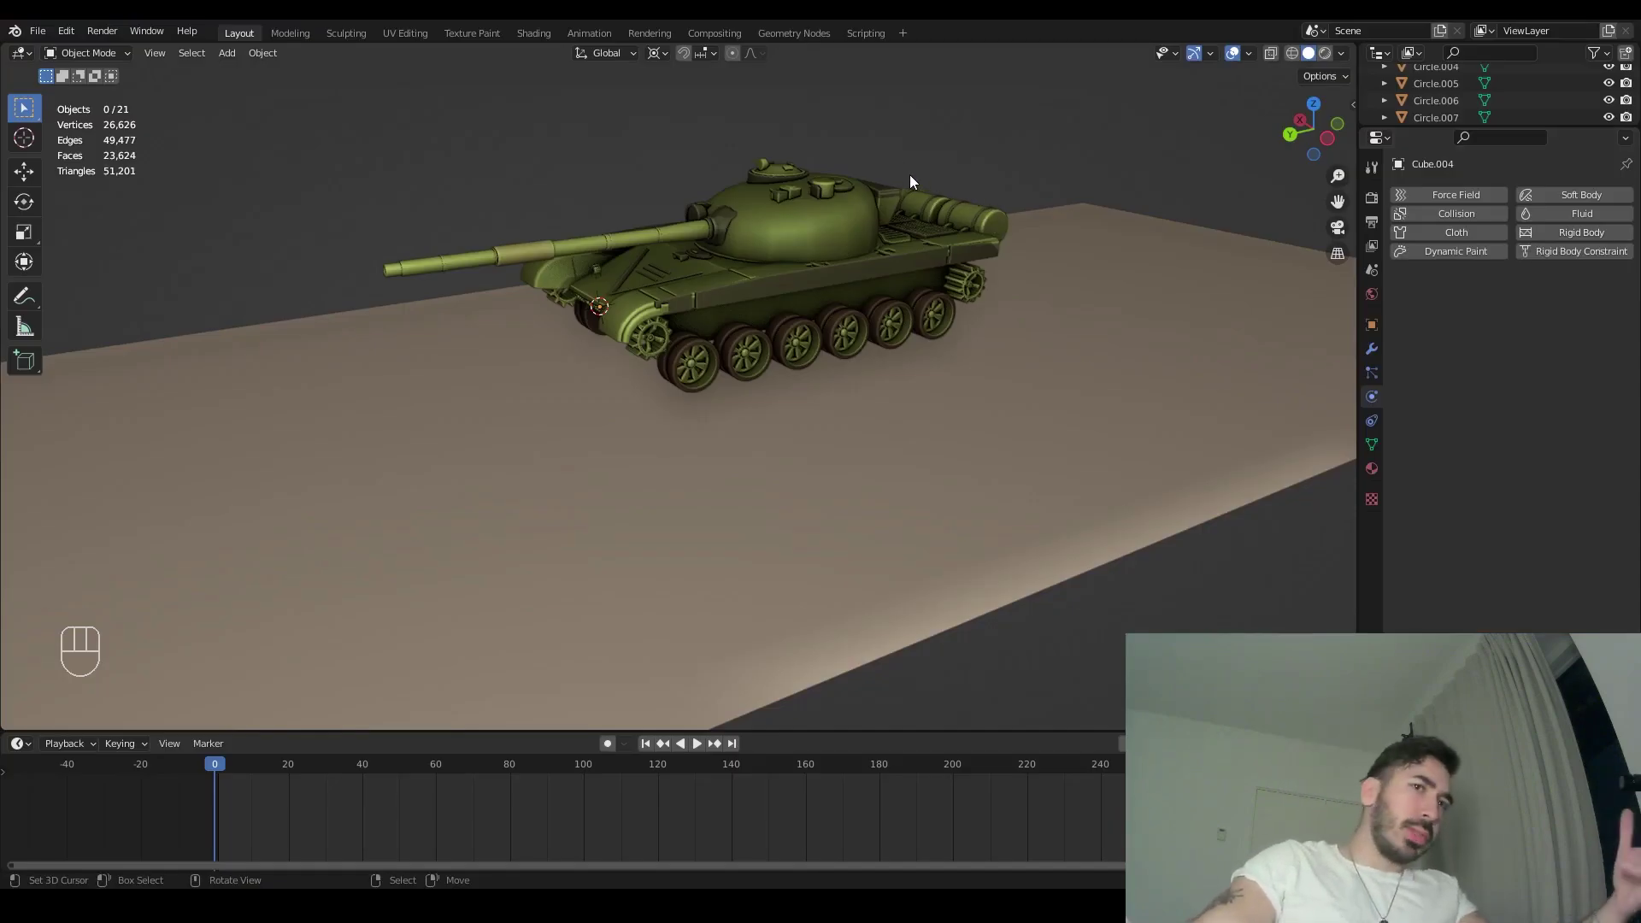
- Add rigid body physics to the ground plane under the tank
middle_click_drag(909, 174, 890, 200)
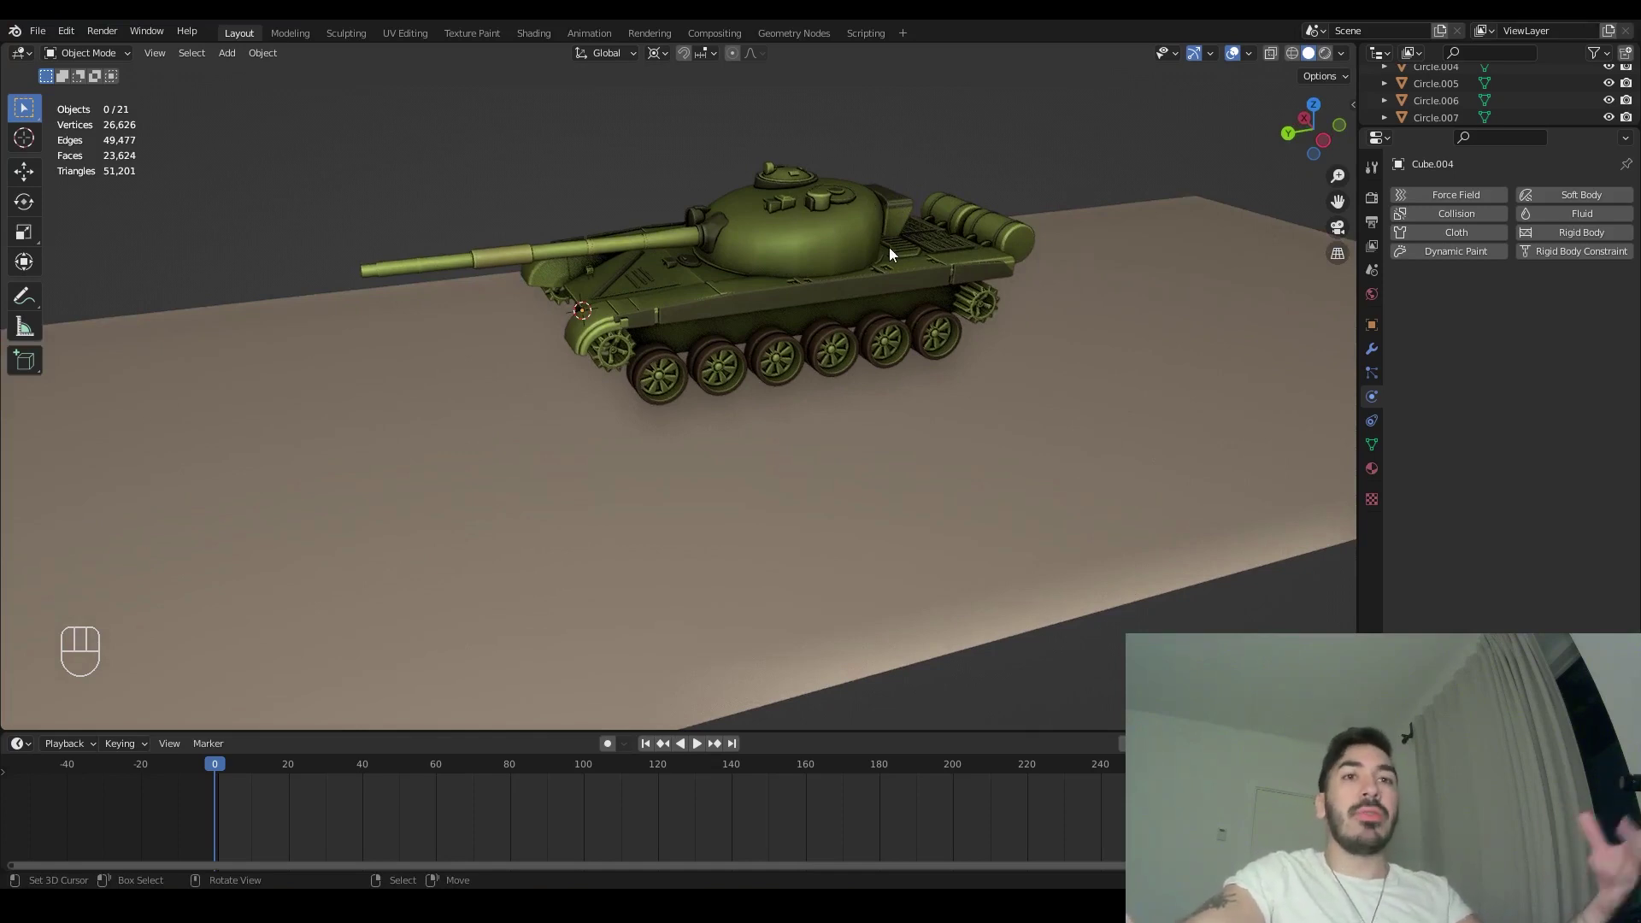
left_click(1132, 285)
scroll(1077, 302, "down", 4)
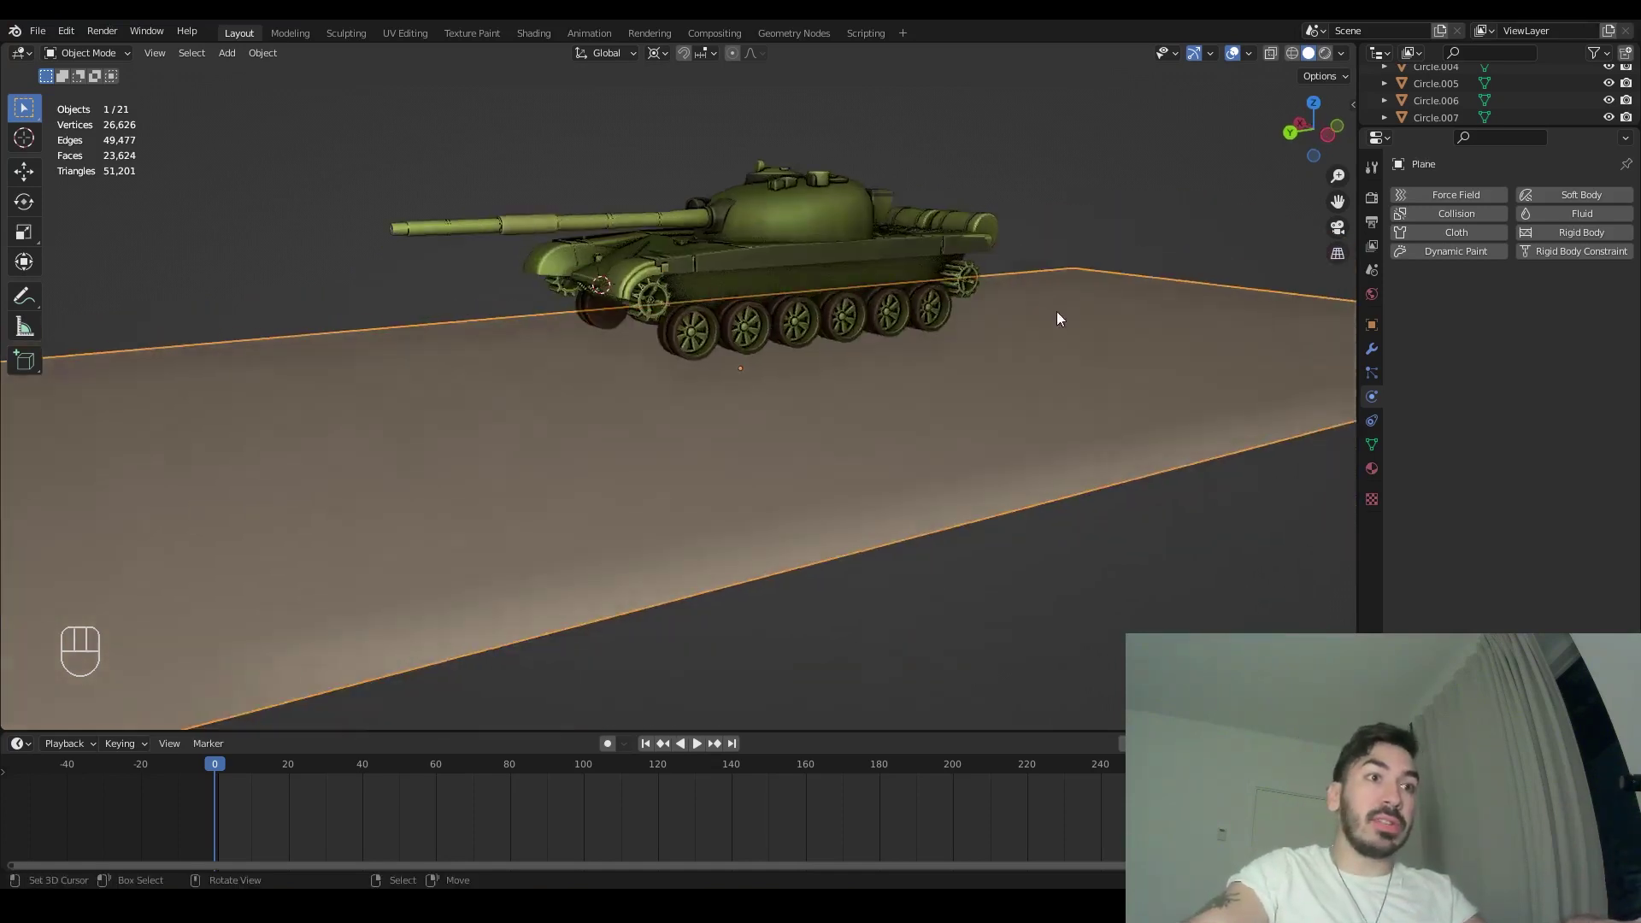
key("g")
left_click(857, 319)
middle_click_drag(857, 316, 832, 352)
scroll(858, 351, "up", 3)
scroll(833, 352, "up", 2)
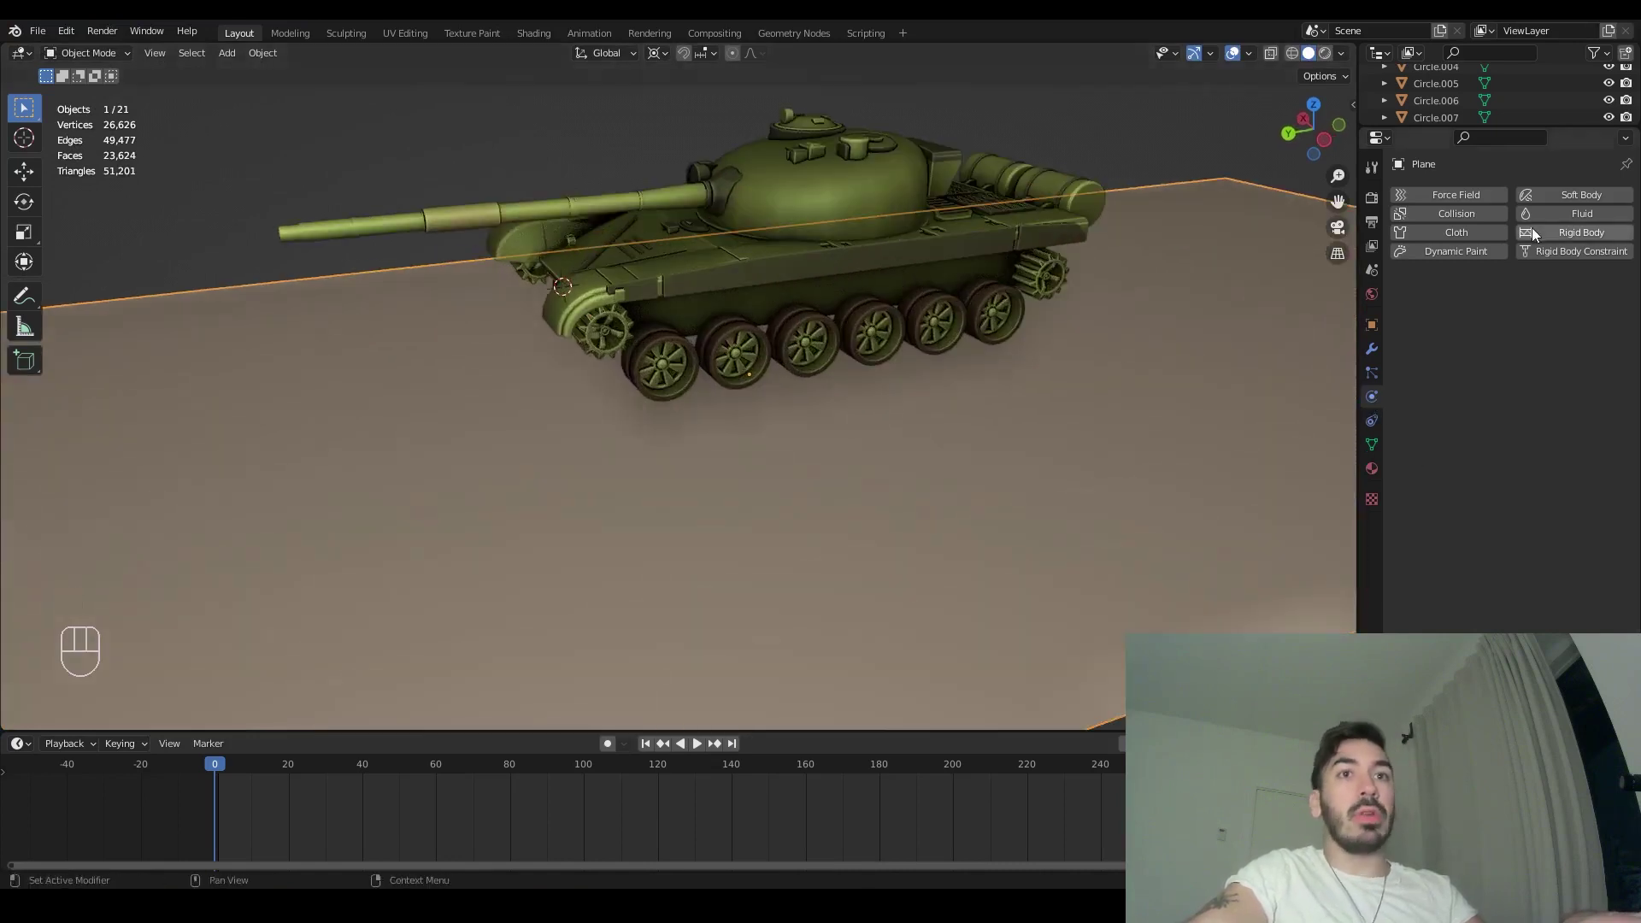
left_click(1556, 232)
middle_click_drag(1239, 325, 560, 346)
scroll(561, 346, "down", 3)
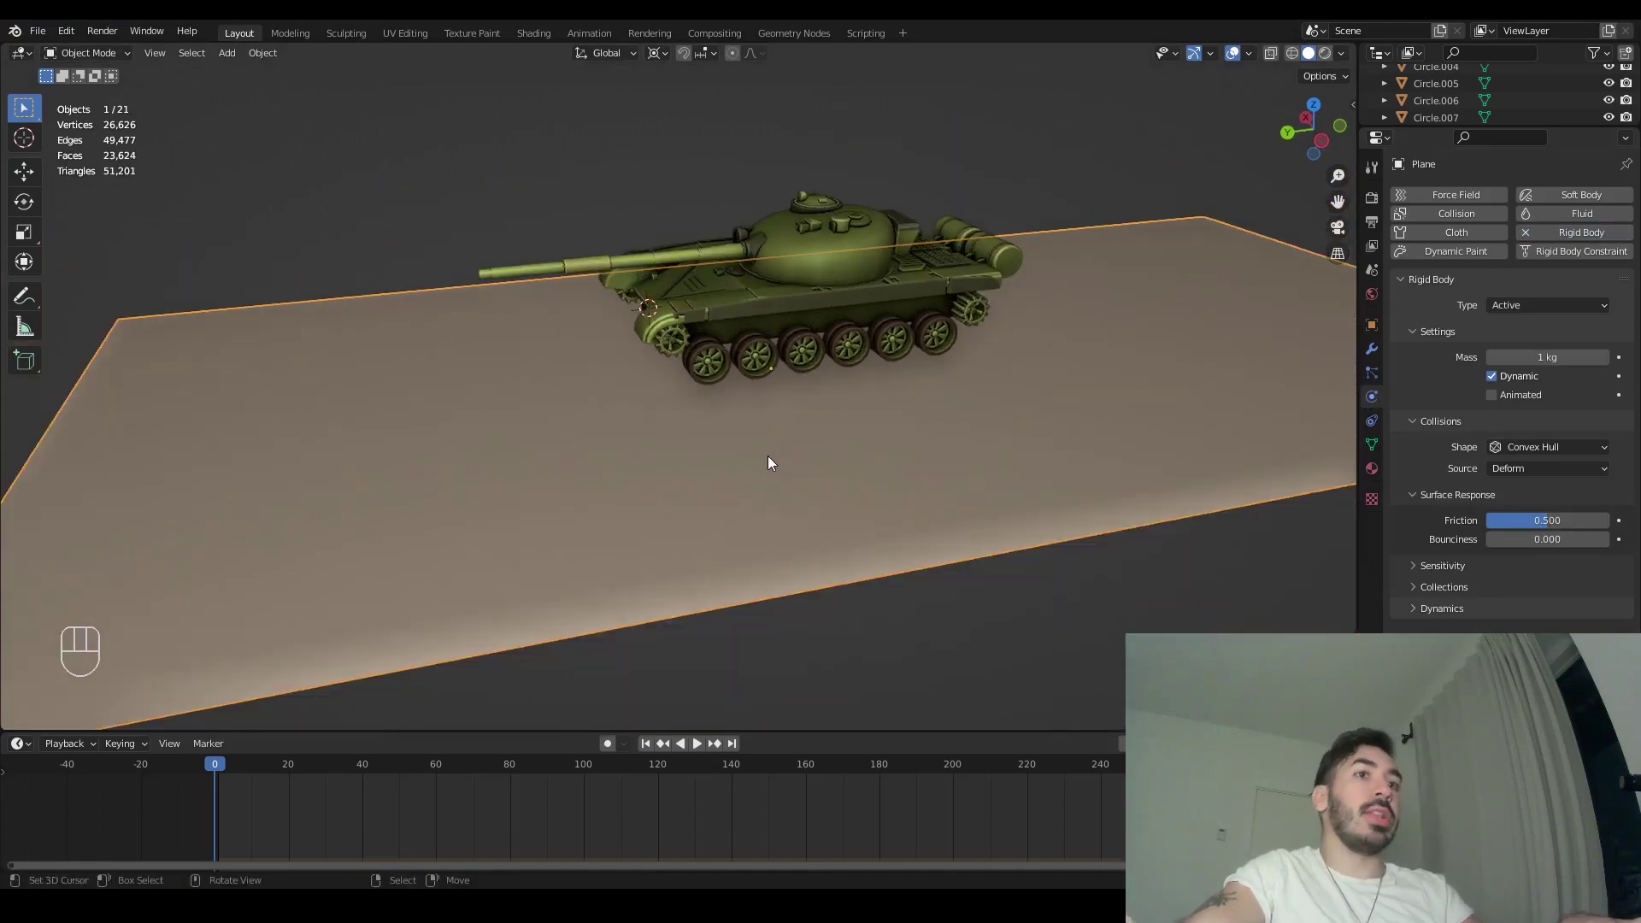
- Set the ground plane's rigid body type to Passive
scroll(786, 439, "up", 2)
middle_click_drag(820, 434, 812, 475)
key("g")
right_click(820, 299)
scroll(817, 389, "up", 2)
mouse_move(823, 289)
middle_mouse_down("shift")
mouse_move(817, 390)
mouse_move(848, 306)
middle_mouse_up("shift")
scroll(848, 306, "down", 3)
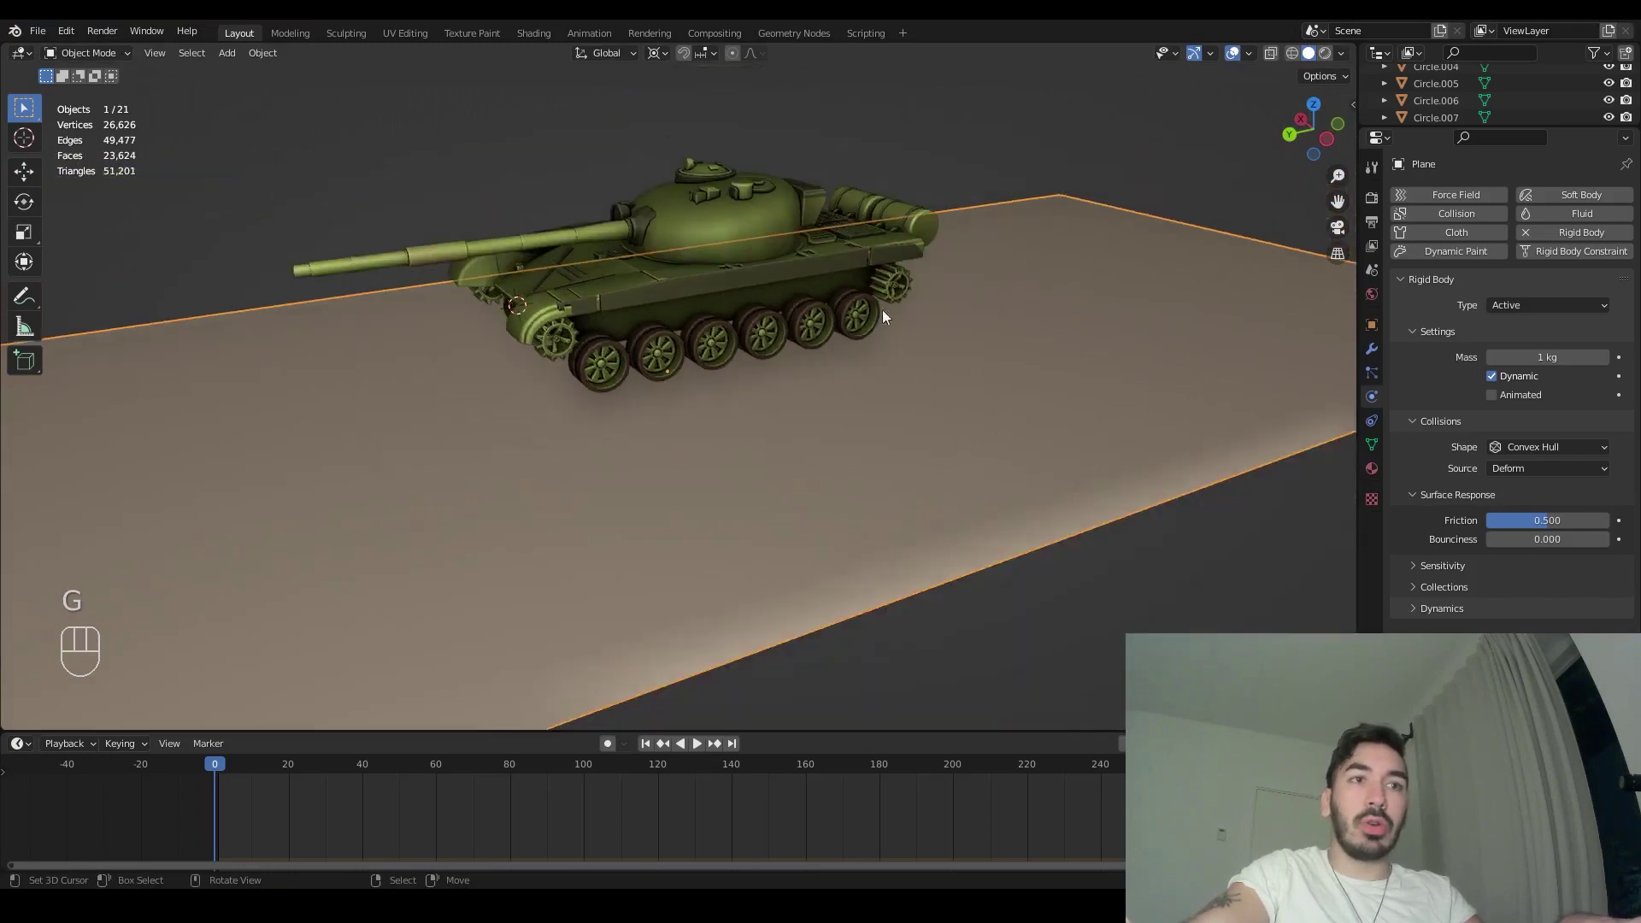
left_click(1521, 305)
left_click(1525, 335)
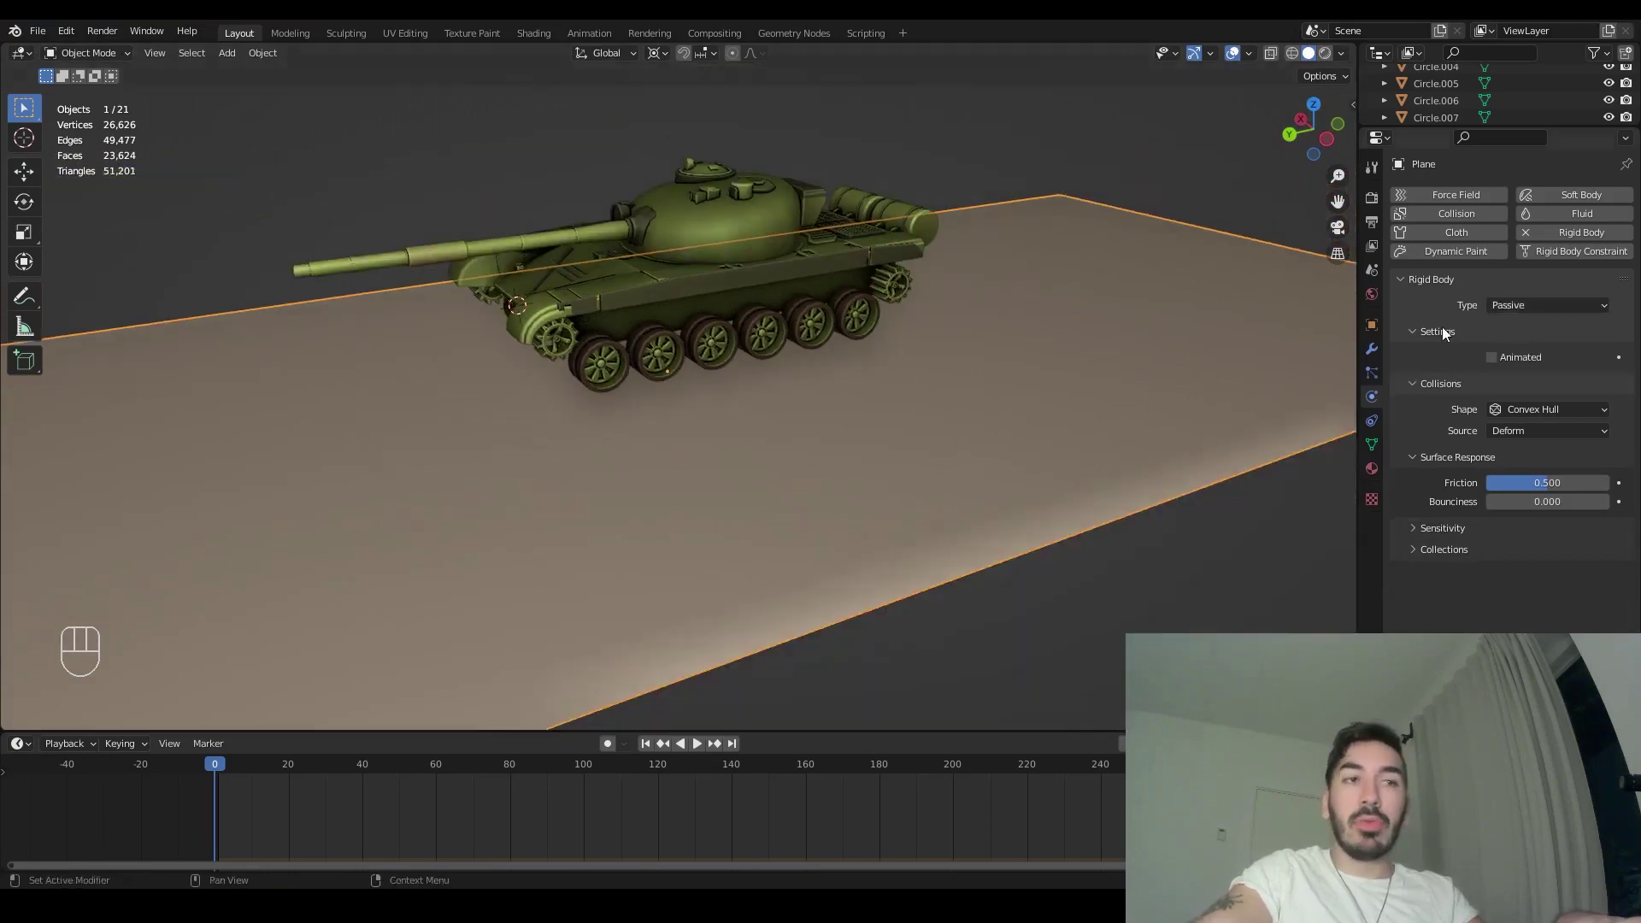
scroll(894, 268, "down", 6)
middle_click_drag(813, 270, 835, 249)
key("g")
key("z")
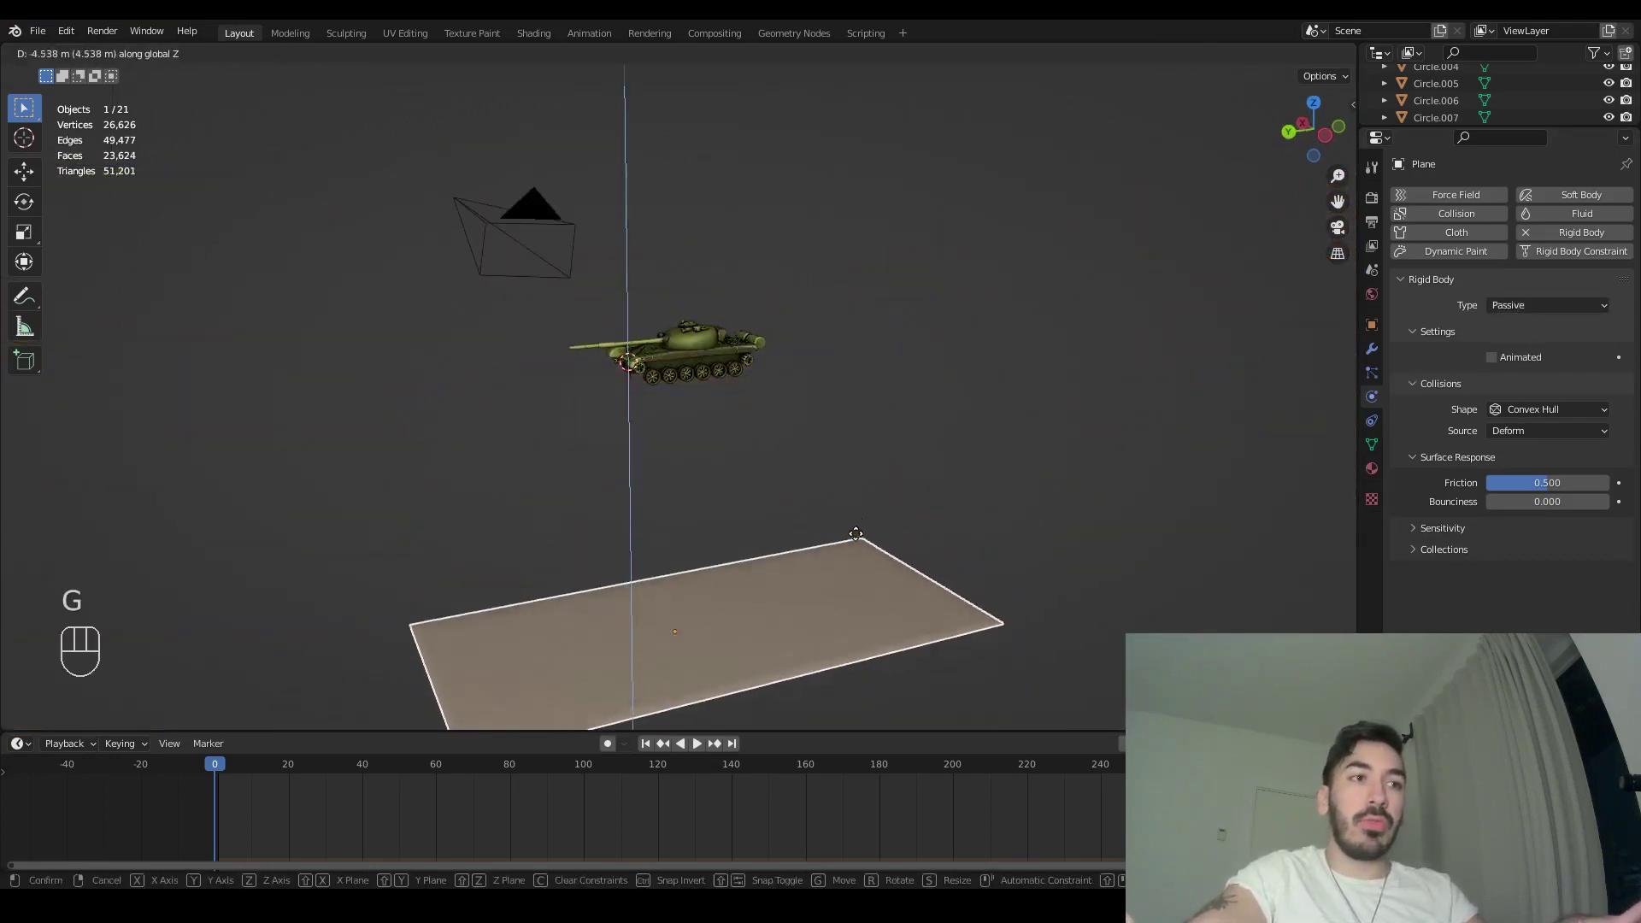
right_click(855, 530)
scroll(853, 514, "up", 7)
middle_click_drag(708, 388, 875, 434, "shift")
scroll(855, 429, "down", 2)
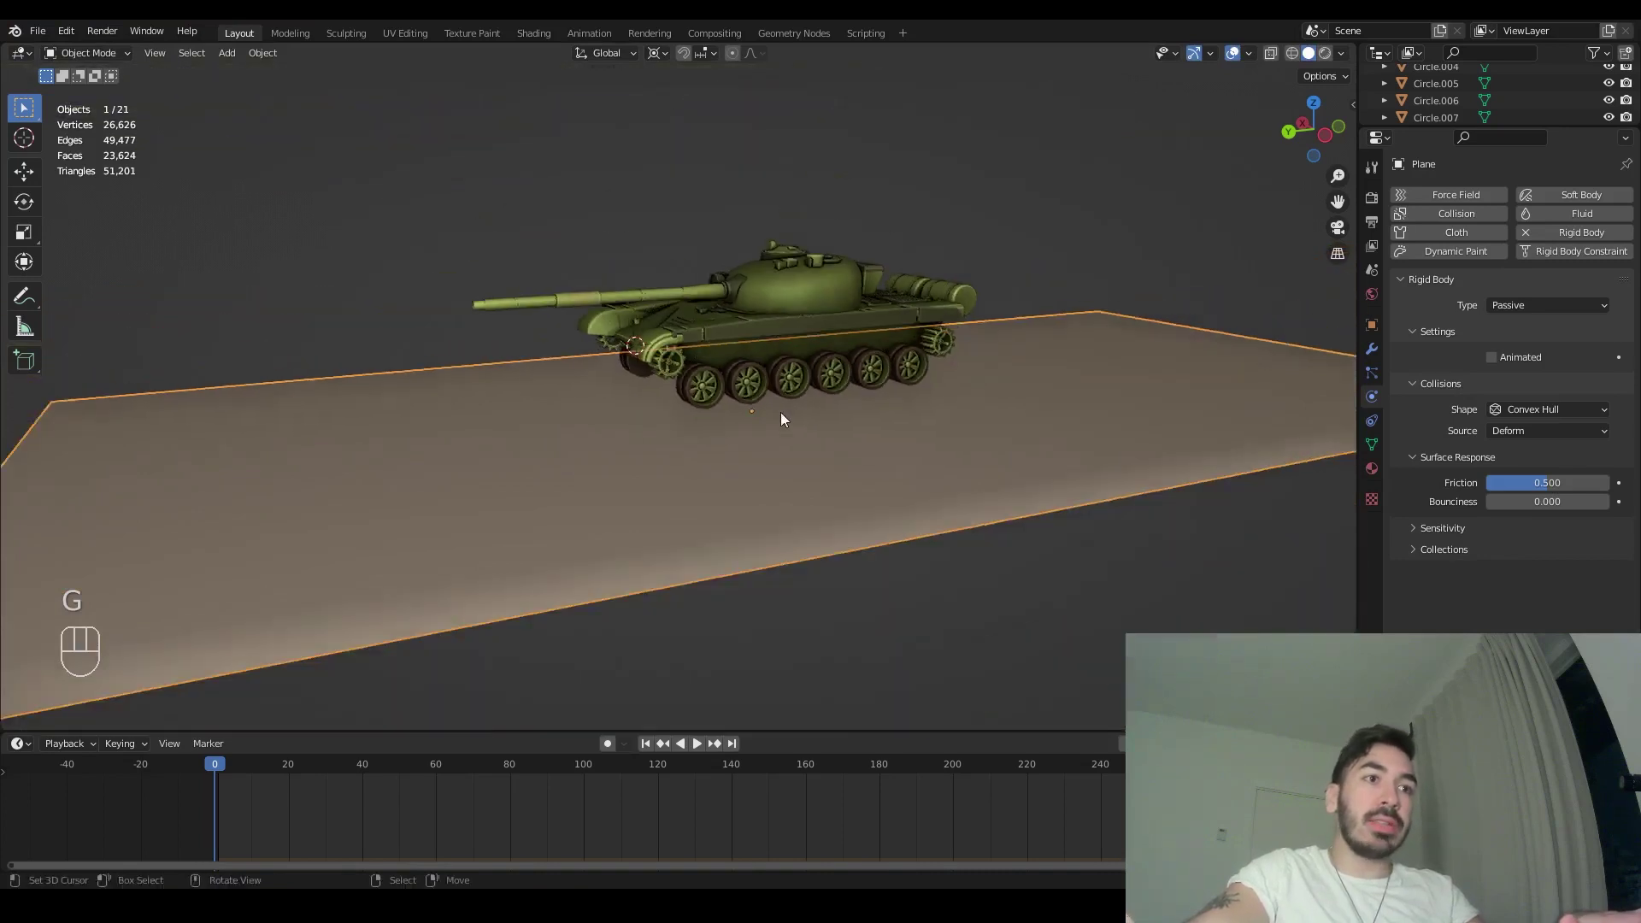
scroll(782, 414, "down", 1)
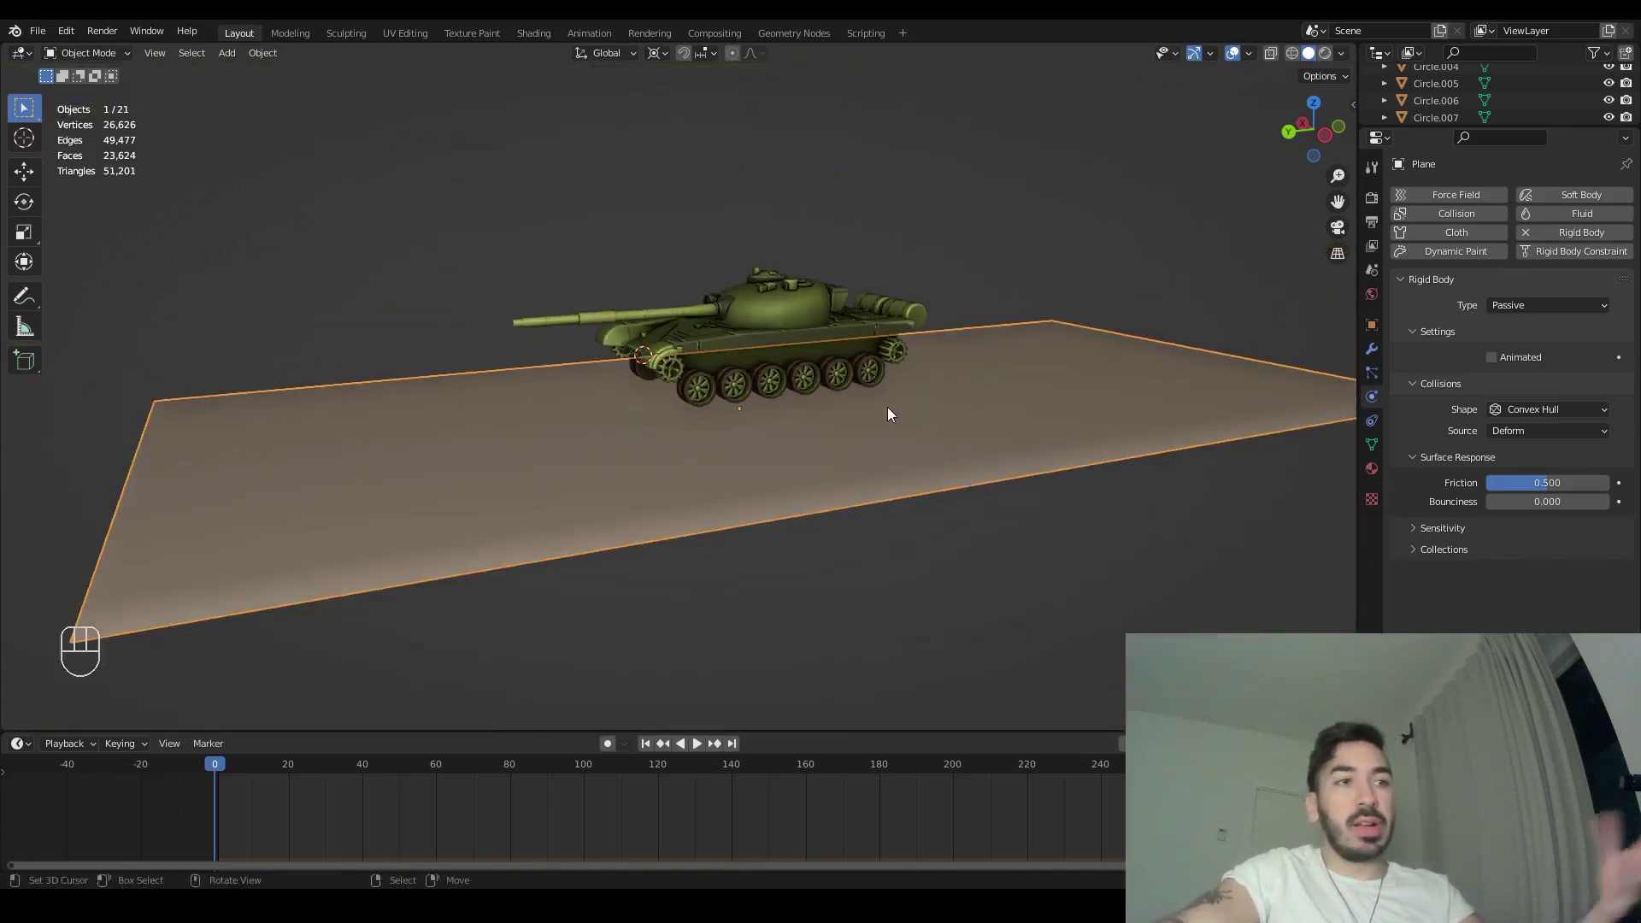
- Select the six road wheel objects along the tank's side and add active rigid bodies to all of them
middle_click_drag(686, 442, 705, 397)
scroll(723, 430, "up", 2)
scroll(740, 423, "up", 2)
left_click(715, 409)
left_click(880, 372, "shift")
left_click(951, 366, "shift")
left_click(1020, 373, "shift")
middle_click_drag(1020, 373, 961, 403)
scroll(961, 403, "up", 2)
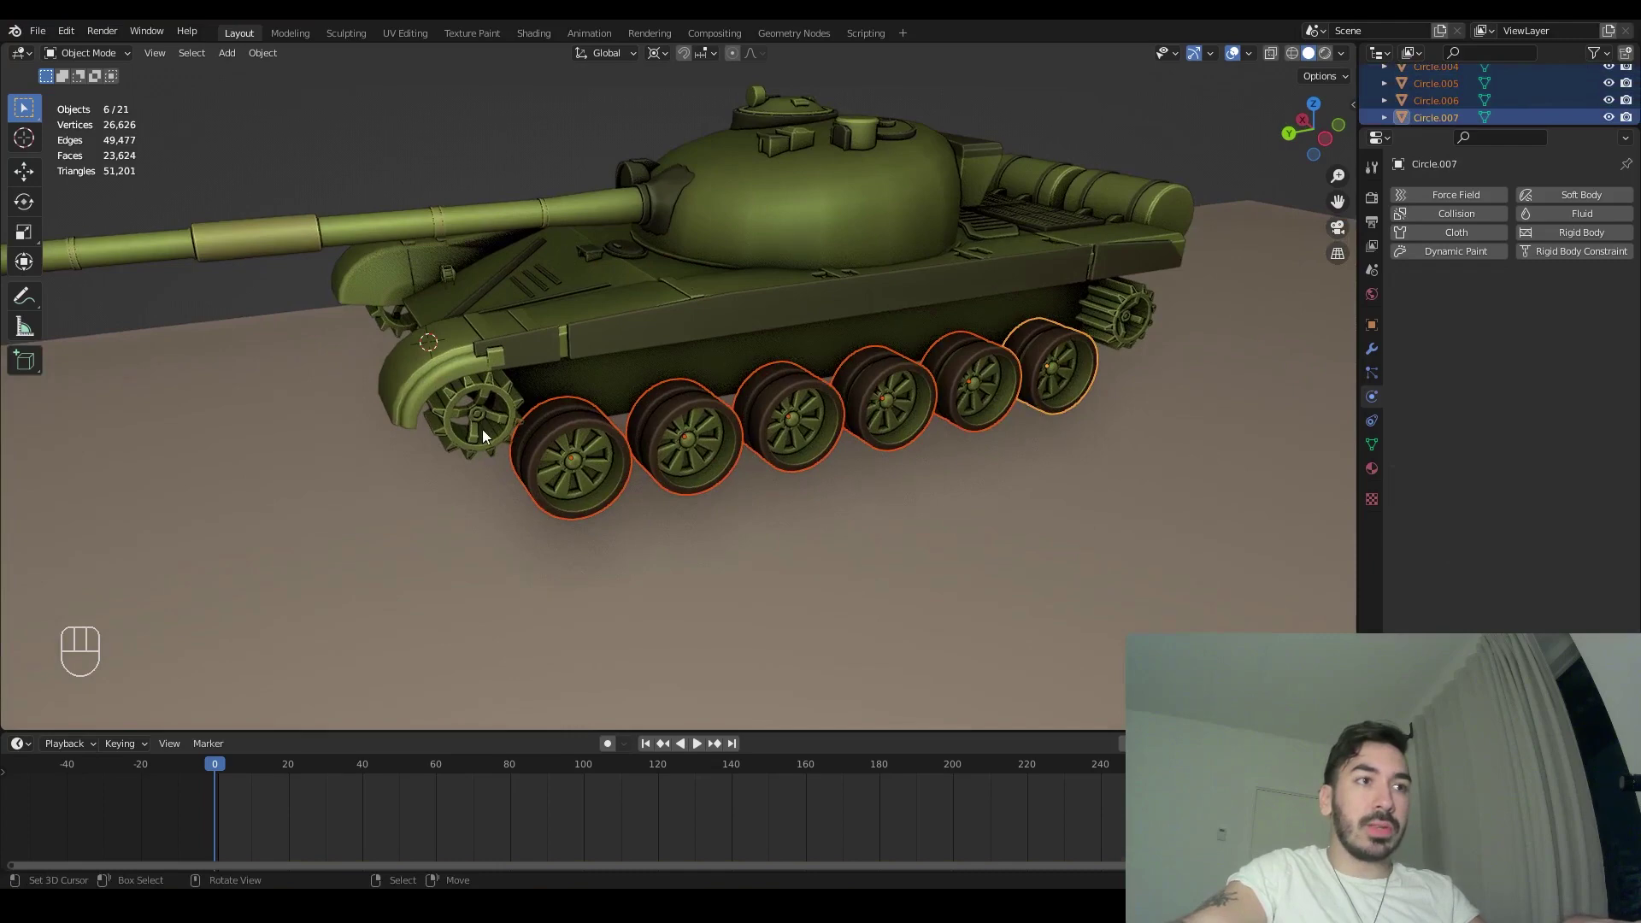
middle_click_drag(483, 430, 454, 387)
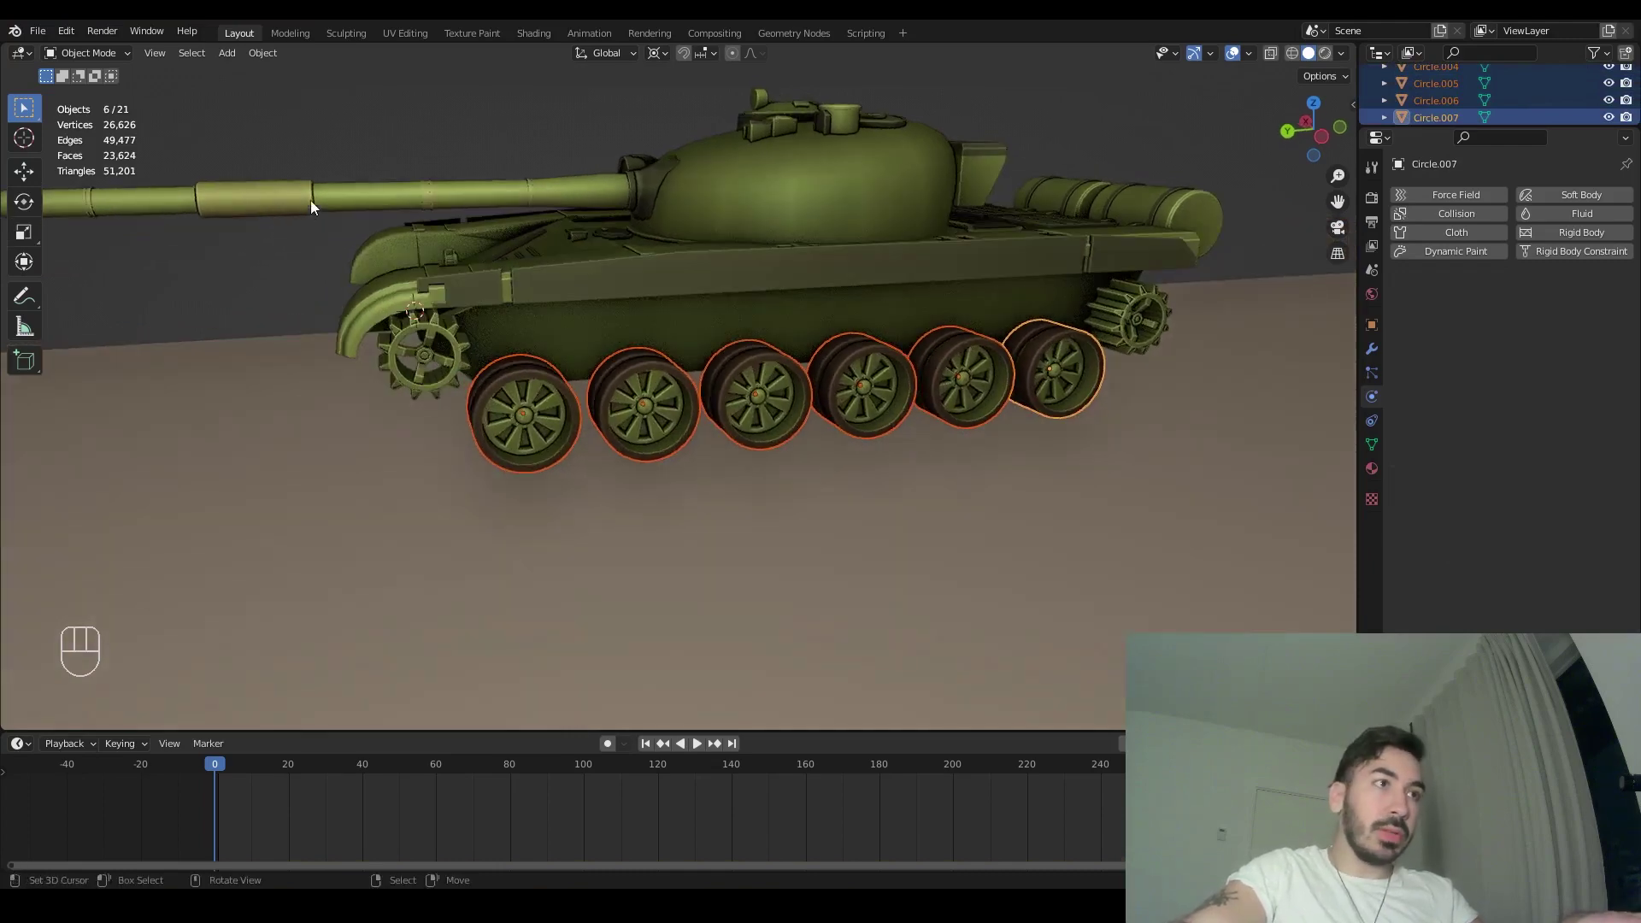
left_click(256, 52)
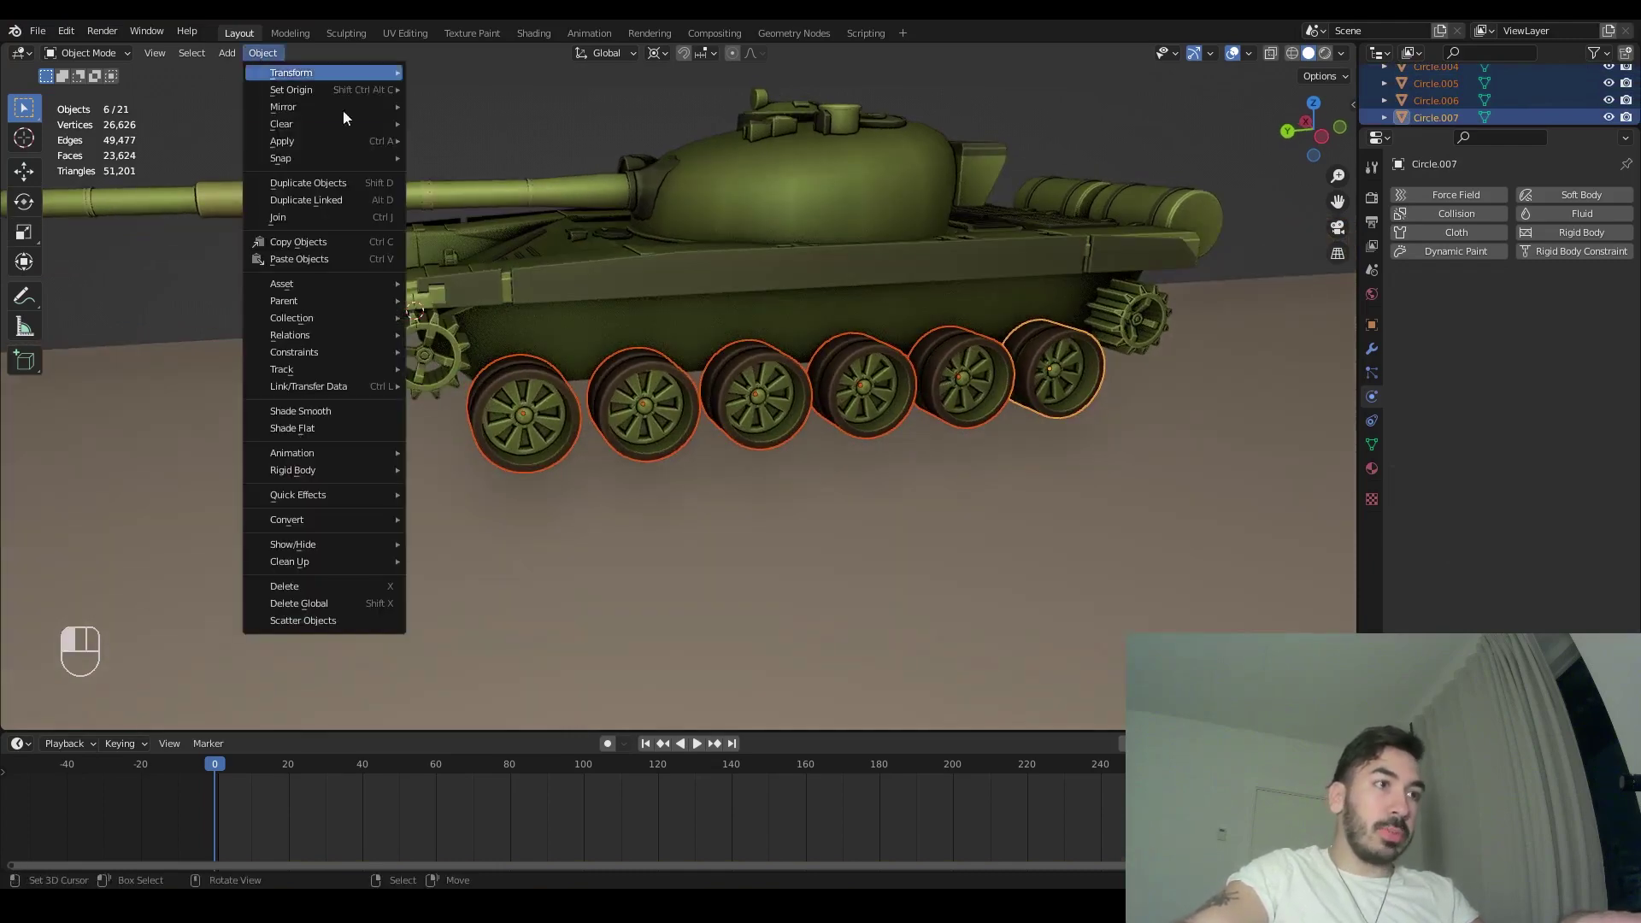
left_click(272, 53)
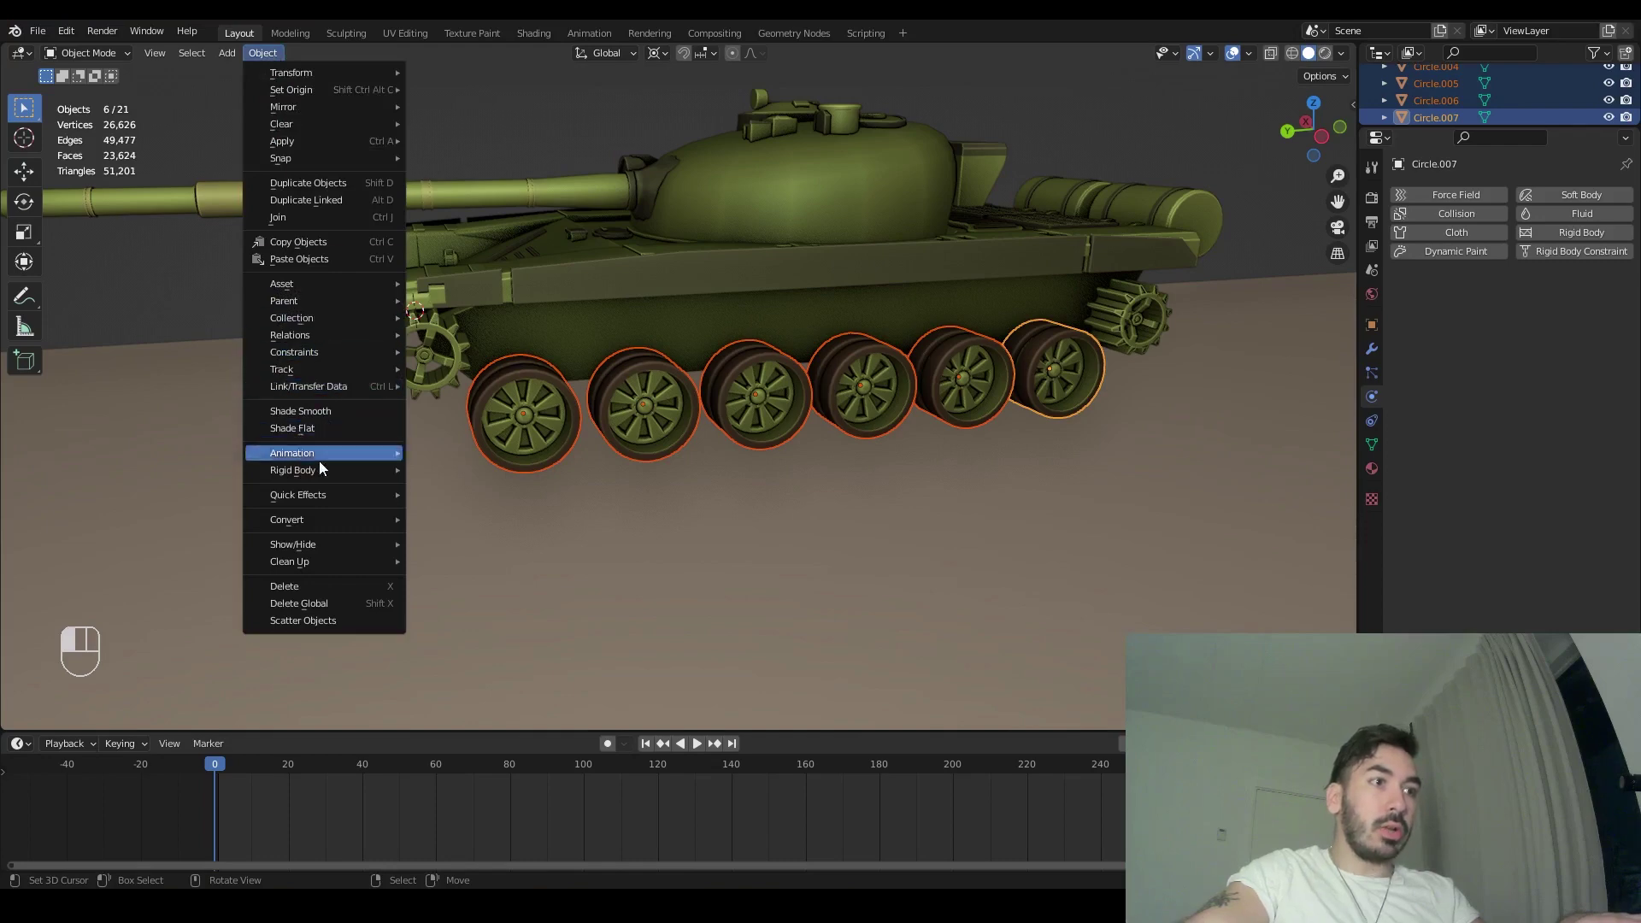
mouse_move(317, 468)
left_click(455, 469)
middle_click_drag(455, 465, 745, 469)
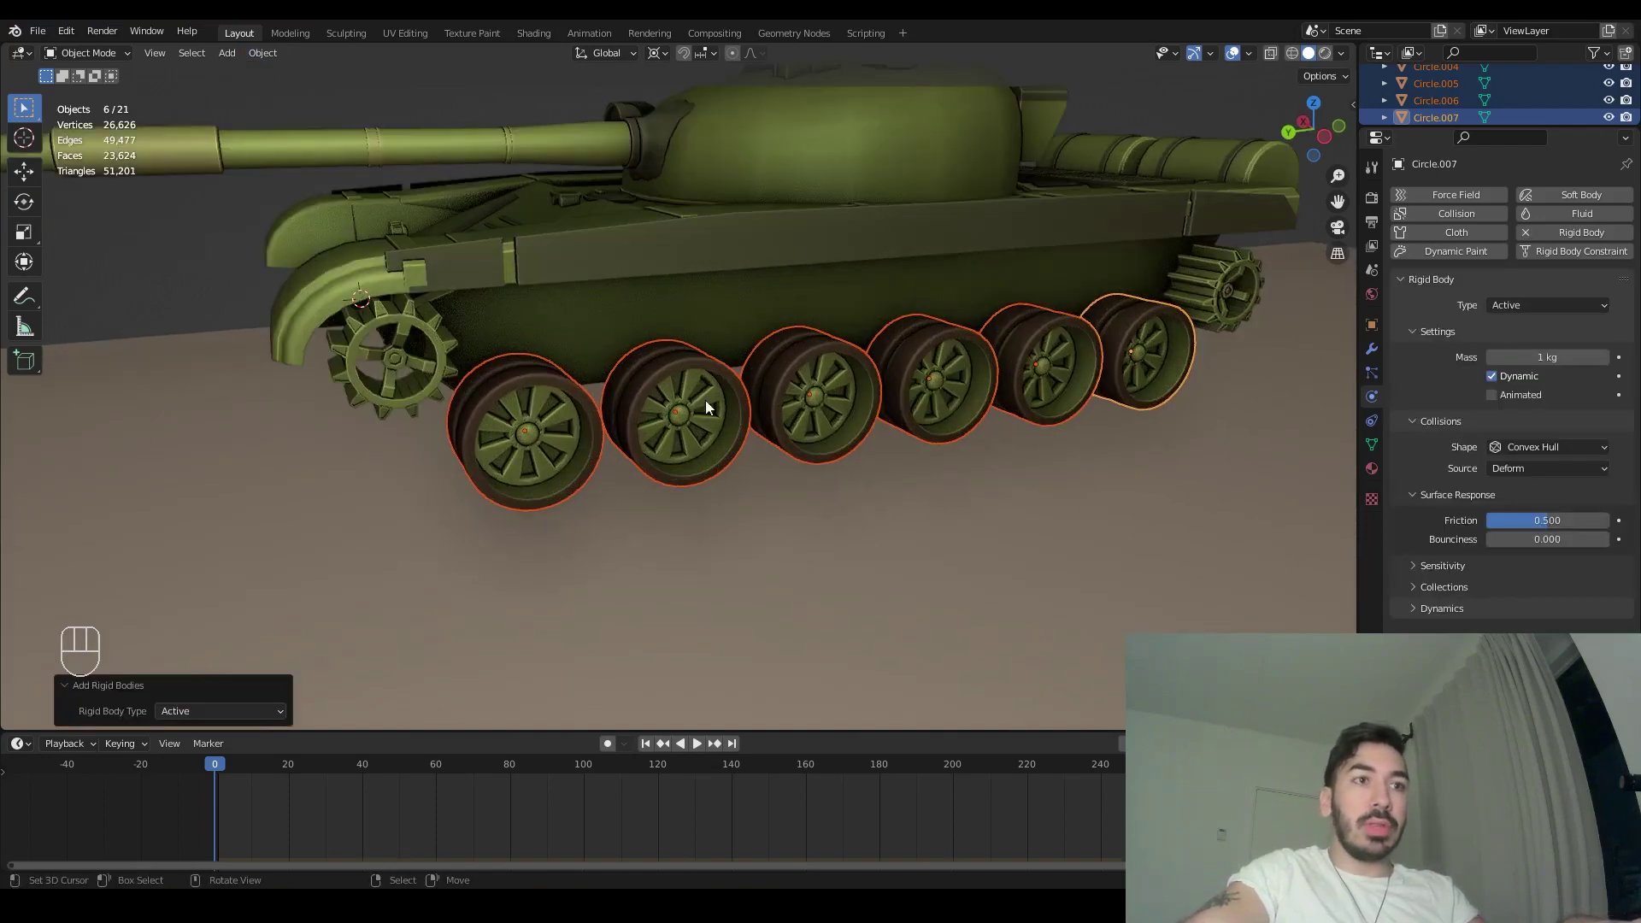
- Keep the road wheels' rigid body type as Active and set their mass to 2 kg
middle_click_drag(1164, 399, 791, 406)
scroll(791, 406, "down", 2)
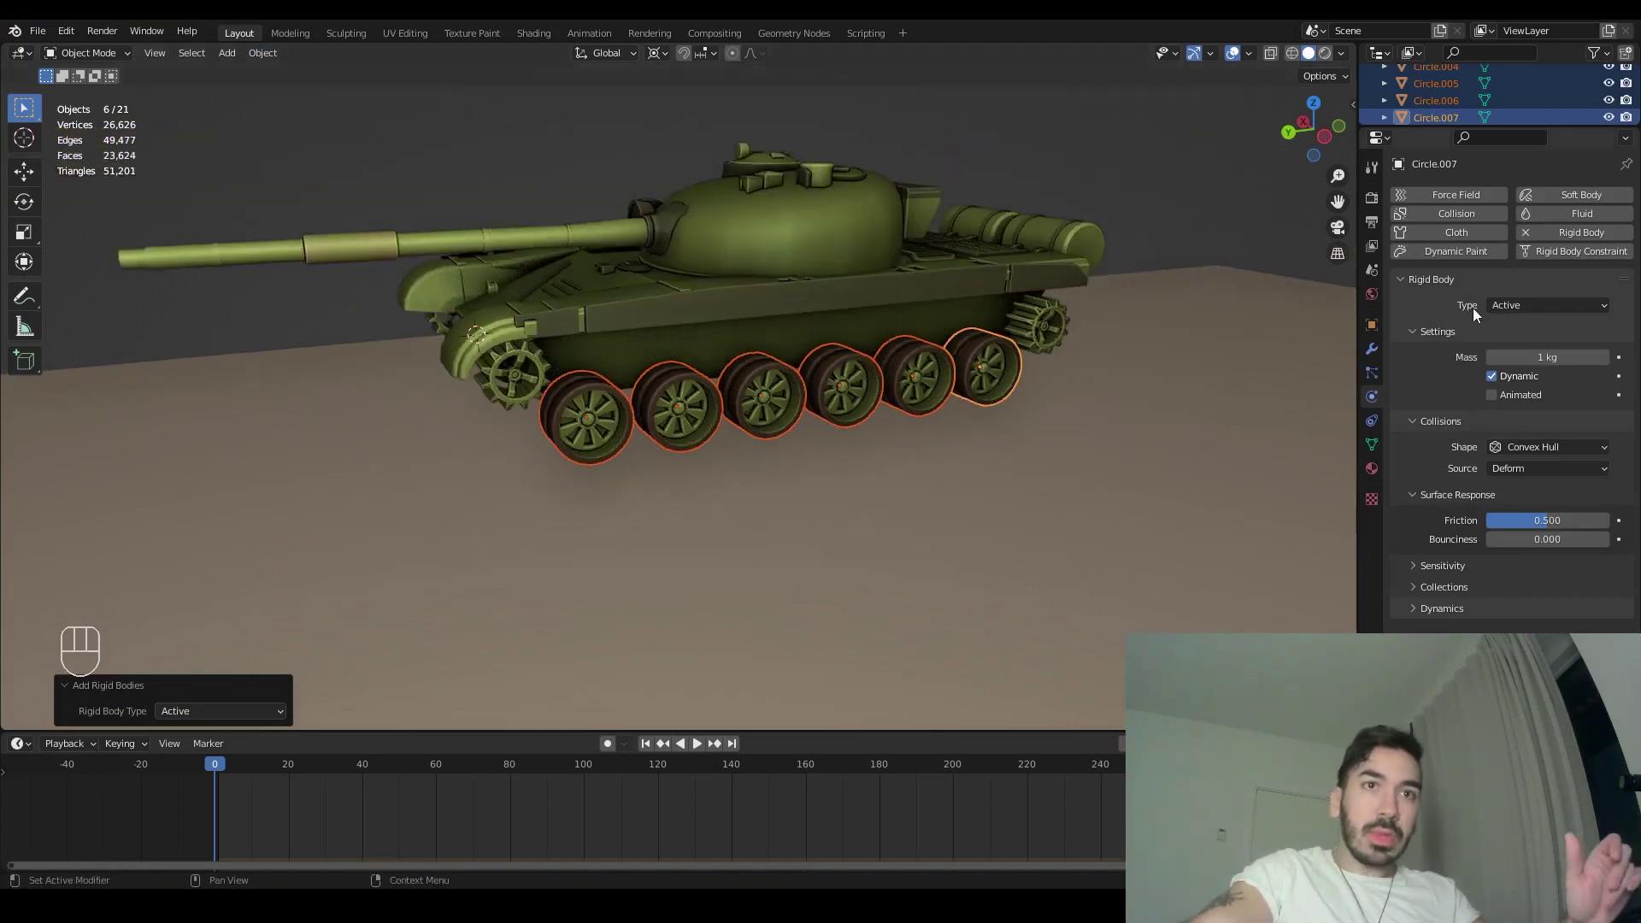
left_click(1521, 306)
left_click(1522, 306)
left_click(1522, 306)
left_click(1522, 306)
left_click(1544, 359)
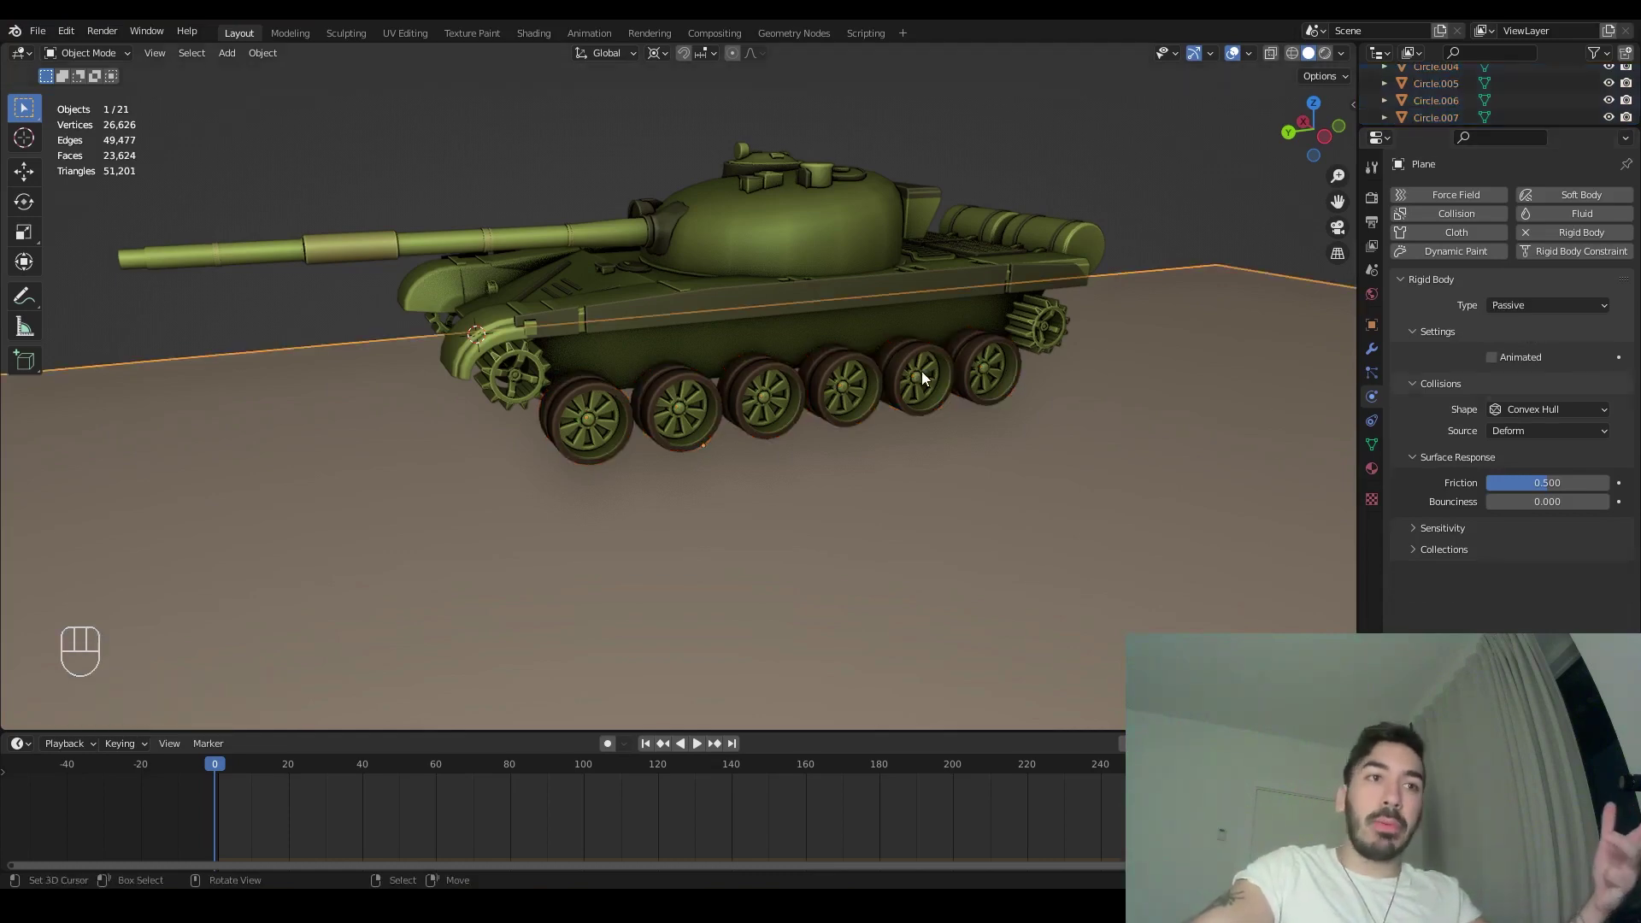
- Check the rigid body settings of the individual road wheels
left_click(981, 364)
left_click(848, 378)
left_click(689, 409)
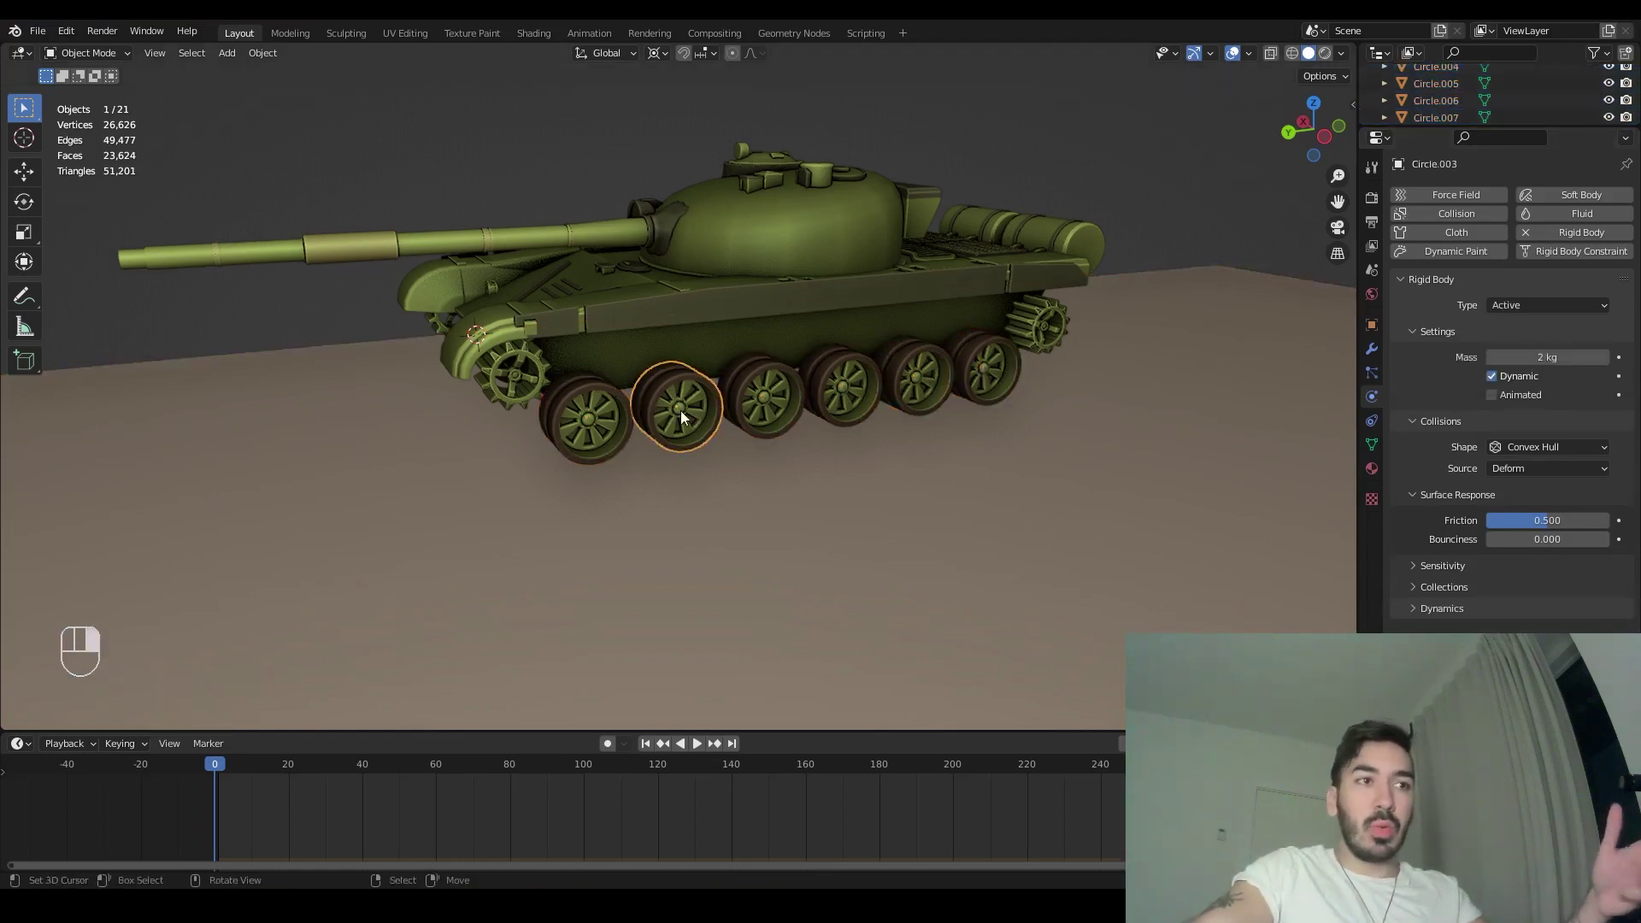
left_click(682, 417)
left_click(752, 400)
left_click(898, 377)
left_click(981, 376)
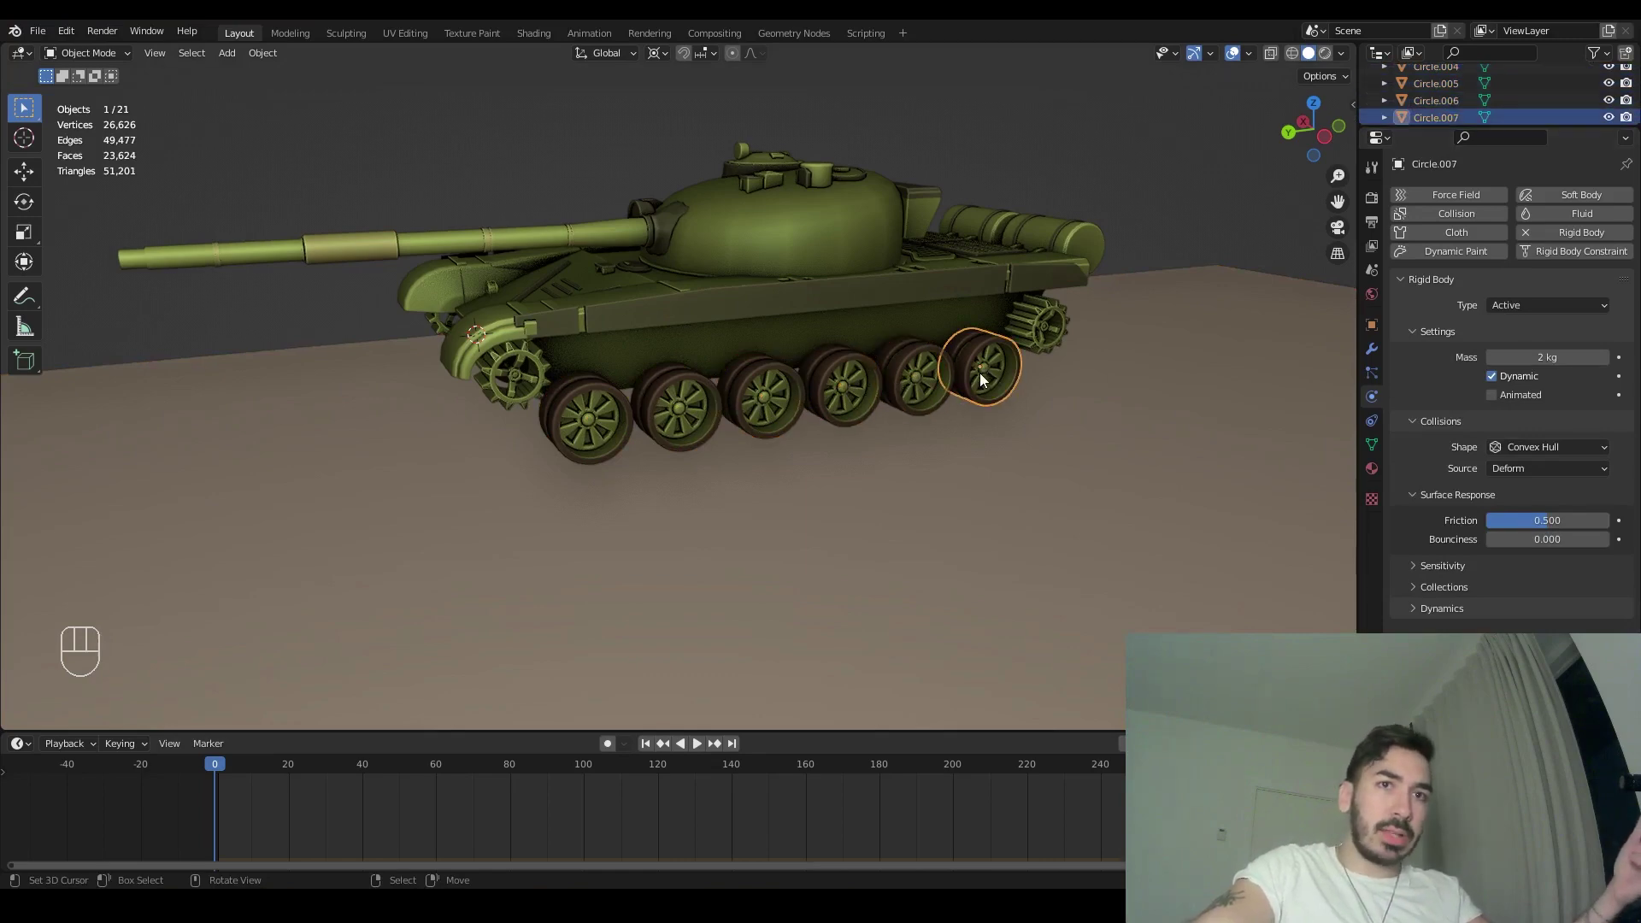
- Select all six road wheels and set their collision shape to Cylinder
left_click(622, 422, "shift")
left_click(754, 396, "shift")
left_click(842, 386, "shift")
left_click(899, 395, "shift")
key("g")
right_click(879, 409)
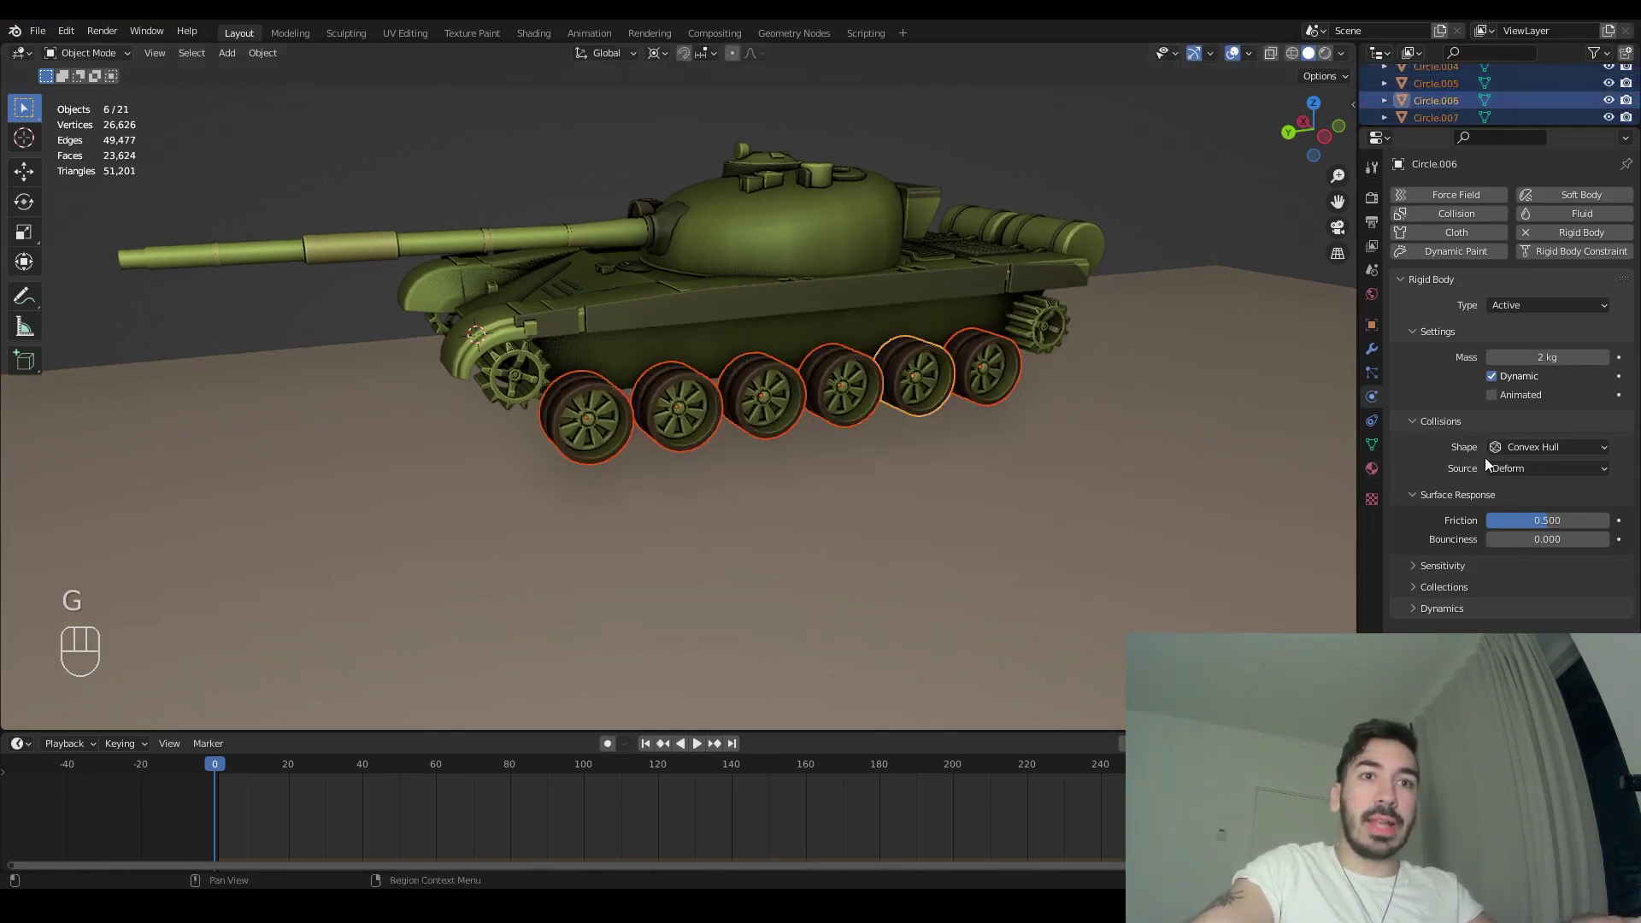
left_click(1521, 447)
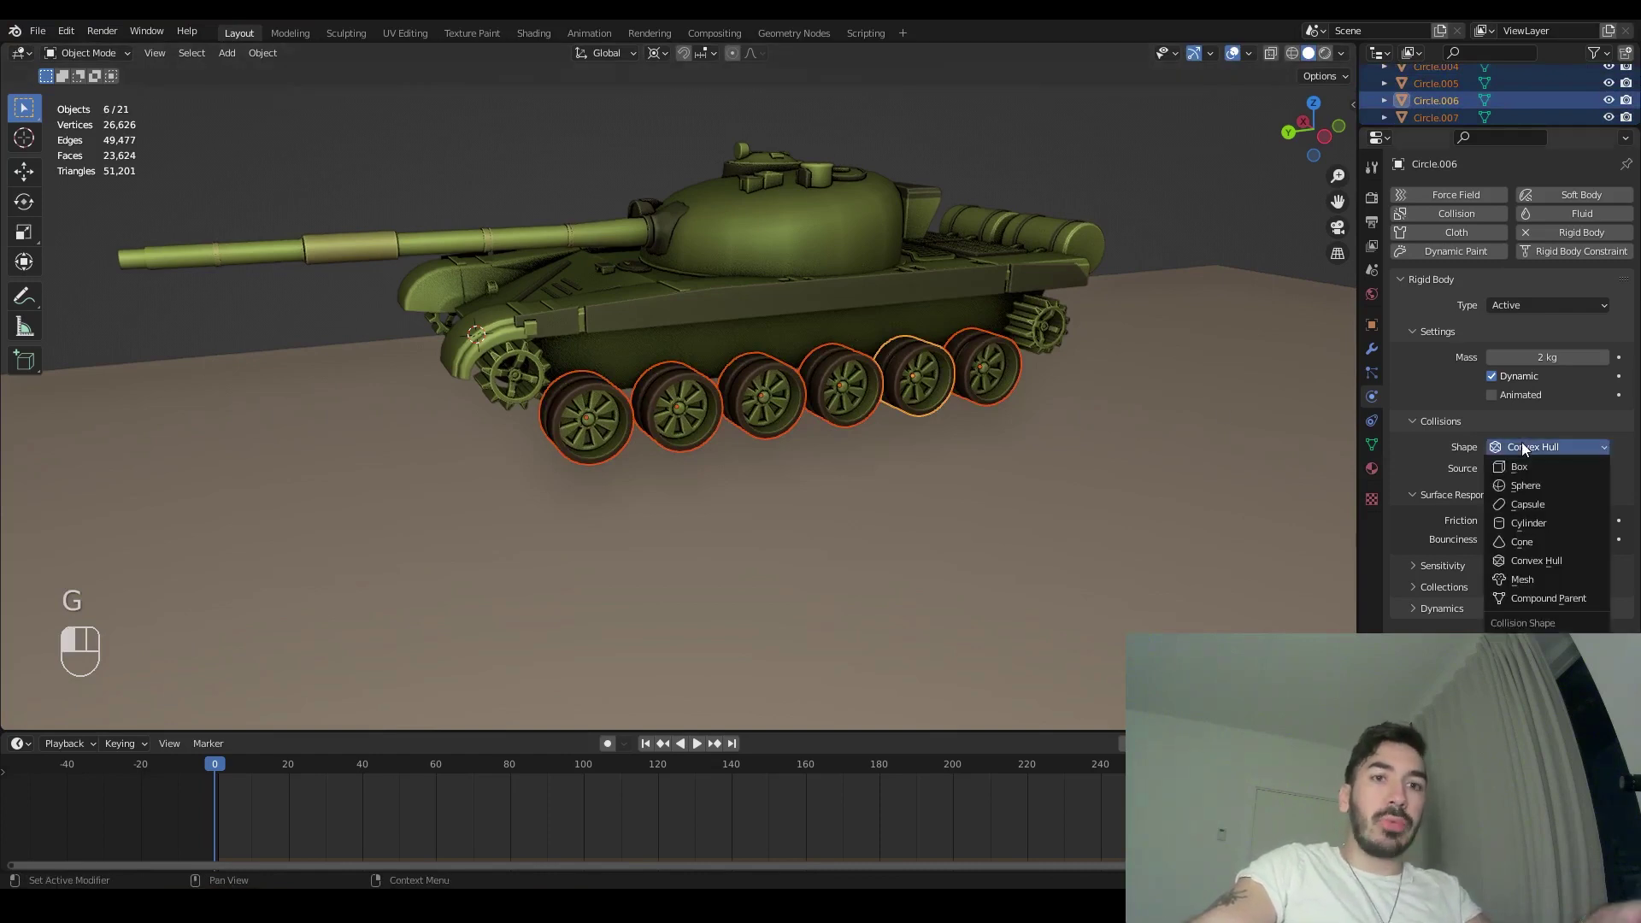
left_click(1532, 527)
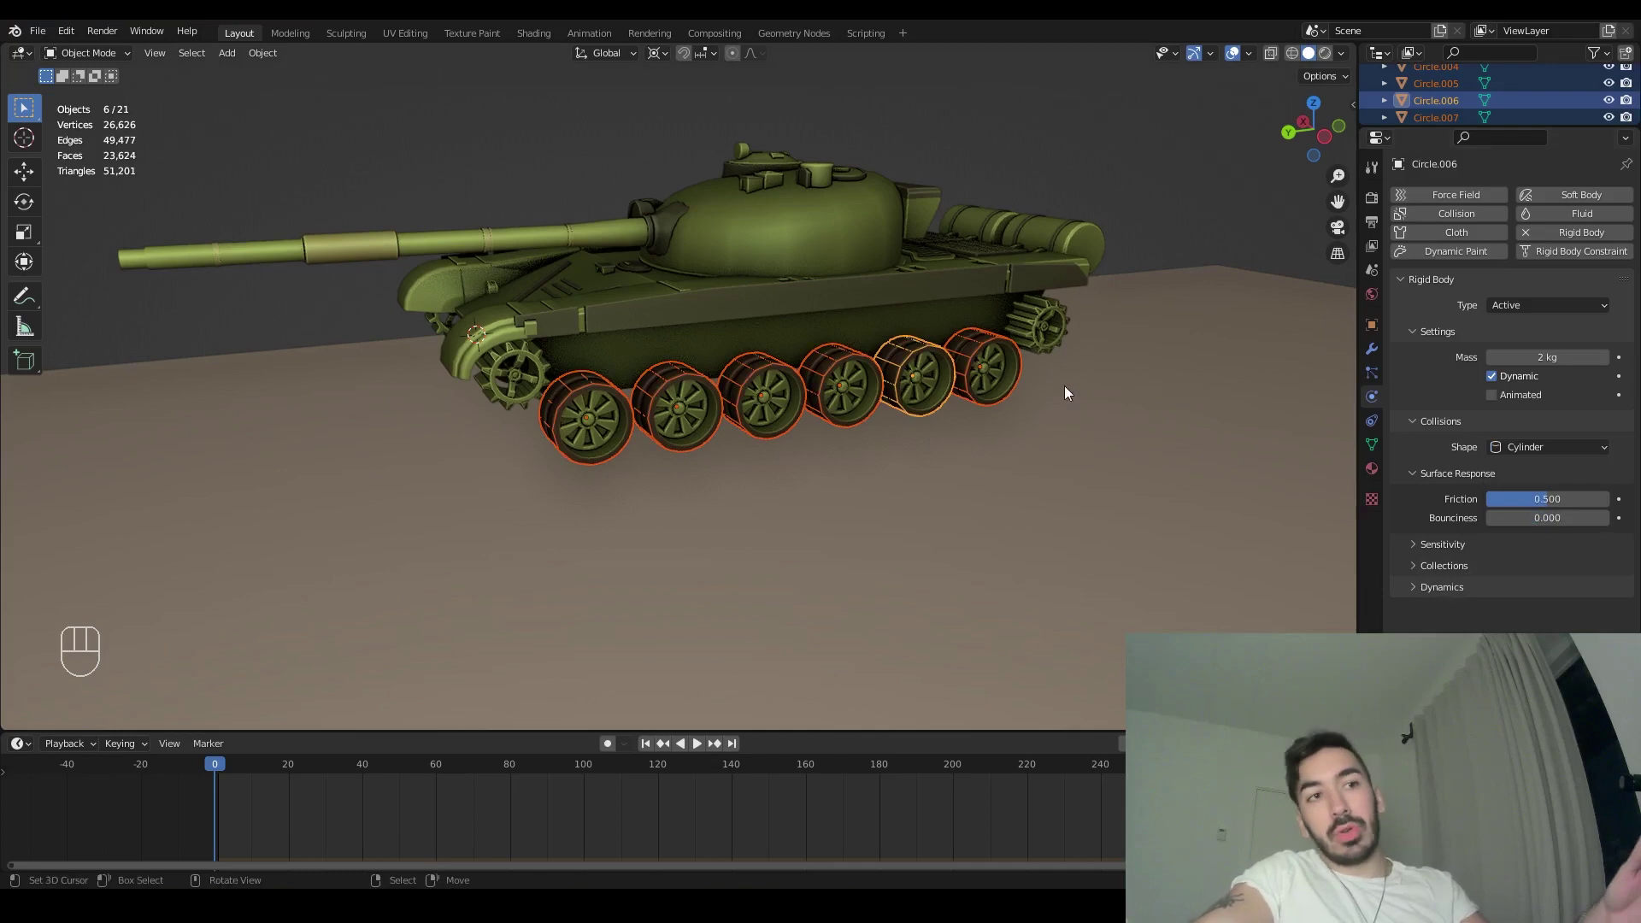
- Check the collision shape of each road wheel, save the file, and clear the selection
right_click(995, 385)
right_click(919, 380)
right_click(864, 378)
right_click(773, 392)
right_click(684, 402)
left_click(678, 404)
key("ctrl+s")
key("a")
key("a")
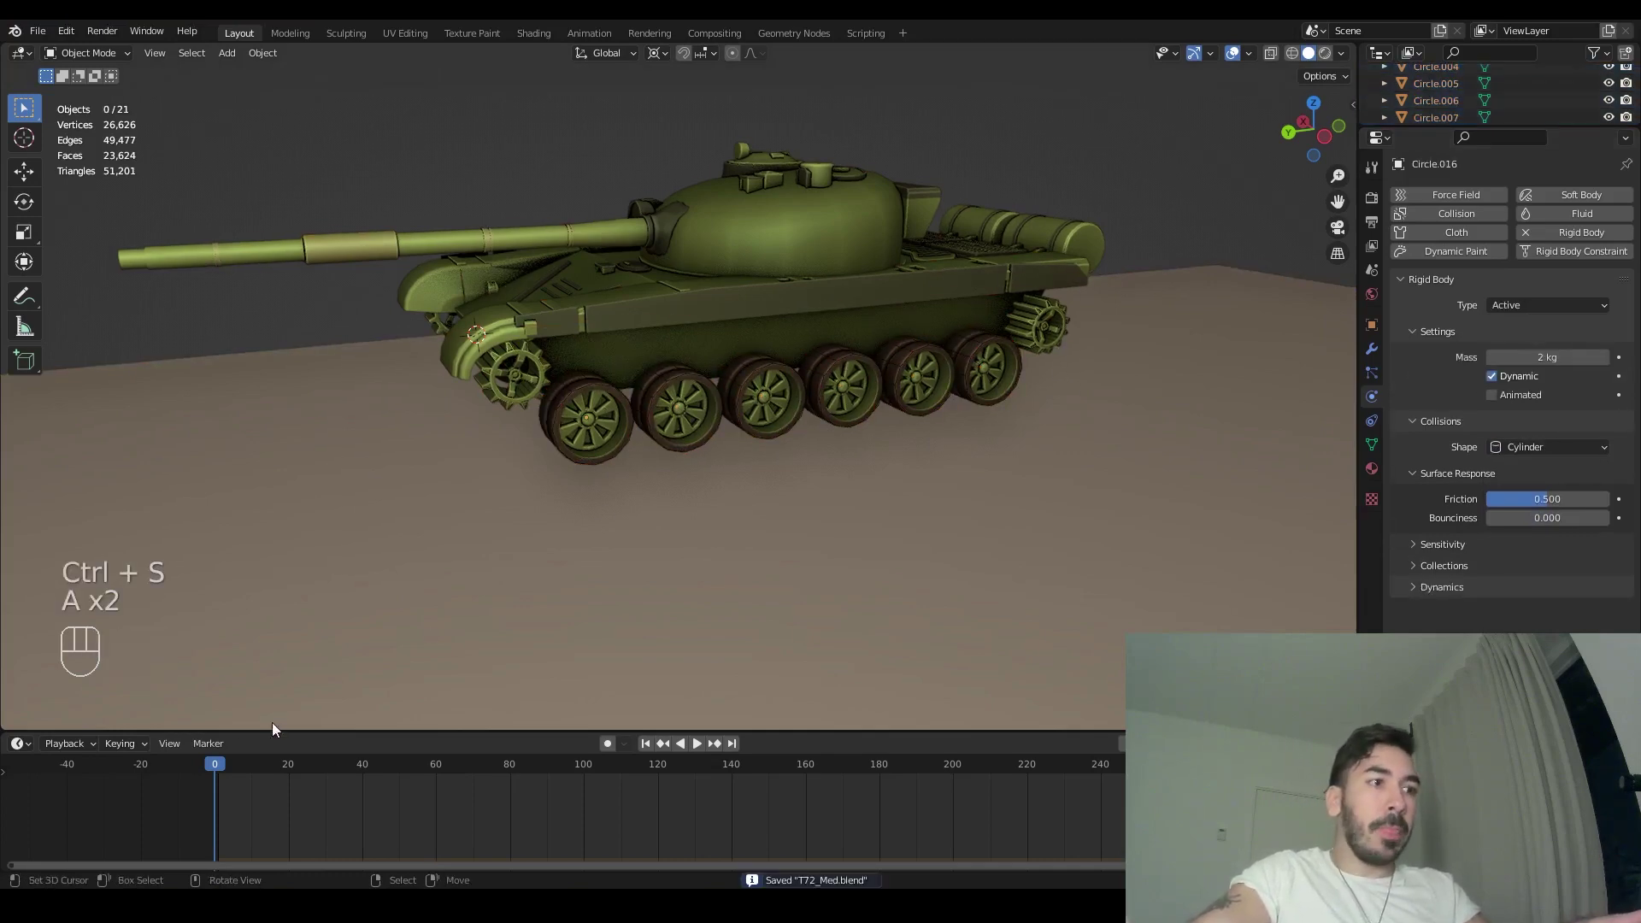
- Play the simulation to test the wheels and return the timeline to frame 0
key("space")
left_click(698, 746)
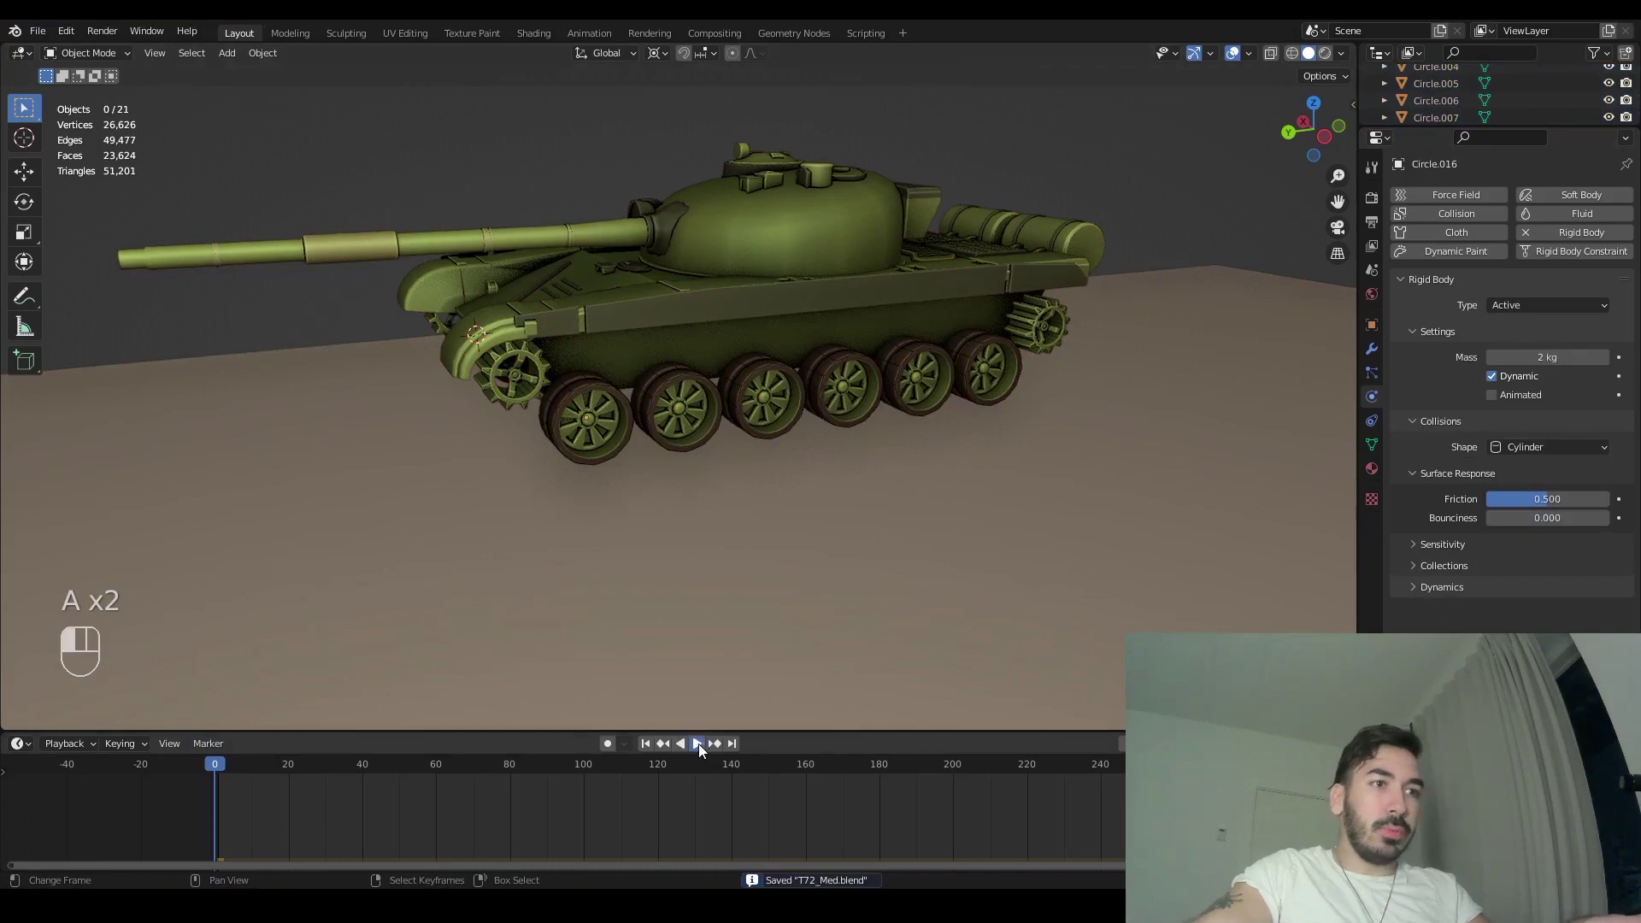
middle_click_drag(822, 485, 670, 632)
key("shift+space")
left_click_drag(655, 767, 128, 747)
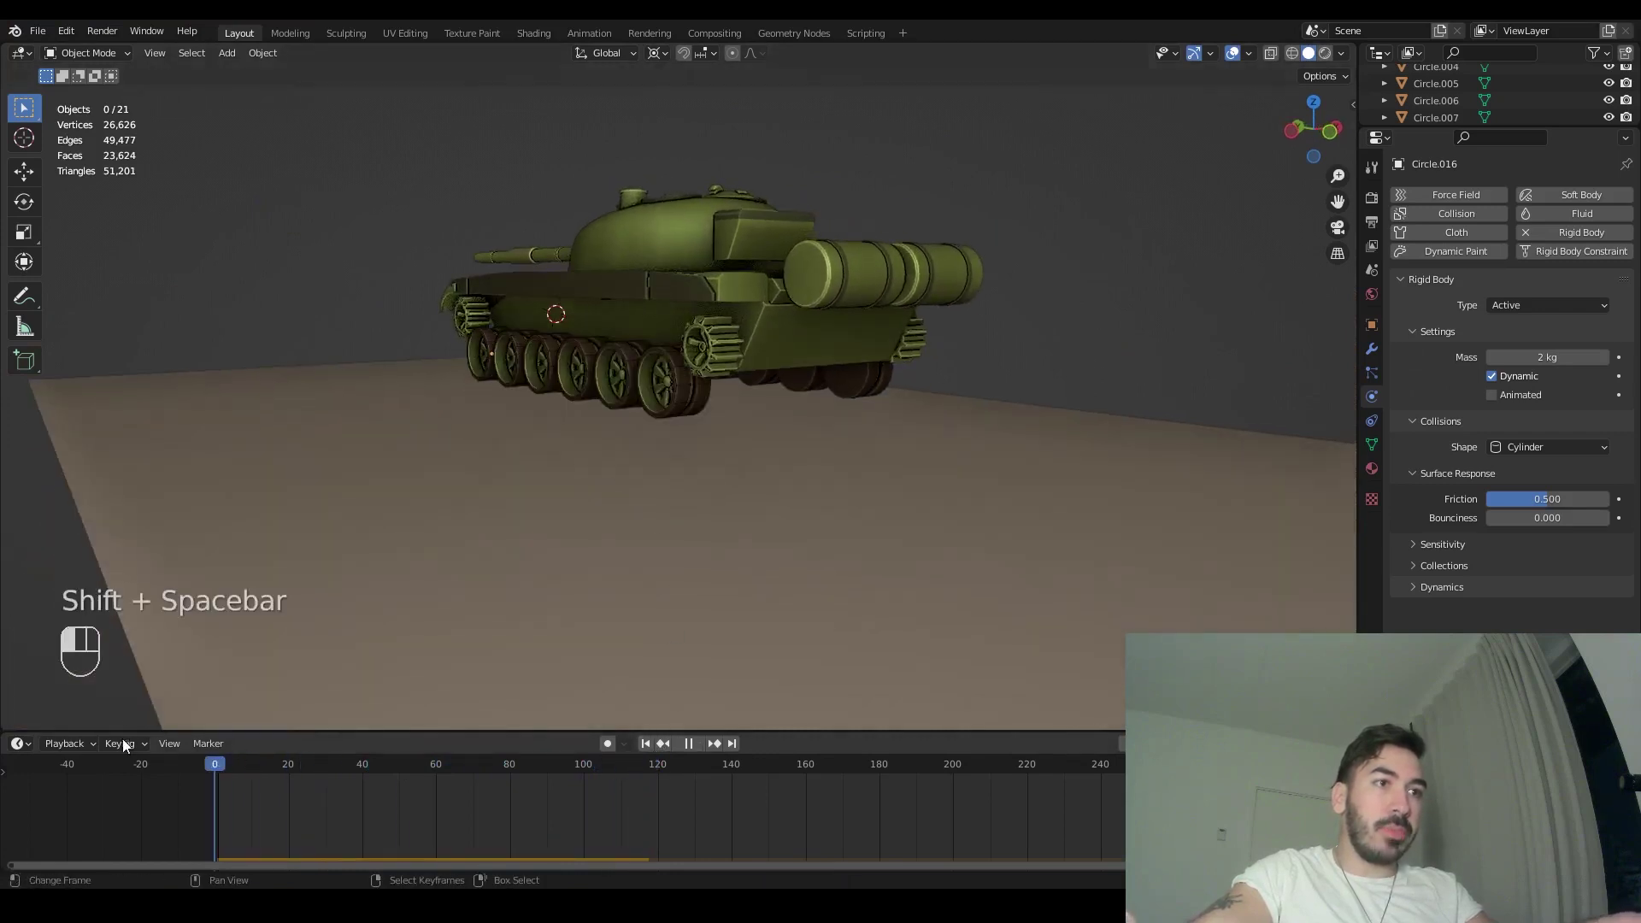
- Check the road wheels from behind and from the side of the tank, and save the file
right_click(668, 385)
right_click(626, 384)
right_click(596, 385)
key("ctrl+s")
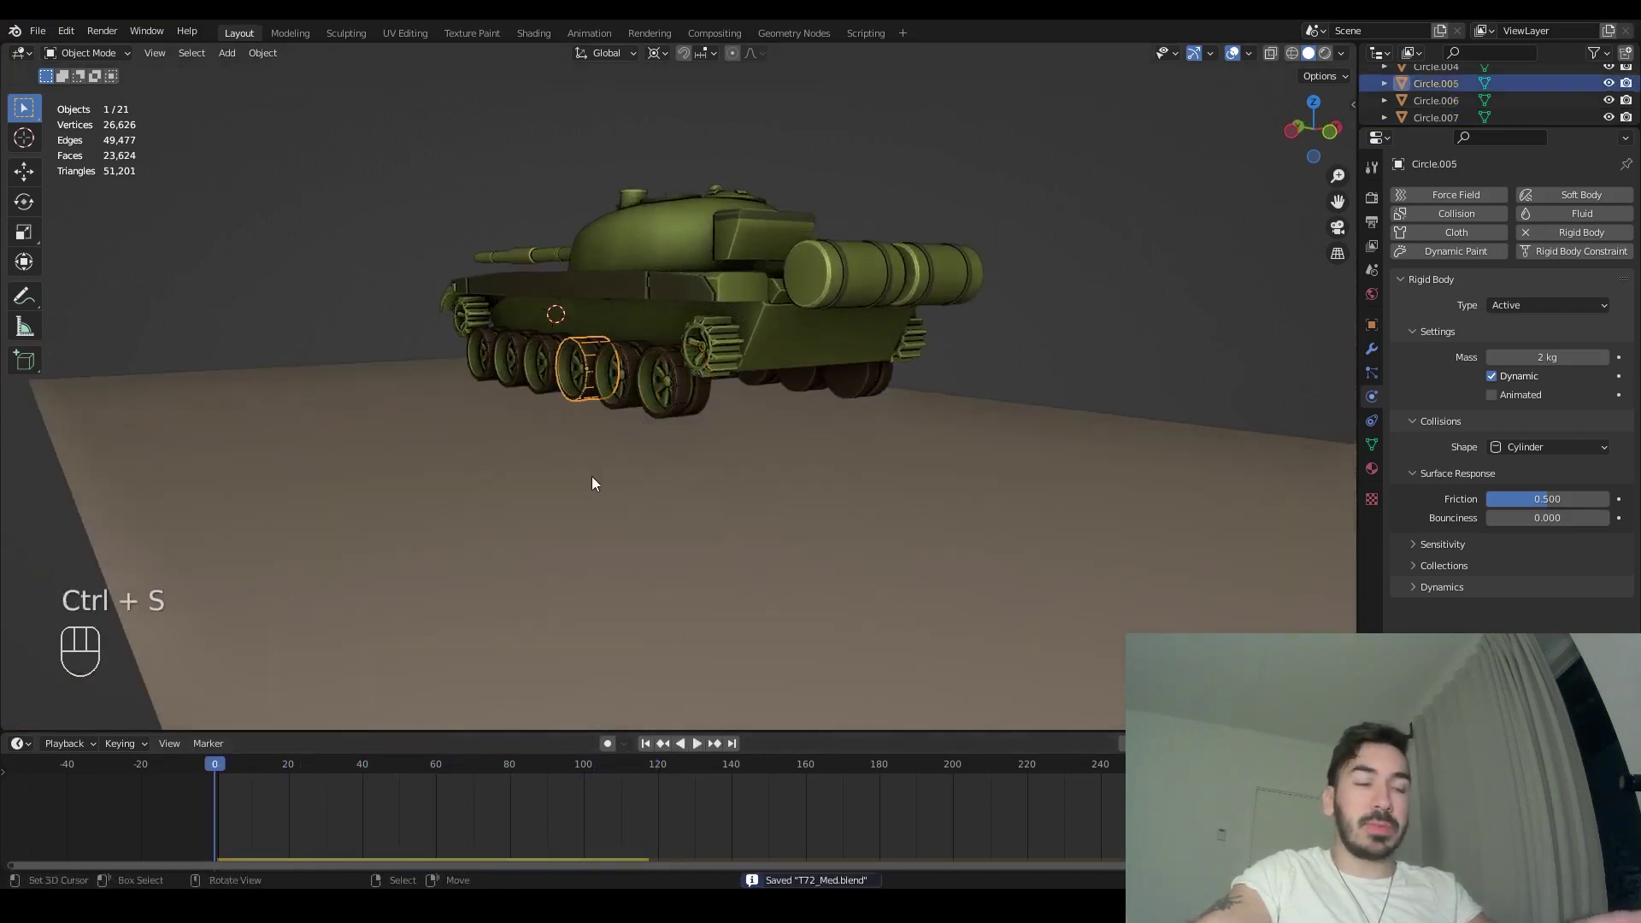
middle_click_drag(588, 475, 664, 504)
key("a")
key("a")
middle_click_drag(772, 469, 812, 396)
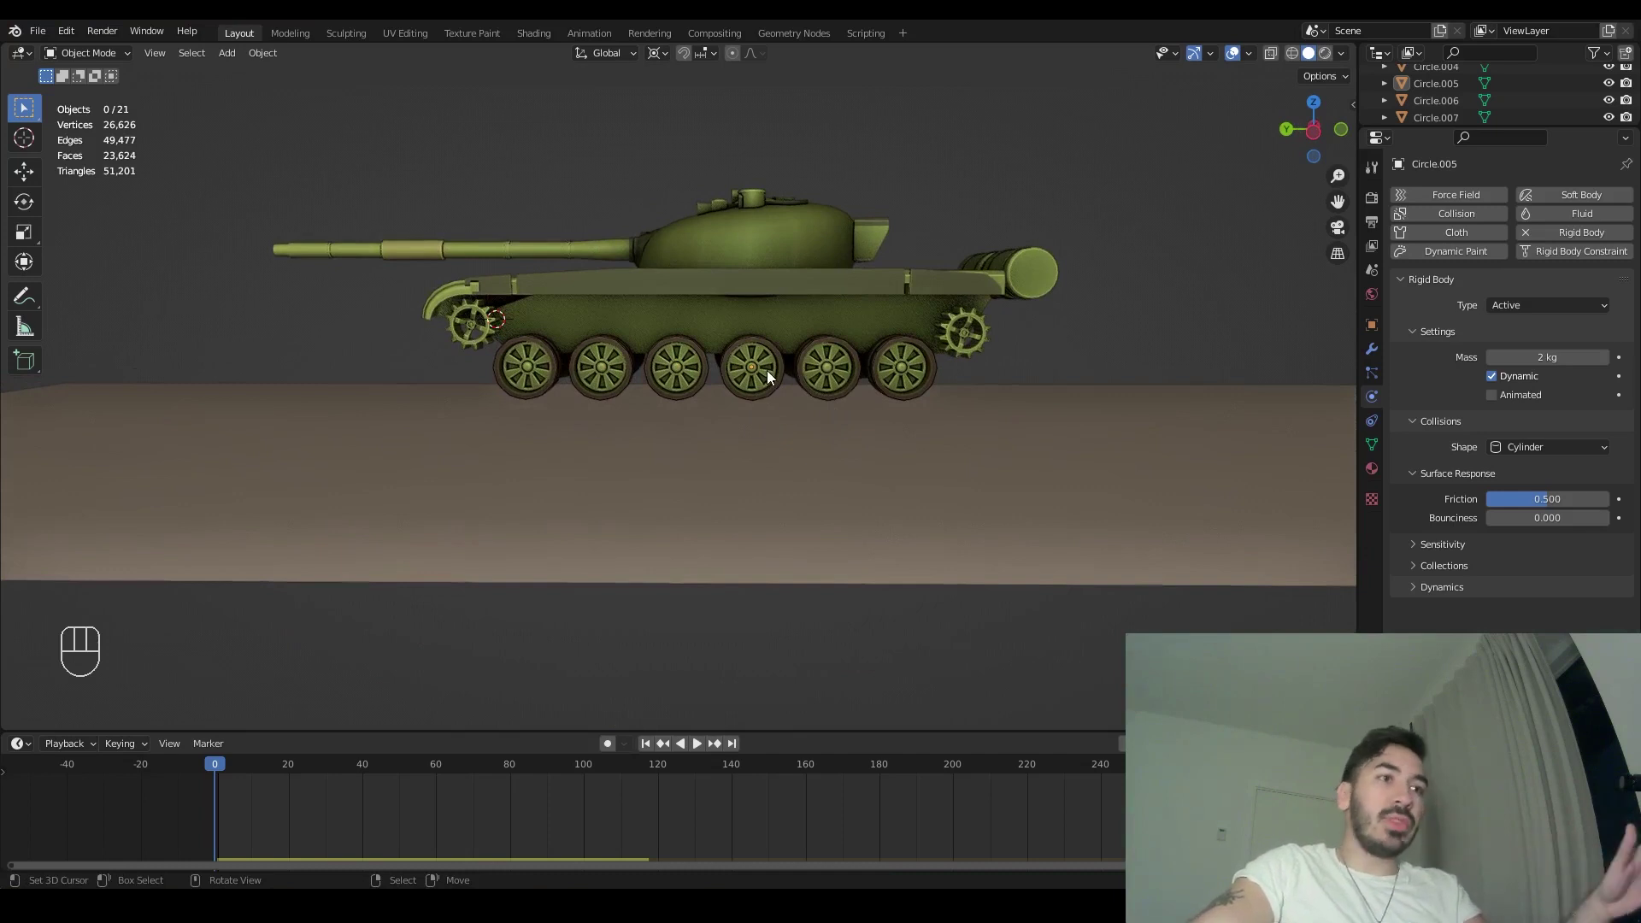
middle_click_drag(781, 367, 732, 373)
scroll(849, 340, "up", 3)
key("ctrl+s")
key("ctrl+s")
- Snap the 3D cursor to the tank's hull
scroll(856, 355, "down", 4)
left_click(643, 337)
key("shift+s")
left_click(752, 440)
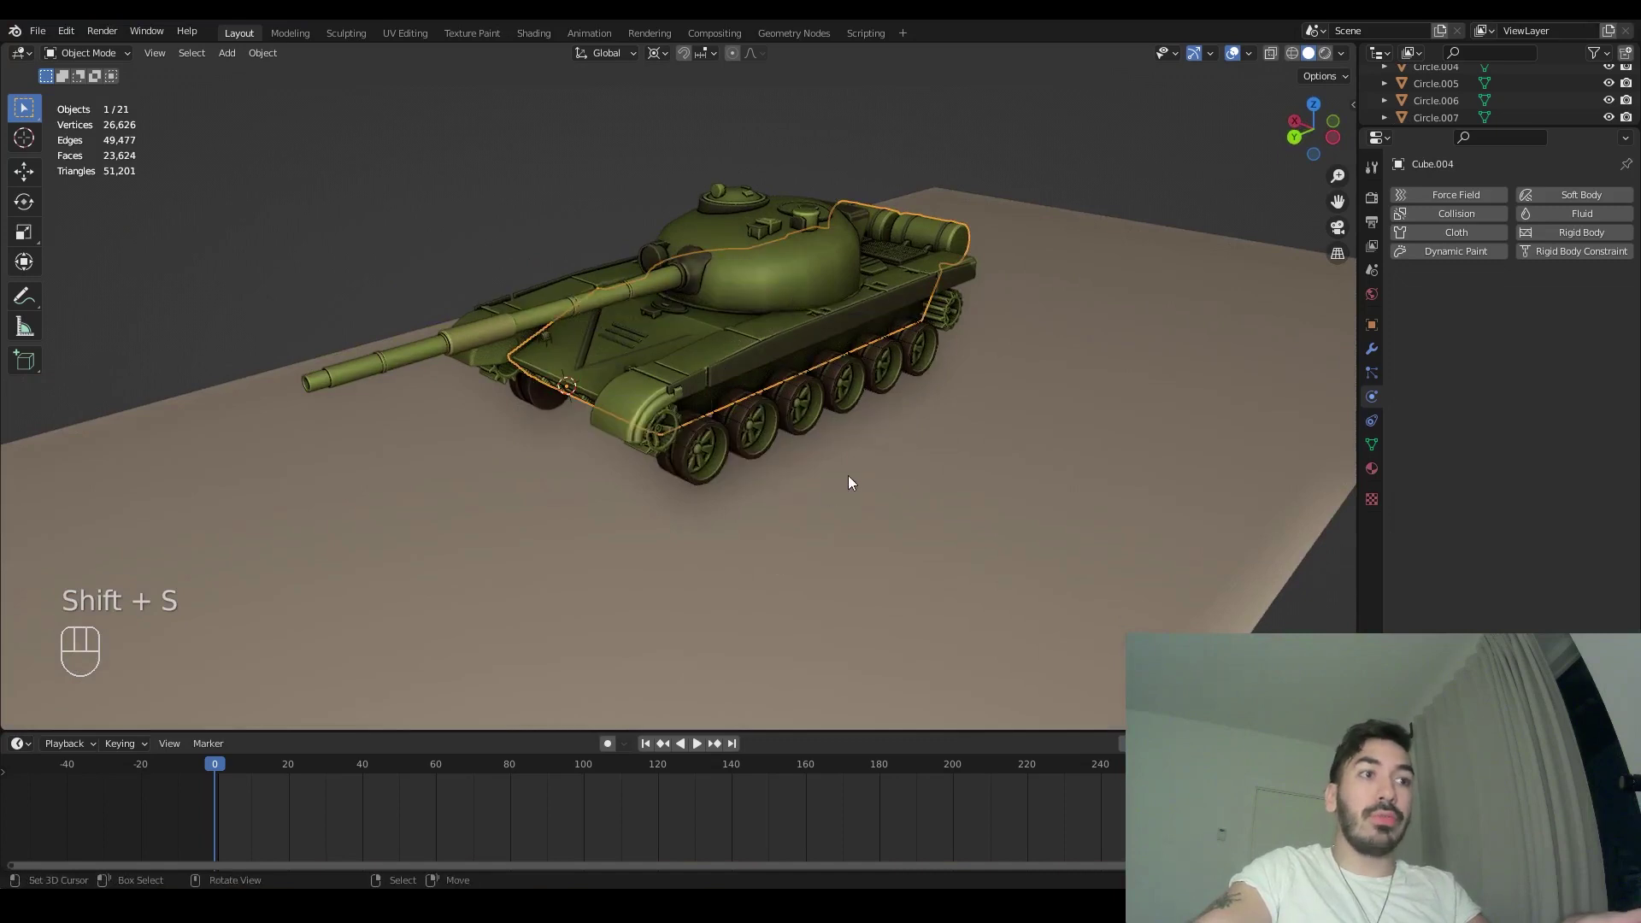
middle_click_drag(827, 494, 829, 477)
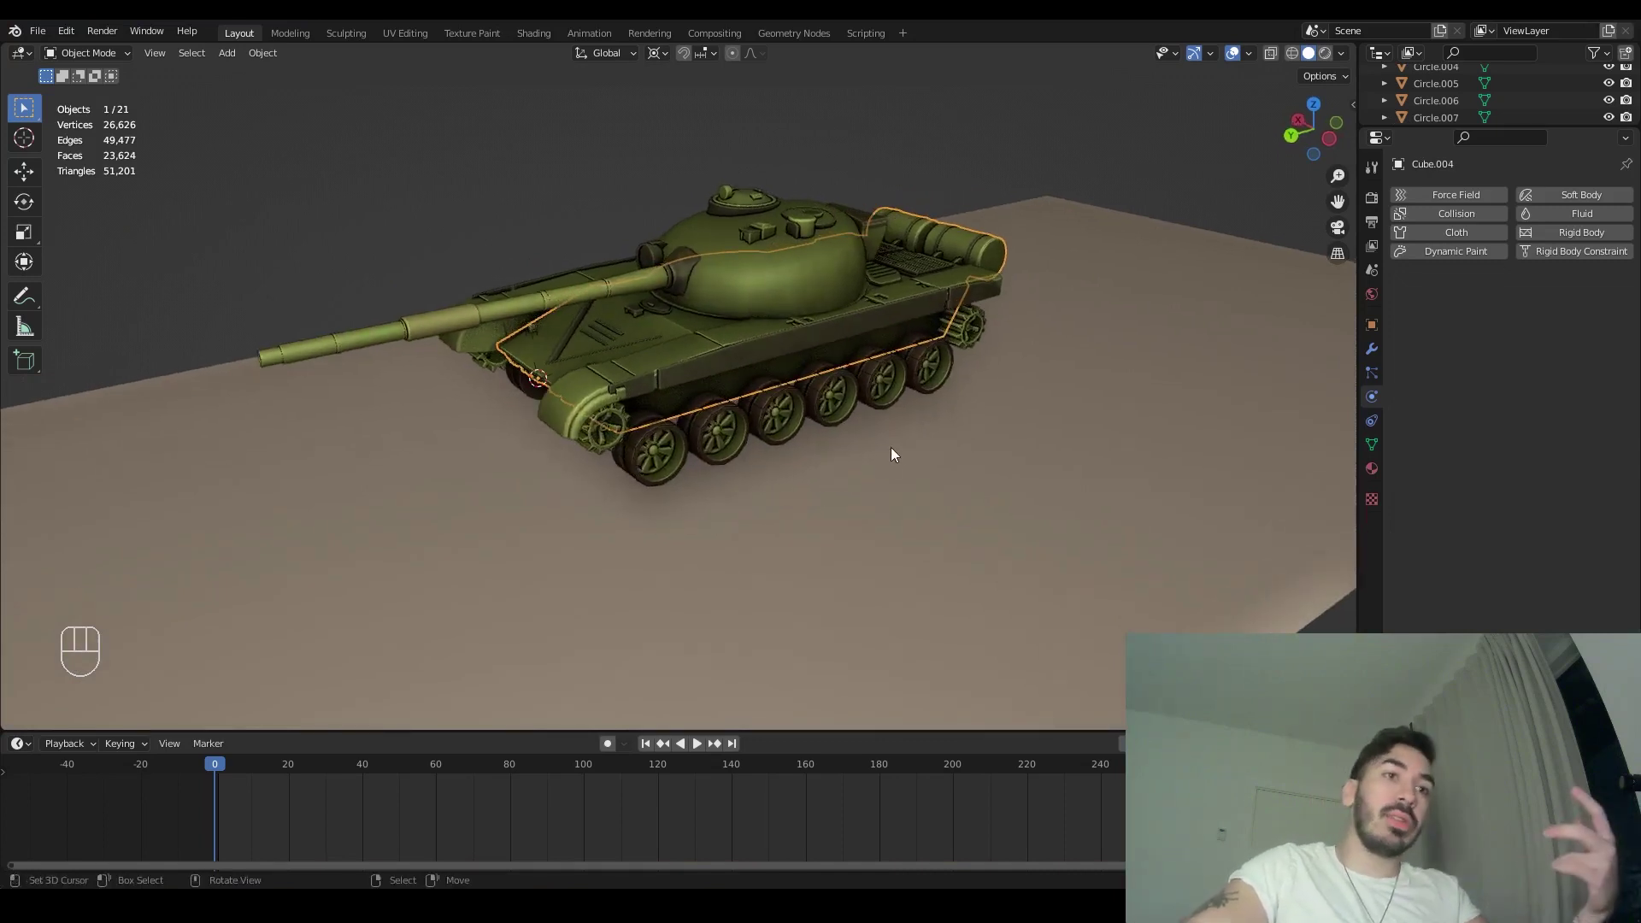
- Add a 2 m cube at the 3D cursor near the front of the hull
middle_click_drag(749, 419, 614, 368)
key("shift+a")
mouse_move(675, 346)
left_click(720, 362)
middle_click_drag(726, 408, 660, 458)
key("g")
left_click(714, 366)
middle_click_drag(714, 367, 607, 333)
middle_click_drag(749, 376, 779, 384)
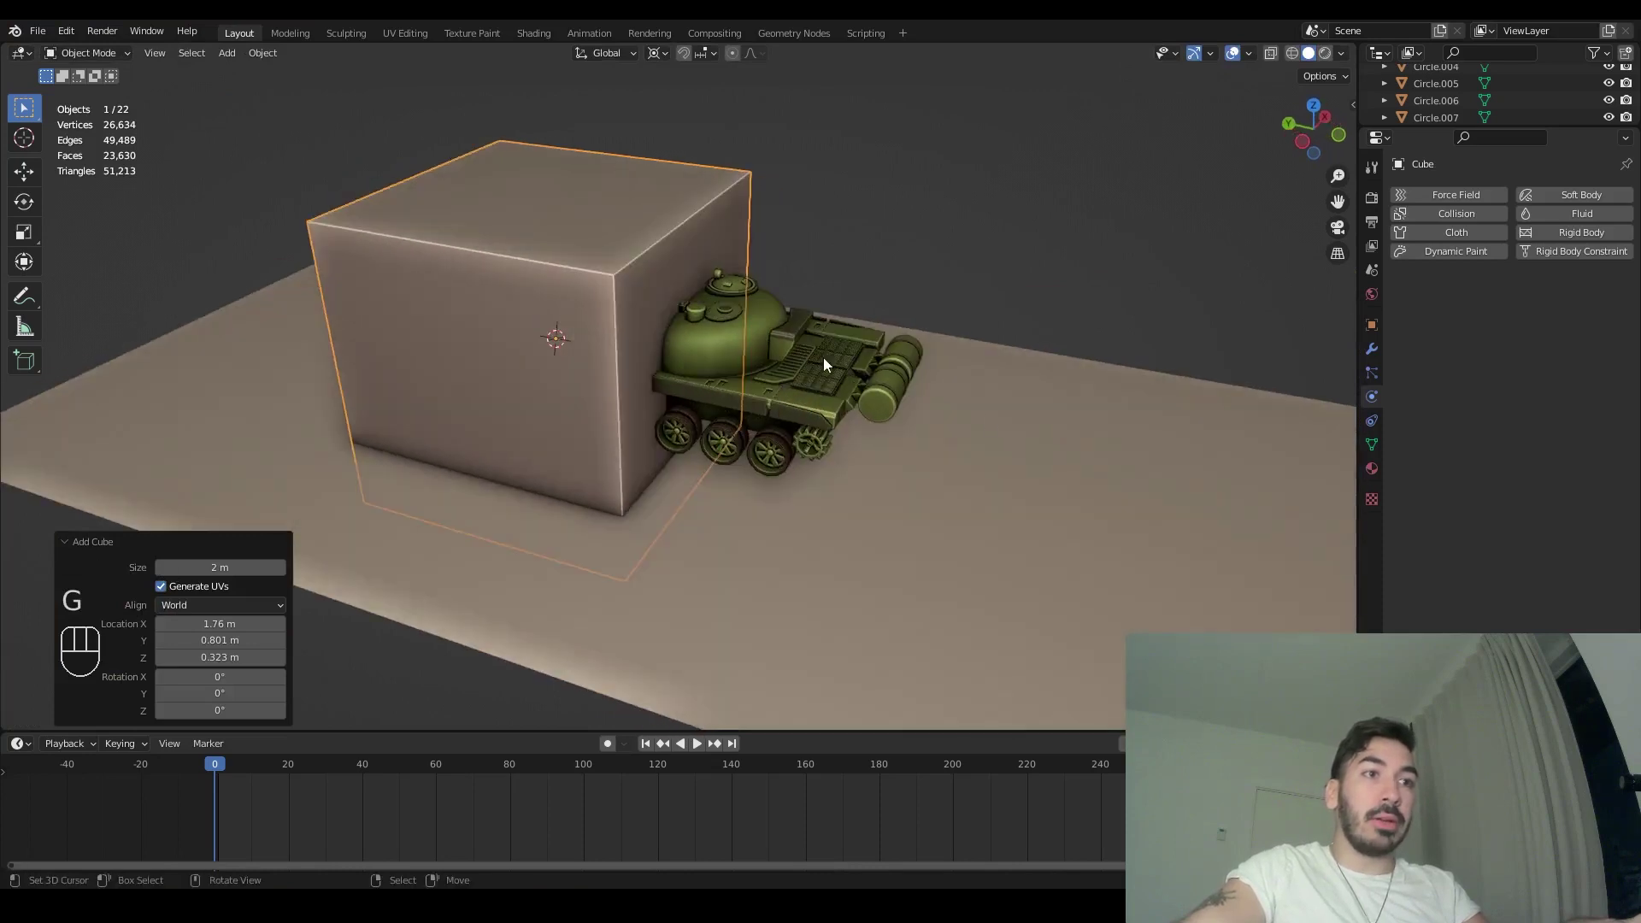
- Scale the cube down uniformly so its size comes close to the hull between the wheels
middle_click_drag(730, 324, 906, 568)
key("s")
left_click(721, 465)
middle_click_drag(722, 465, 620, 294)
scroll(832, 472, "up", 2)
key("s")
left_click(817, 469)
key("s")
left_click(867, 429)
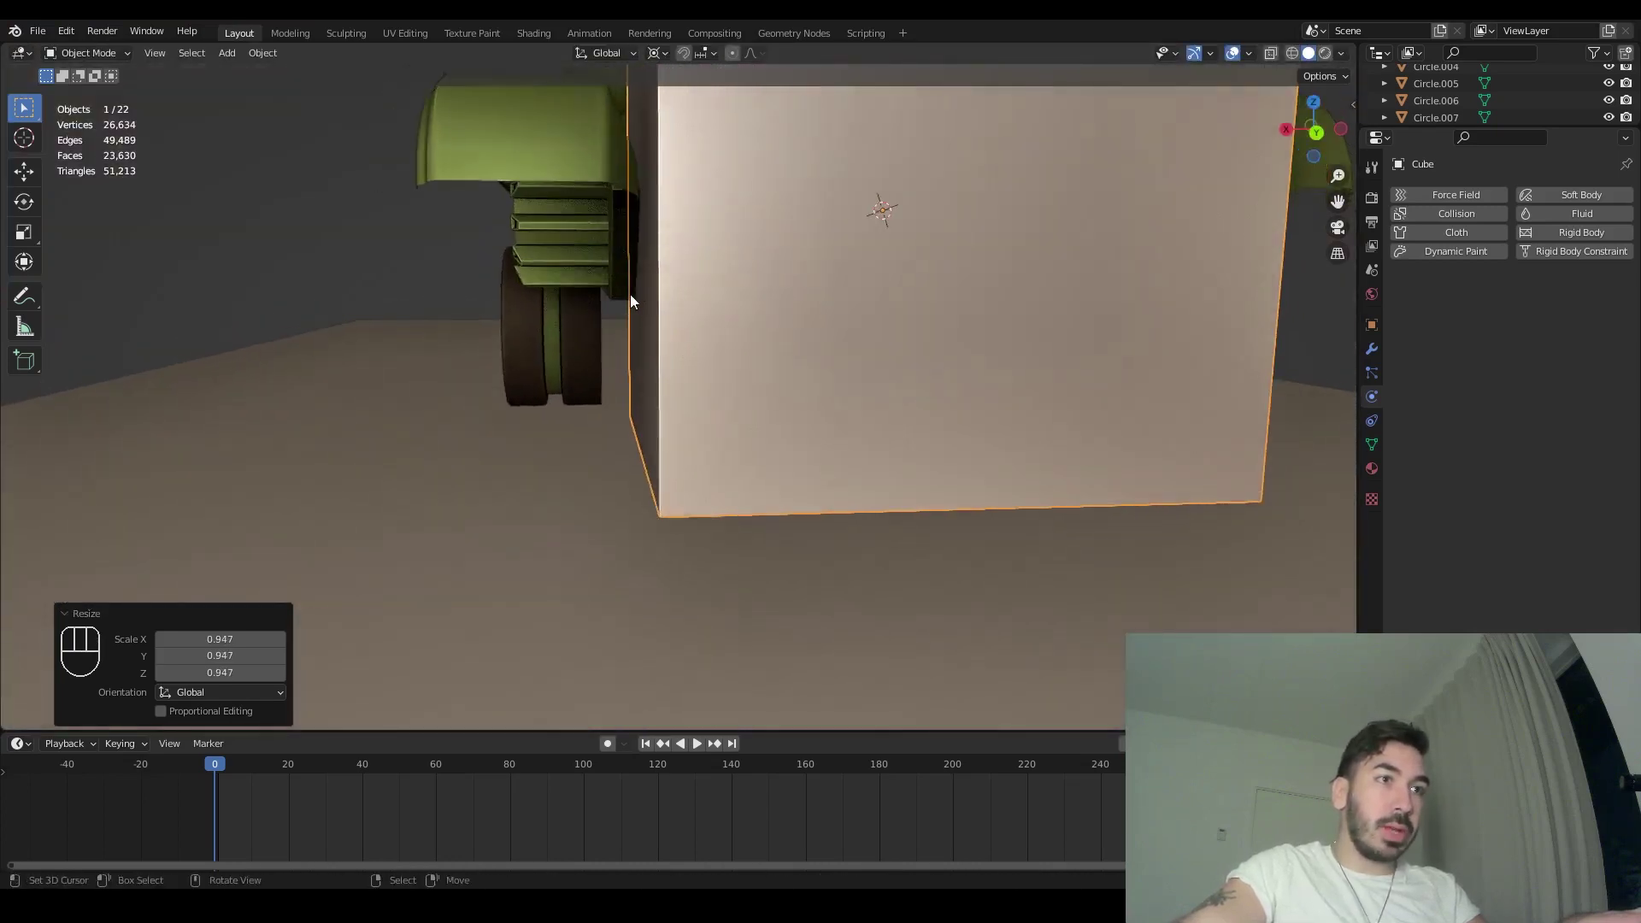
key("s")
left_click(964, 396)
- Scale the cube along X to match the hull's width between the wheels
middle_click_drag(963, 396, 756, 449)
key("s")
key("x")
left_click(707, 417)
- Move the cube's rear face along Y to stretch the box to the back of the tank
key("Tab")
key("3")
left_click(627, 362)
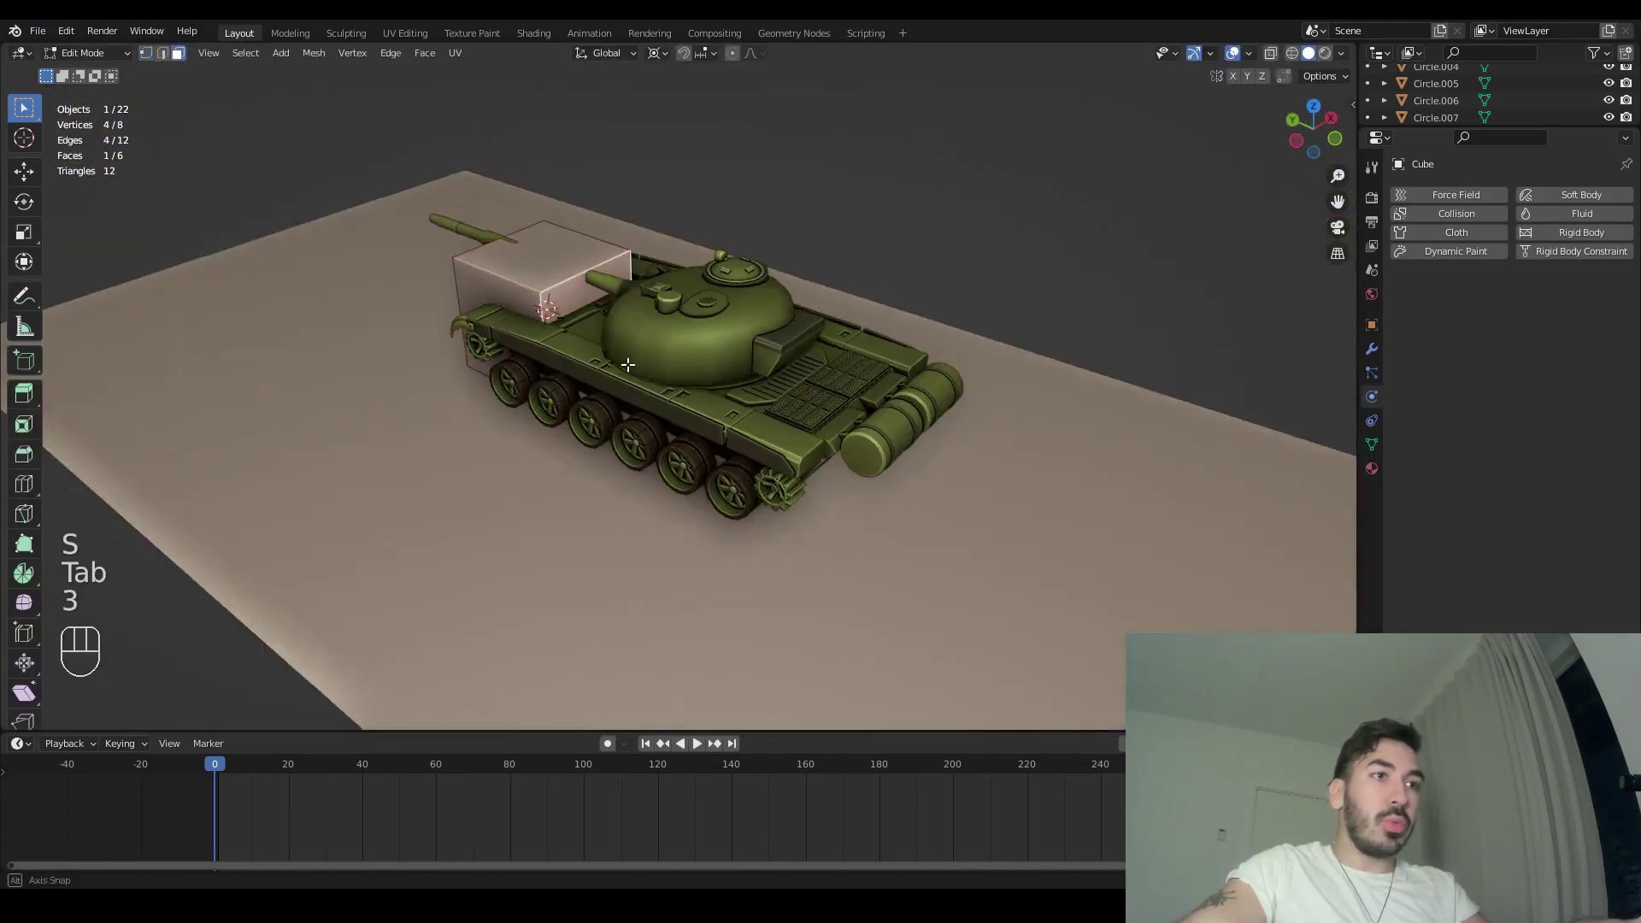
key("g")
key("y")
left_click(865, 496)
key("z")
left_click(748, 466)
key("e")
right_click(748, 466)
key("ctrl+z")
- Move the cube's selected face down along Z by about 0.076 m to fit the hull
mouse_move(747, 466)
middle_mouse_down()
mouse_move(722, 447)
mouse_move(736, 465)
mouse_move(791, 470)
mouse_move(761, 492)
middle_mouse_up()
key("g")
left_click(738, 434)
scroll(761, 453, "up", 4)
key("z")
key("g")
key("z")
left_click(750, 494)
scroll(749, 479, "down", 4)
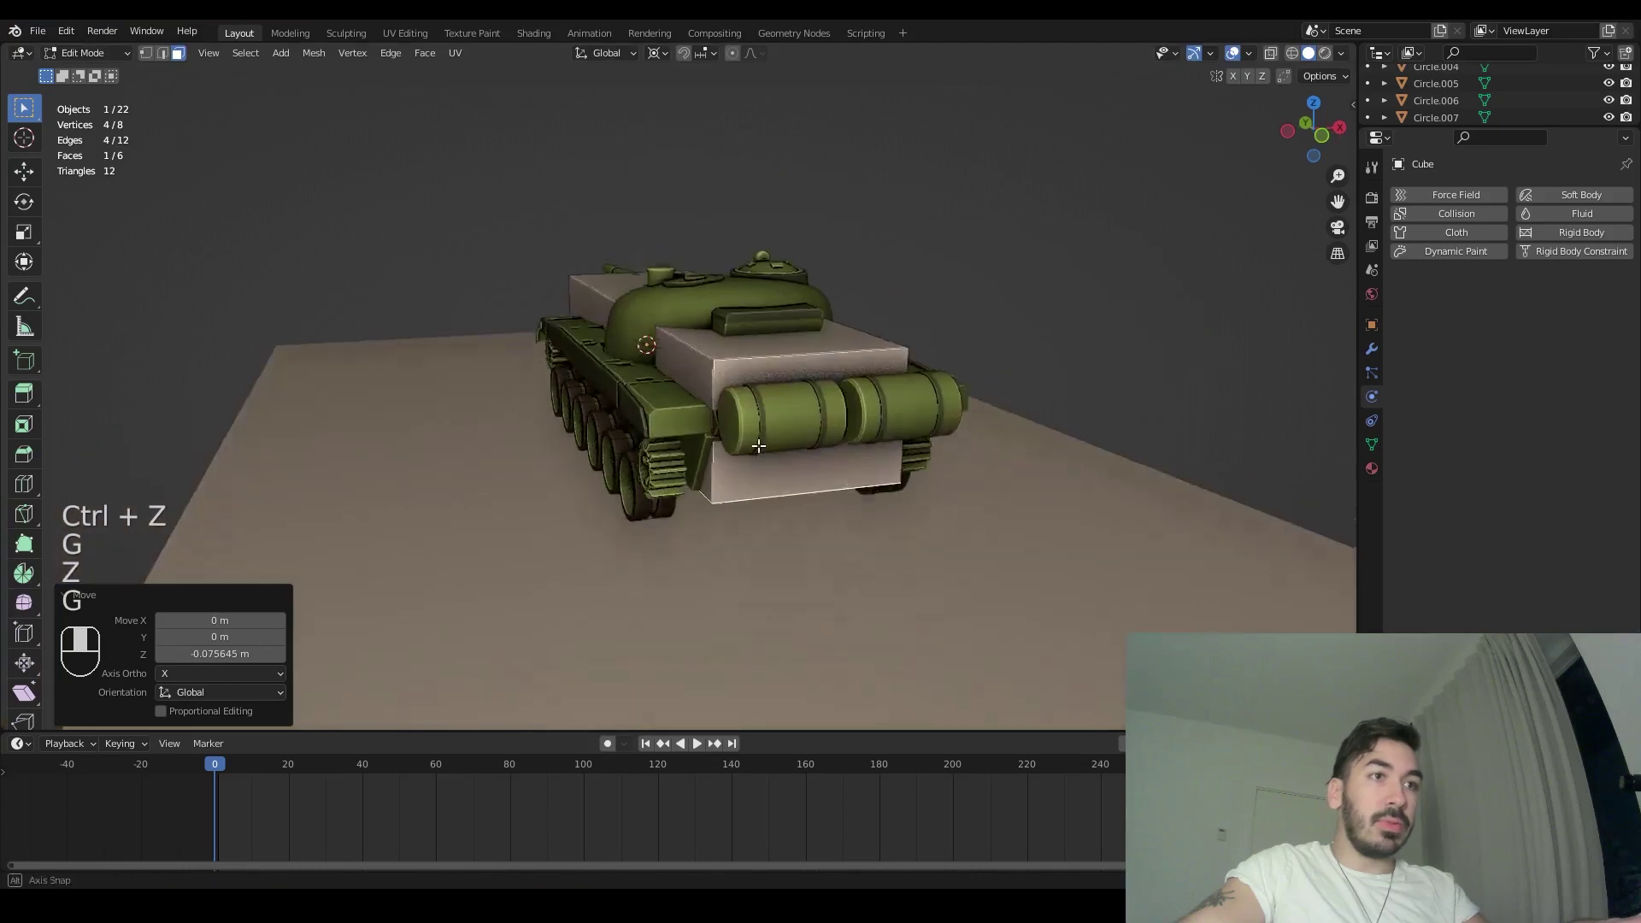
- Lower the cube's top face along Z to the hull deck and move an end face along Y to fit the hull's length
left_click(765, 342)
scroll(705, 371, "up", 4)
key("g")
key("z")
middle_click_drag(765, 402, 664, 427)
right_click(706, 393)
key("g")
key("y")
left_click(506, 394)
- Extrude all the cube's faces individually with a 0 m offset
key("Tab")
key("Tab")
key("a")
key("a")
key("a")
key("a")
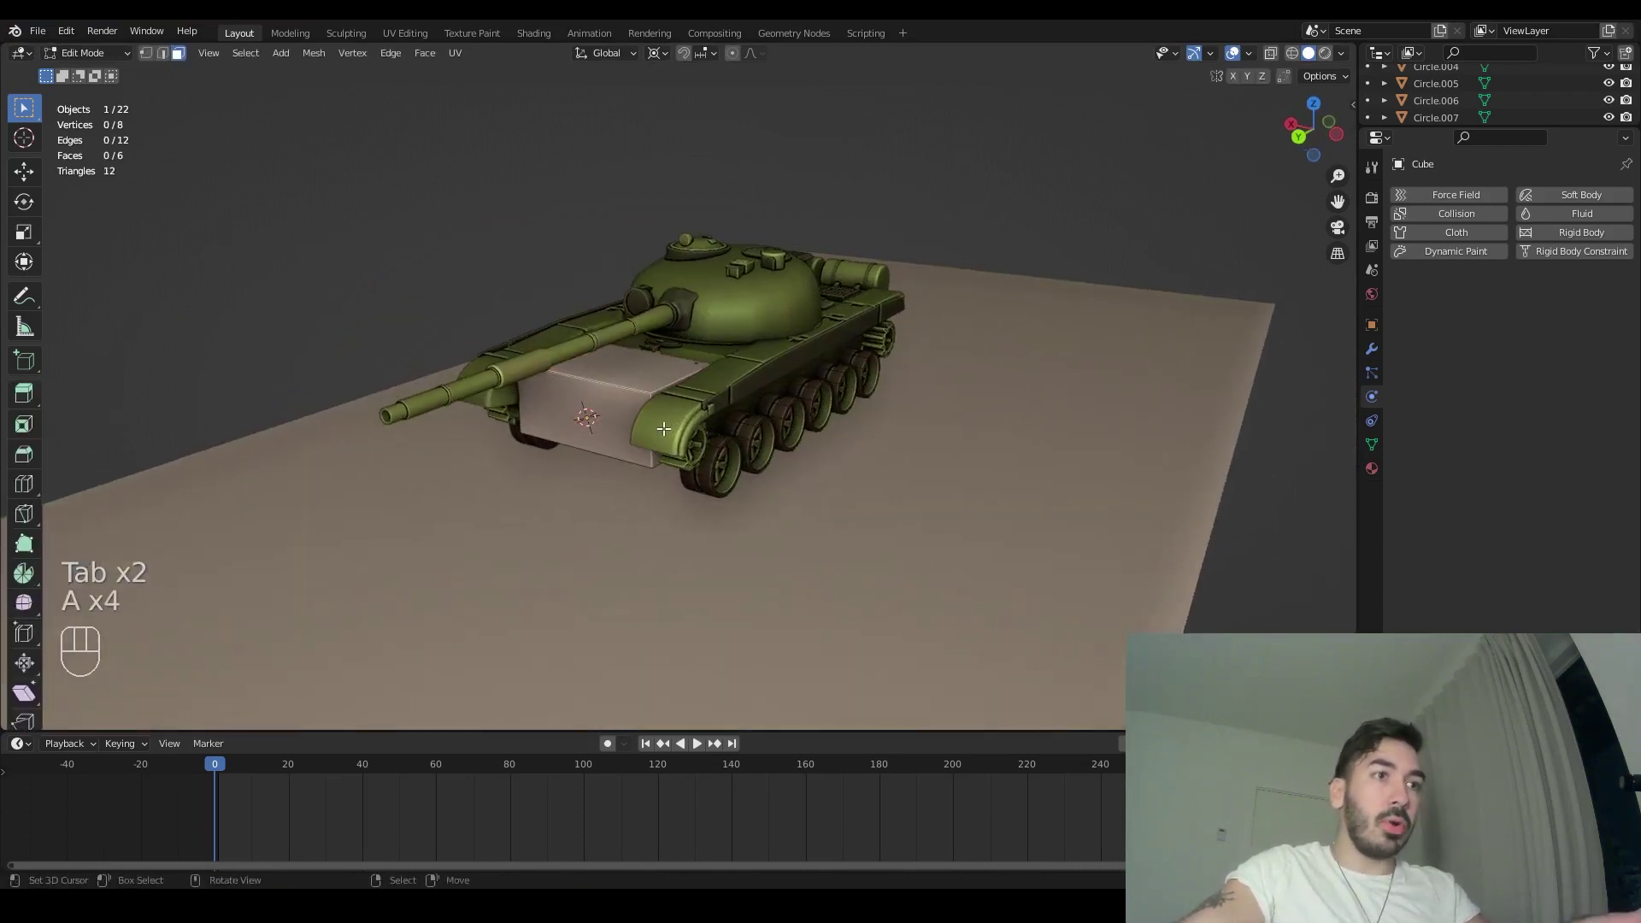
key("a")
scroll(612, 369, "up", 3)
middle_click_drag(612, 369, 630, 294, "shift")
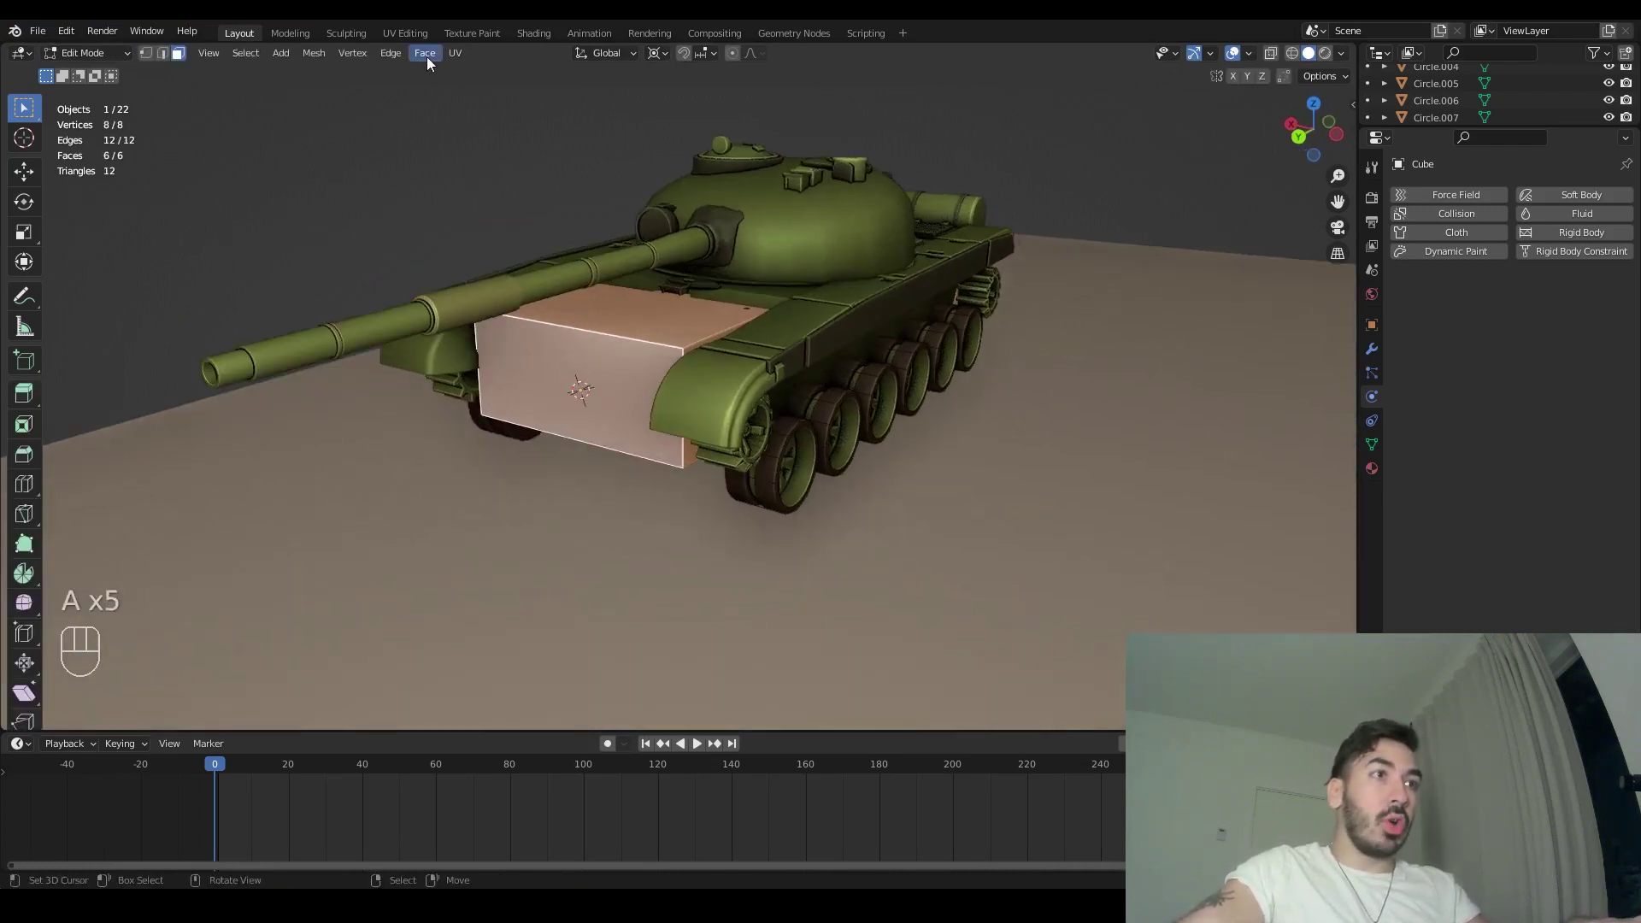
left_click(425, 53)
left_click(466, 108)
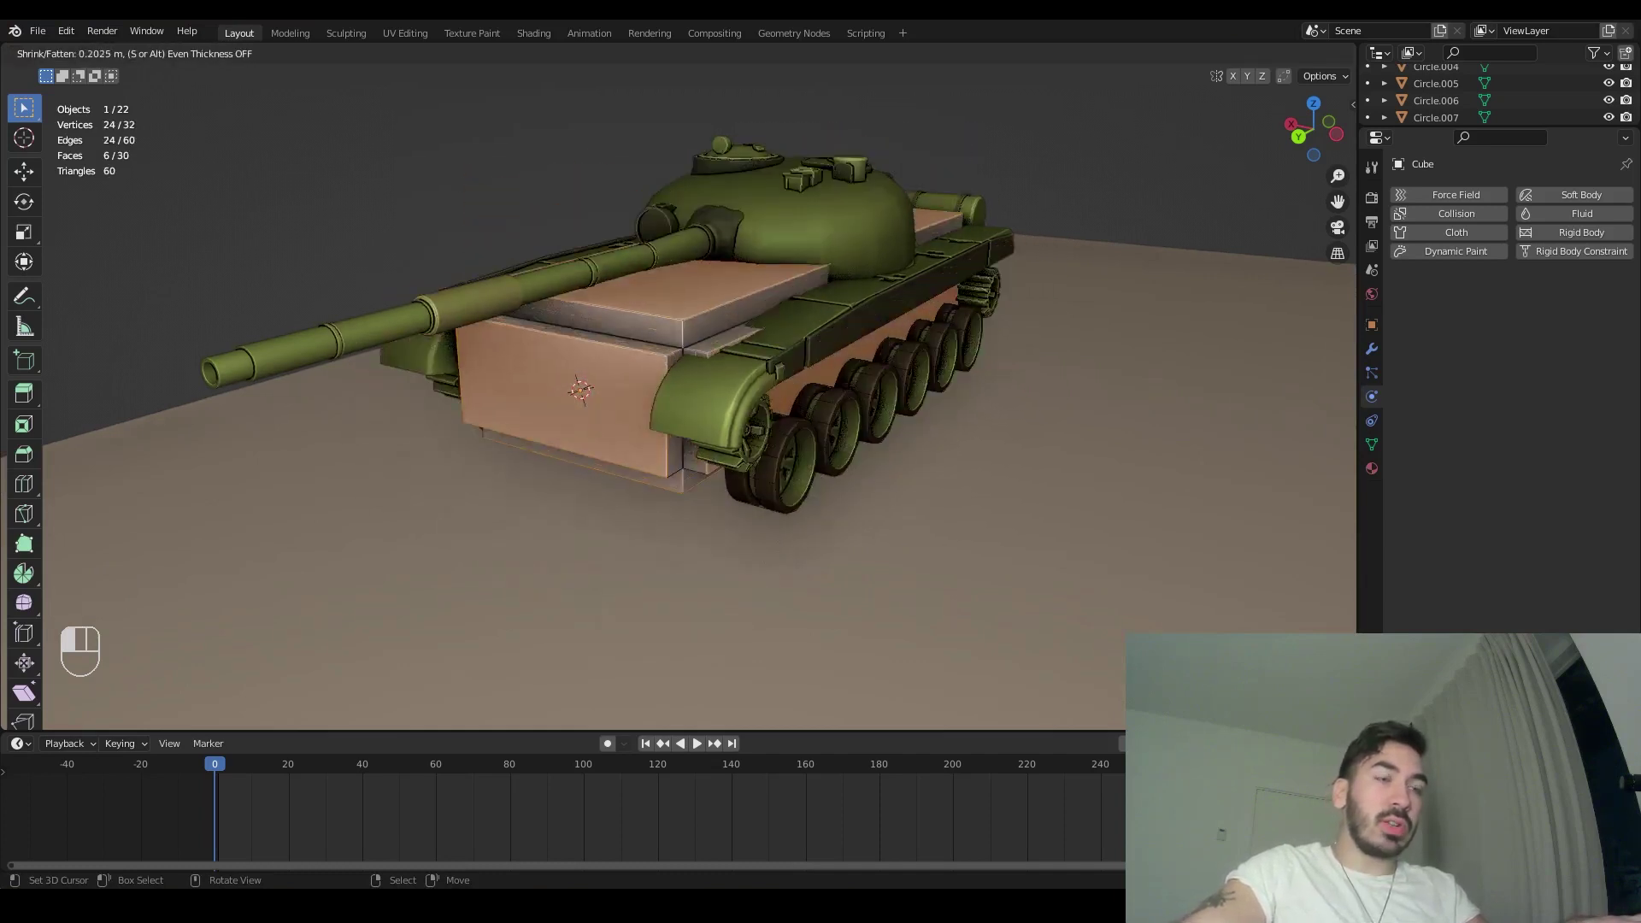
right_click(531, 771)
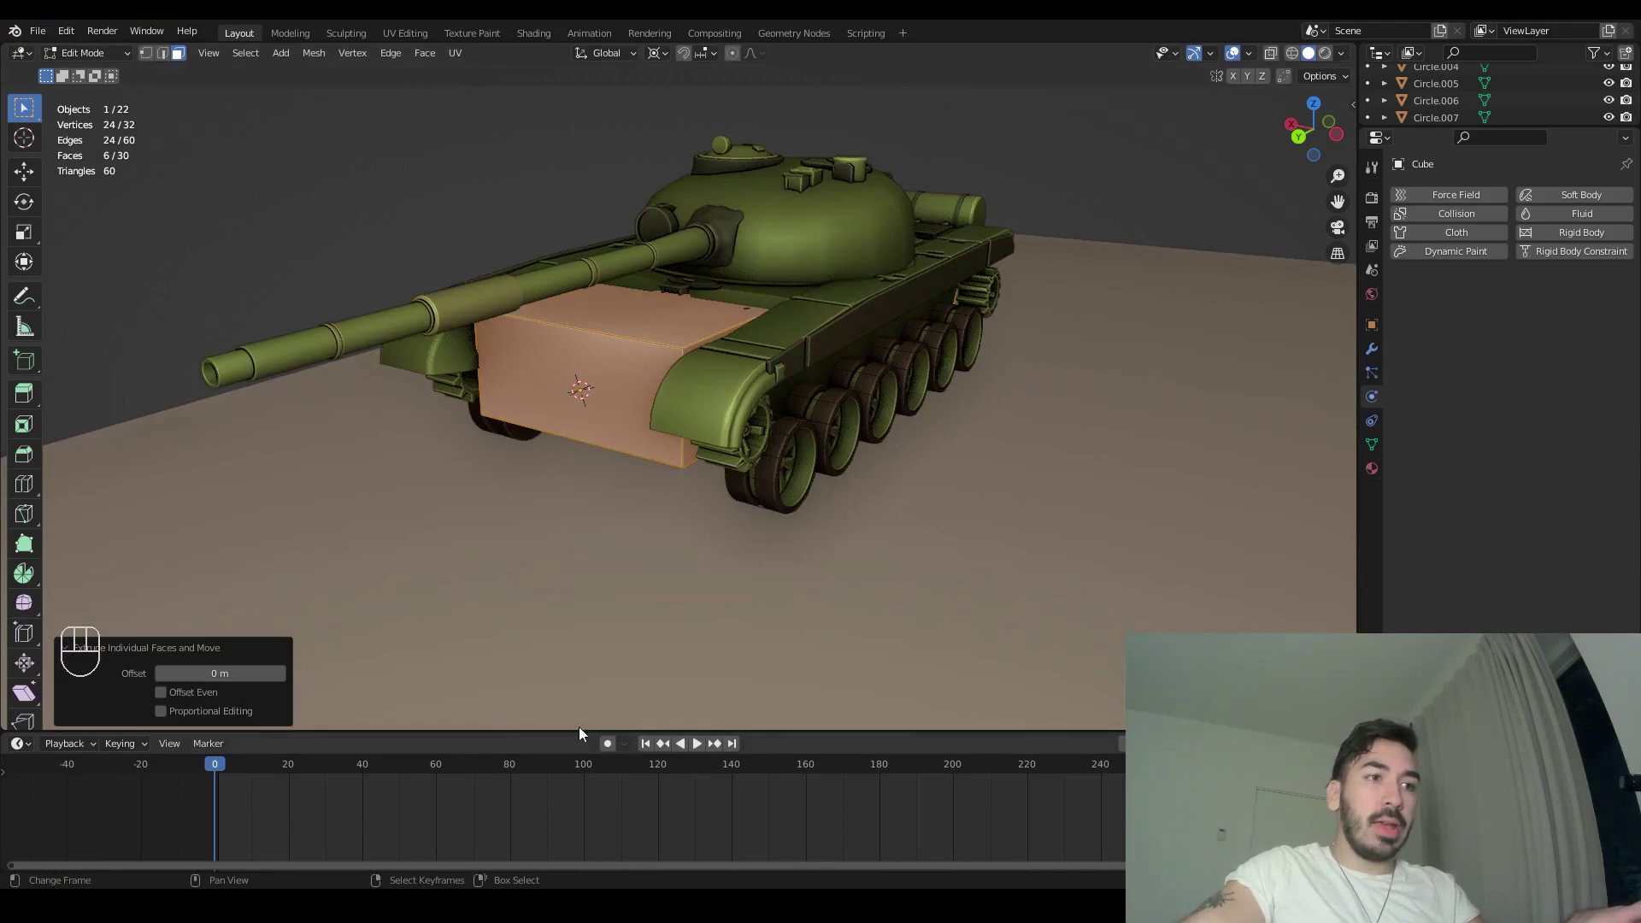
- Delete the cube's extruded faces to leave a wire box, and merge its overlapping vertices by distance
key("x")
left_click(561, 462)
mouse_move(560, 462)
middle_mouse_down()
mouse_move(688, 330)
mouse_move(778, 366)
mouse_move(509, 402)
mouse_move(652, 312)
mouse_move(670, 359)
mouse_move(733, 377)
mouse_move(696, 393)
mouse_move(477, 277)
mouse_move(824, 372)
mouse_move(672, 388)
mouse_move(692, 350)
middle_mouse_up()
key("z")
scroll(670, 359, "down", 2)
key("a")
key("shift+w")
key("z")
key("Tab")
key("g")
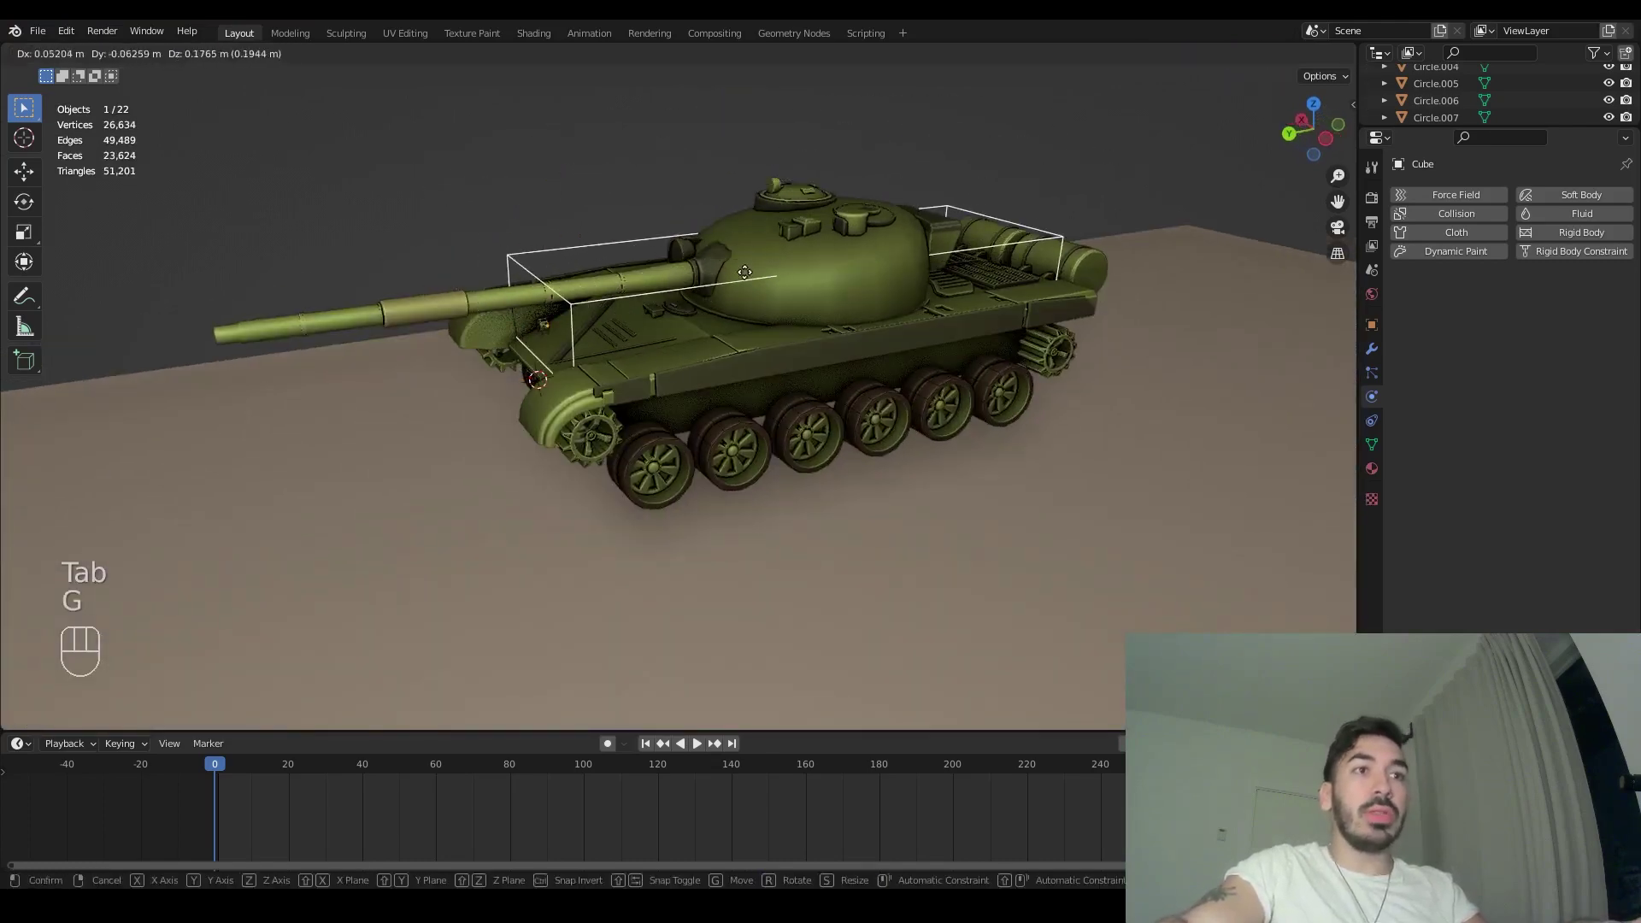
left_click(650, 333)
middle_click_drag(649, 334, 699, 392)
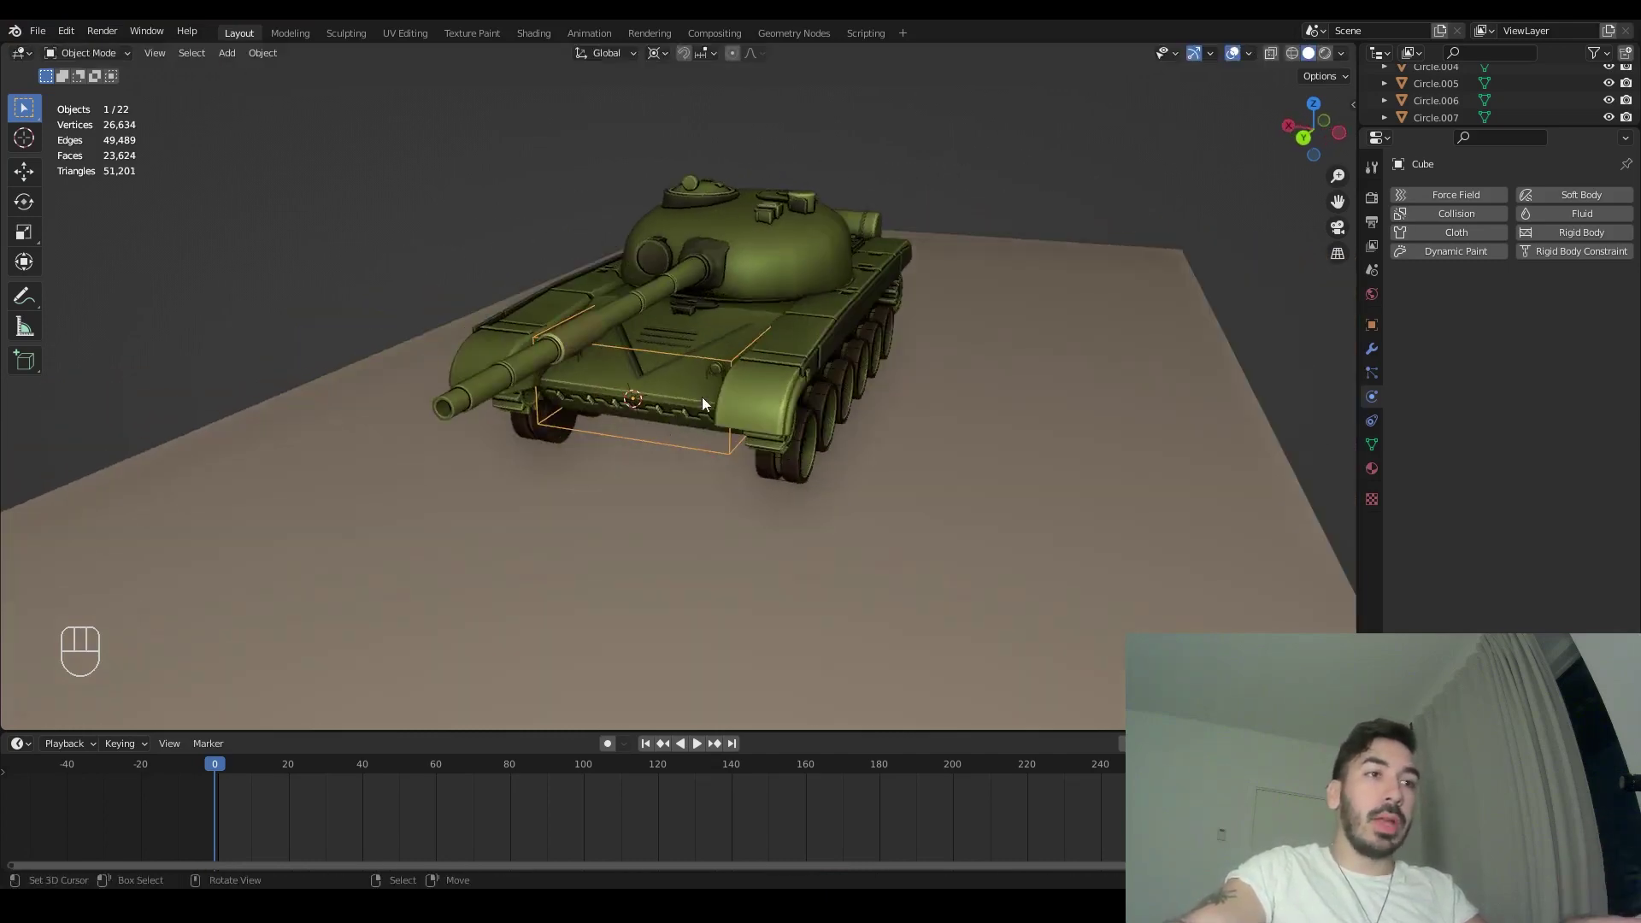
scroll(696, 428, "up", 2)
key("g")
key("Escape")
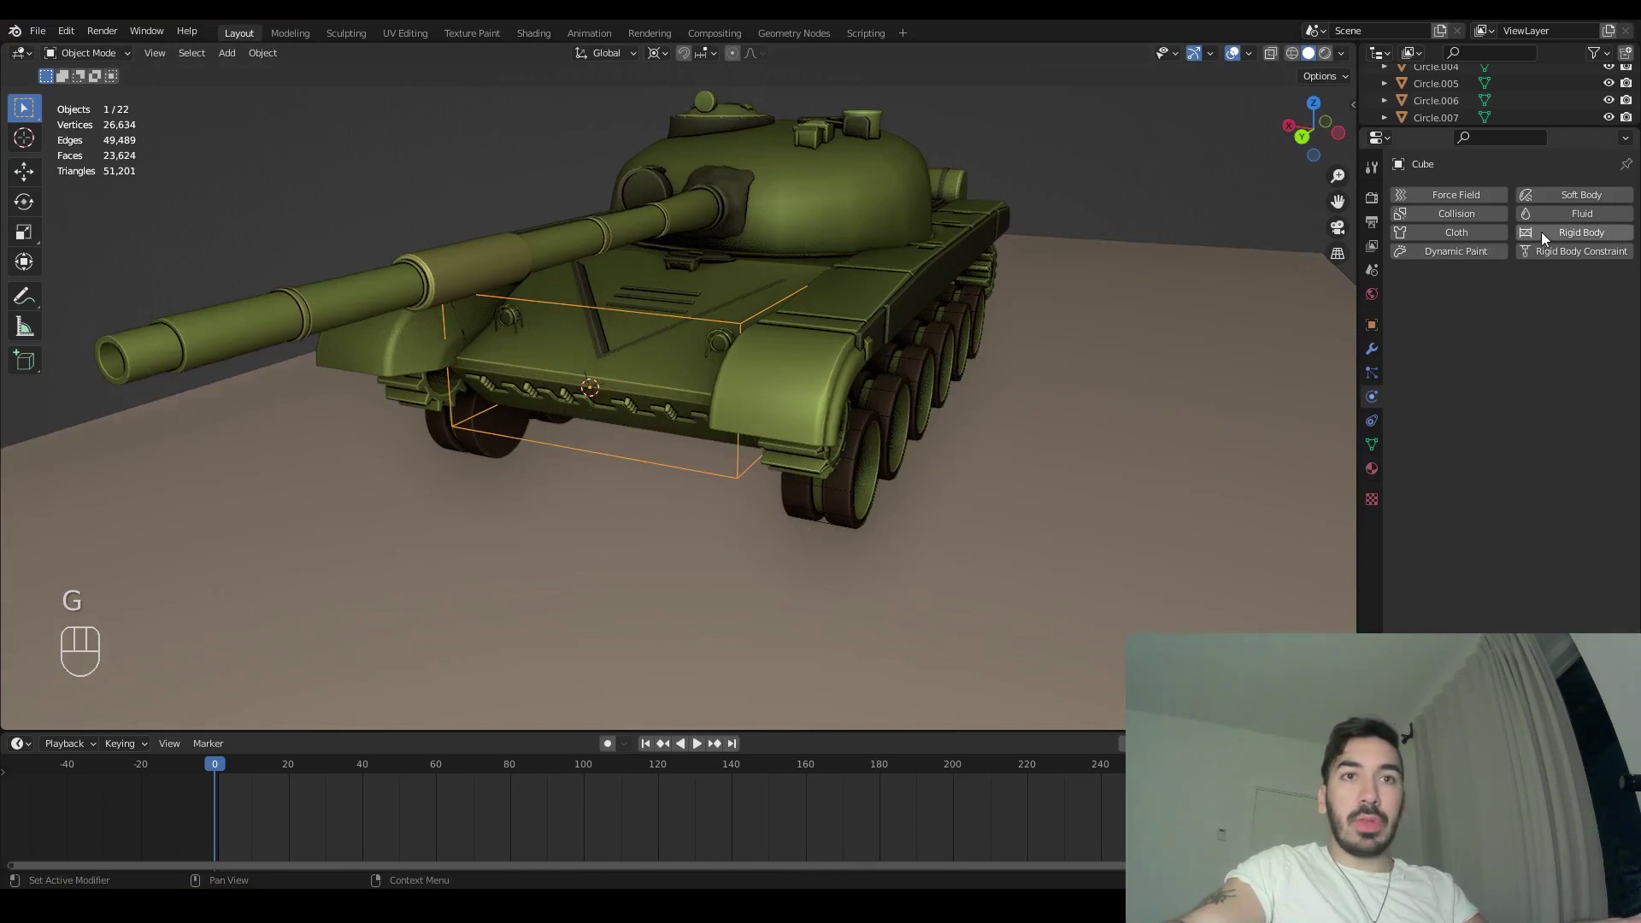
- Add an active rigid body to the wire box and set its mass to 10 kg
left_click(1549, 232)
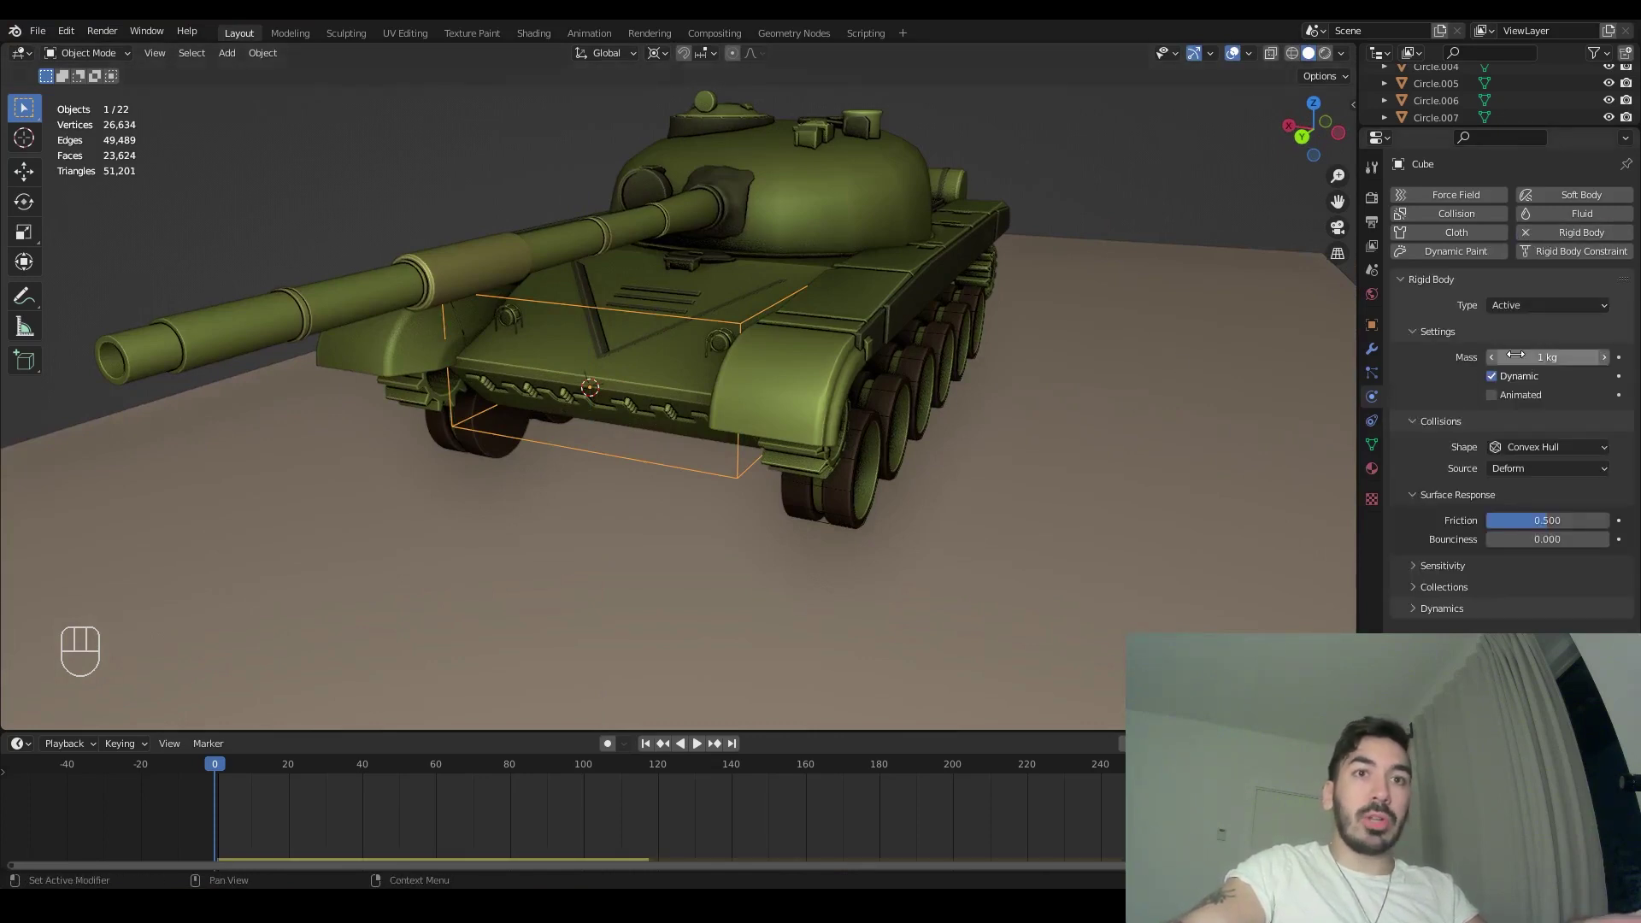
type("10")
key("Return")
- Move the wire box up along Z by about 0.037 m
key("g")
key("z")
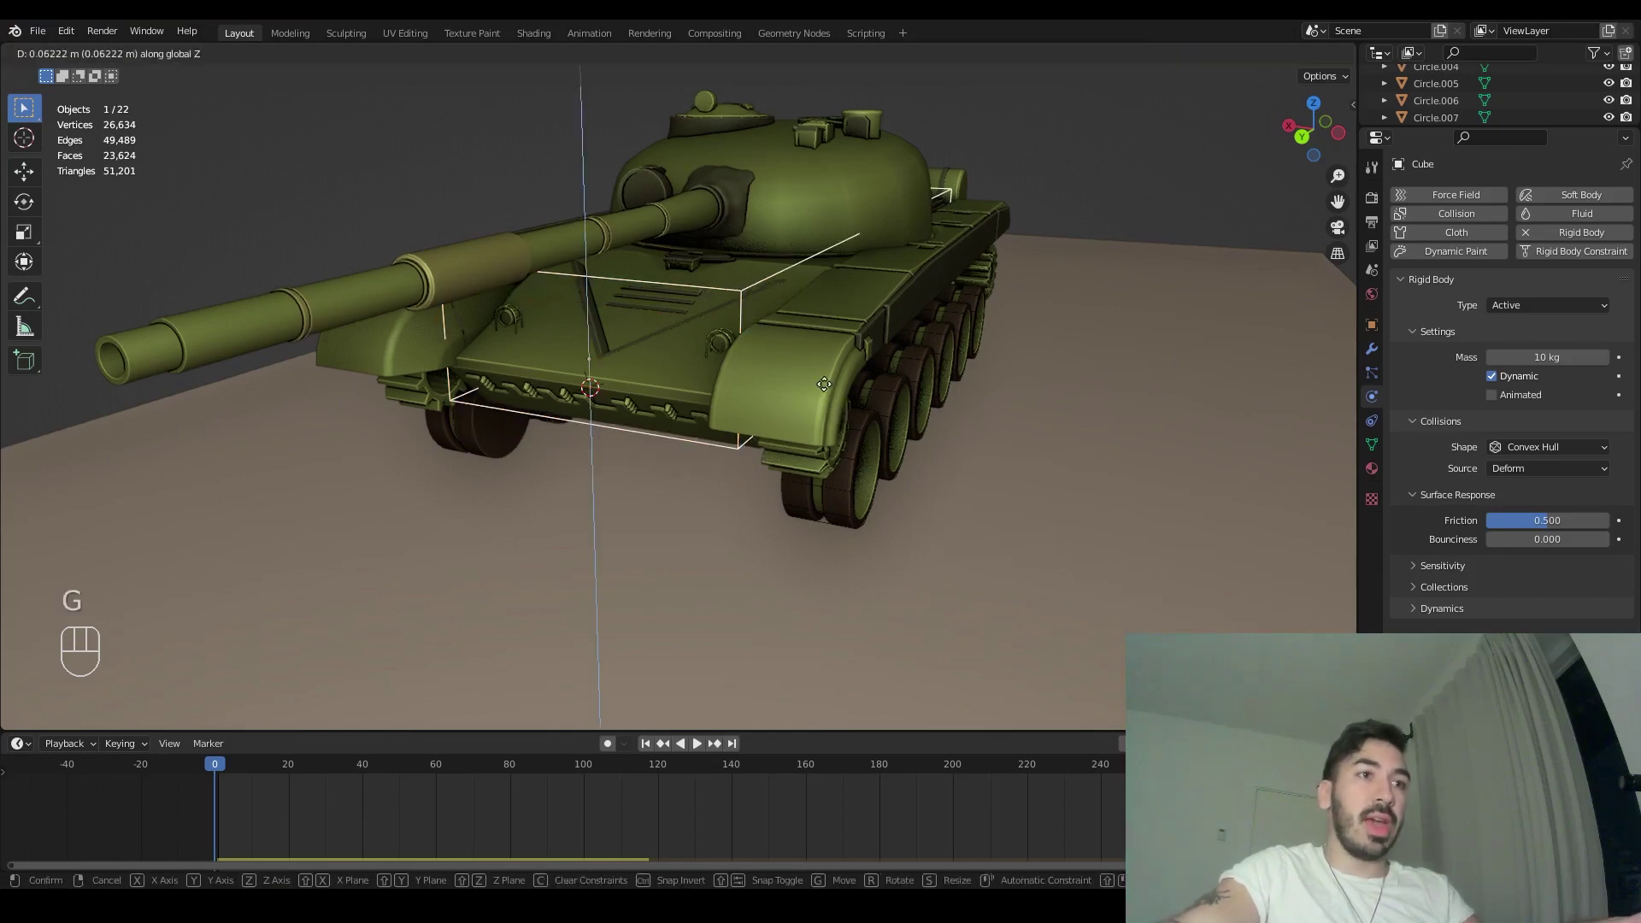
left_click(815, 396)
scroll(757, 389, "down", 2)
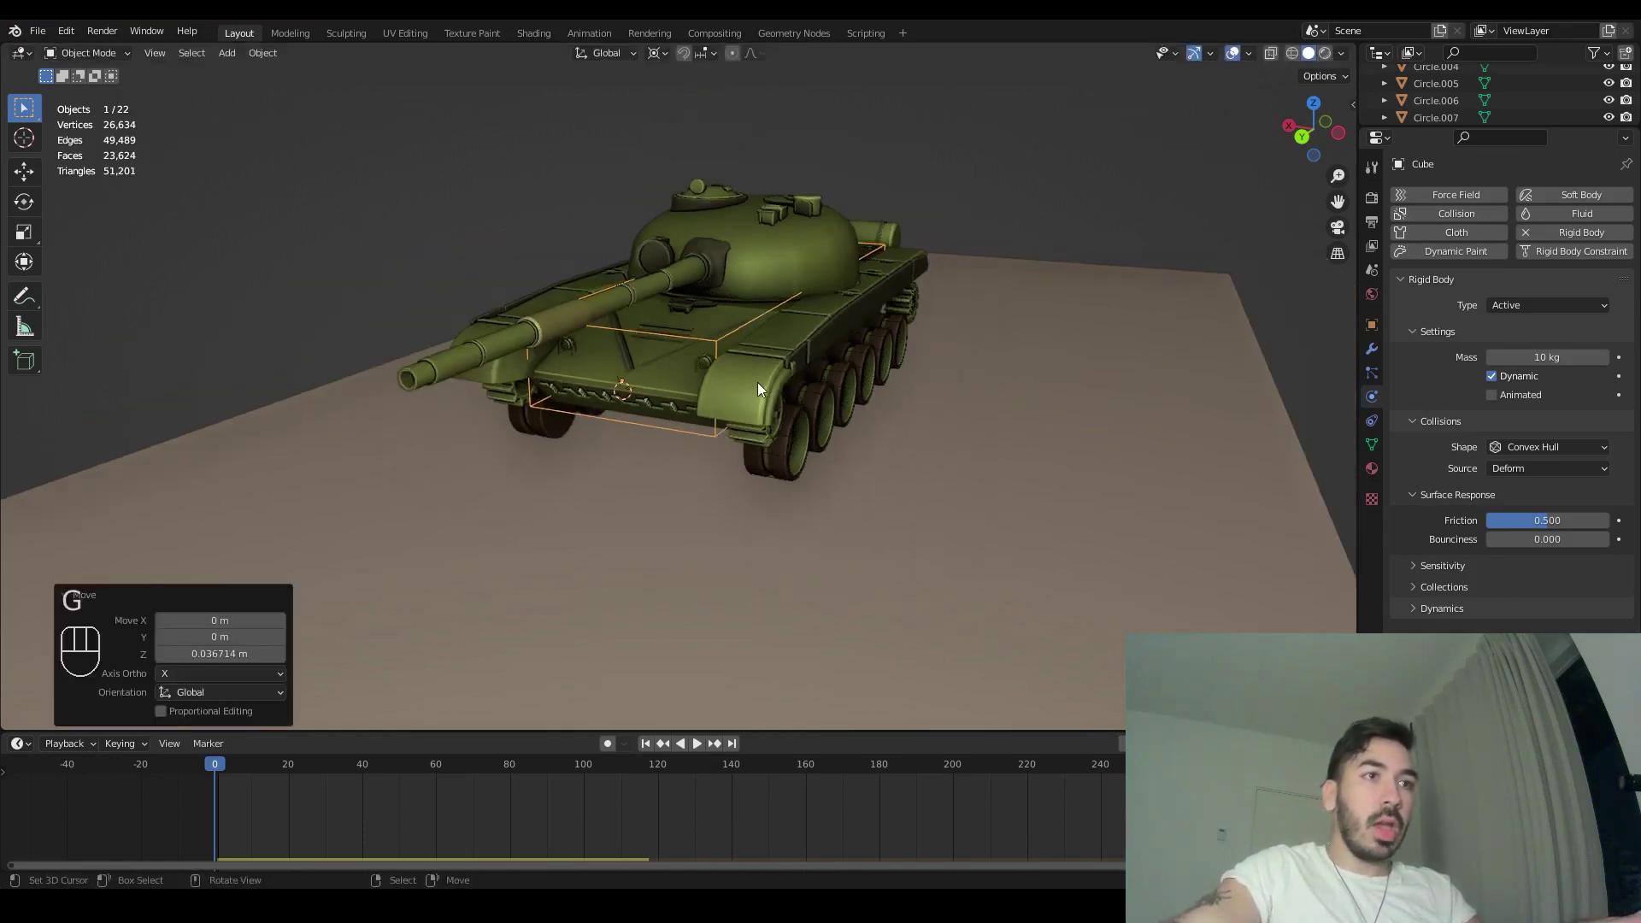
- Parent the tank hull to the wire box with Object (Keep Transform)
left_click(663, 385)
scroll(663, 385, "up", 3)
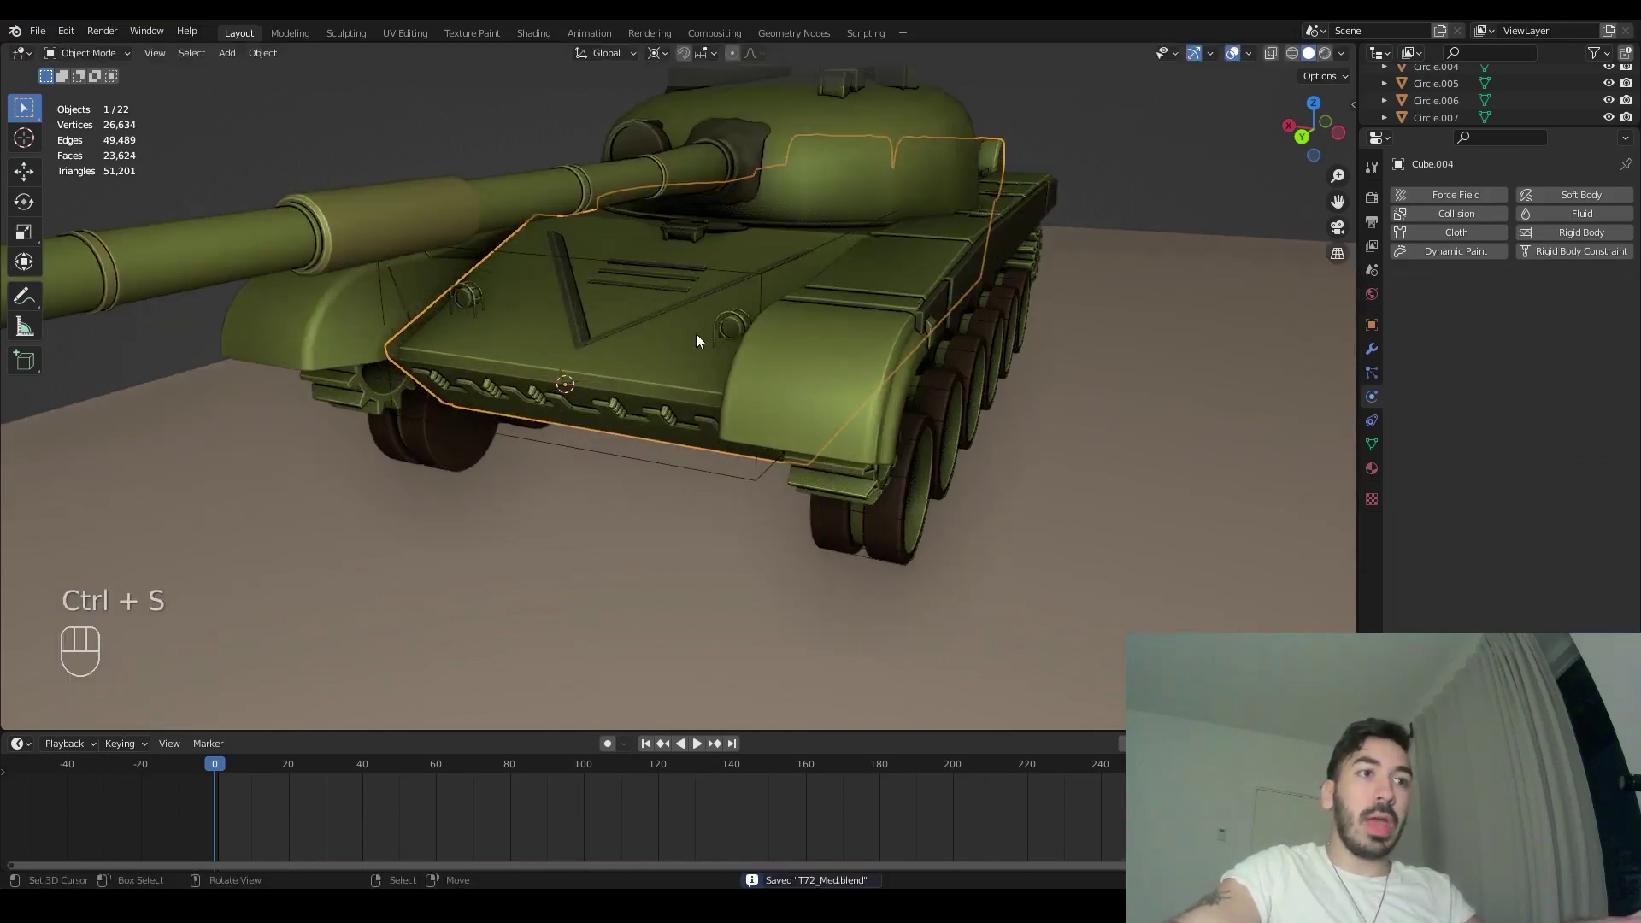
left_click(705, 469, "shift")
key("ctrl+p")
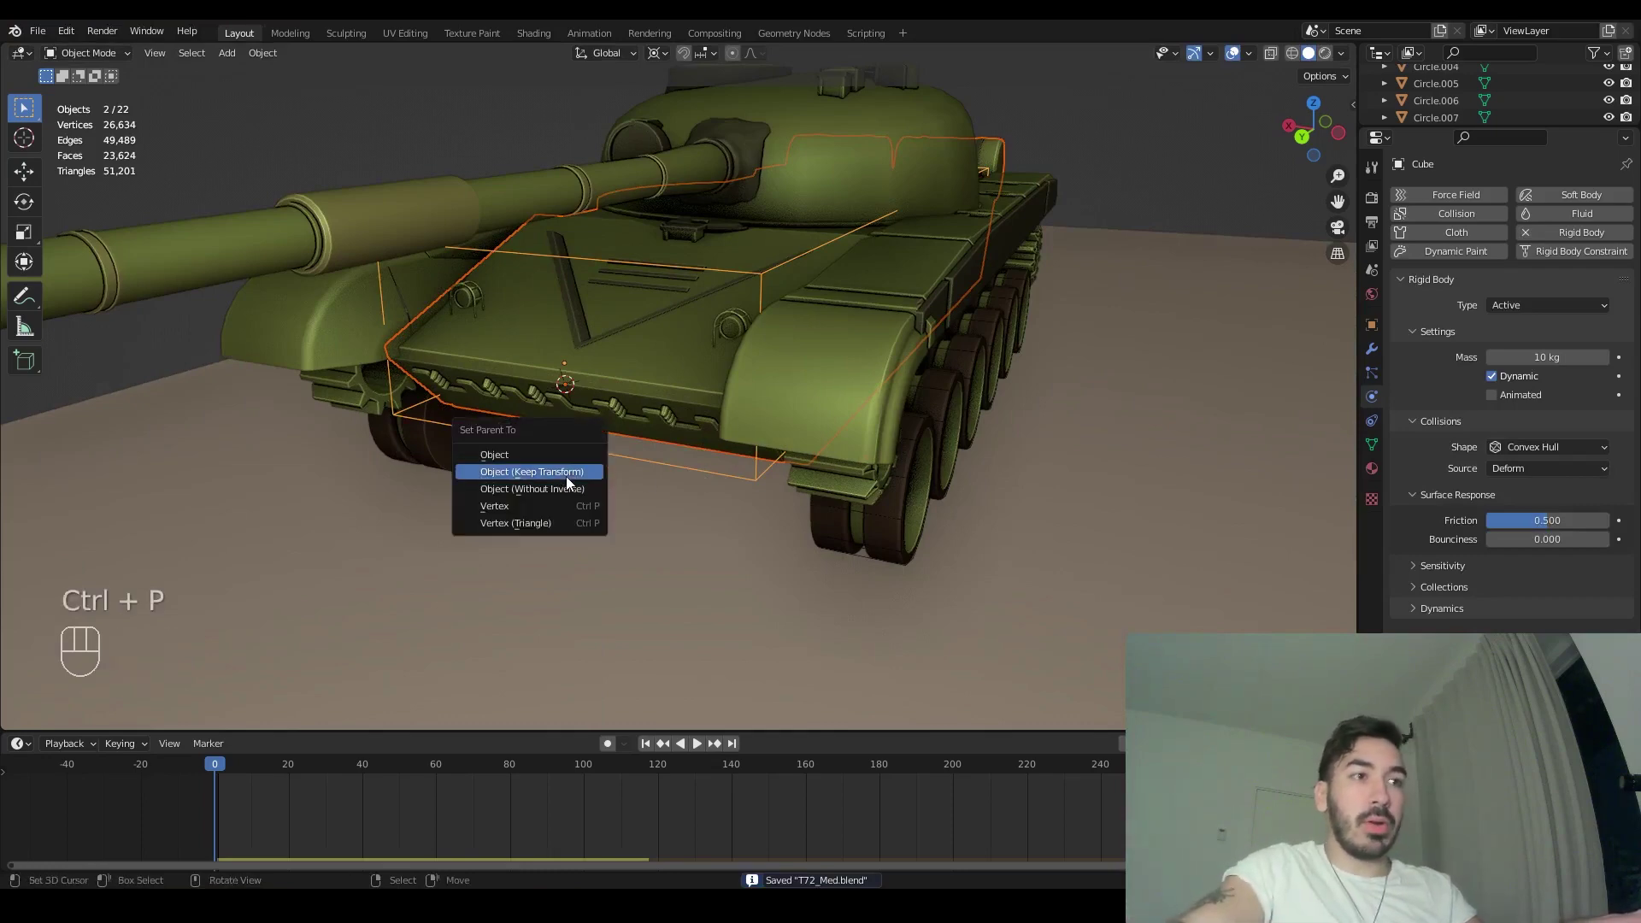
left_click(566, 473)
scroll(816, 219, "down", 4)
key("a")
key("a")
- Test-move the wire box to check that the hull and turret parts follow it
left_click(757, 326)
scroll(758, 333, "up", 2)
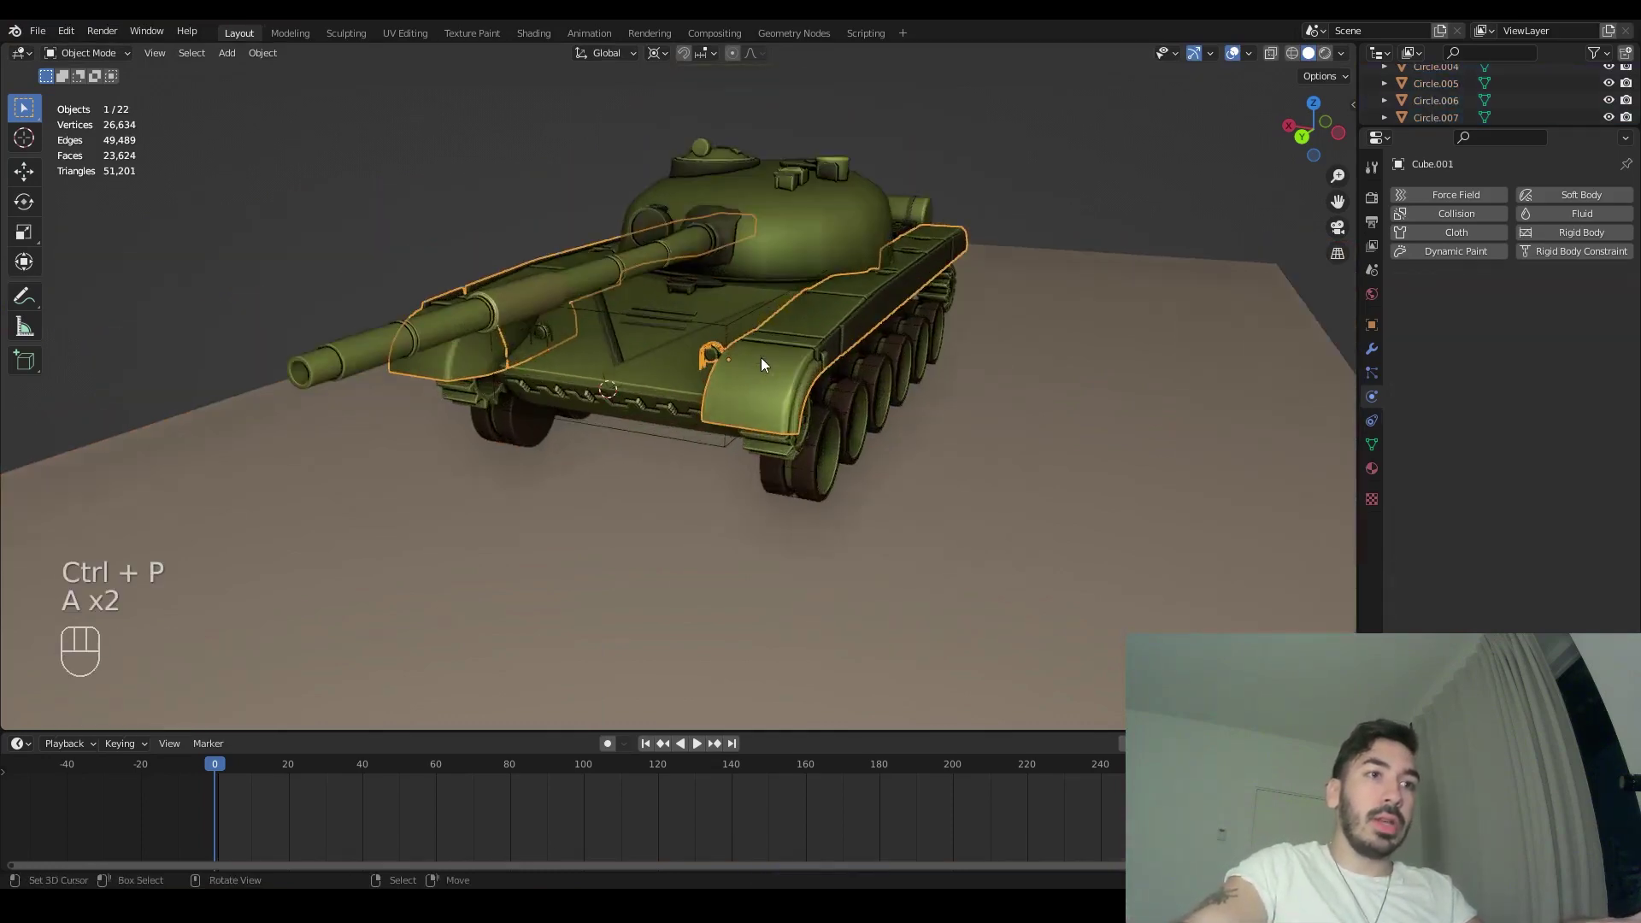
scroll(782, 439, "down", 2)
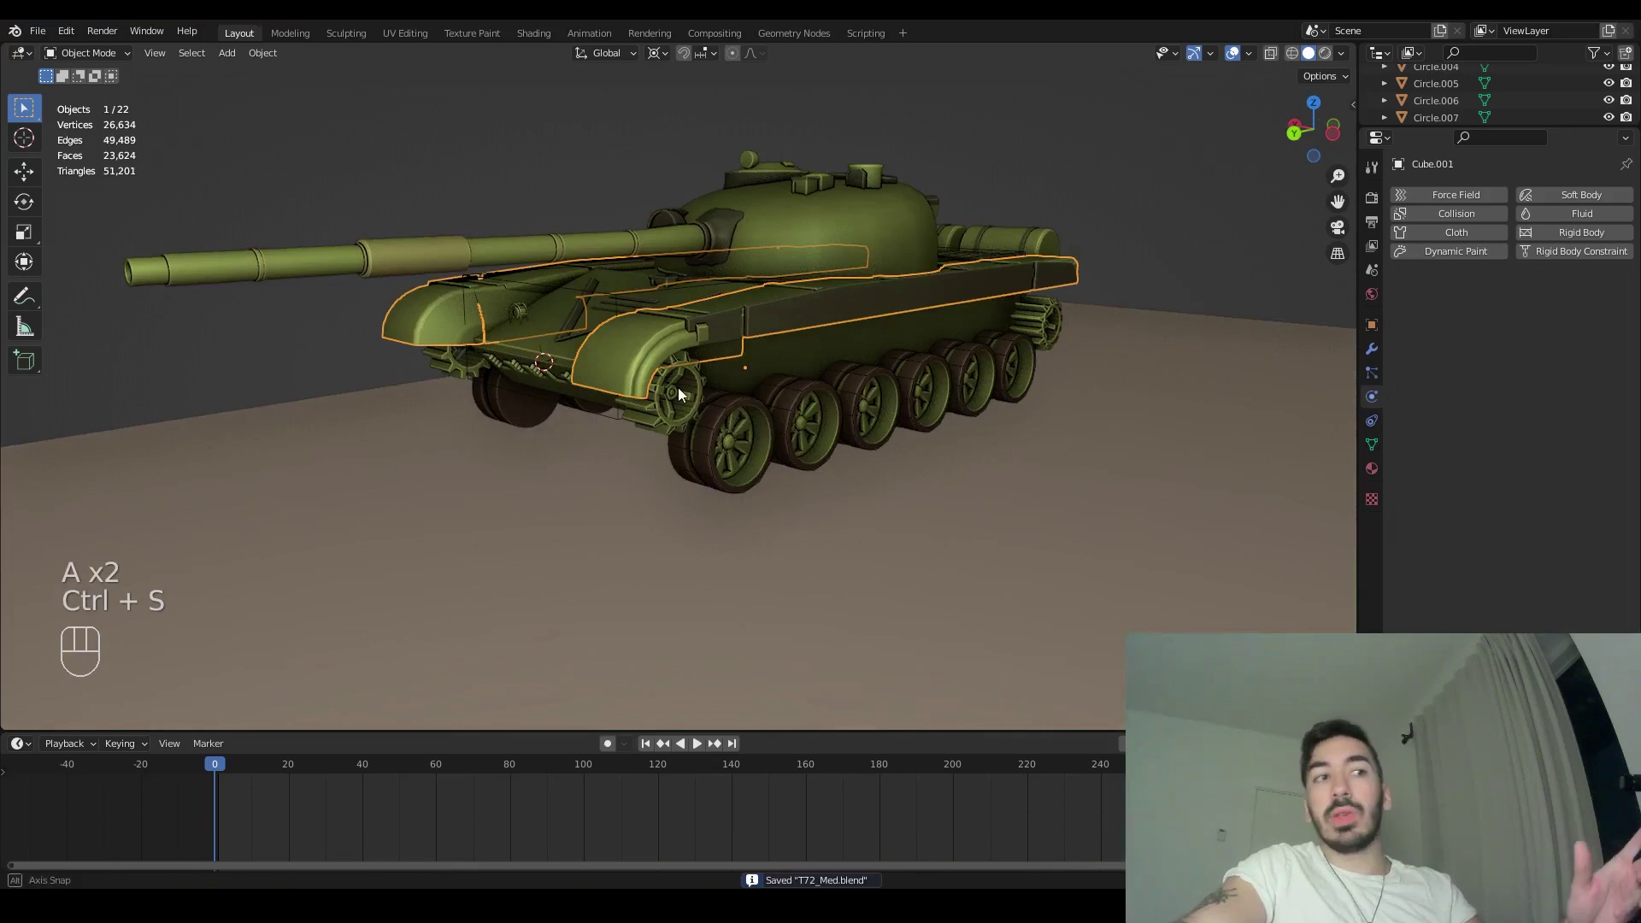
scroll(627, 386, "up", 2)
scroll(732, 360, "down", 3)
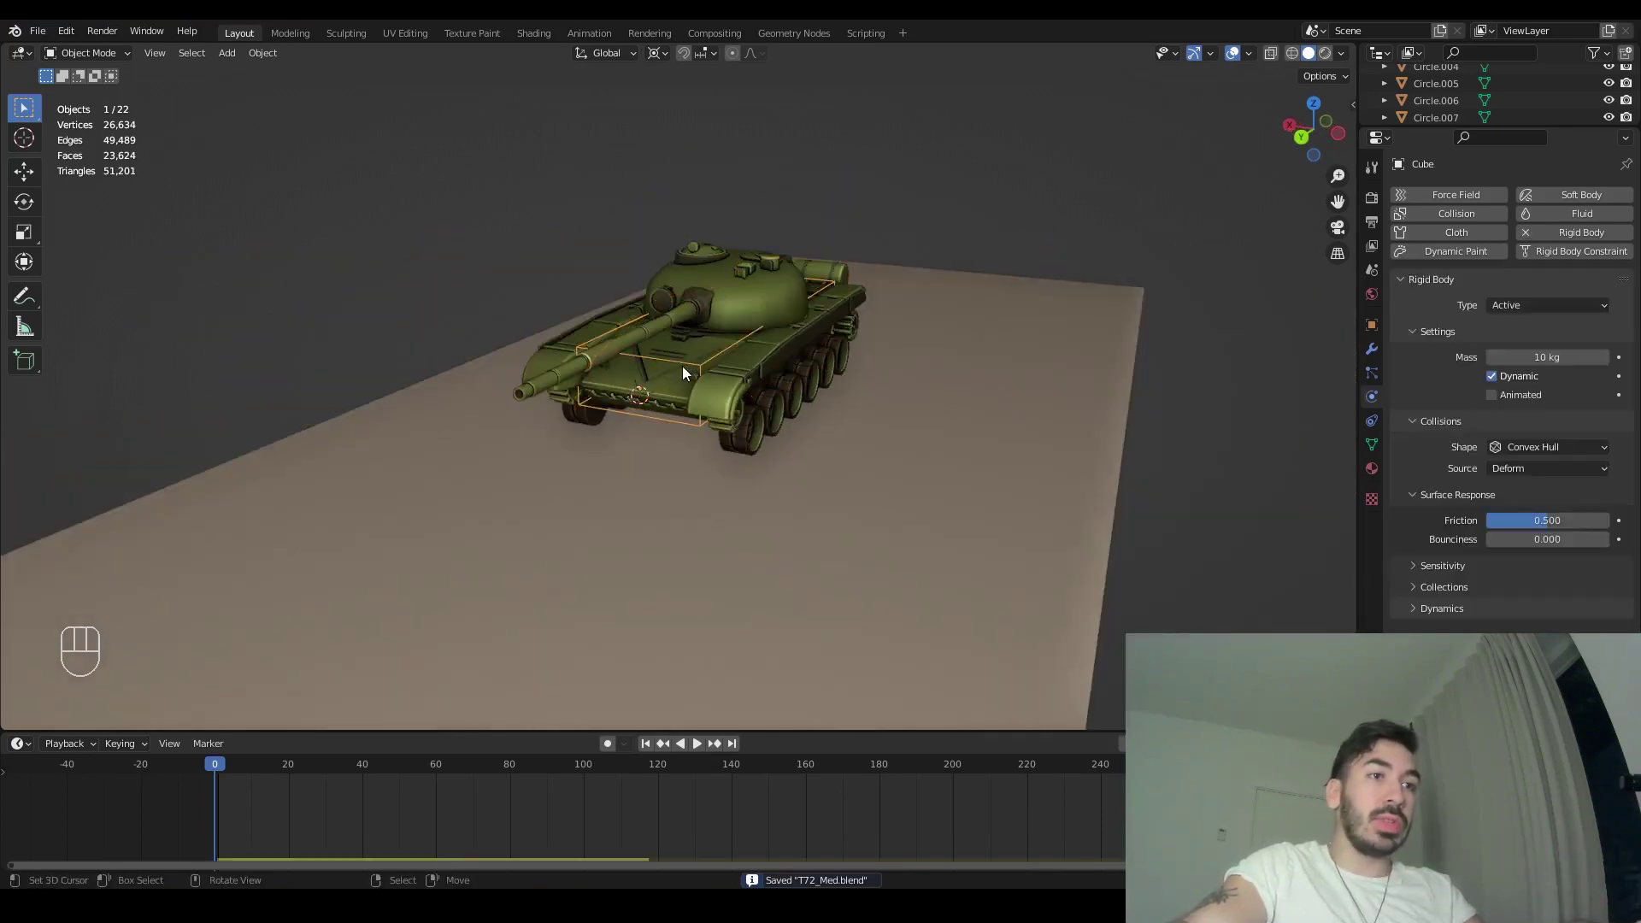
scroll(684, 363, "up", 2)
key("g")
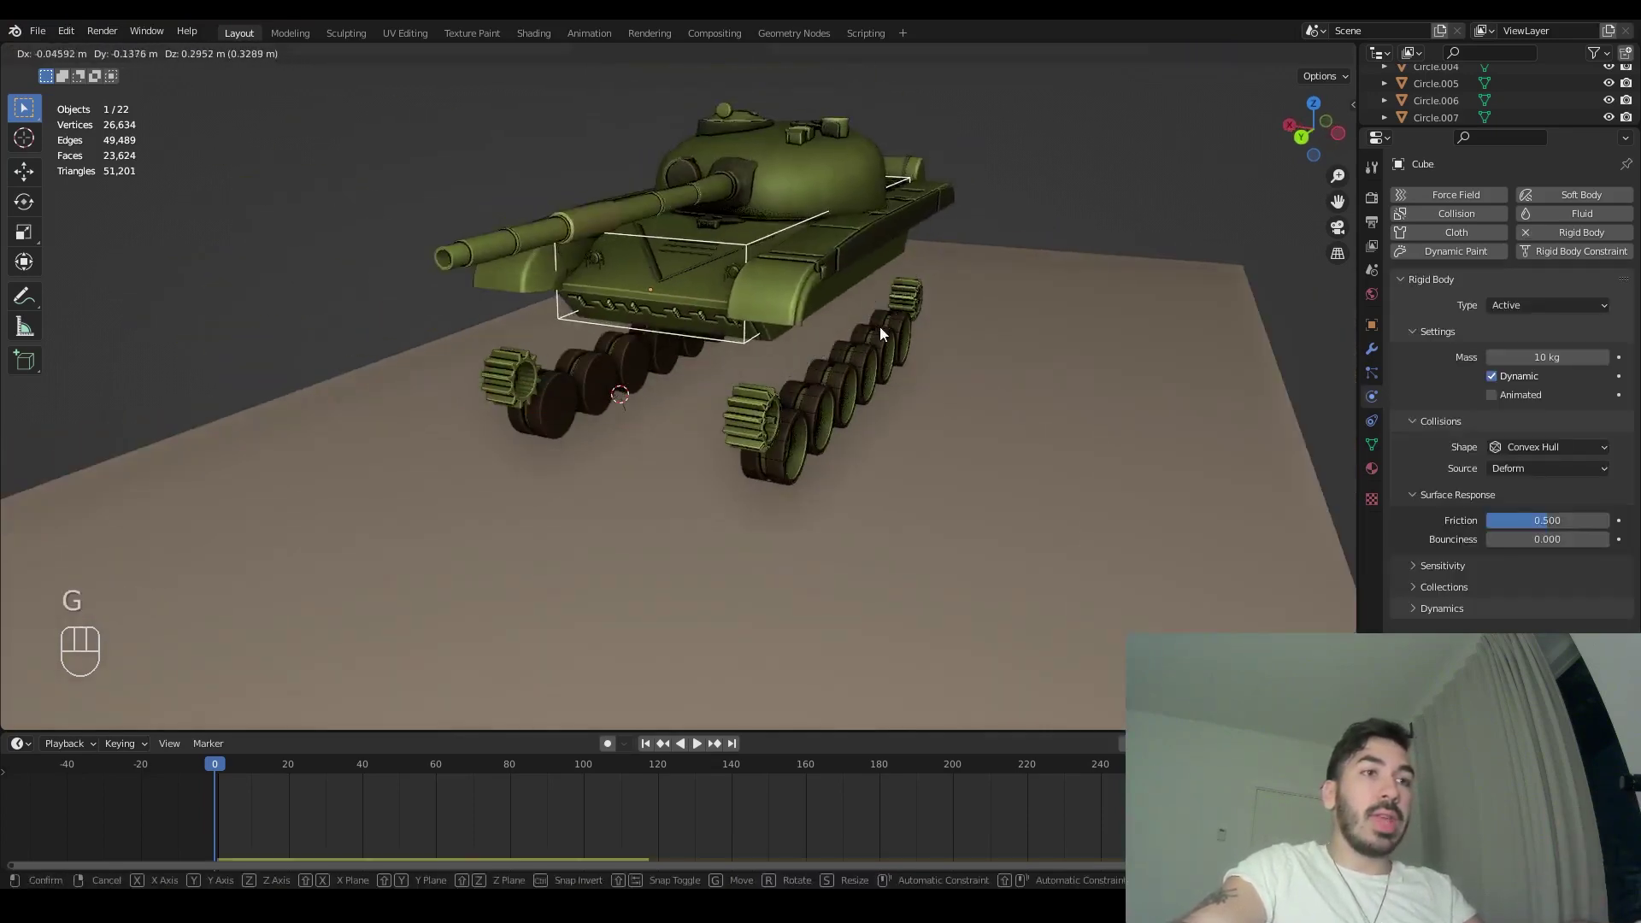
right_click(885, 327)
middle_click_drag(1008, 355, 897, 337)
key("g")
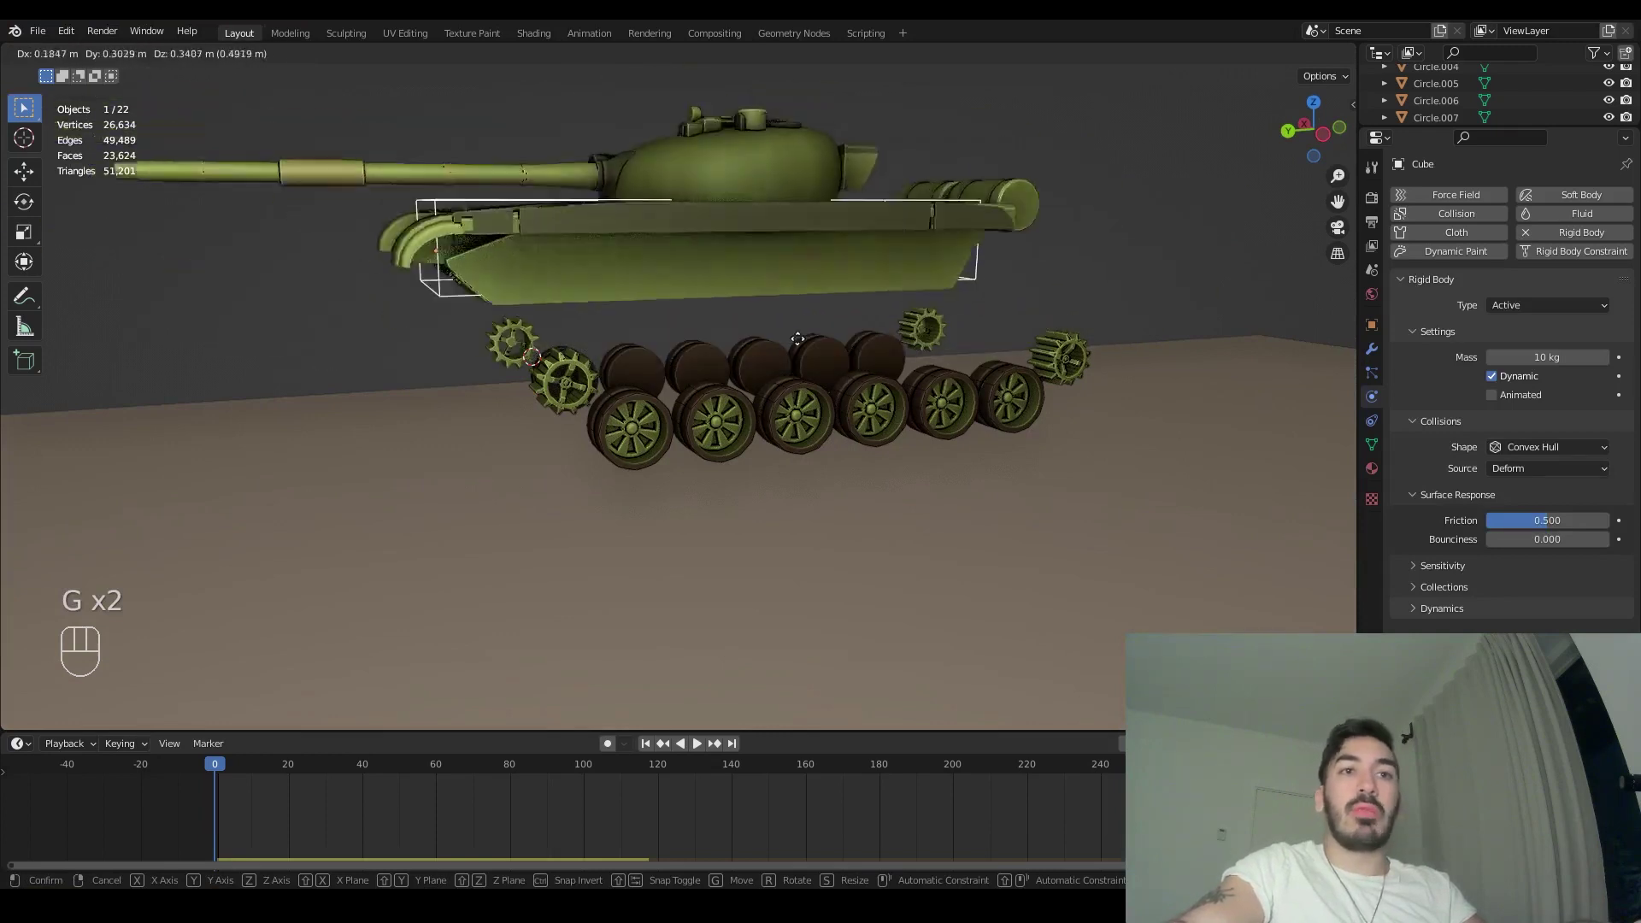
left_click(777, 374)
- Save the file and play the rigid body simulation from frame 0 to check how the chassis and wheels behave
key("ctrl+s")
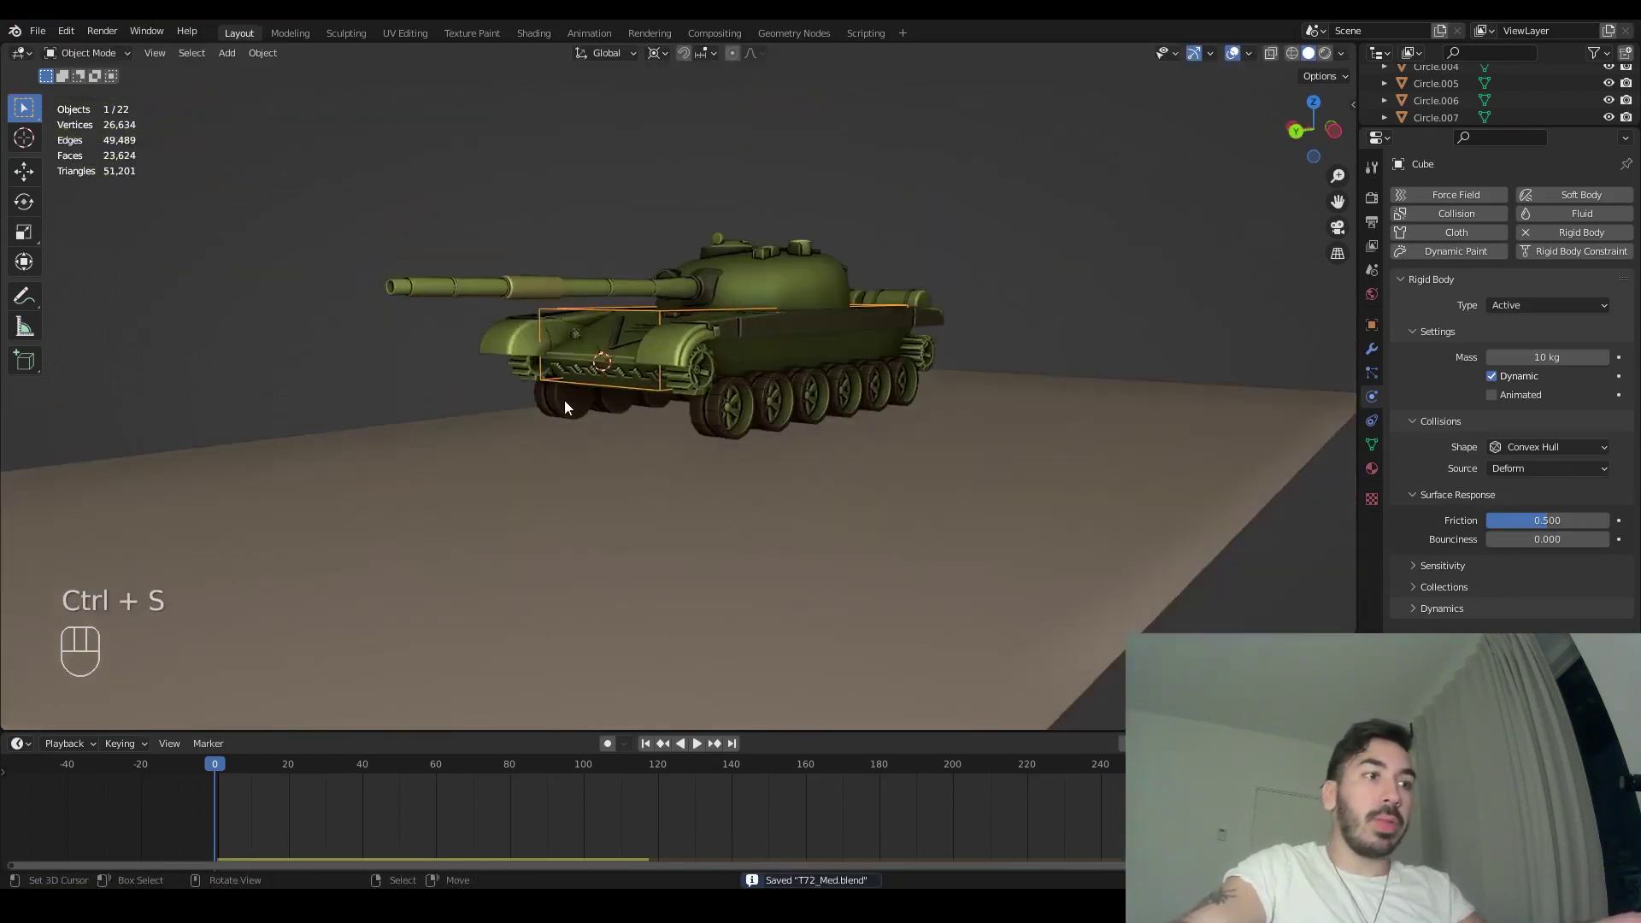
key("shift+space")
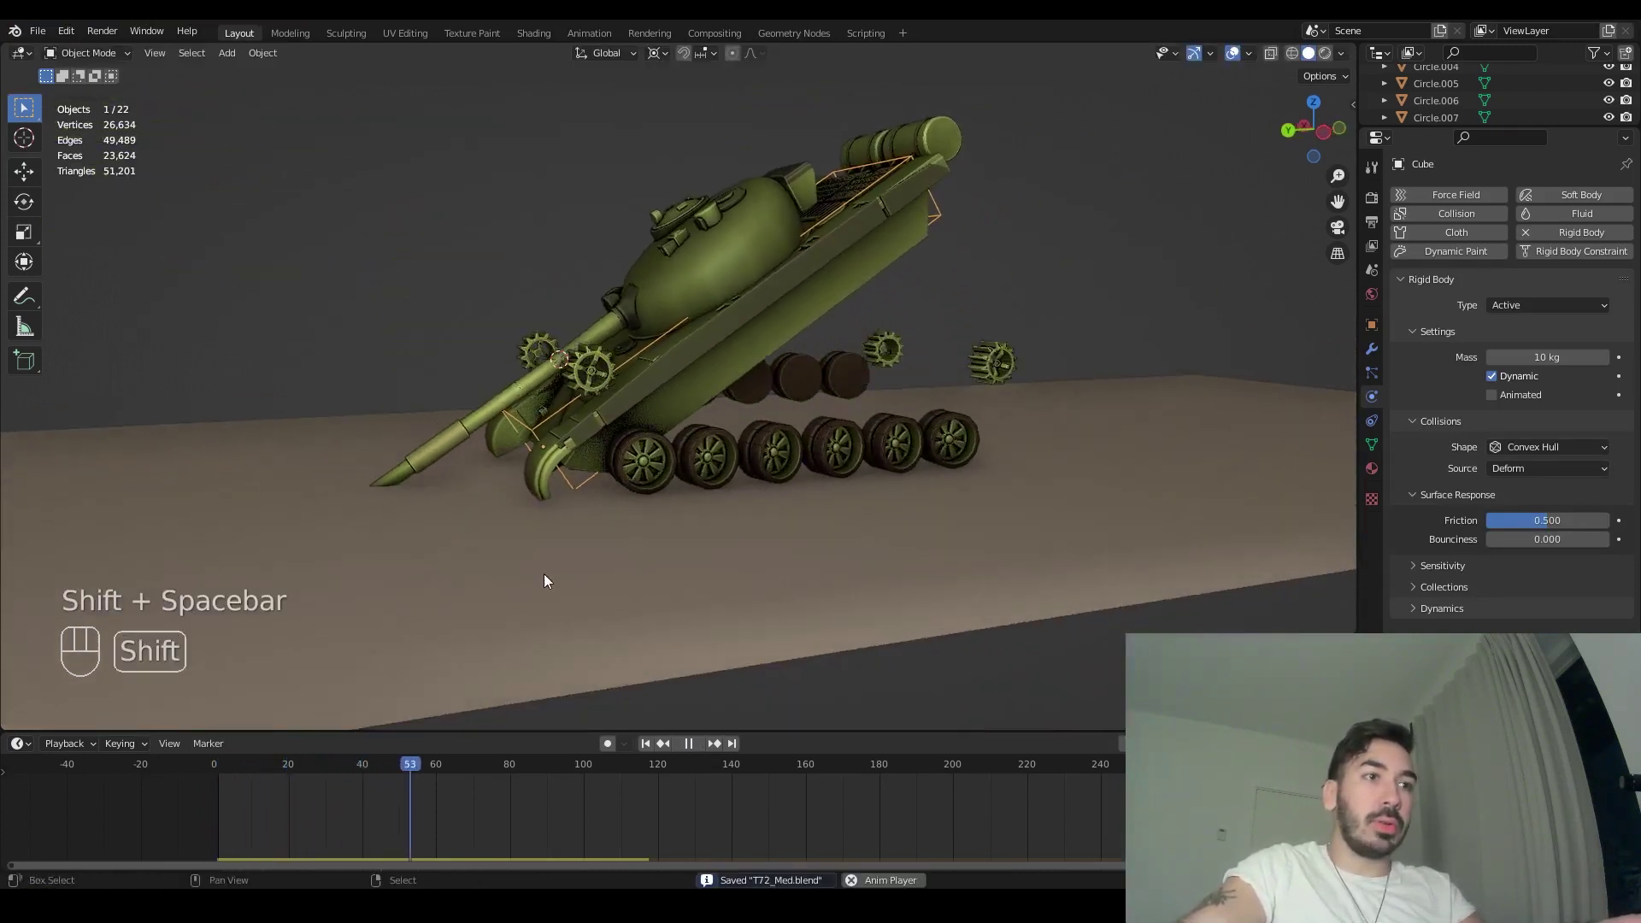
key("shift+space")
left_click_drag(439, 771, 215, 765)
key("shift+space")
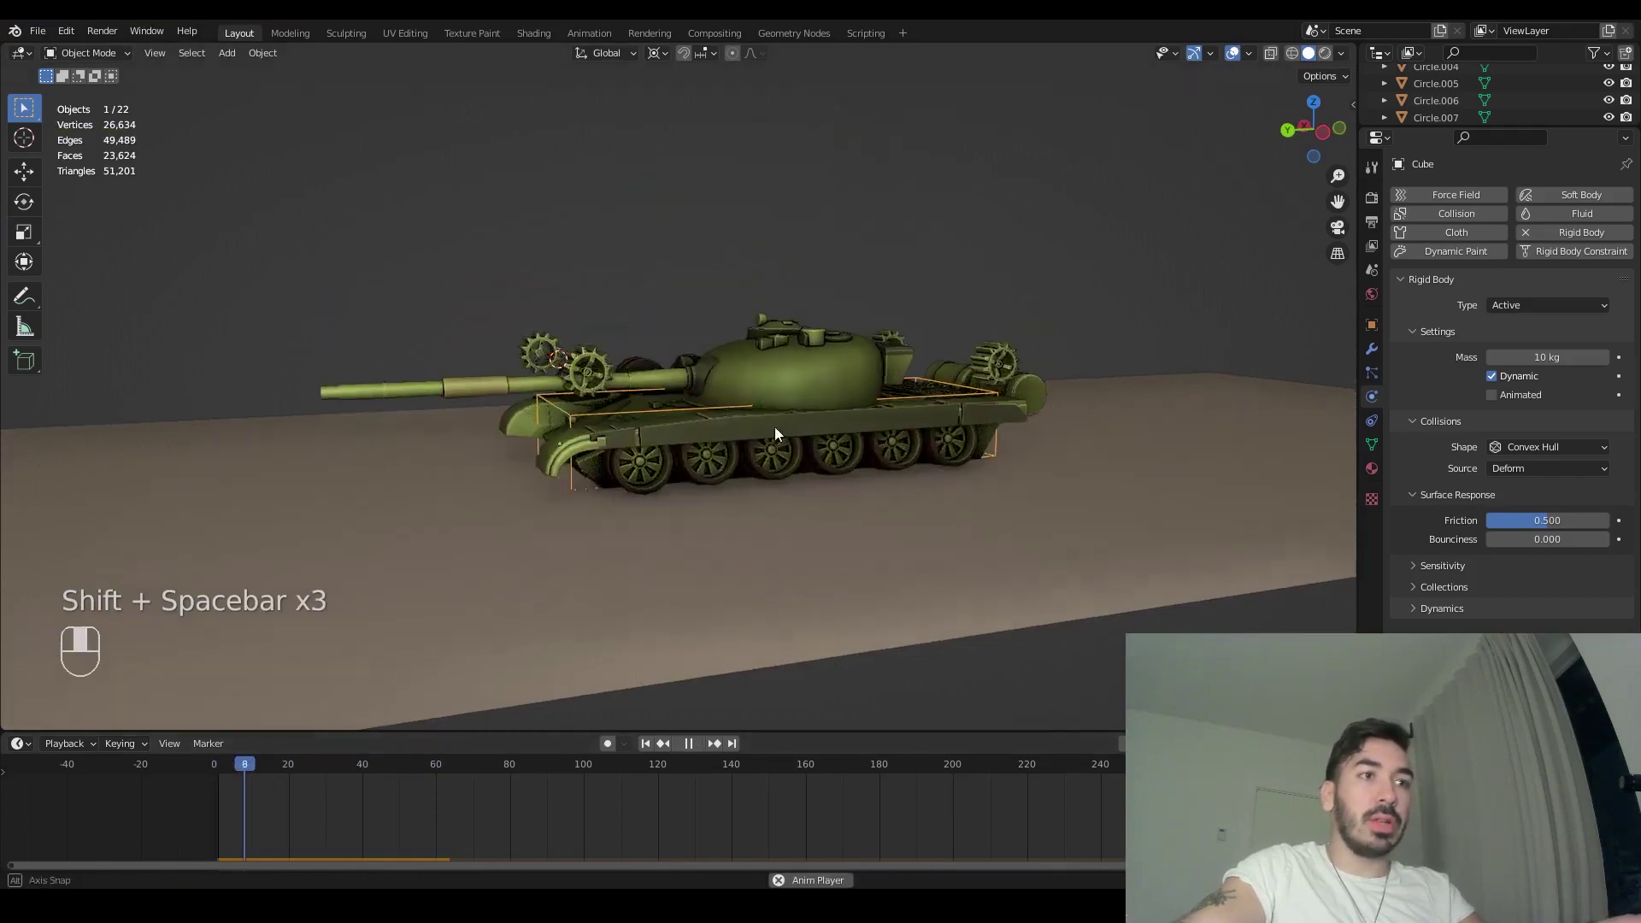
middle_click_drag(788, 424, 680, 443)
key("shift+space")
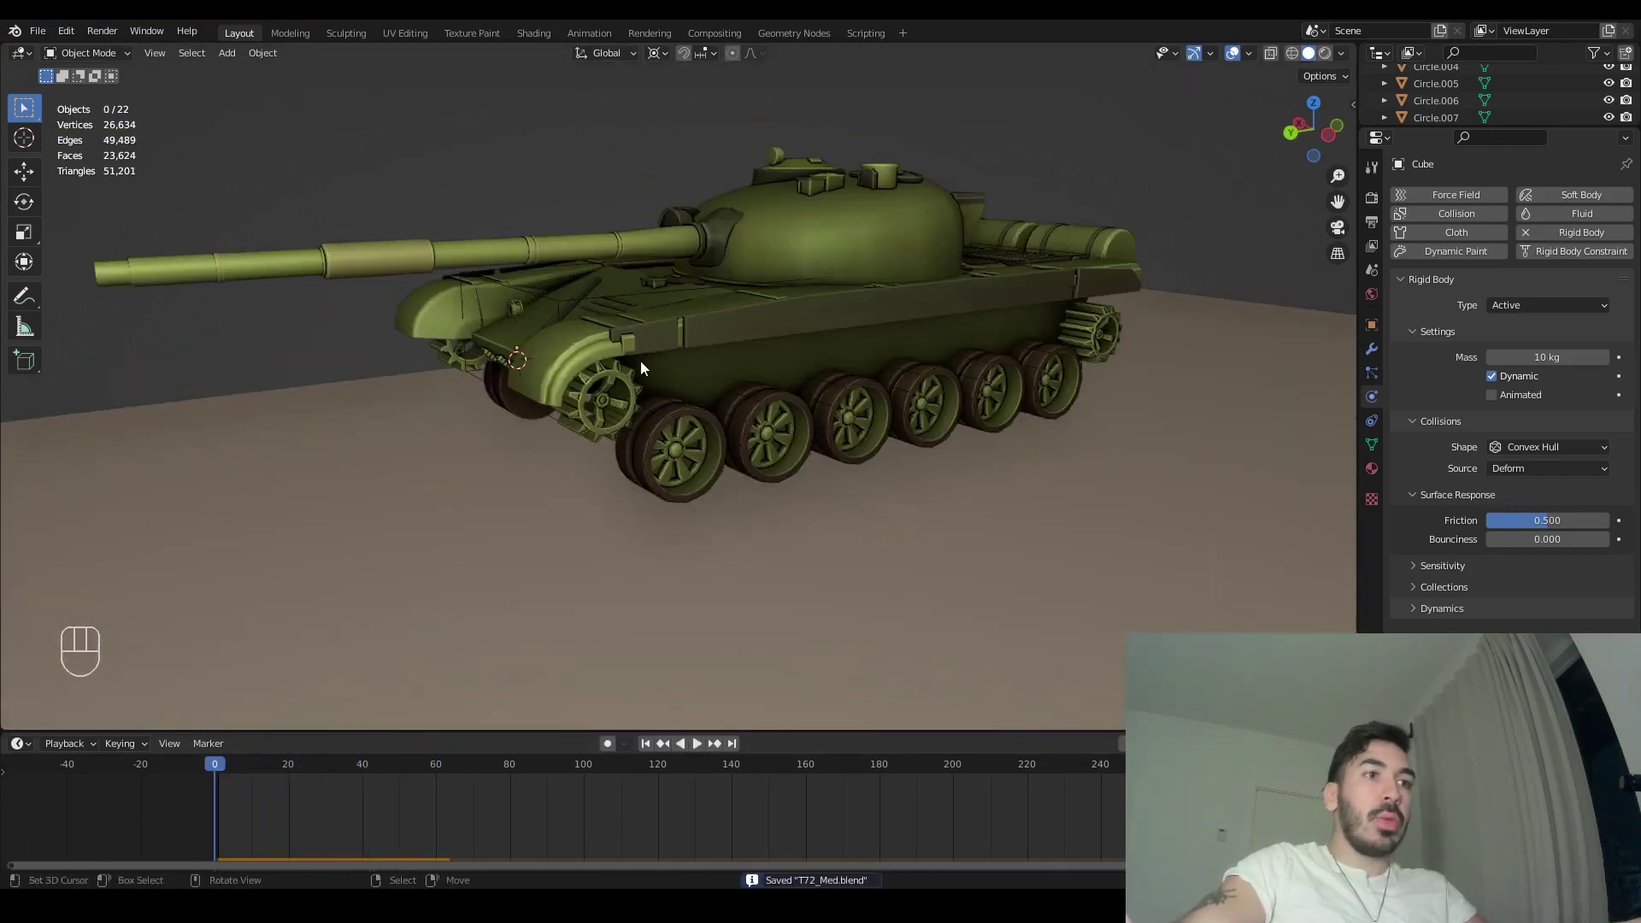
- Snap the 3D cursor to the centre of the tank's front sprocket
right_click(614, 397)
middle_click_drag(614, 397, 652, 315)
left_click(494, 299)
middle_click_drag(768, 326, 467, 376)
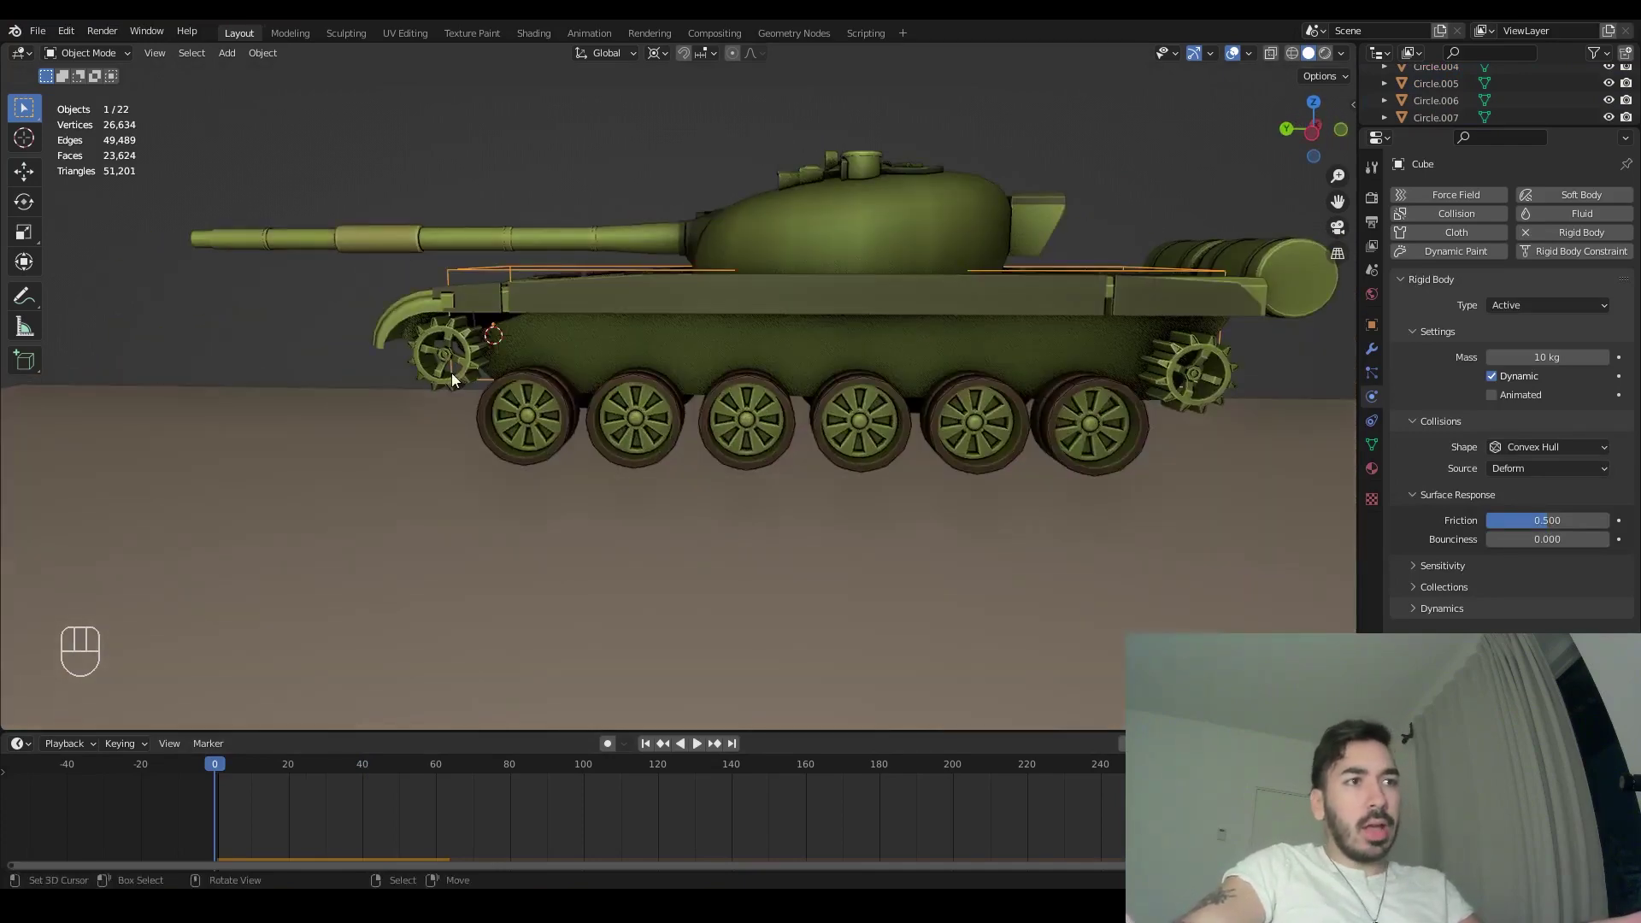
left_click(467, 376)
key("shift+s")
left_click(489, 557)
scroll(653, 425, "up", 5)
scroll(461, 376, "down", 5)
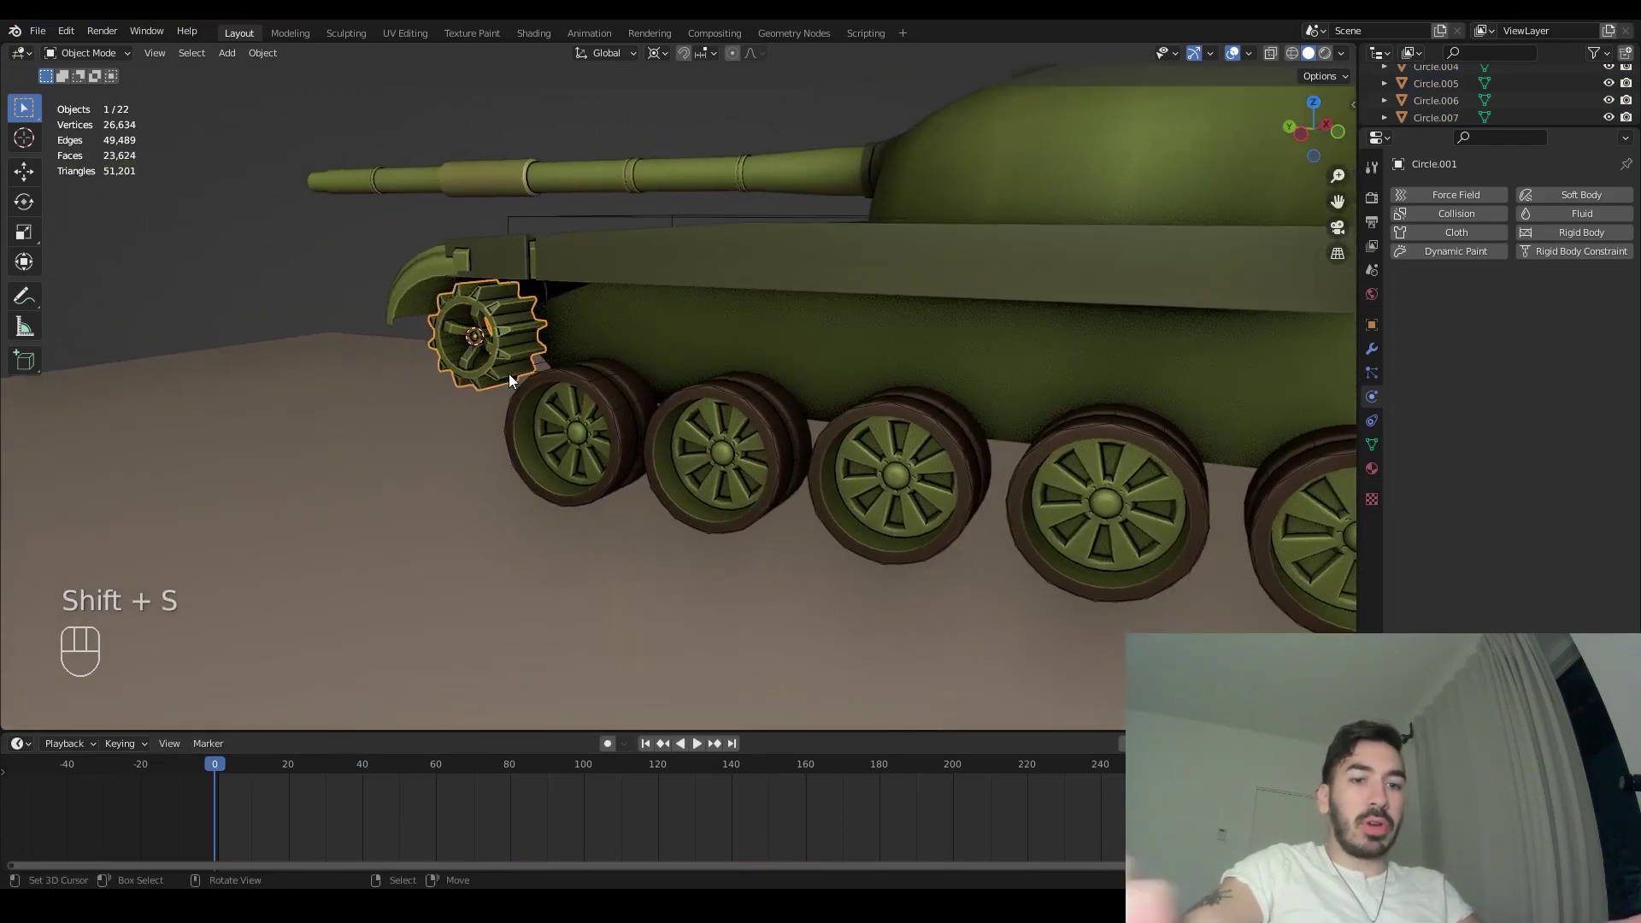
key("KP_Decimal")
key("KP_0")
scroll(573, 419, "up", 3)
key("KP_Decimal")
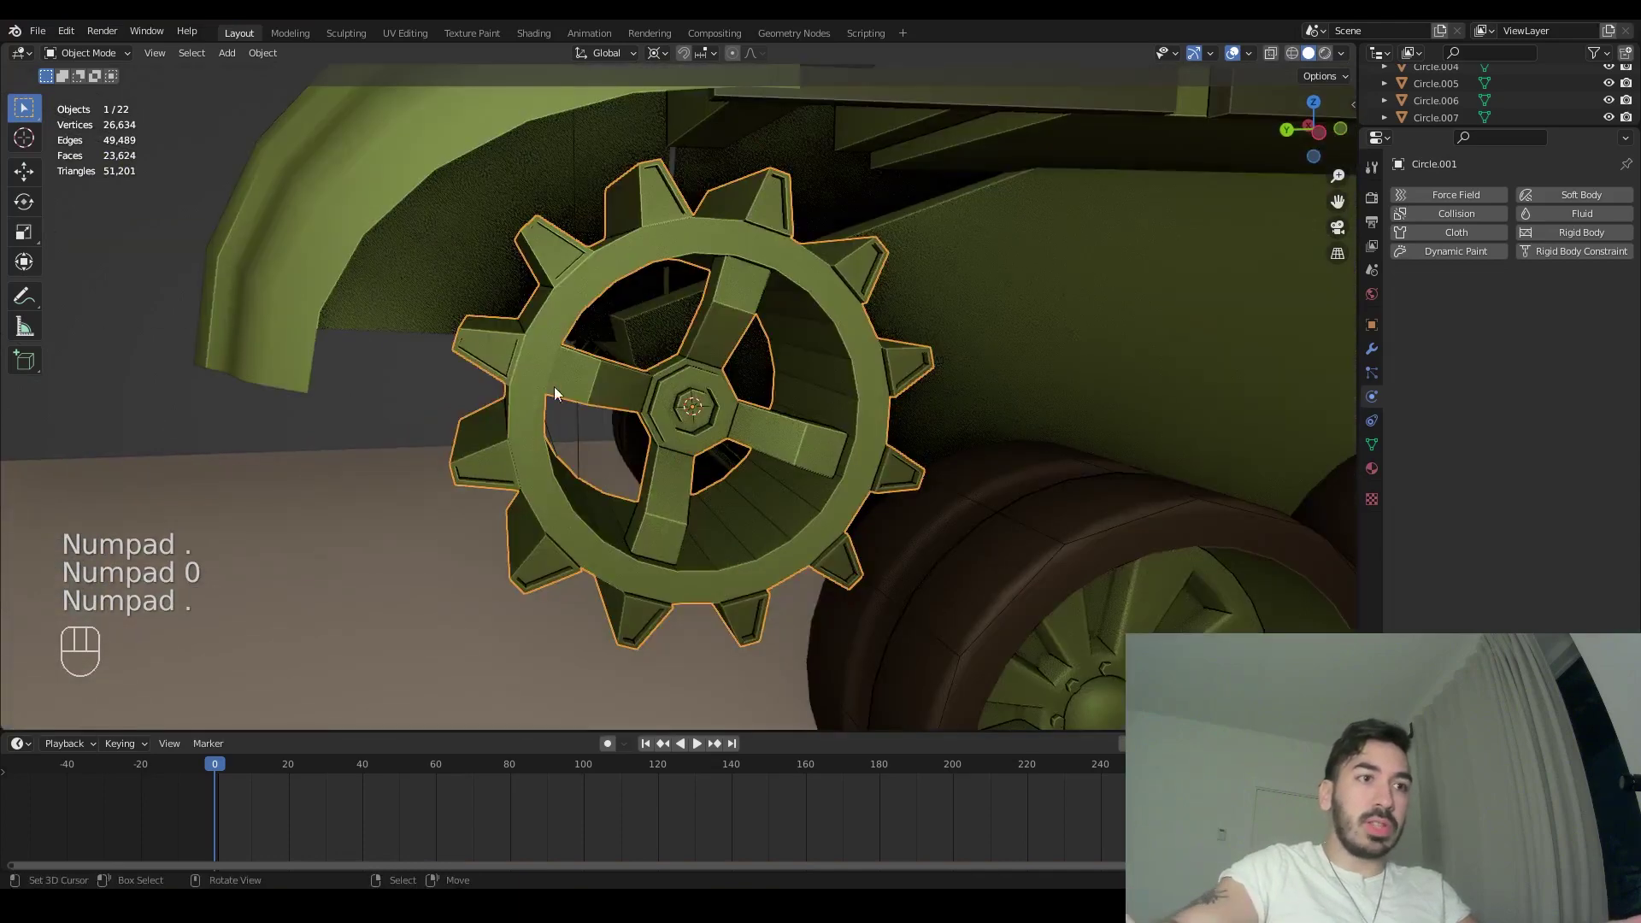
middle_click_drag(958, 504, 875, 515)
key("shift+s")
left_click(817, 428)
- Add a cylinder at the front sprocket and scale it down to about 0.198
scroll(817, 429, "down", 5)
middle_click_drag(817, 429, 721, 390)
key("shift+a")
mouse_move(720, 390)
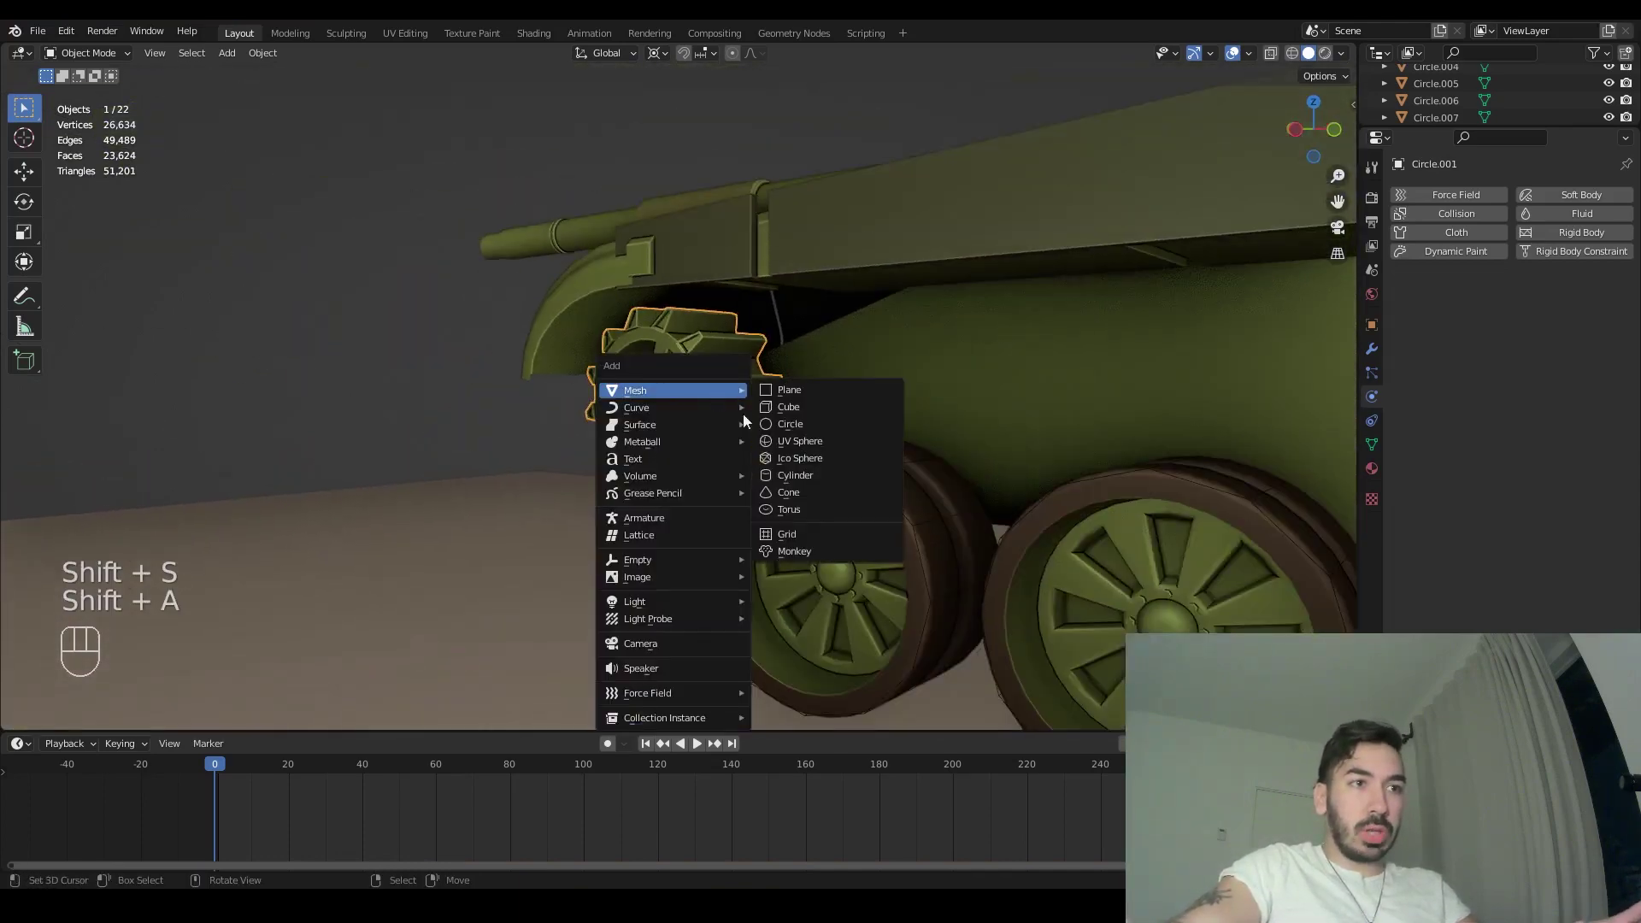
left_click(792, 475)
key("s")
left_click(727, 477)
- Rotate the cylinder 90° about Y and scale it down to match the front sprocket's diameter
middle_click_drag(727, 478, 880, 505)
scroll(880, 504, "up", 5)
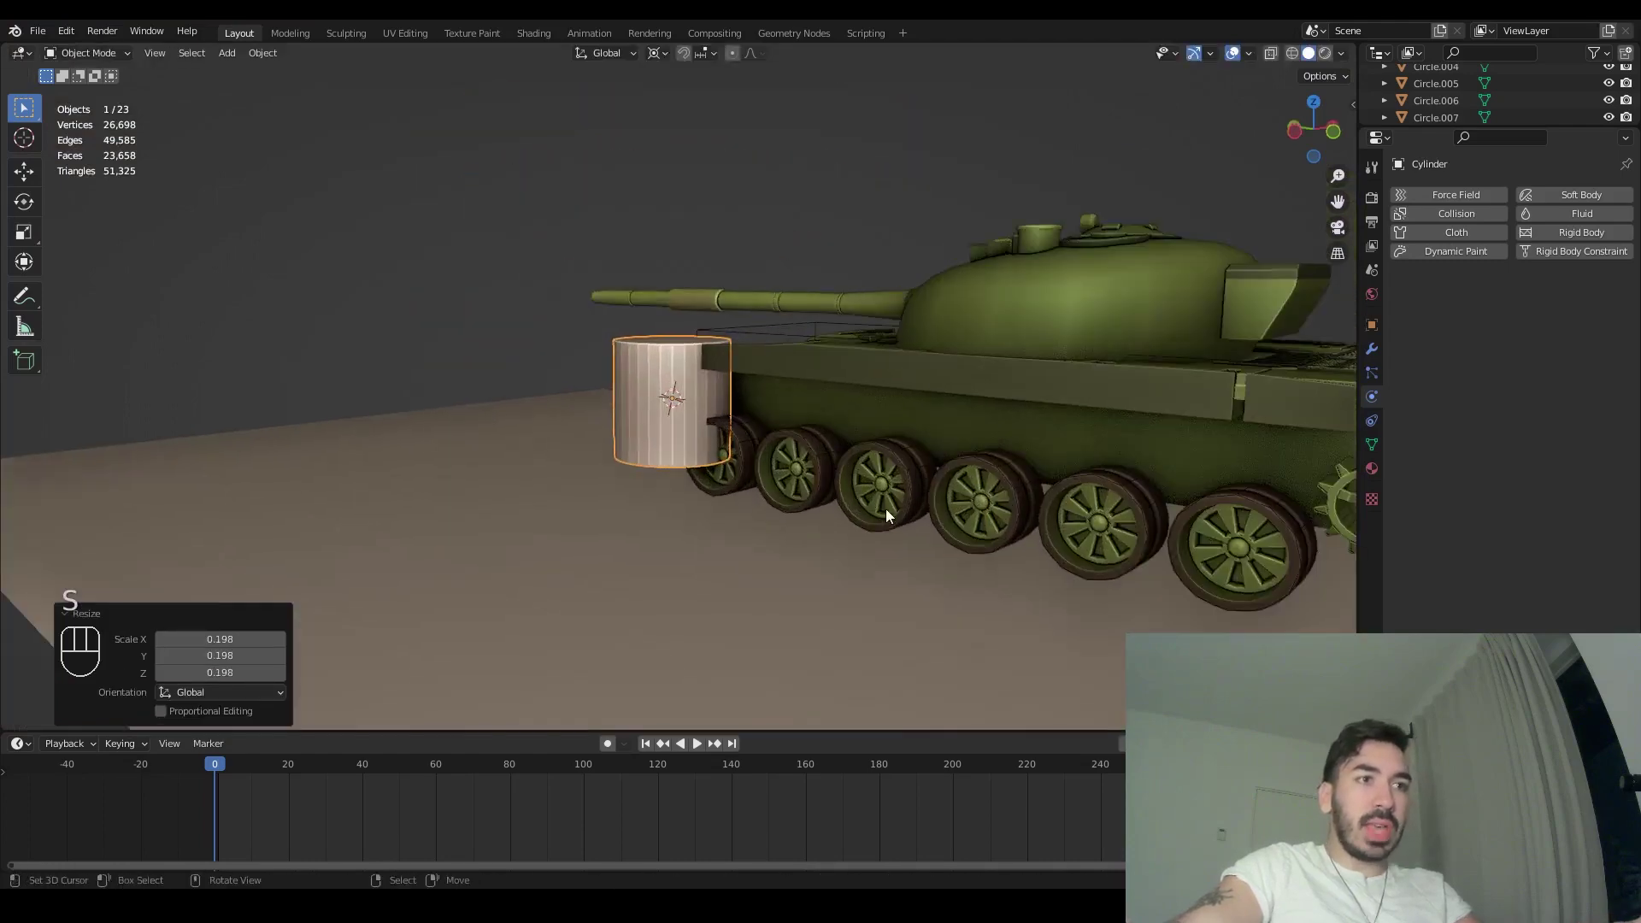
type("ry90")
key("Return")
key("z")
scroll(894, 517, "up", 3)
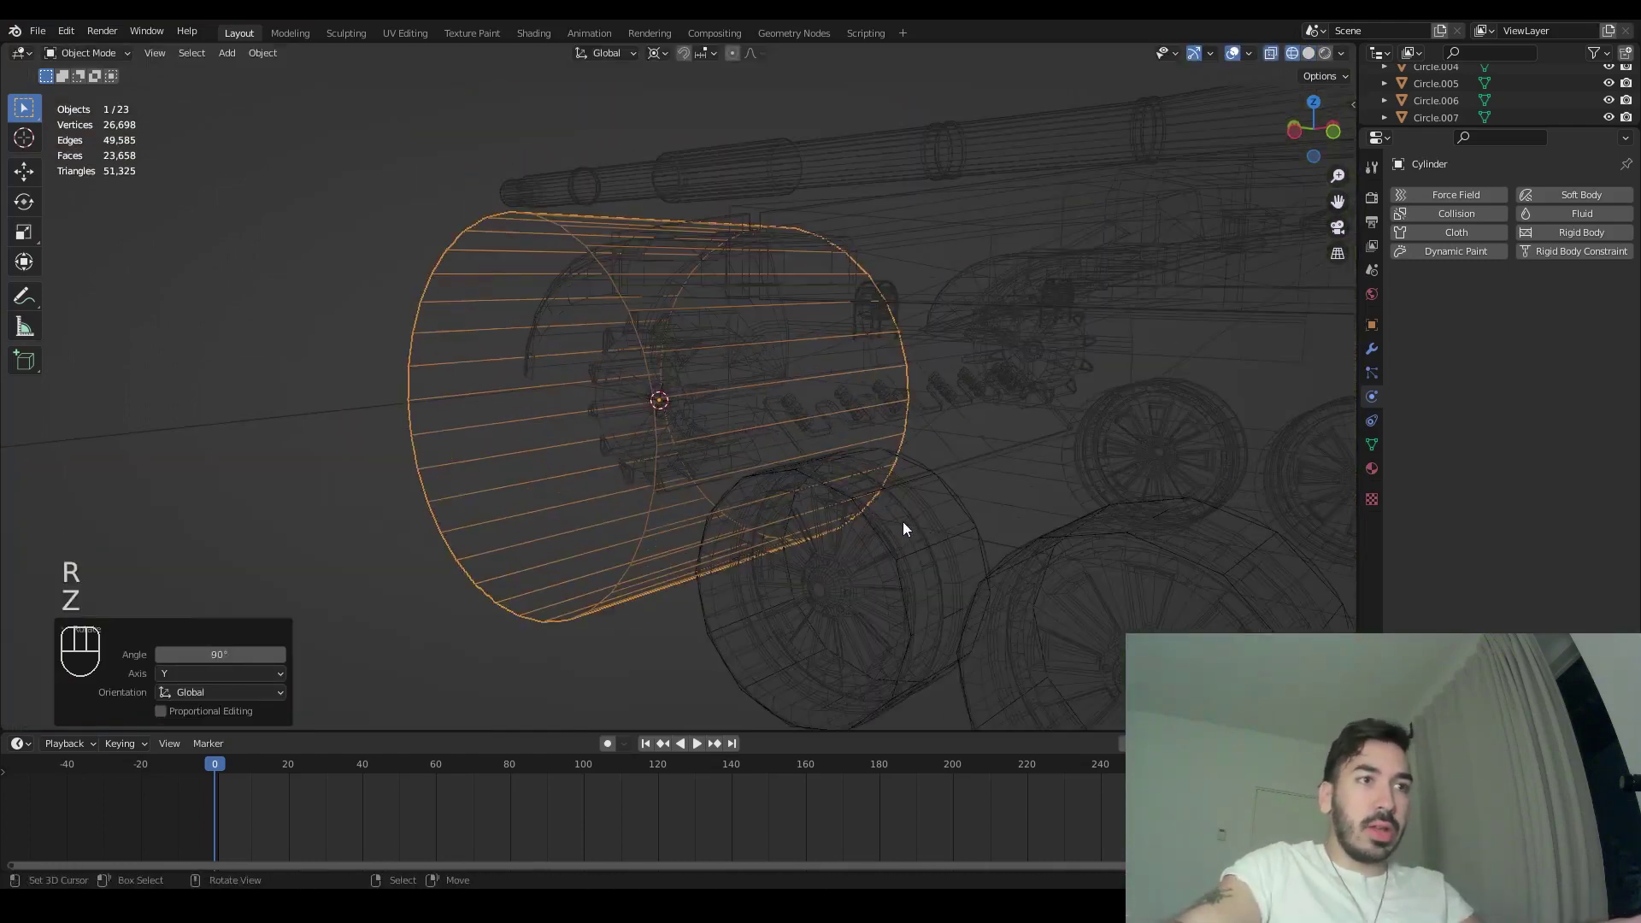
key("s")
left_click(769, 447)
middle_click_drag(776, 450, 930, 455)
key("z")
mouse_move(842, 444)
middle_mouse_down()
mouse_move(988, 480)
mouse_move(393, 354)
middle_mouse_up()
- Move the cylinder's end face along X to fit the front sprocket's width
key("g")
key("y")
right_click(973, 479)
key("g")
left_click(938, 483)
key("Tab")
key("3")
scroll(393, 354, "down", 4)
middle_click_drag(964, 434, 599, 324)
scroll(963, 453, "up", 4)
key("g")
key("x")
left_click(932, 454)
- Extrude all the cylinder's faces individually without any offset
key("a")
left_click(424, 53)
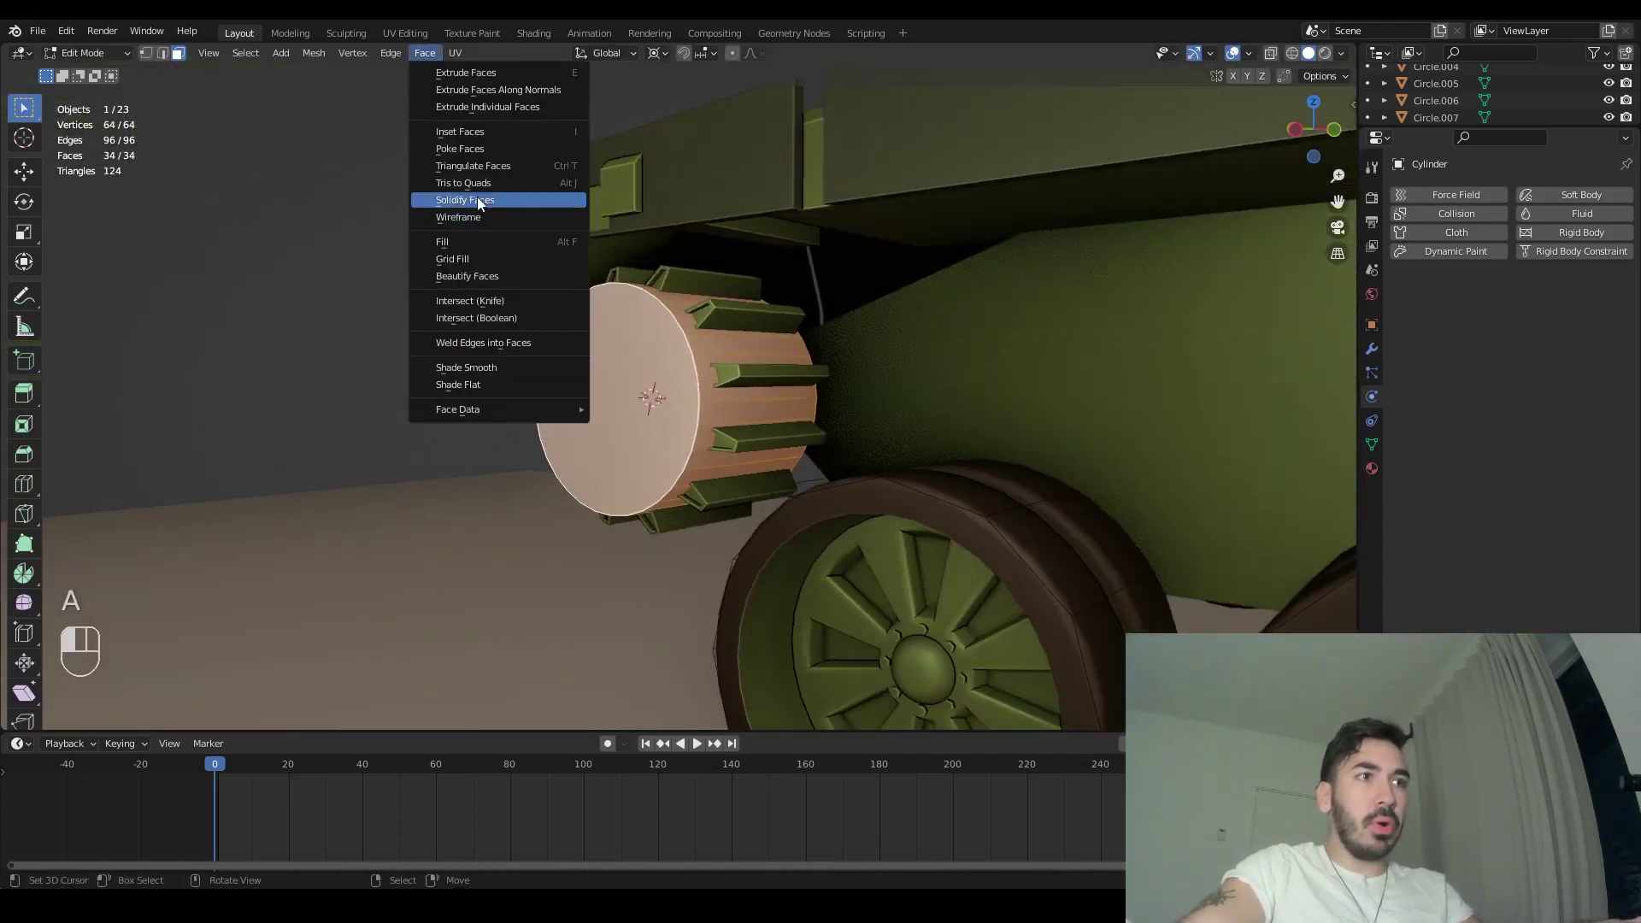
left_click(488, 107)
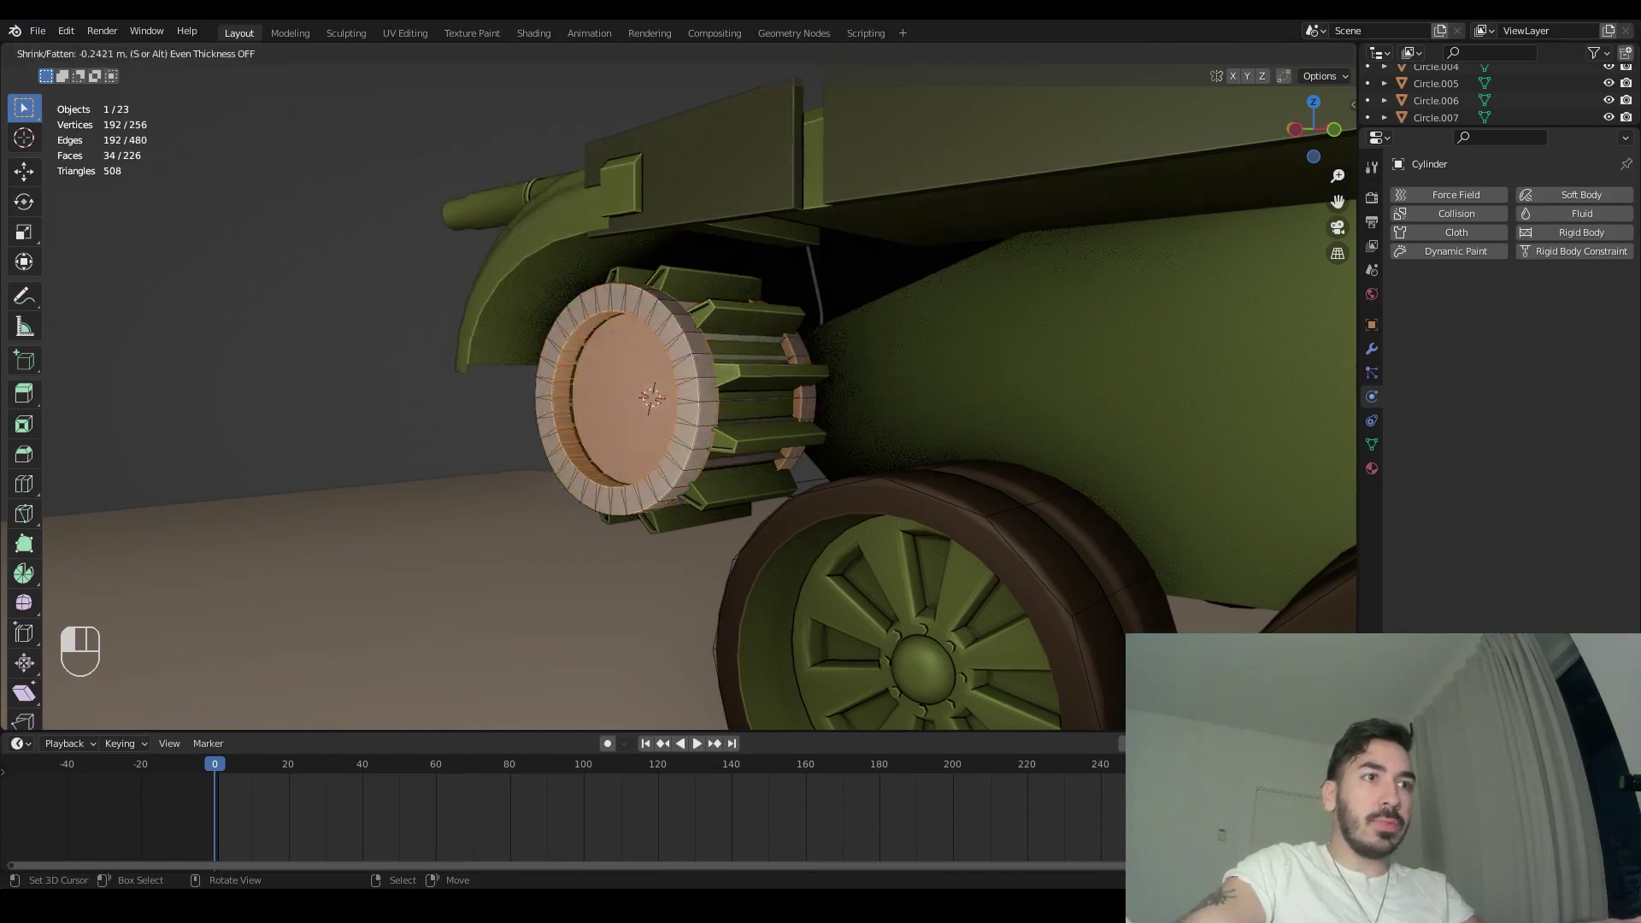
right_click(660, 315)
- Delete the cylinder's faces to leave a wire shape, and merge its overlapping vertices at a 0.0001 m distance
key("x")
left_click(720, 317)
middle_click_drag(719, 318, 737, 357)
key("a")
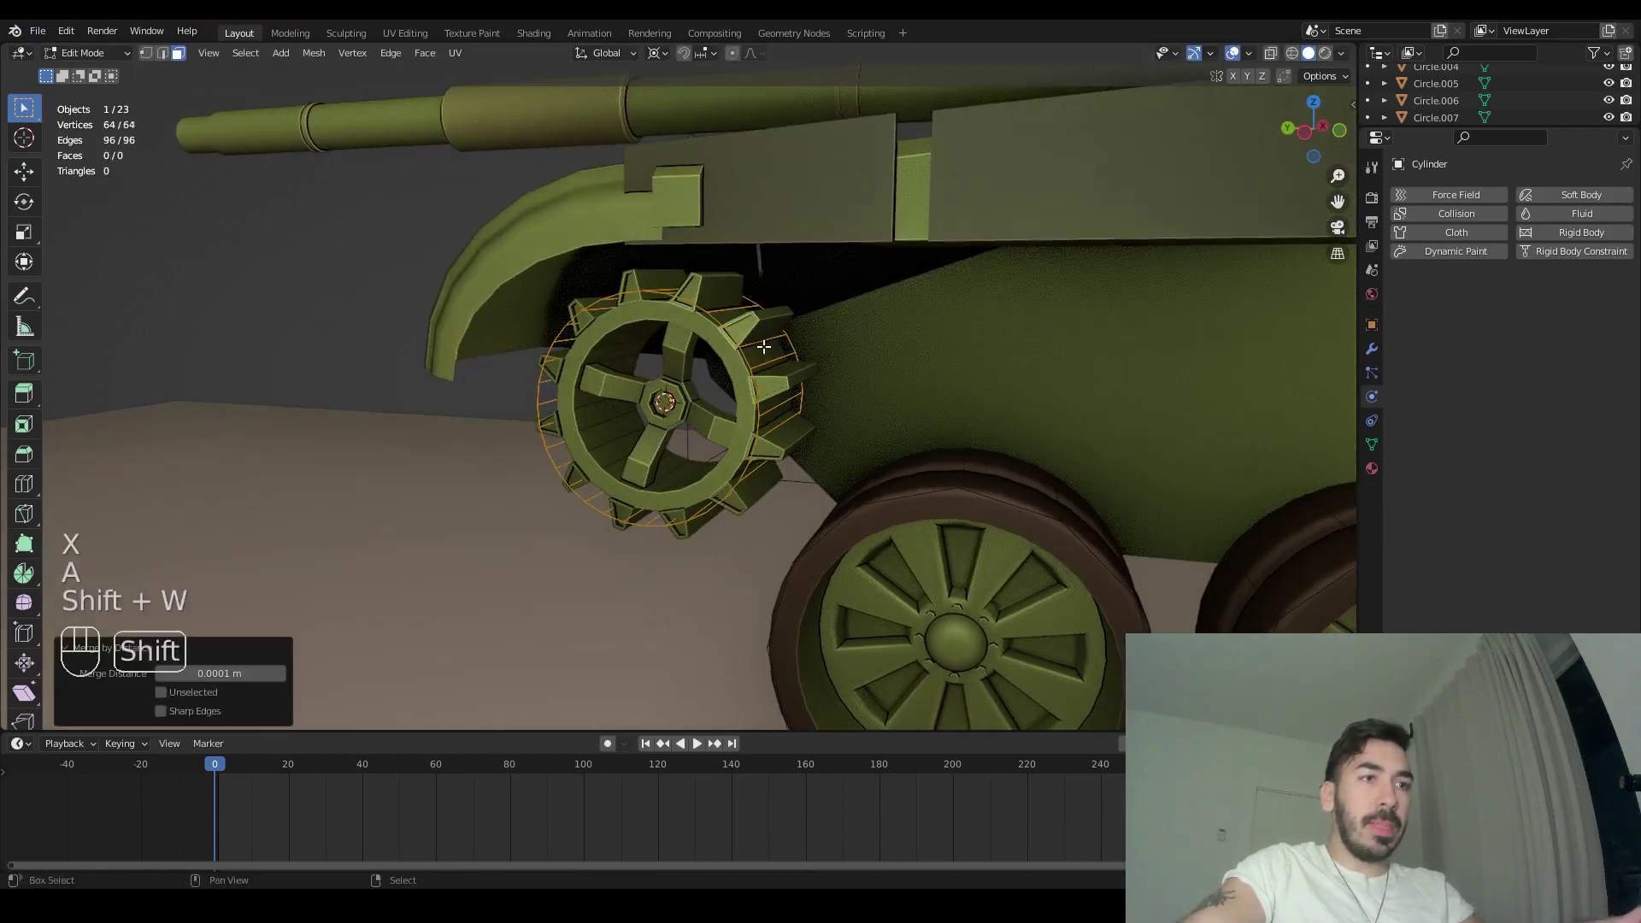
key("shift+w")
key("1")
key("shift+w")
key("Tab")
scroll(747, 358, "down", 8)
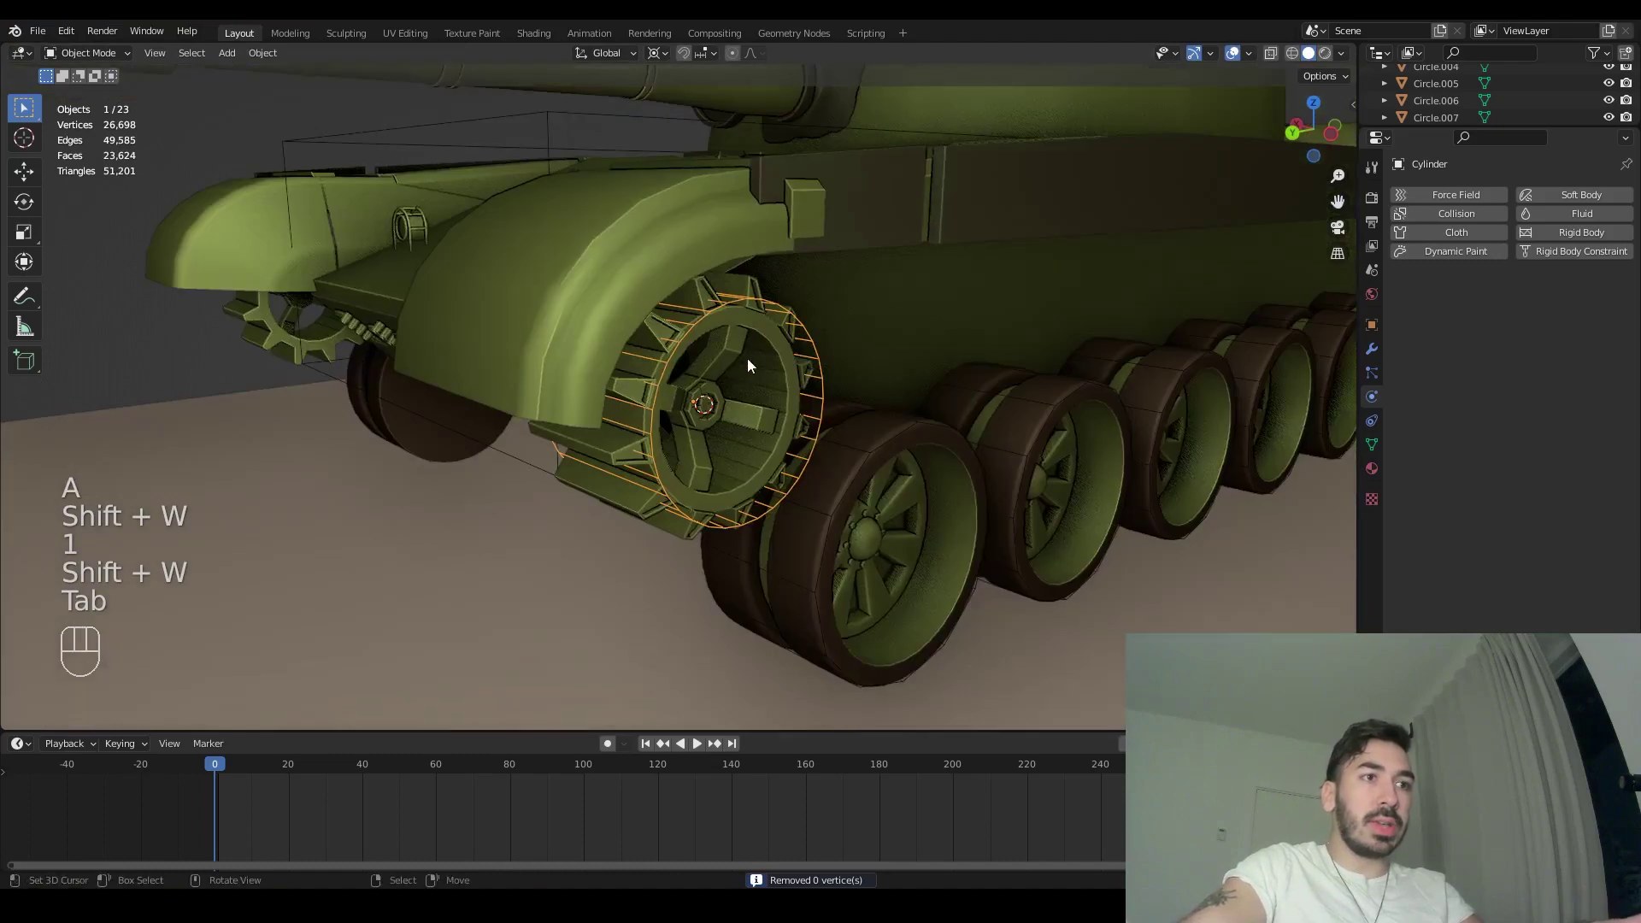
- Try to duplicate the front sprocket's wire cylinder and snap the copy to the 3D cursor below the tank
key("shift+s")
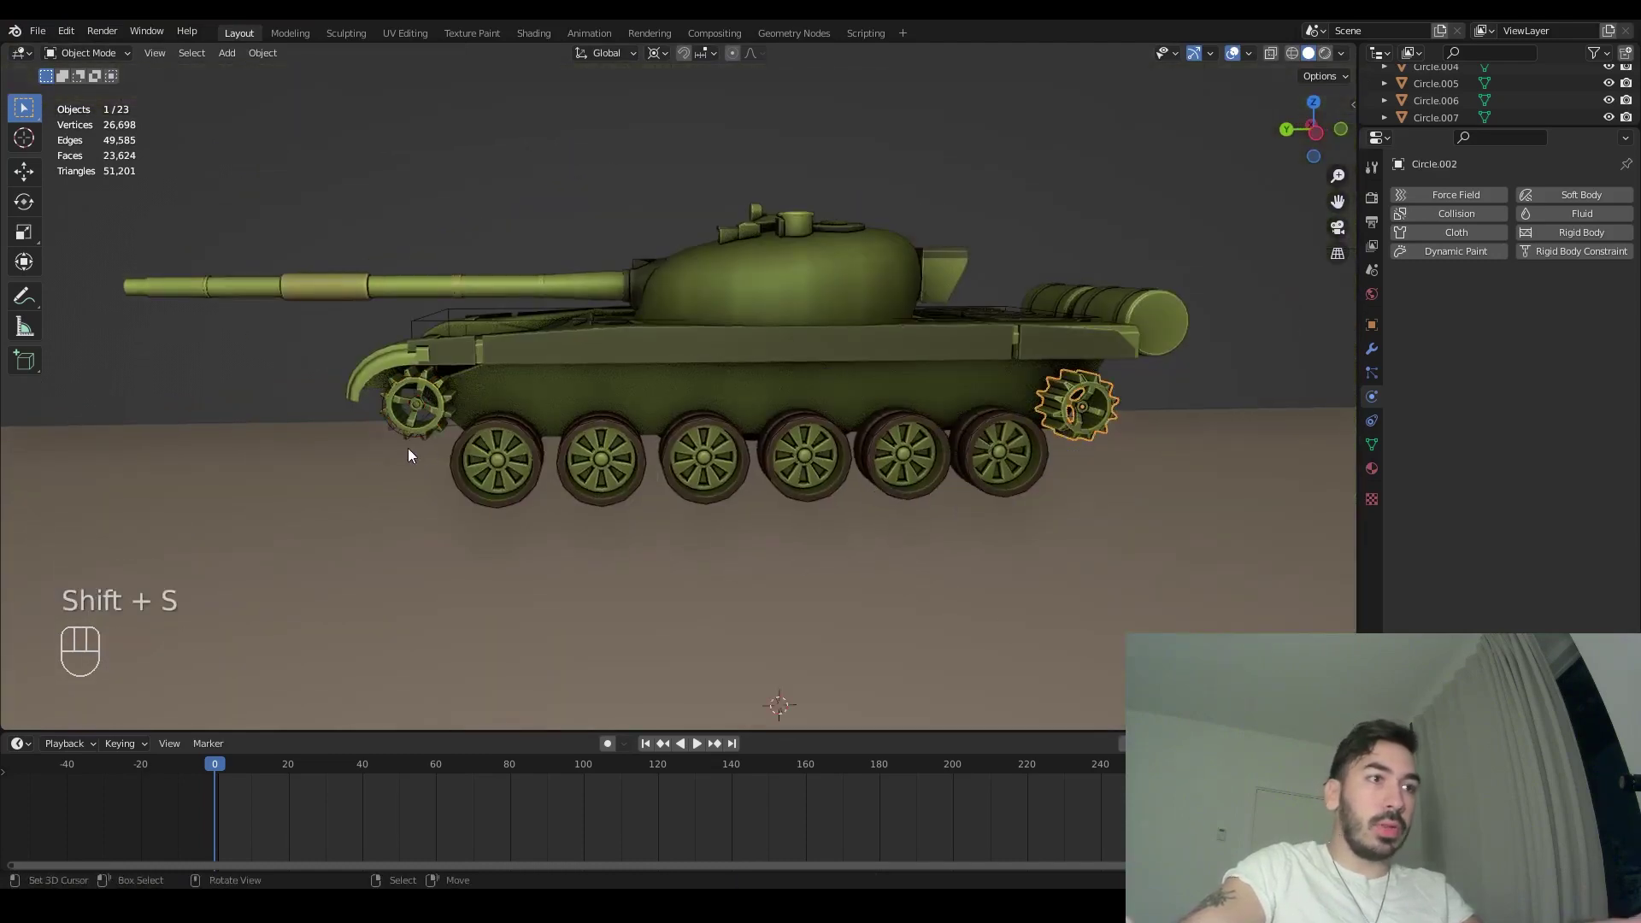
left_click(400, 432)
key("shift+d")
right_click(601, 537)
key("shift+s")
left_click(617, 357)
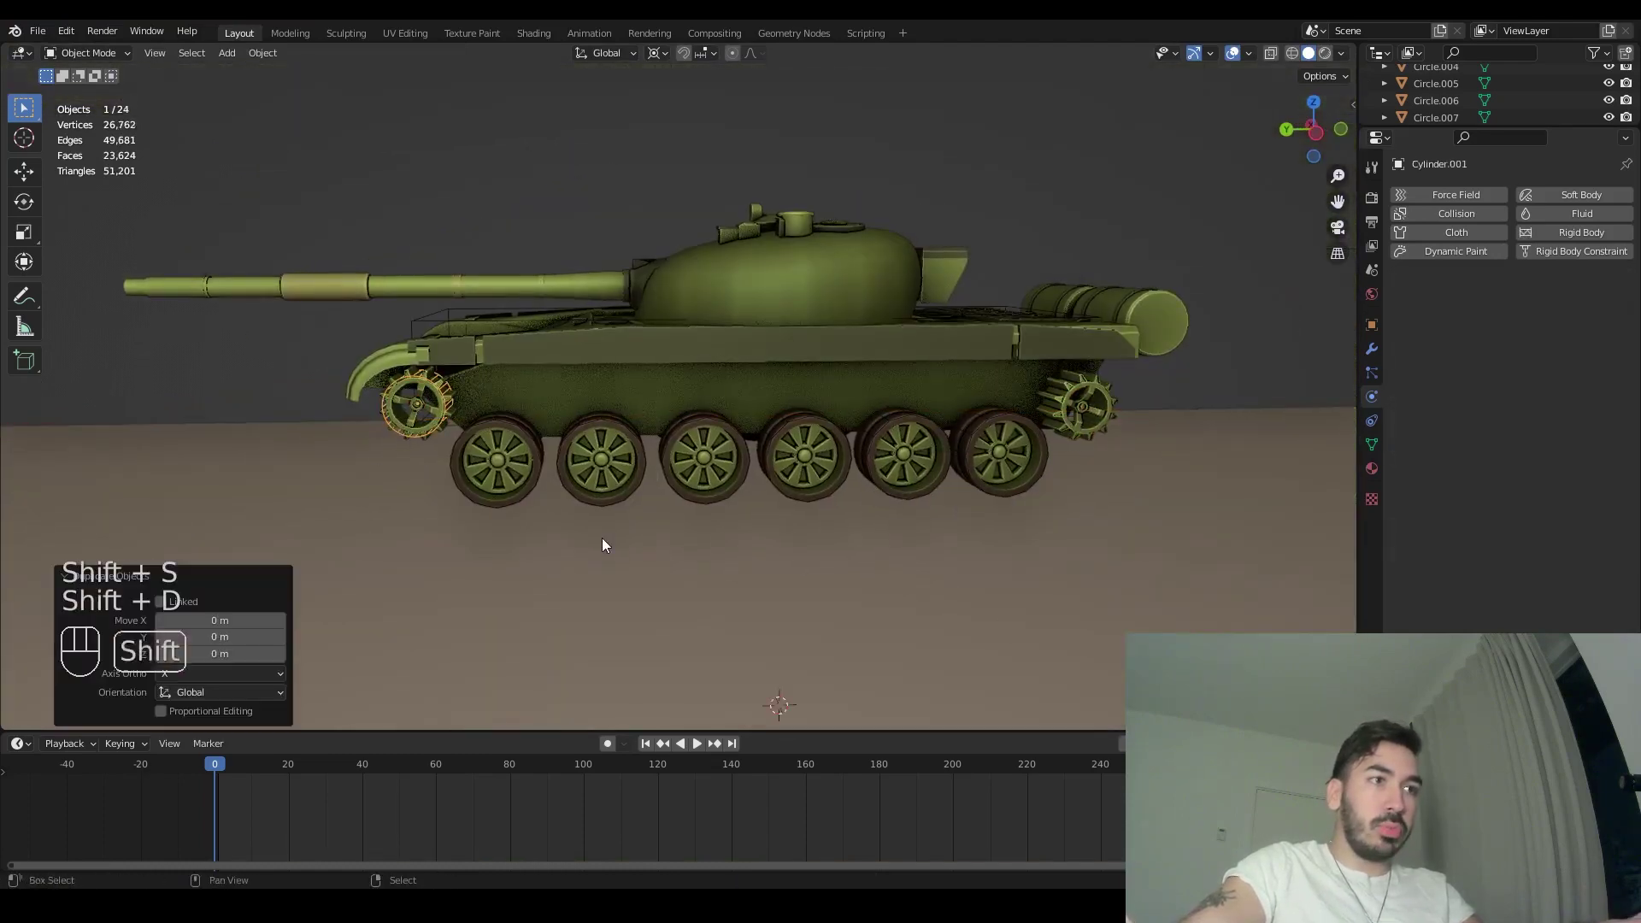
- Snap the 3D cursor to the rear sprocket and place a duplicate of the wire cylinder there
right_click(1077, 420)
key("shift+s")
left_click(1077, 518)
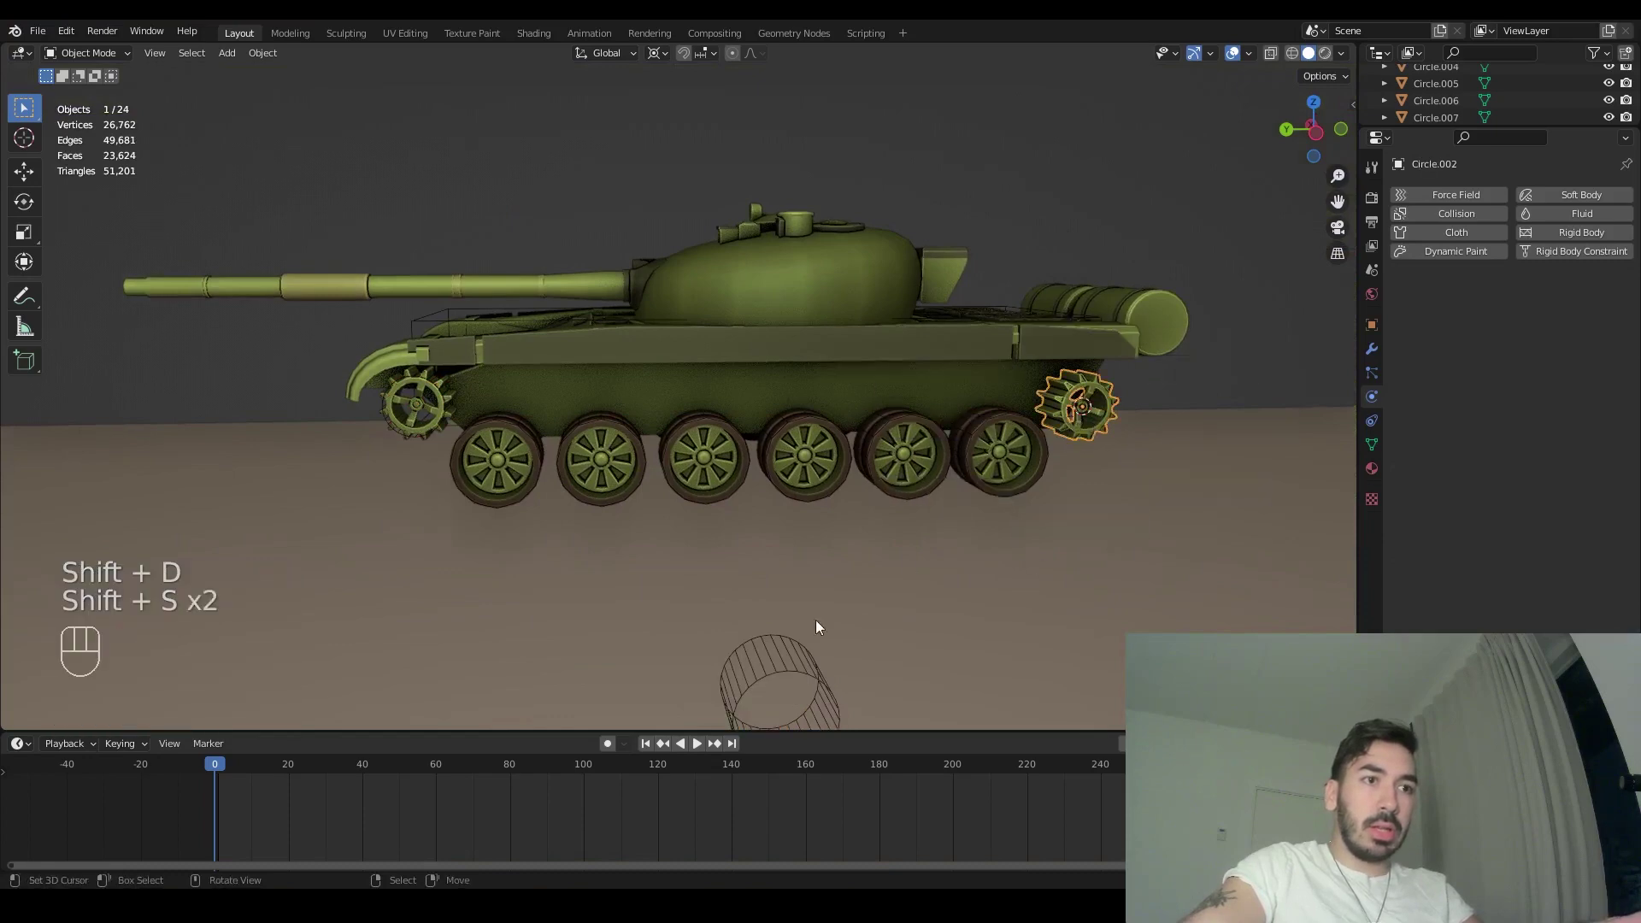
scroll(854, 580, "down", 1)
key("z")
right_click(762, 617)
right_click(766, 597)
key("shift+d")
right_click(804, 368)
key("shift+s")
left_click(873, 213)
- Delete the misplaced wire cylinder below the tank
right_click(714, 637)
key("x")
key("z")
scroll(427, 395, "up", 4)
- Parent the front sprocket to the wire cylinder that surrounds it
left_click(407, 393)
left_click(441, 375, "shift")
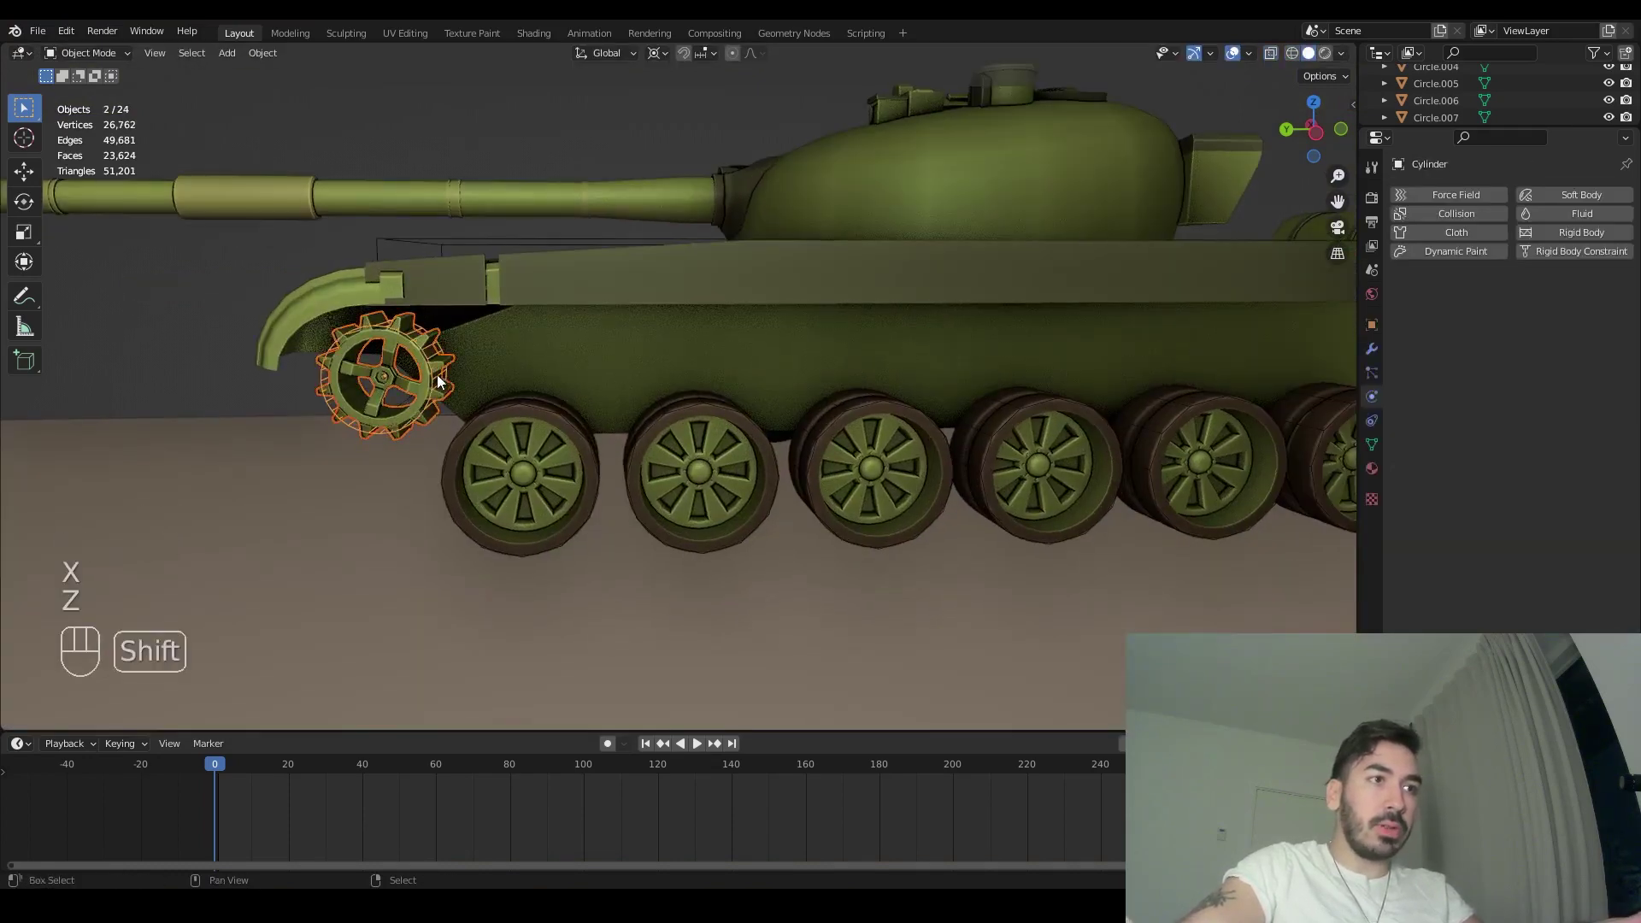
middle_click_drag(441, 375, 665, 392, "ctrl")
key("ctrl+p")
left_click(668, 390)
- Parent the rear sprocket to its surrounding wire cylinder and clear the selection
scroll(710, 380, "down", 4)
middle_click_drag(1231, 346, 684, 338, "shift")
scroll(1025, 342, "up", 3)
left_click(1196, 346)
left_click(1249, 334, "shift")
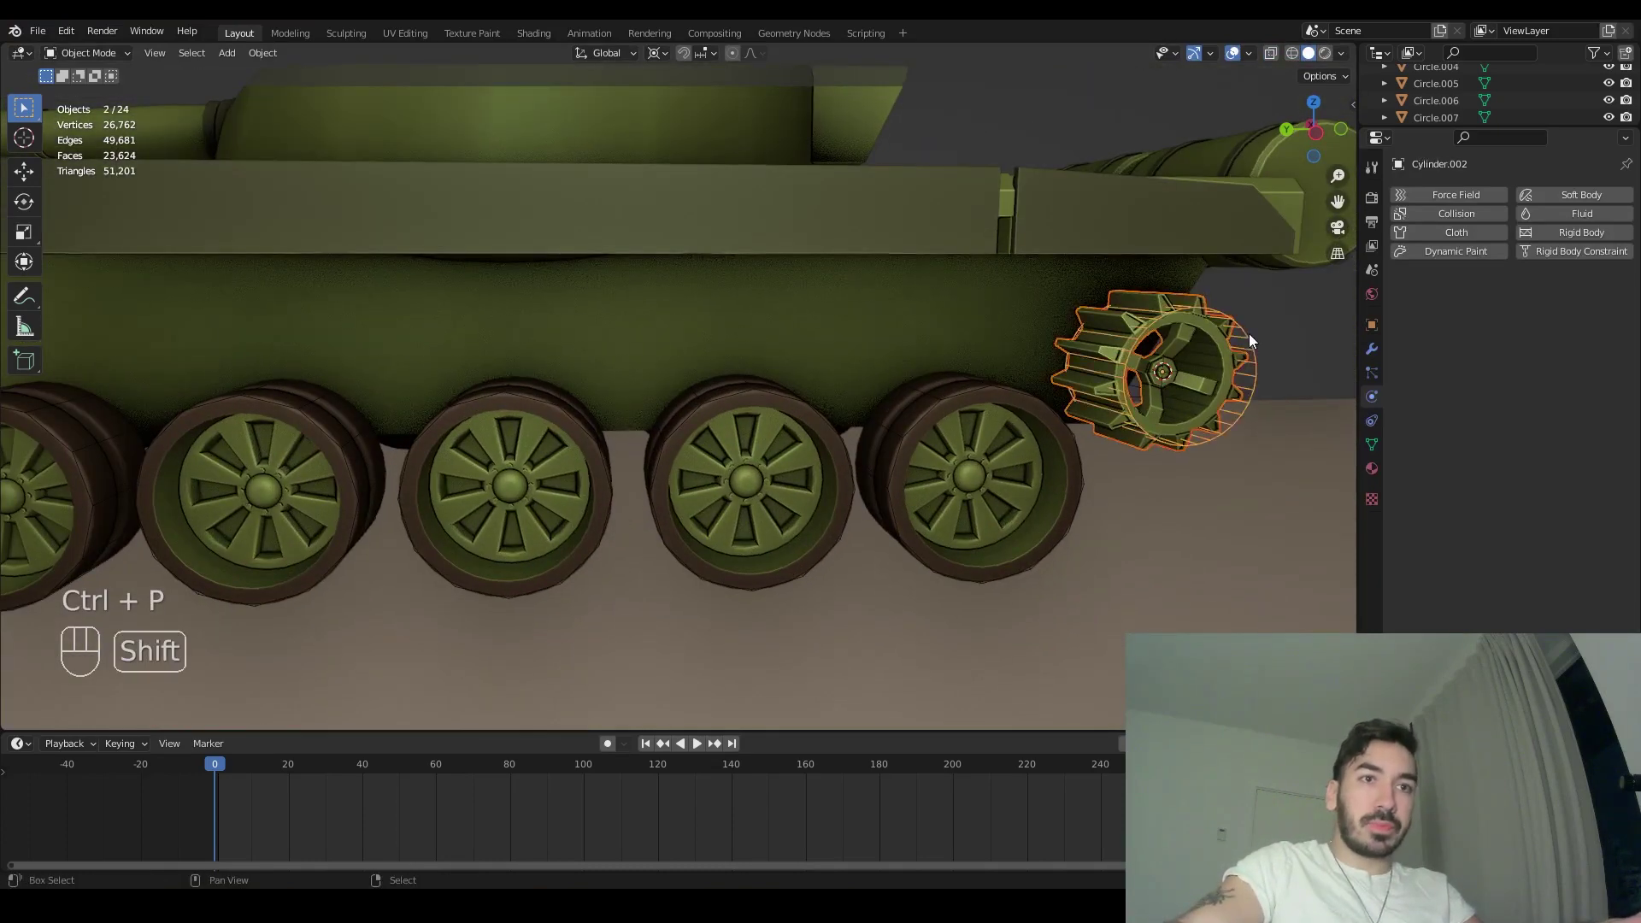
key("ctrl+p")
left_click(1249, 334)
key("a")
key("a")
- Add active rigid bodies to the front and rear wire cylinders and set their collision shape to Cylinder
middle_click_drag(1233, 366, 1084, 372)
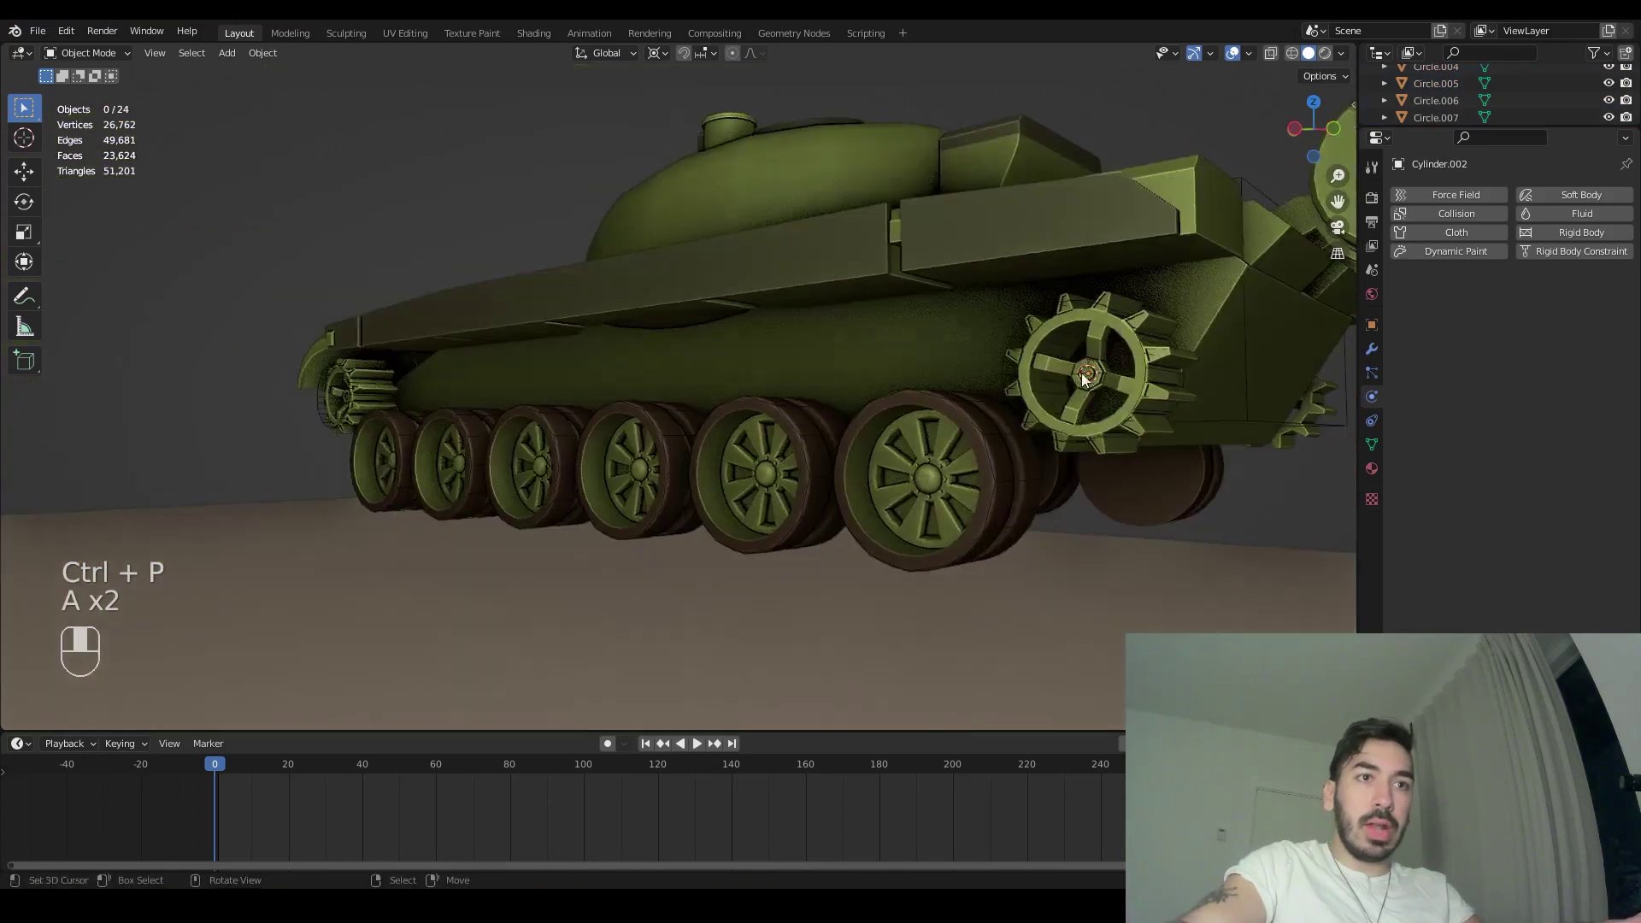
right_click(1127, 325)
scroll(701, 378, "down", 2)
middle_click_drag(445, 381, 614, 375)
scroll(471, 380, "up", 3)
scroll(613, 374, "up", 1)
scroll(477, 383, "down", 2)
left_click(476, 383, "shift")
middle_click_drag(477, 383, 569, 397)
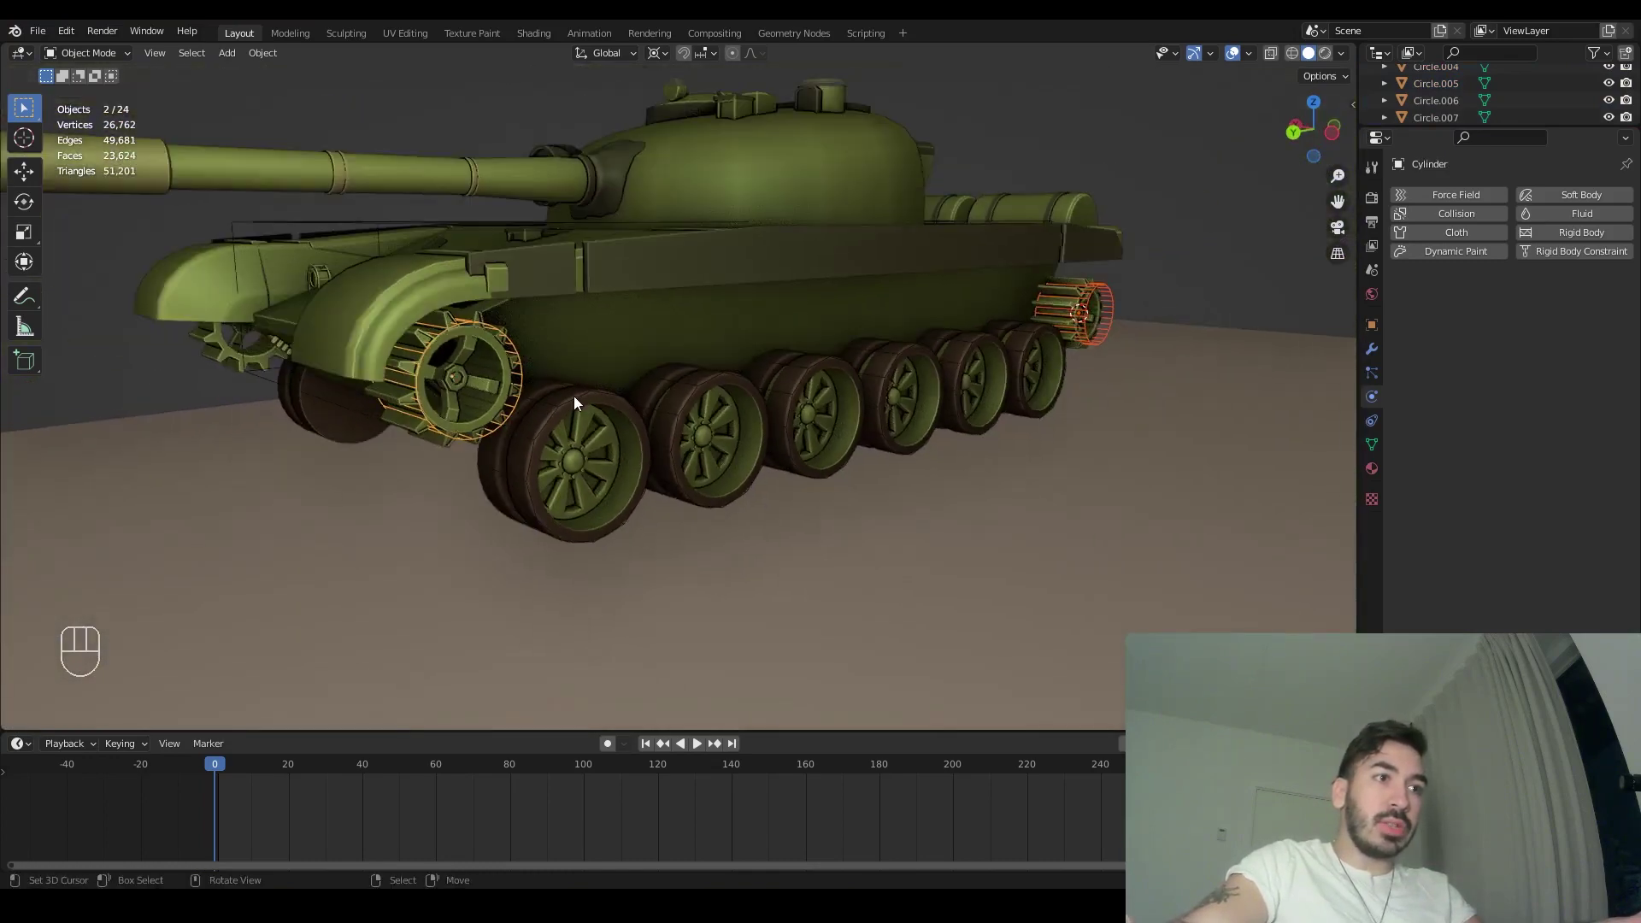
left_click(1118, 300, "shift")
key("g")
right_click(513, 214)
left_click(262, 53)
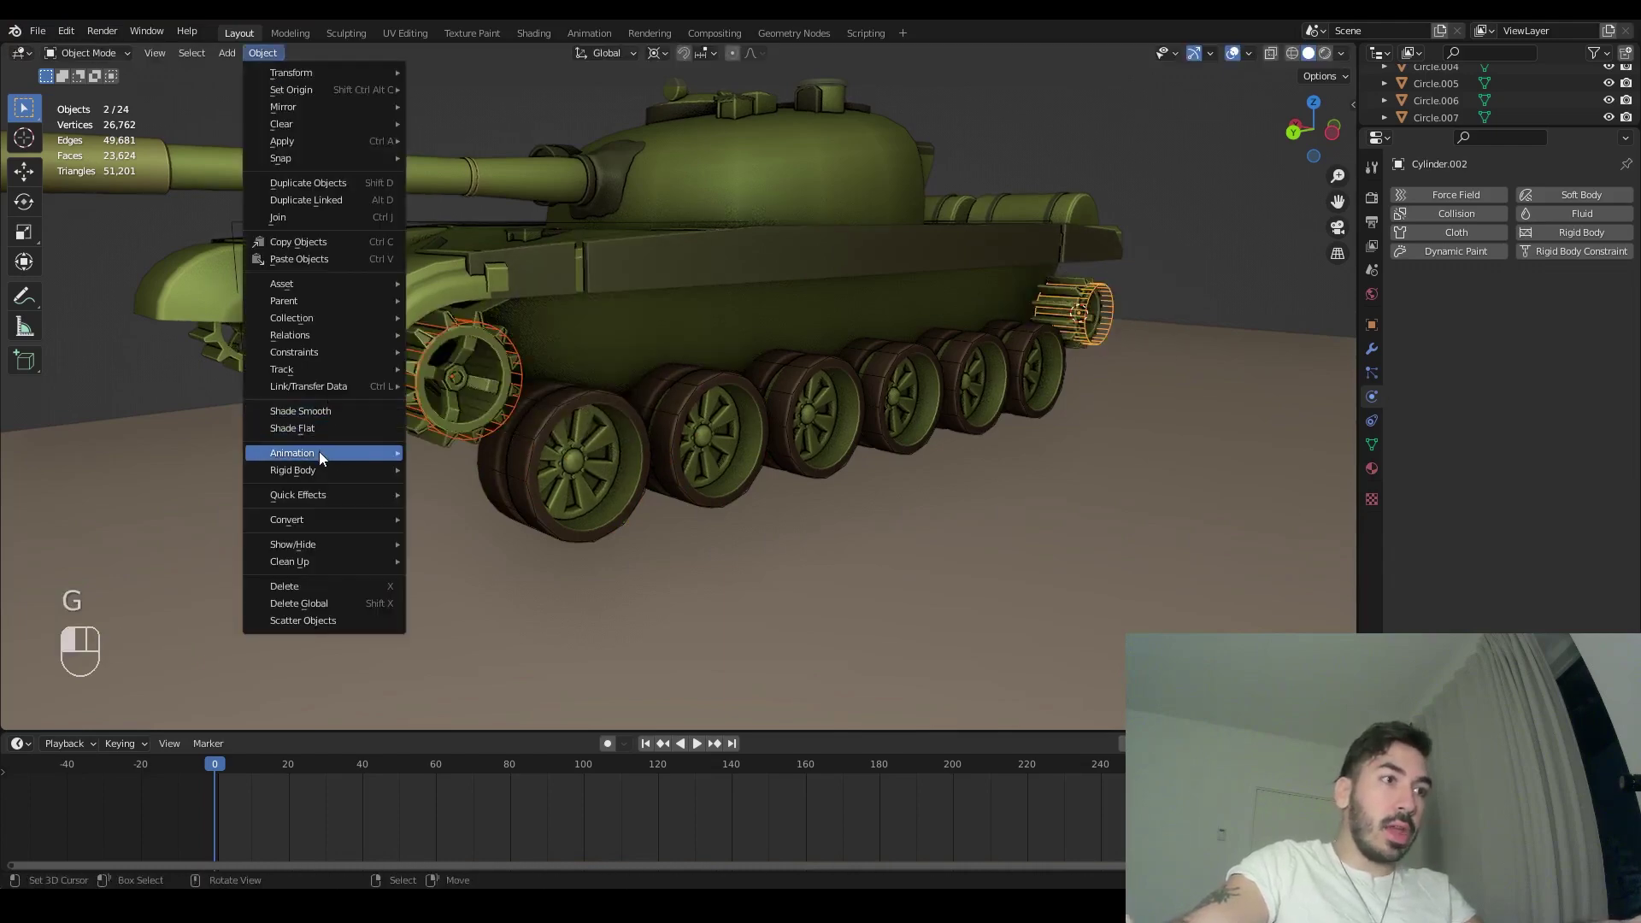
mouse_move(318, 471)
left_click(452, 473)
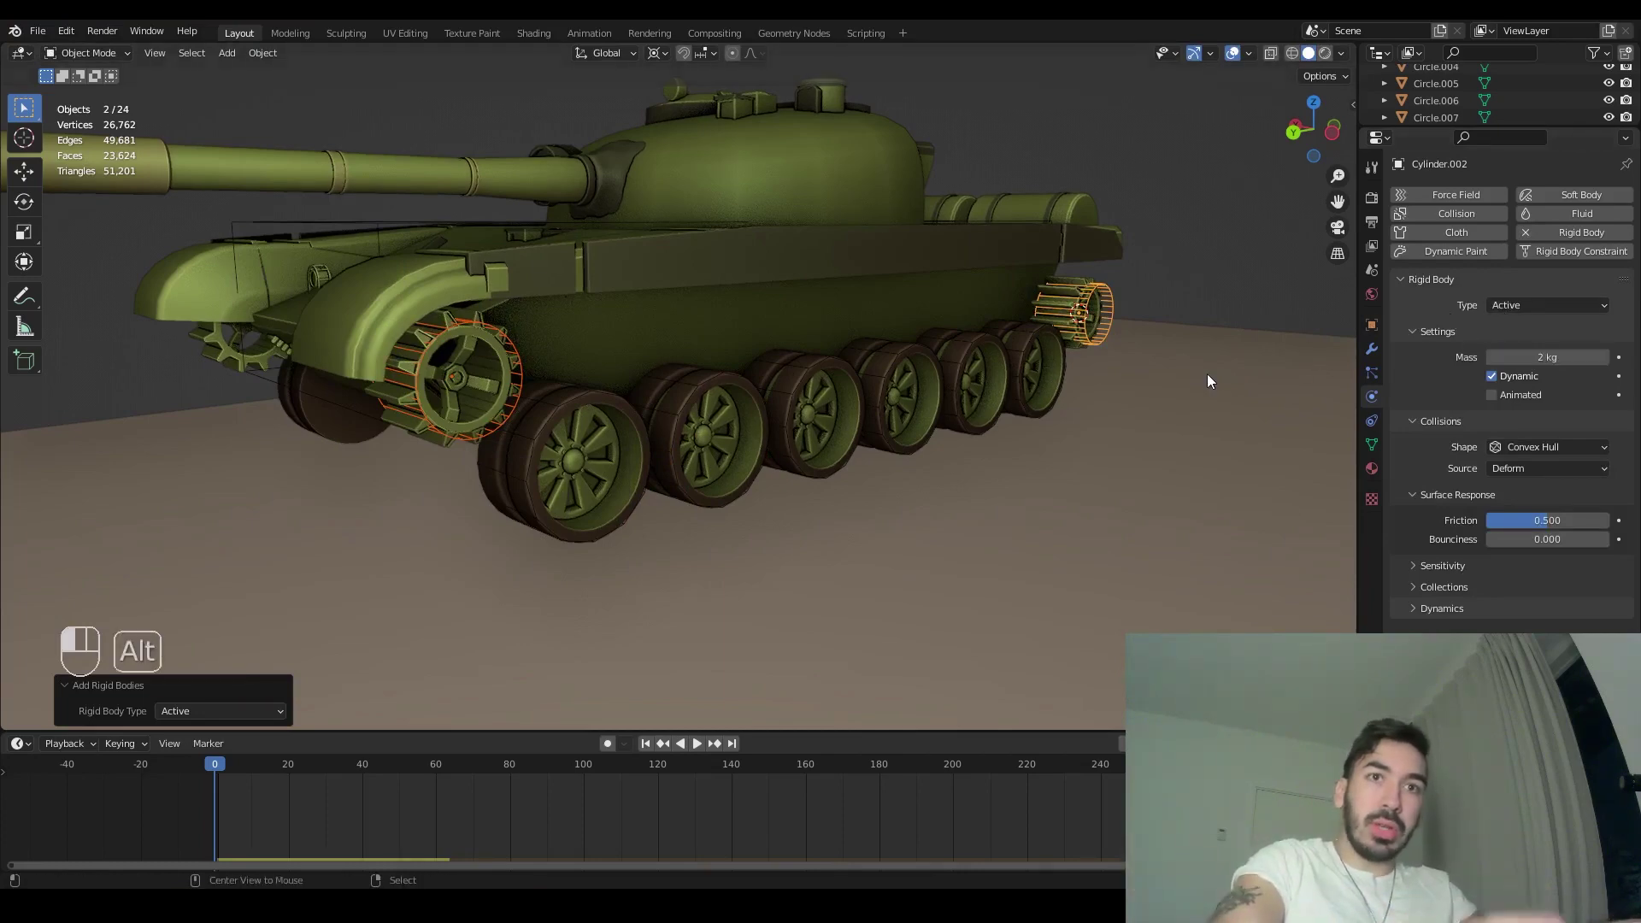
left_click(1527, 443)
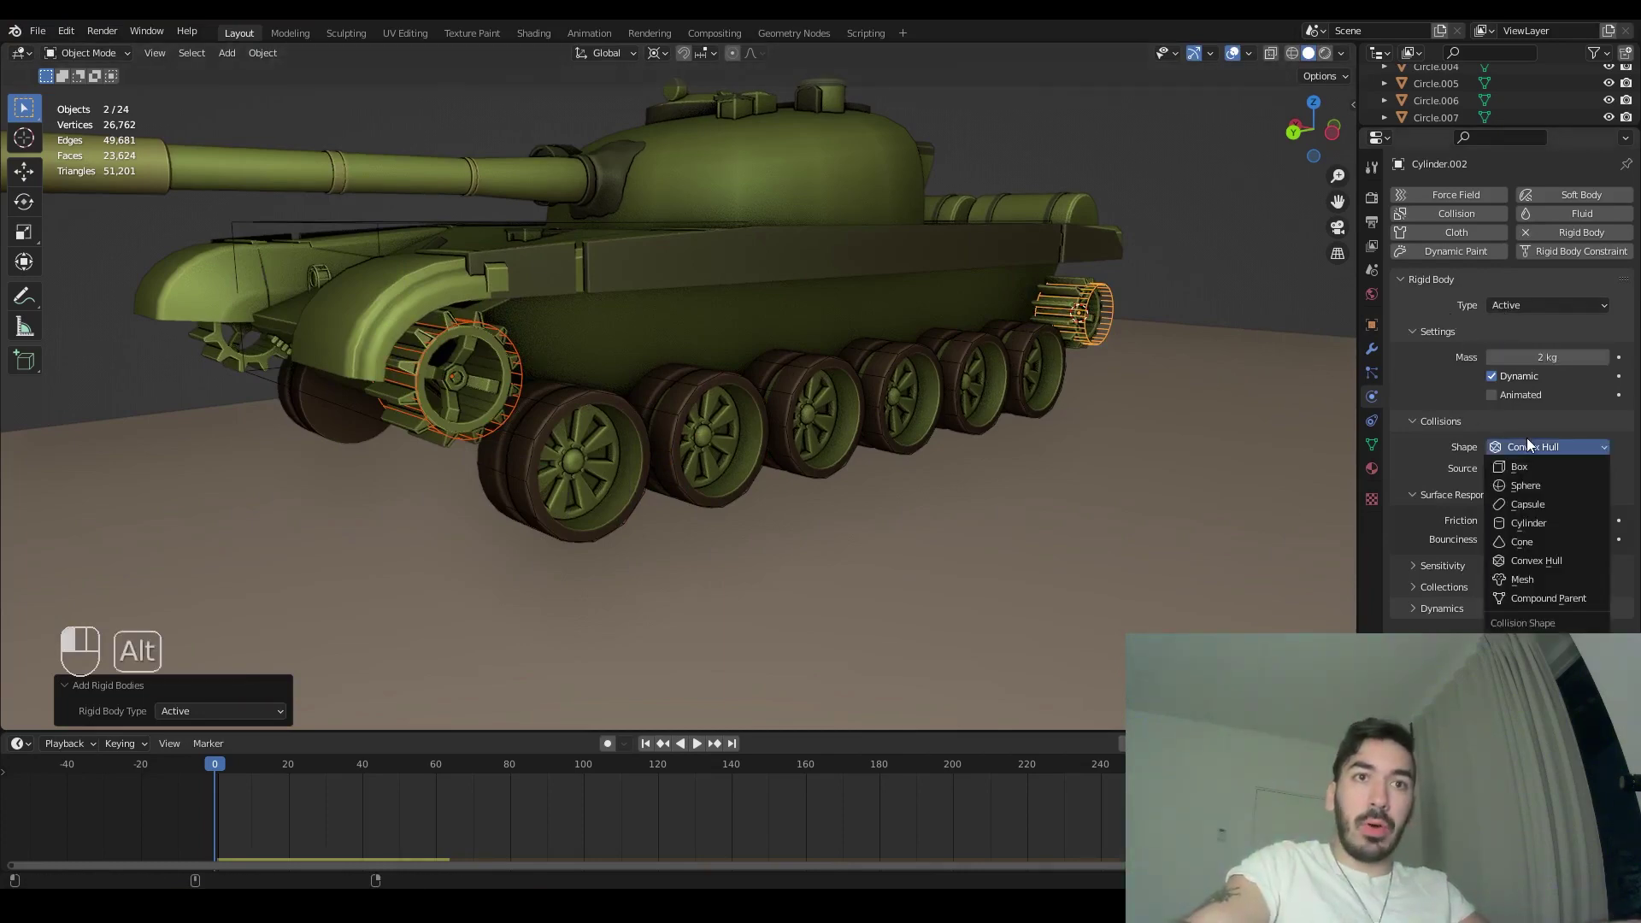
left_click(1530, 523)
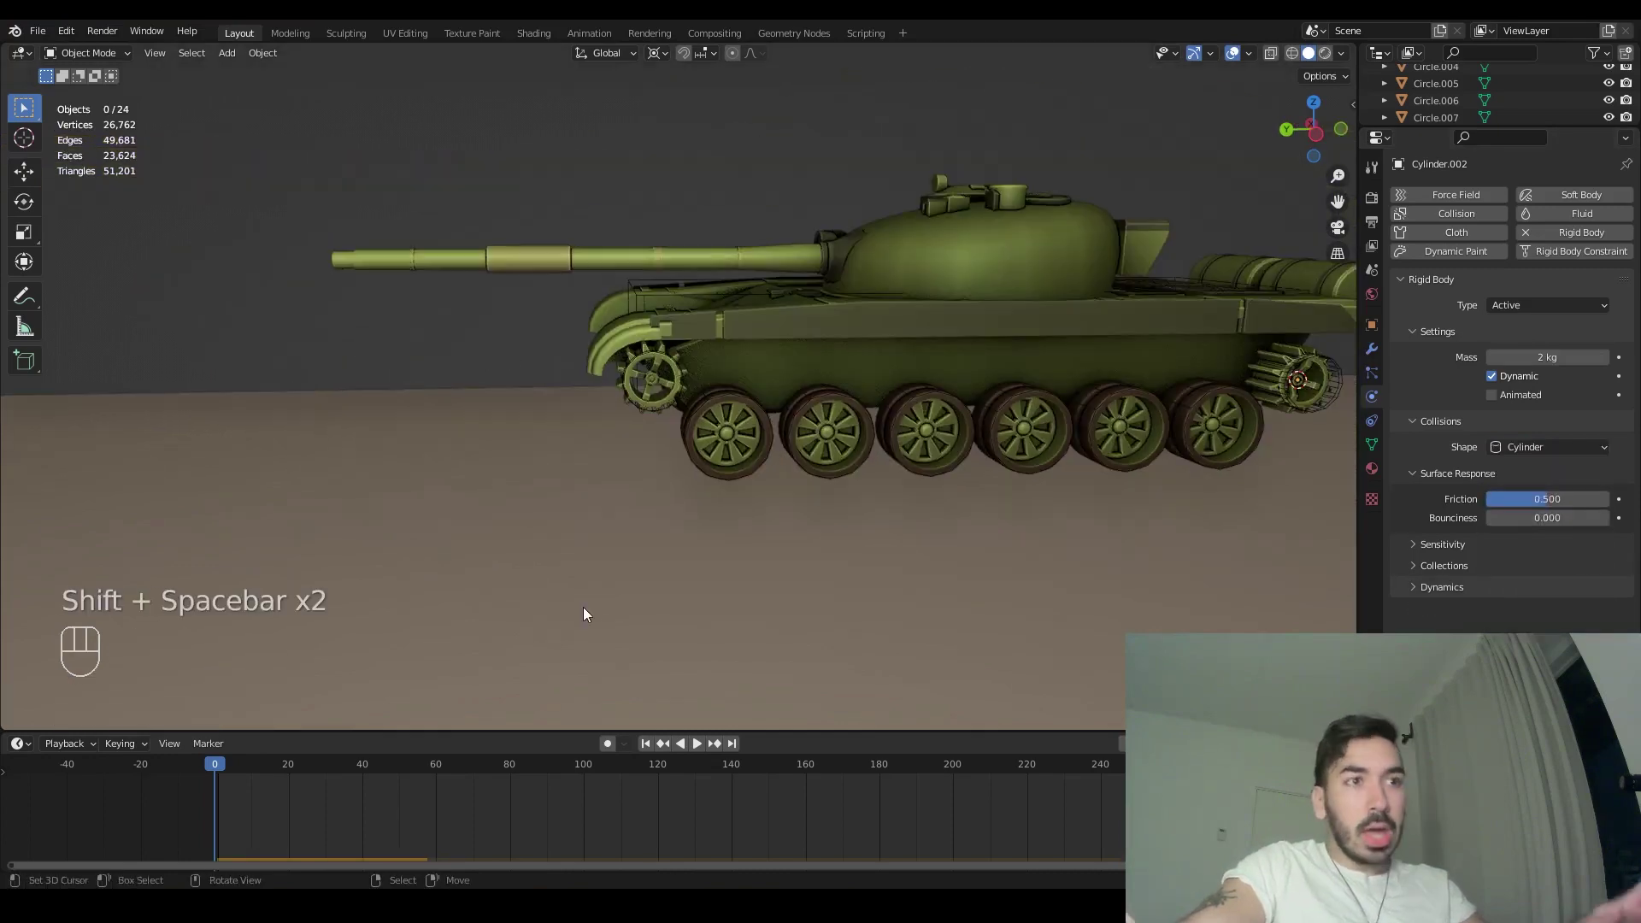
- Play the simulation to test how the tank parts fall, and return to the start frame
middle_click_drag(599, 441, 640, 453)
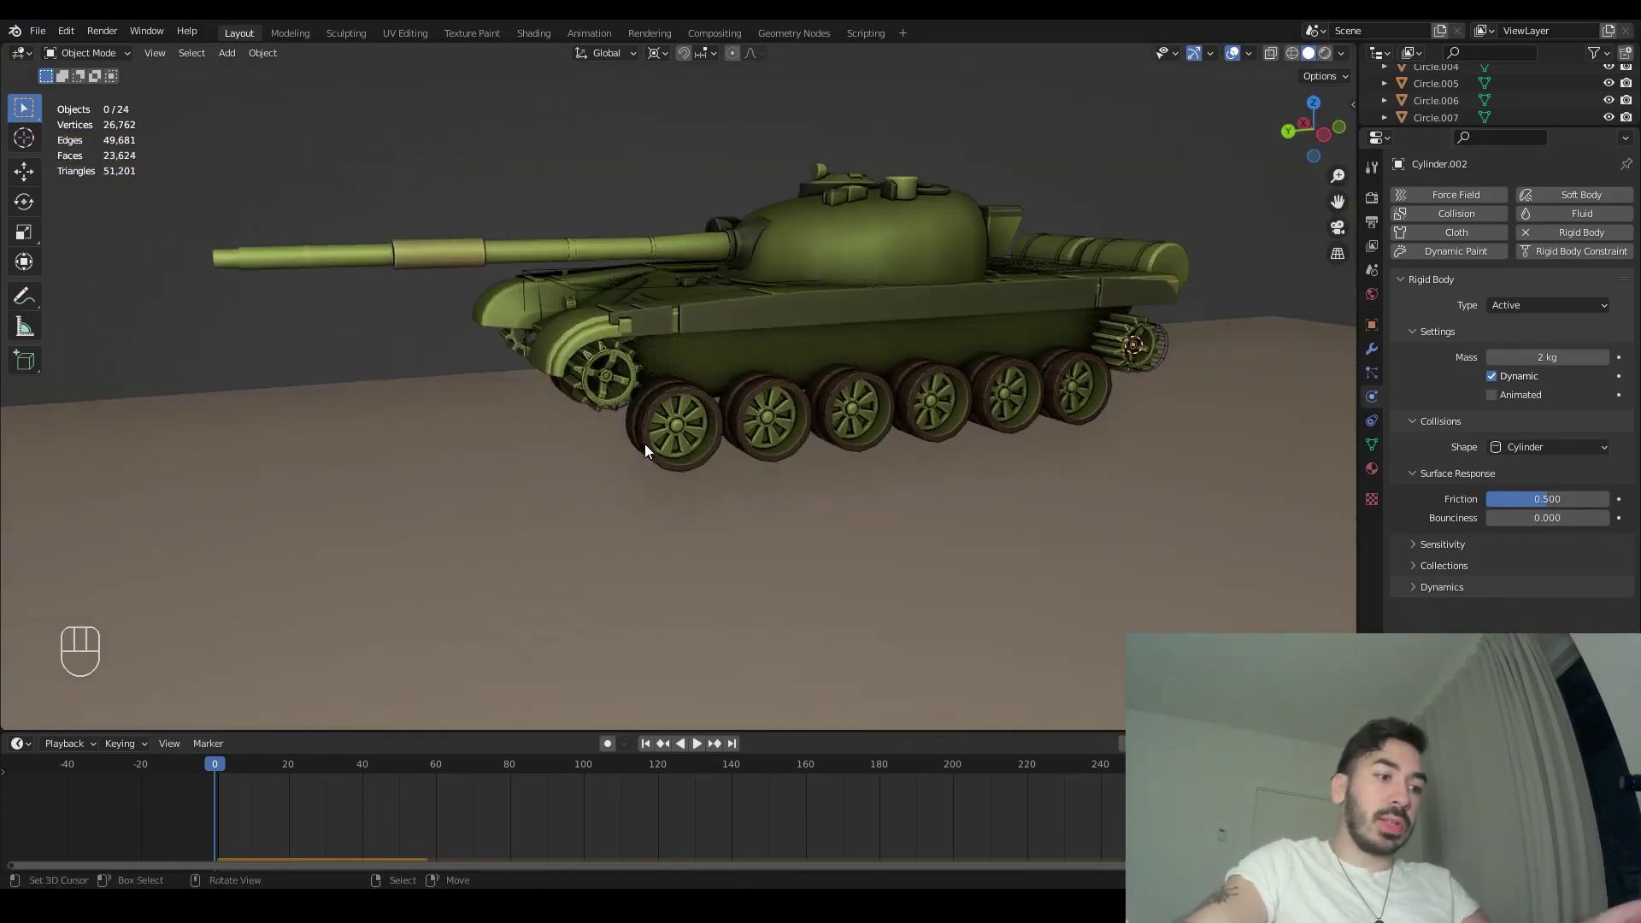
key("shift+space")
middle_click_drag(747, 390, 812, 395)
key("shift+space")
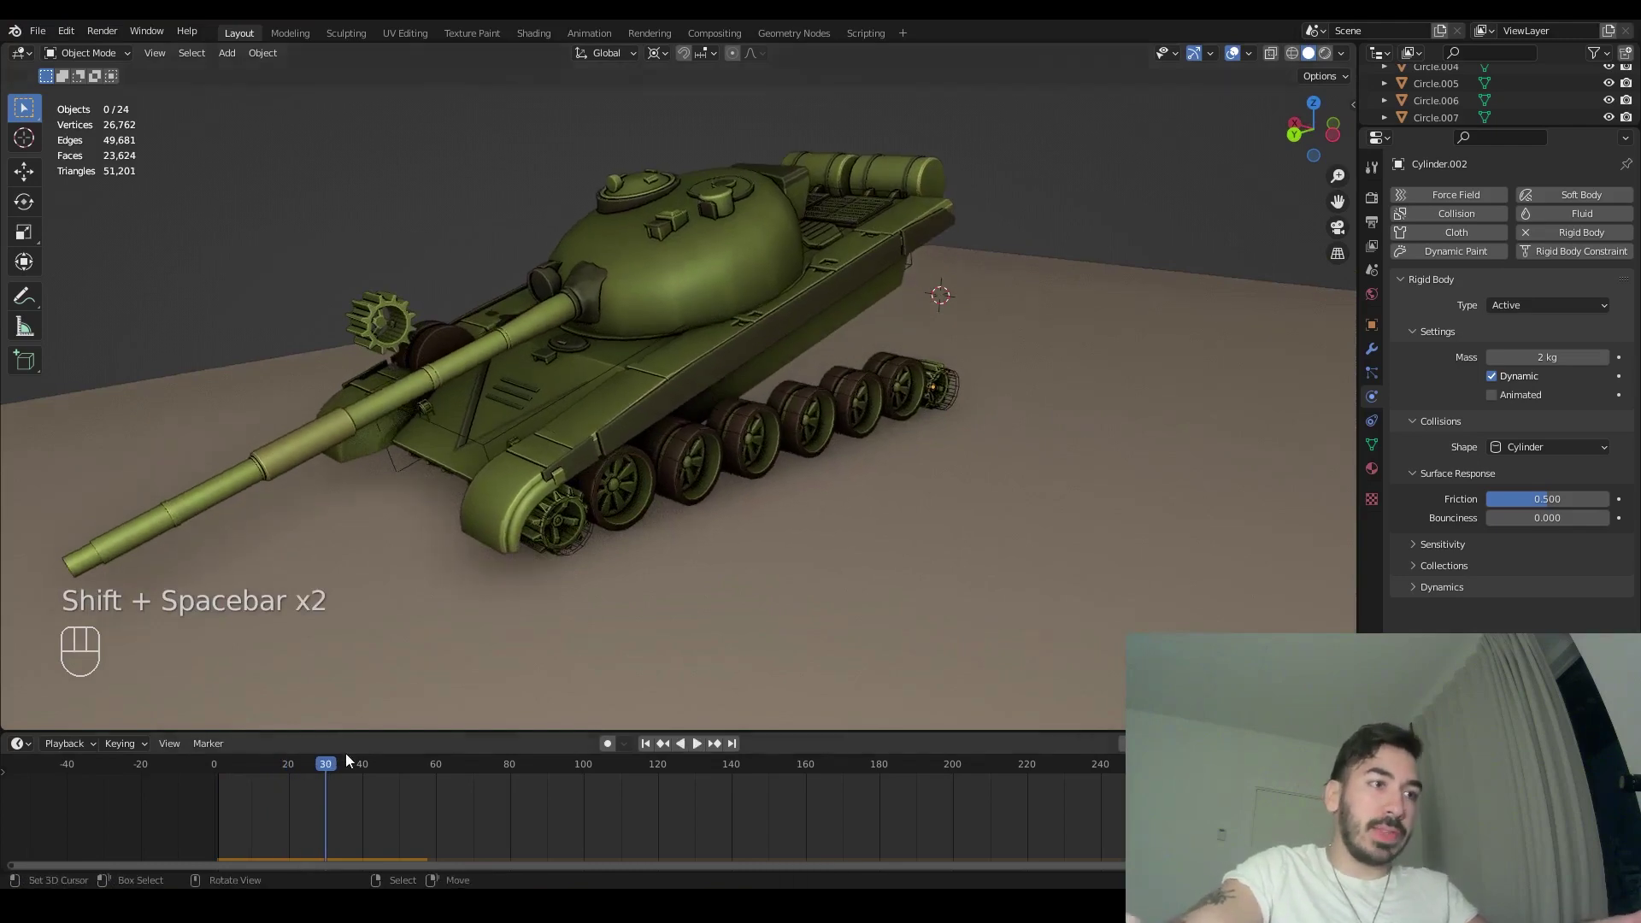
key("shift+Left")
- Delete the six road wheels and two sprockets on the side without wire cylinders, and save the file
key("ctrl+s")
middle_click_drag(556, 421, 837, 430)
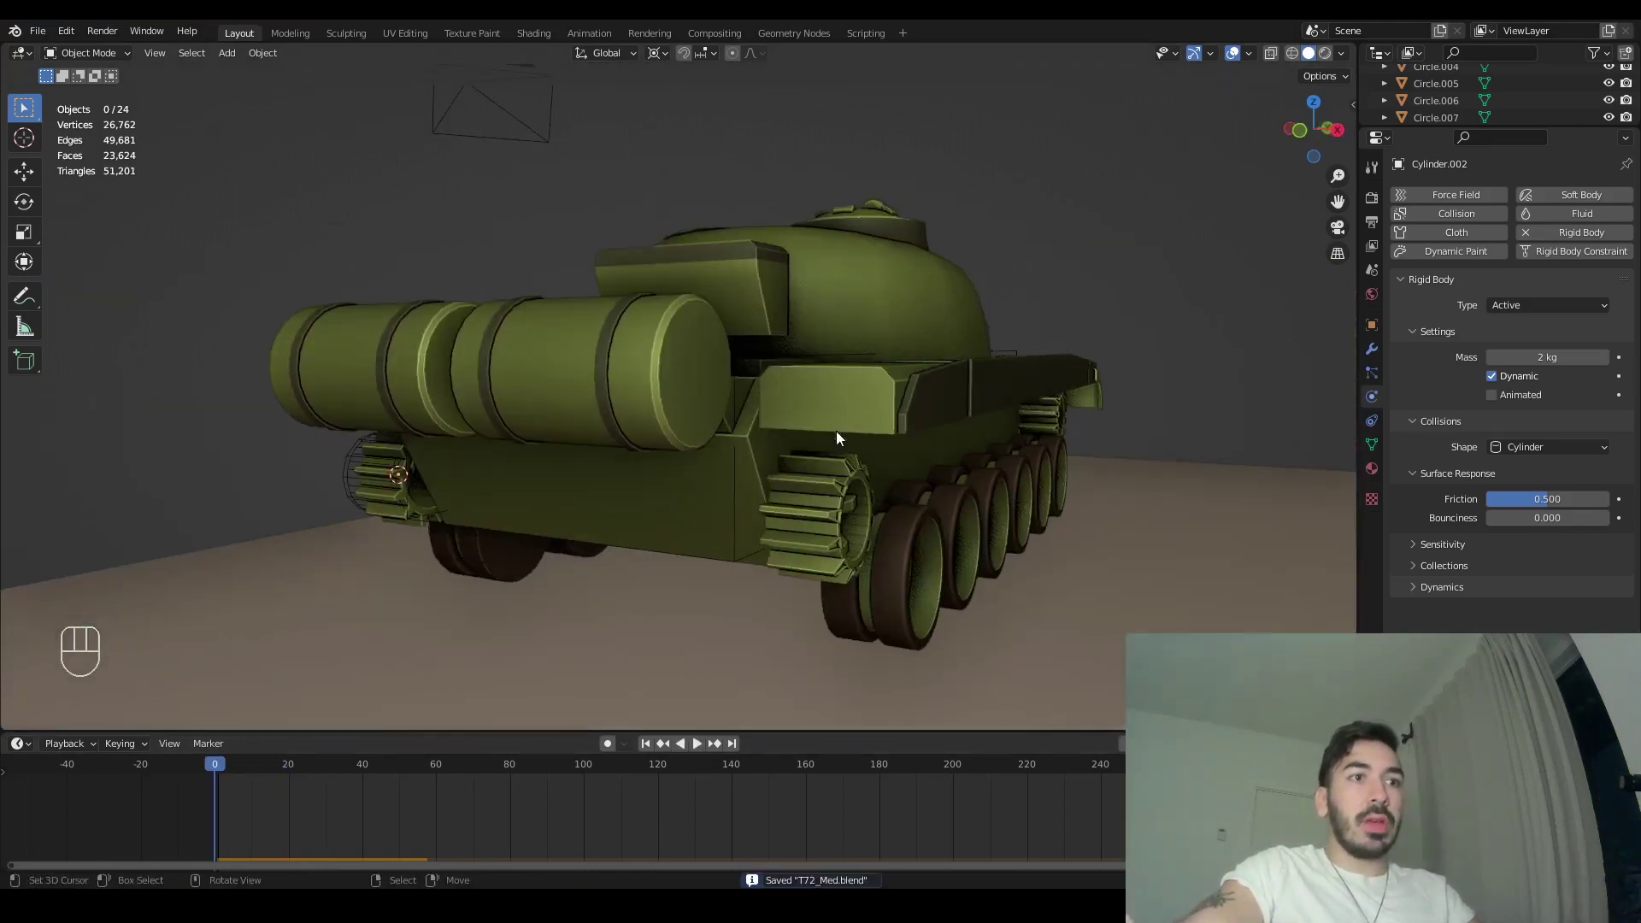
left_click(855, 513)
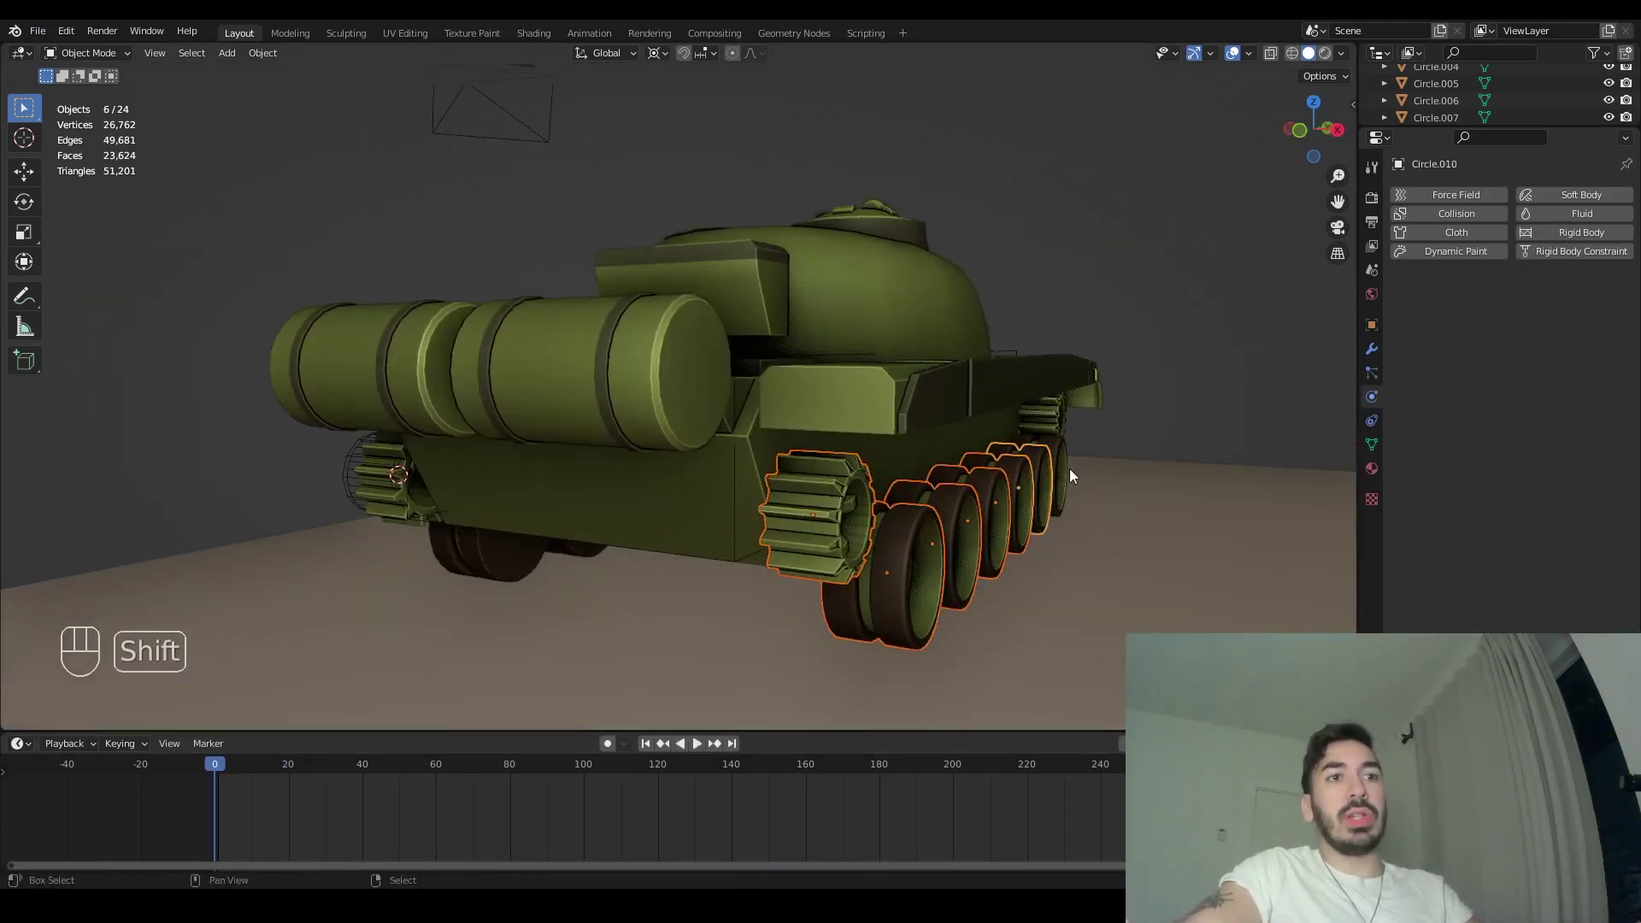
middle_click_drag(1065, 429, 800, 465)
key("x")
left_click(799, 465)
middle_click_drag(231, 436, 658, 382)
key("ctrl+s")
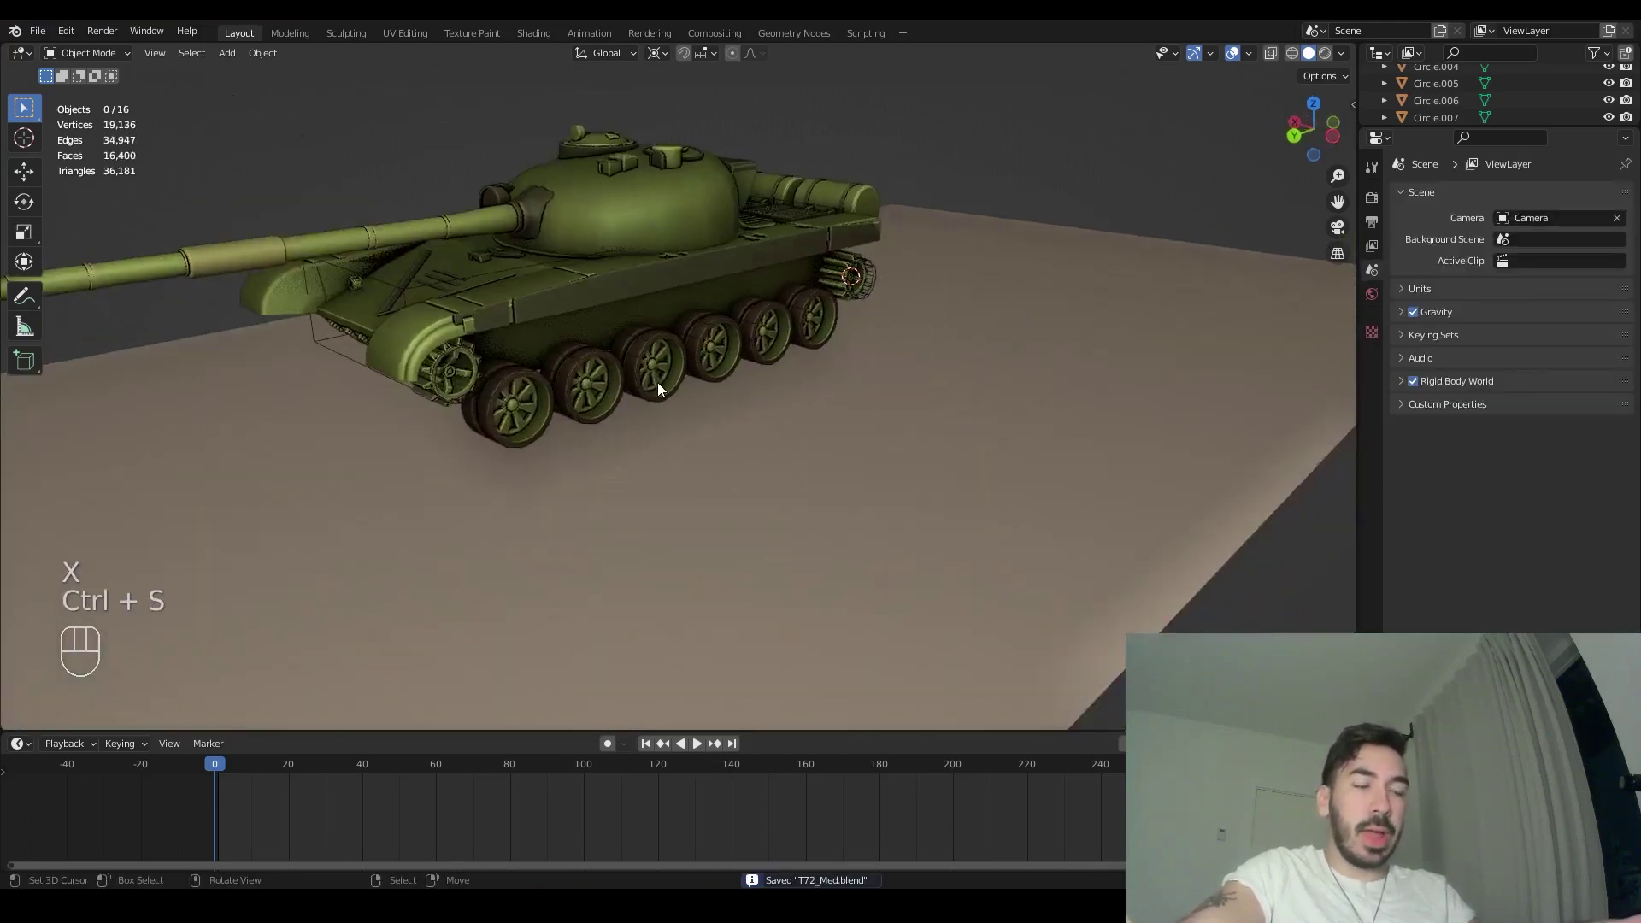
- Connect the six remaining road wheels and both wire cylinders to the wire chassis box with rigid body constraints
scroll(658, 382, "up", 2)
right_click(376, 332)
right_click(536, 367, "shift")
right_click(427, 313)
left_click(594, 351, "shift")
left_click(658, 330, "shift")
left_click(739, 318, "shift")
left_click(810, 302, "shift")
left_click(855, 284, "shift")
left_click(911, 256, "shift")
middle_click_drag(934, 249, 736, 313)
scroll(736, 313, "up", 2)
key("g")
right_click(831, 357)
scroll(803, 325, "up", 2)
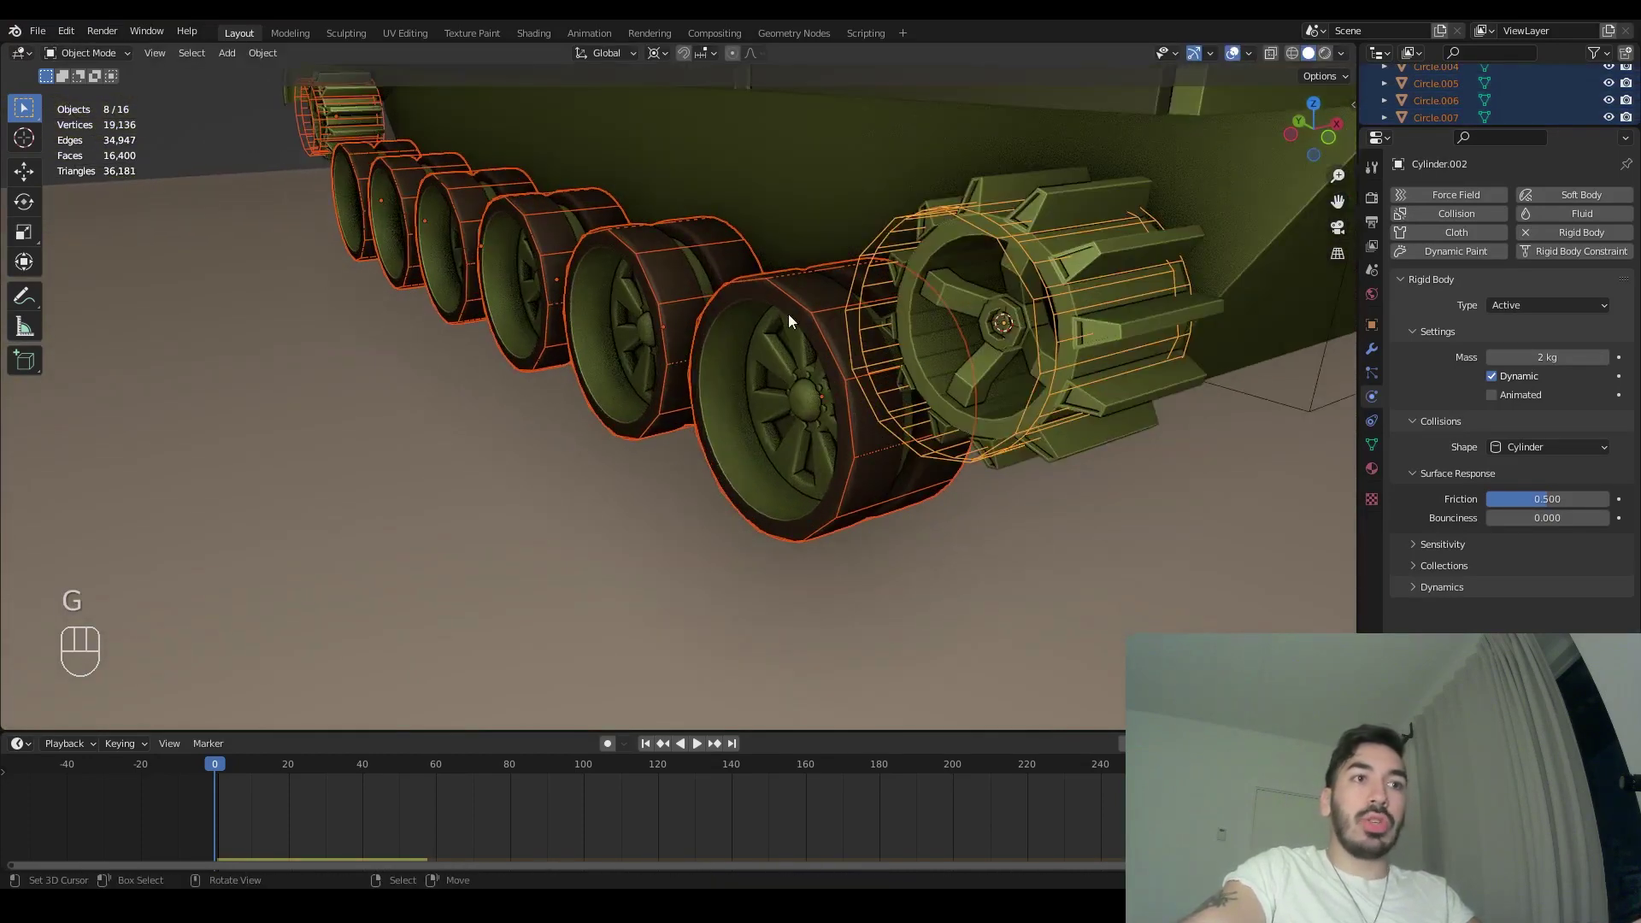
scroll(882, 308, "down", 4)
mouse_move(915, 326)
middle_mouse_down()
mouse_move(594, 345)
mouse_move(718, 342)
mouse_move(635, 379)
mouse_move(560, 359)
mouse_move(667, 413)
middle_mouse_up()
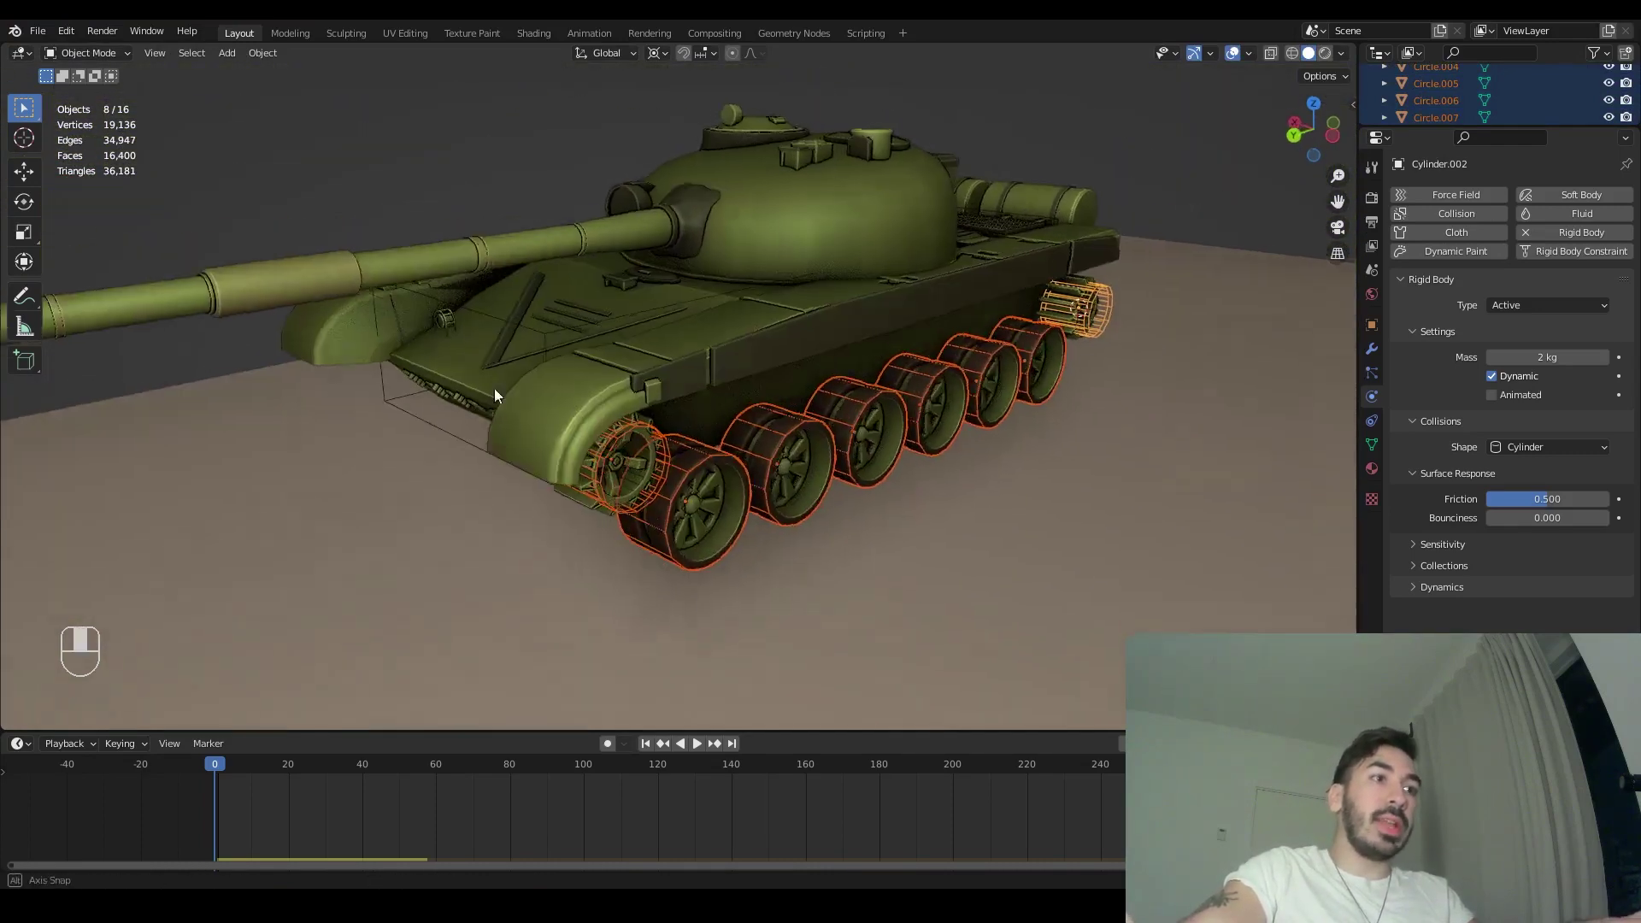
key("shift+z")
left_click(515, 367, "shift")
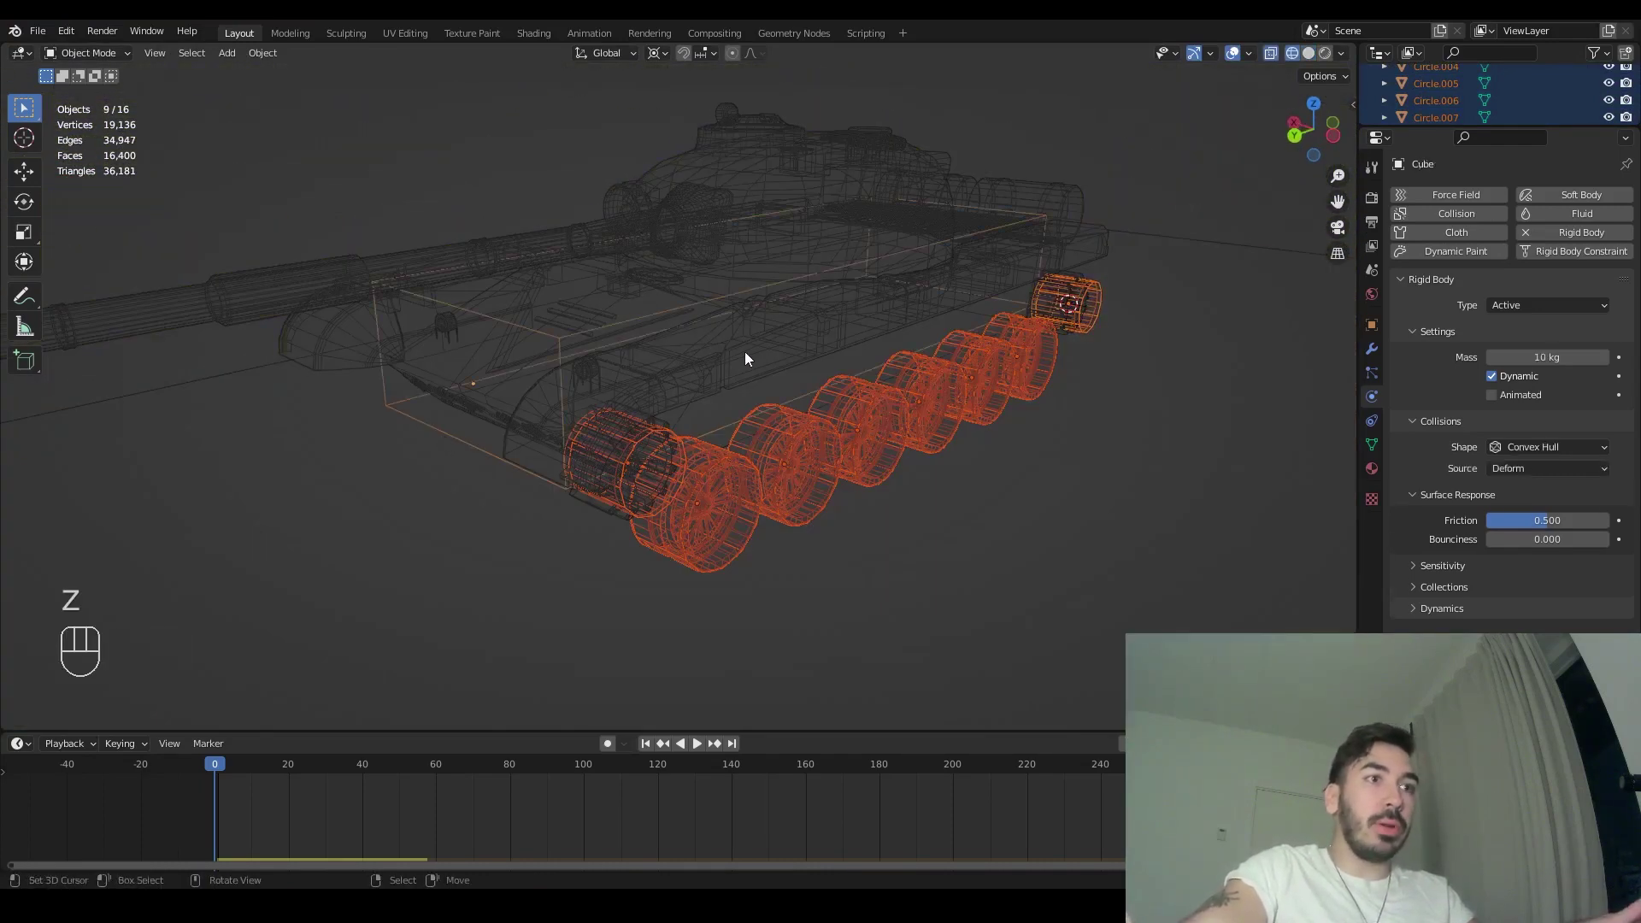
key("z")
left_click(265, 54)
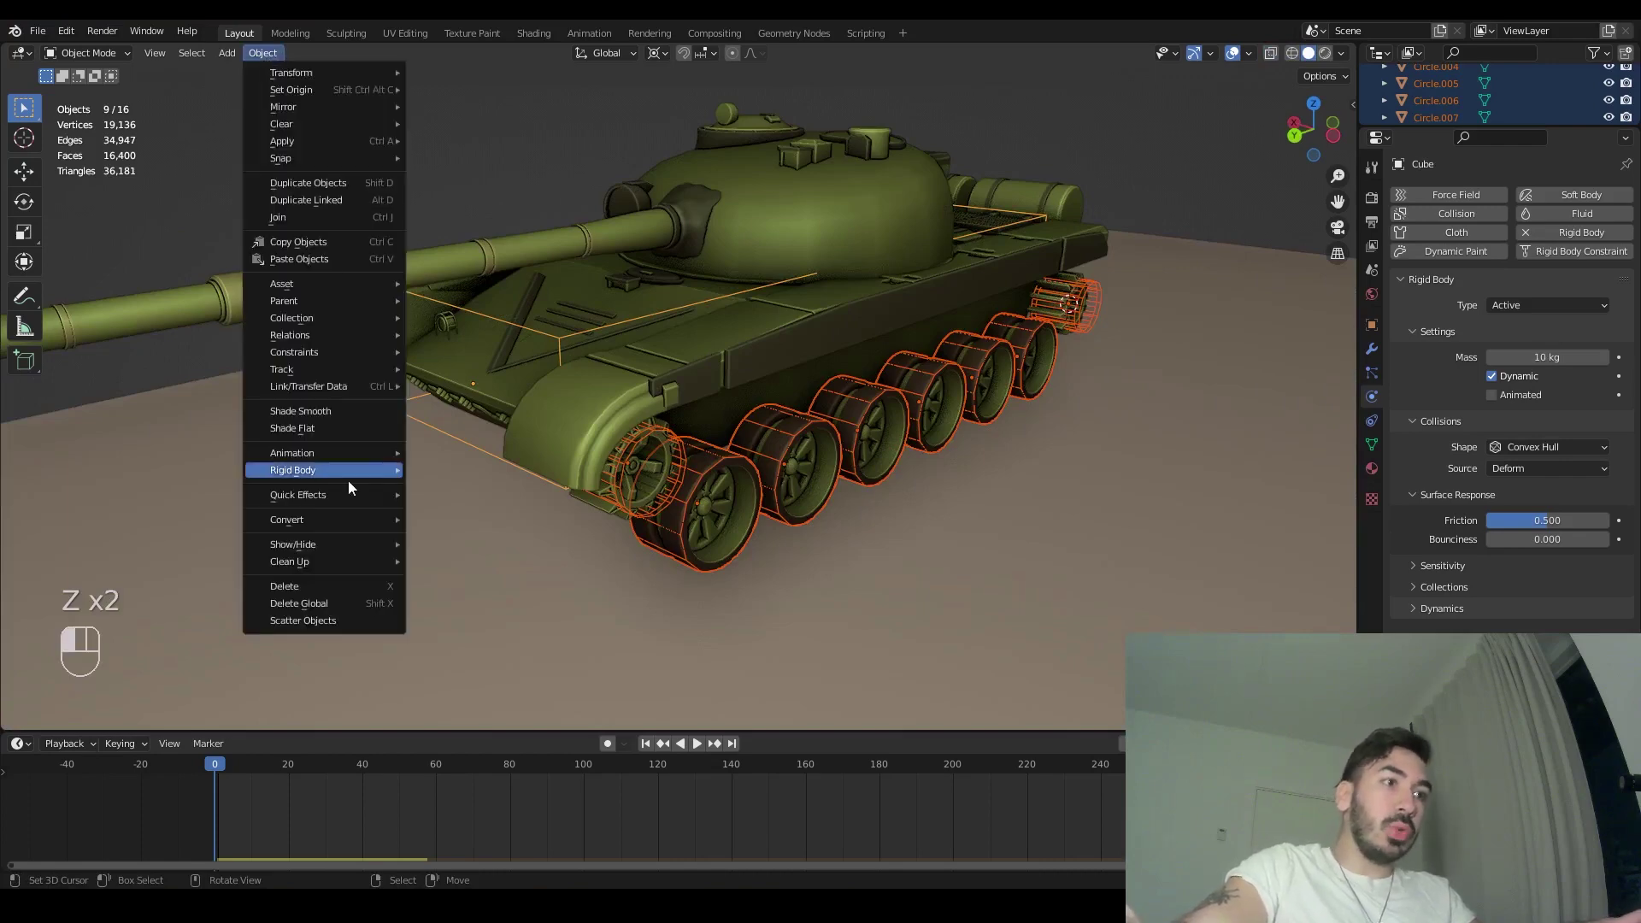
mouse_move(323, 475)
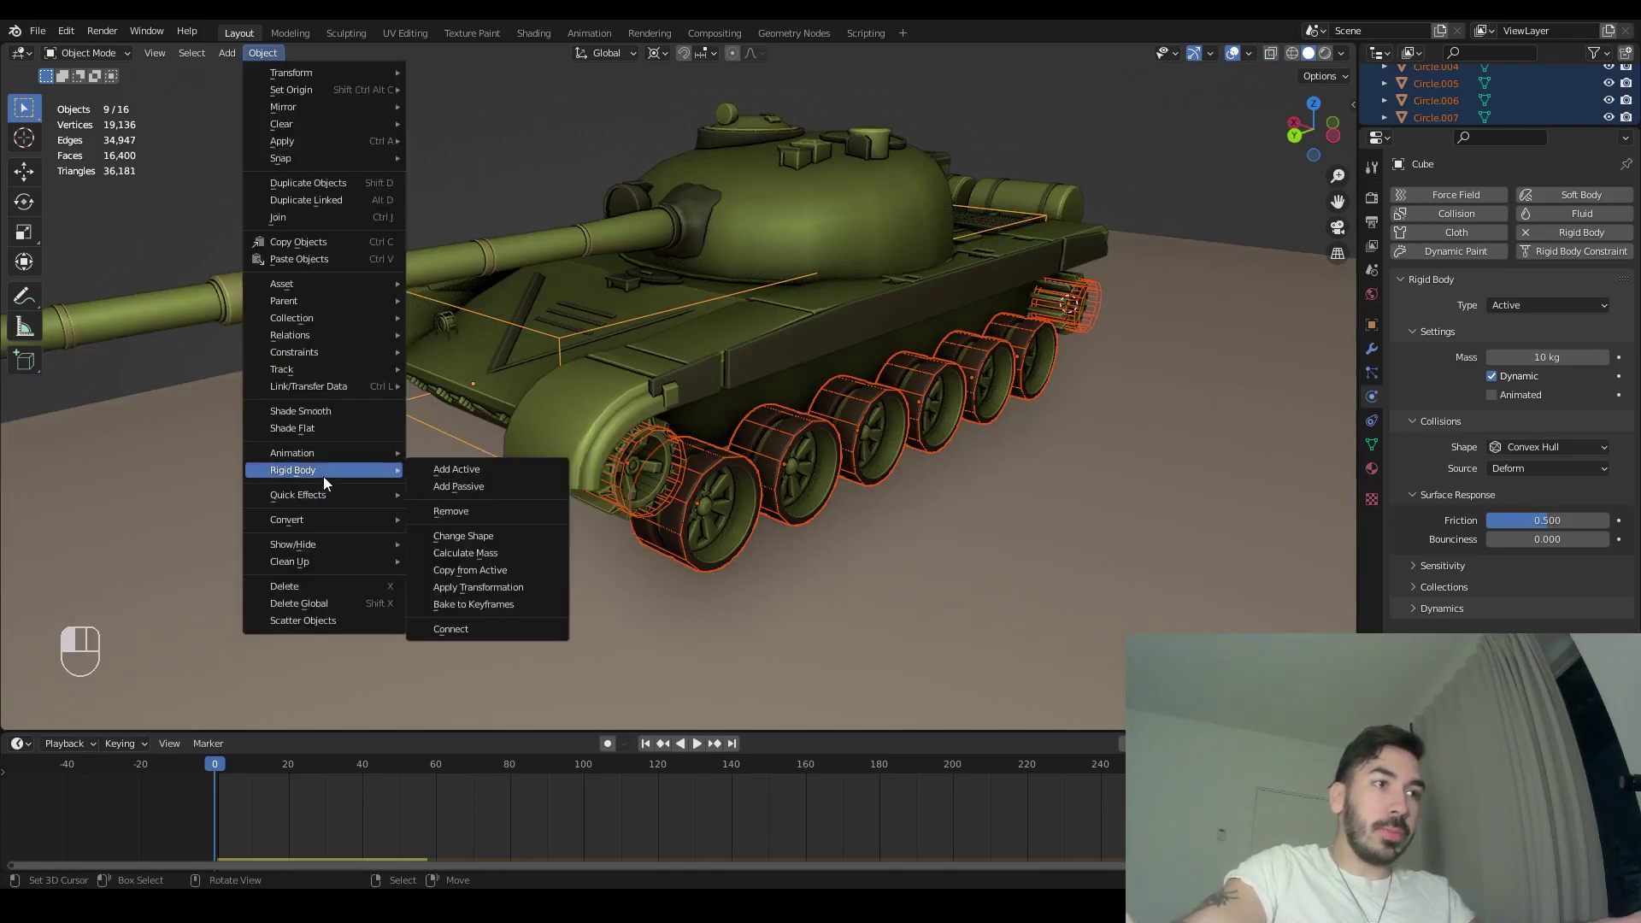
left_click(456, 624)
- Set the rigid body connections to type Generic Spring, location Selected and connection pattern Selected to Active
middle_click_drag(661, 542, 657, 171)
middle_click_drag(841, 202, 368, 511, "shift")
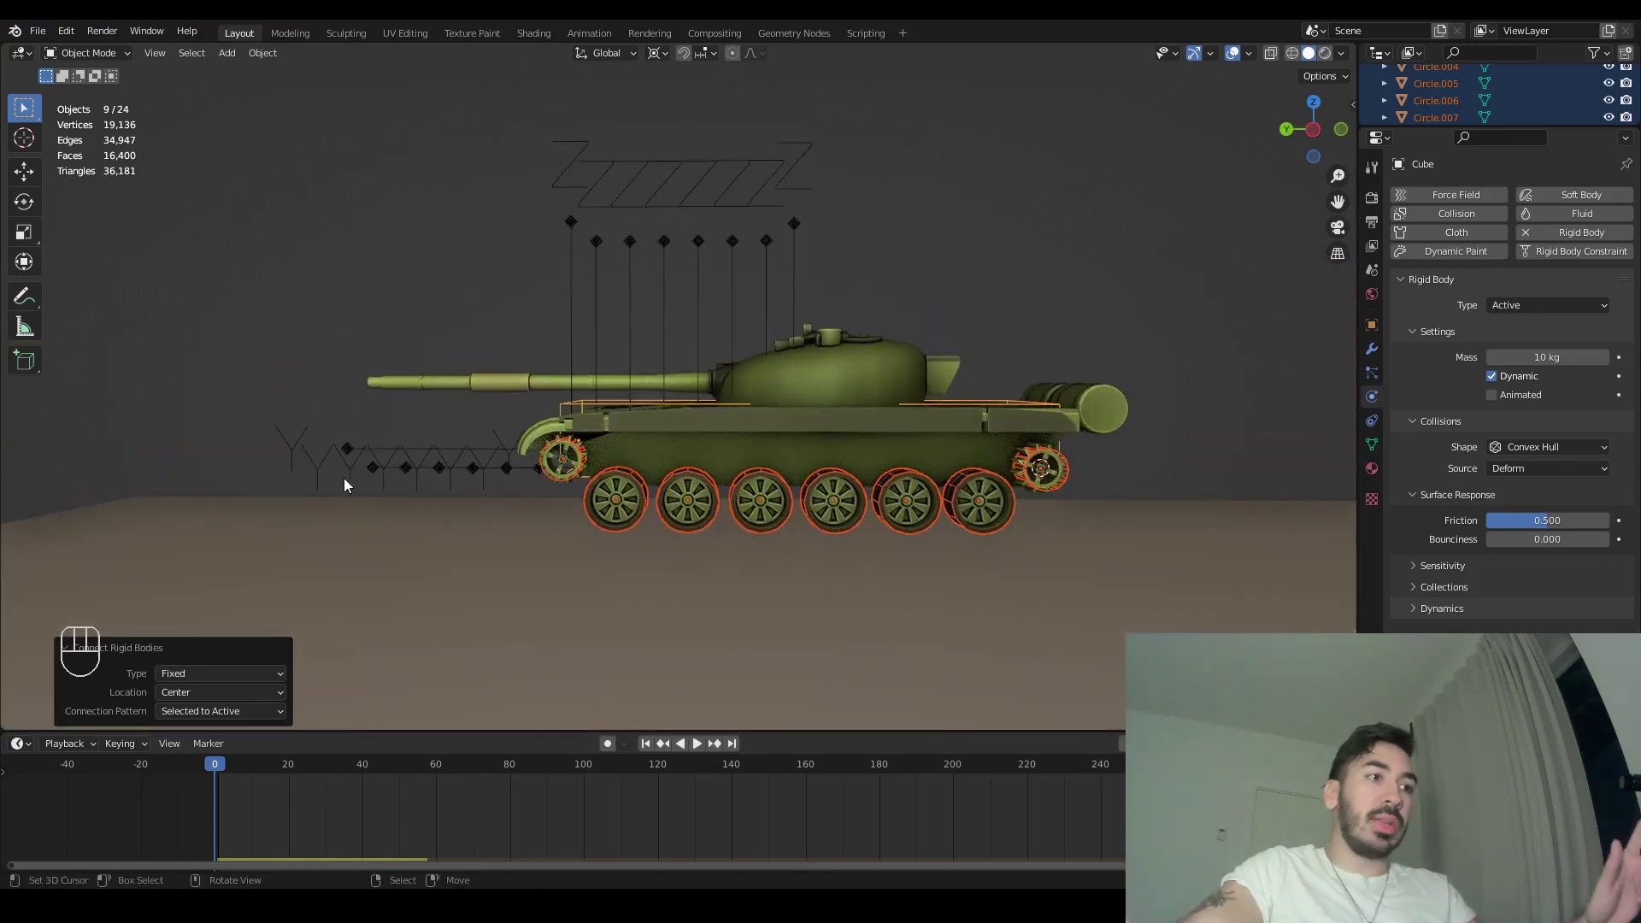
left_click(165, 676)
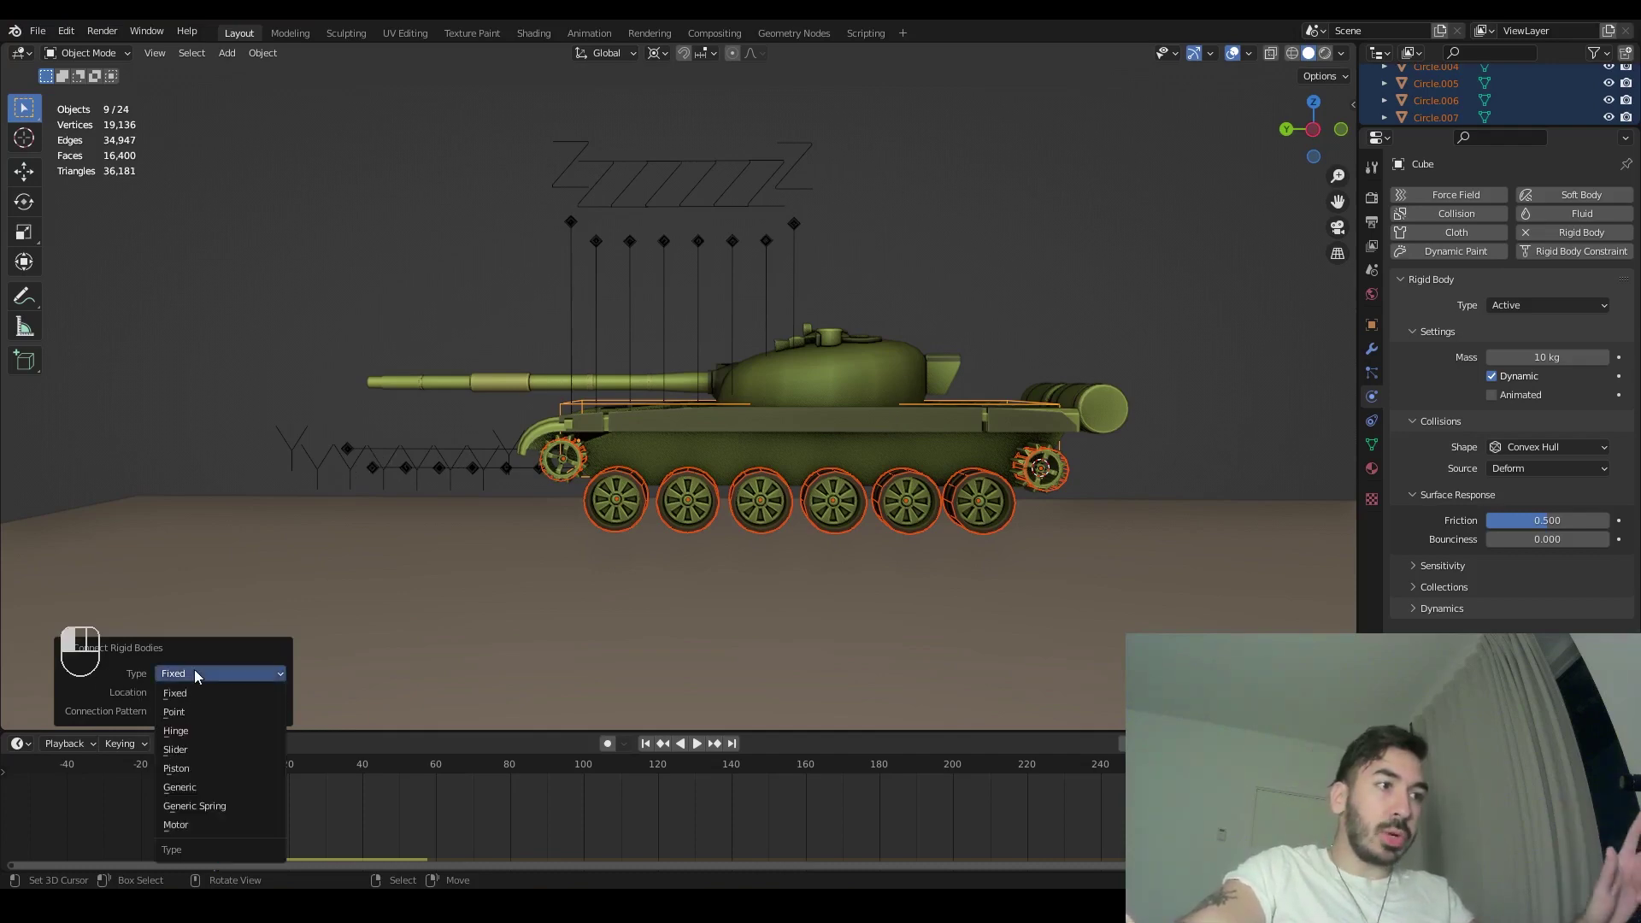
left_click(203, 806)
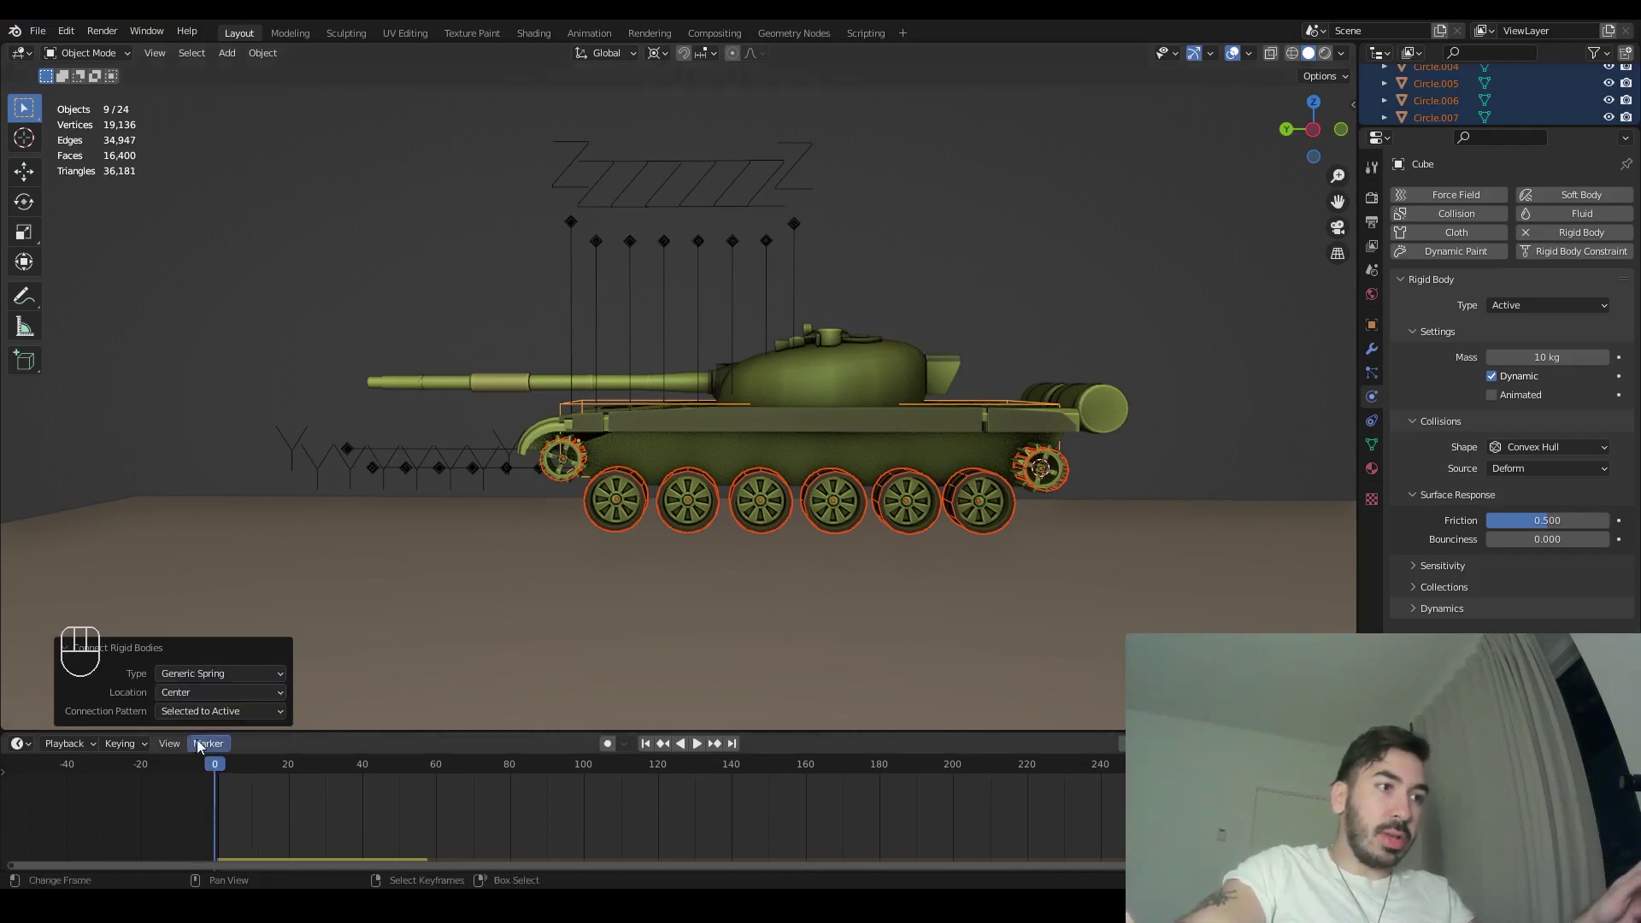
left_click(186, 691)
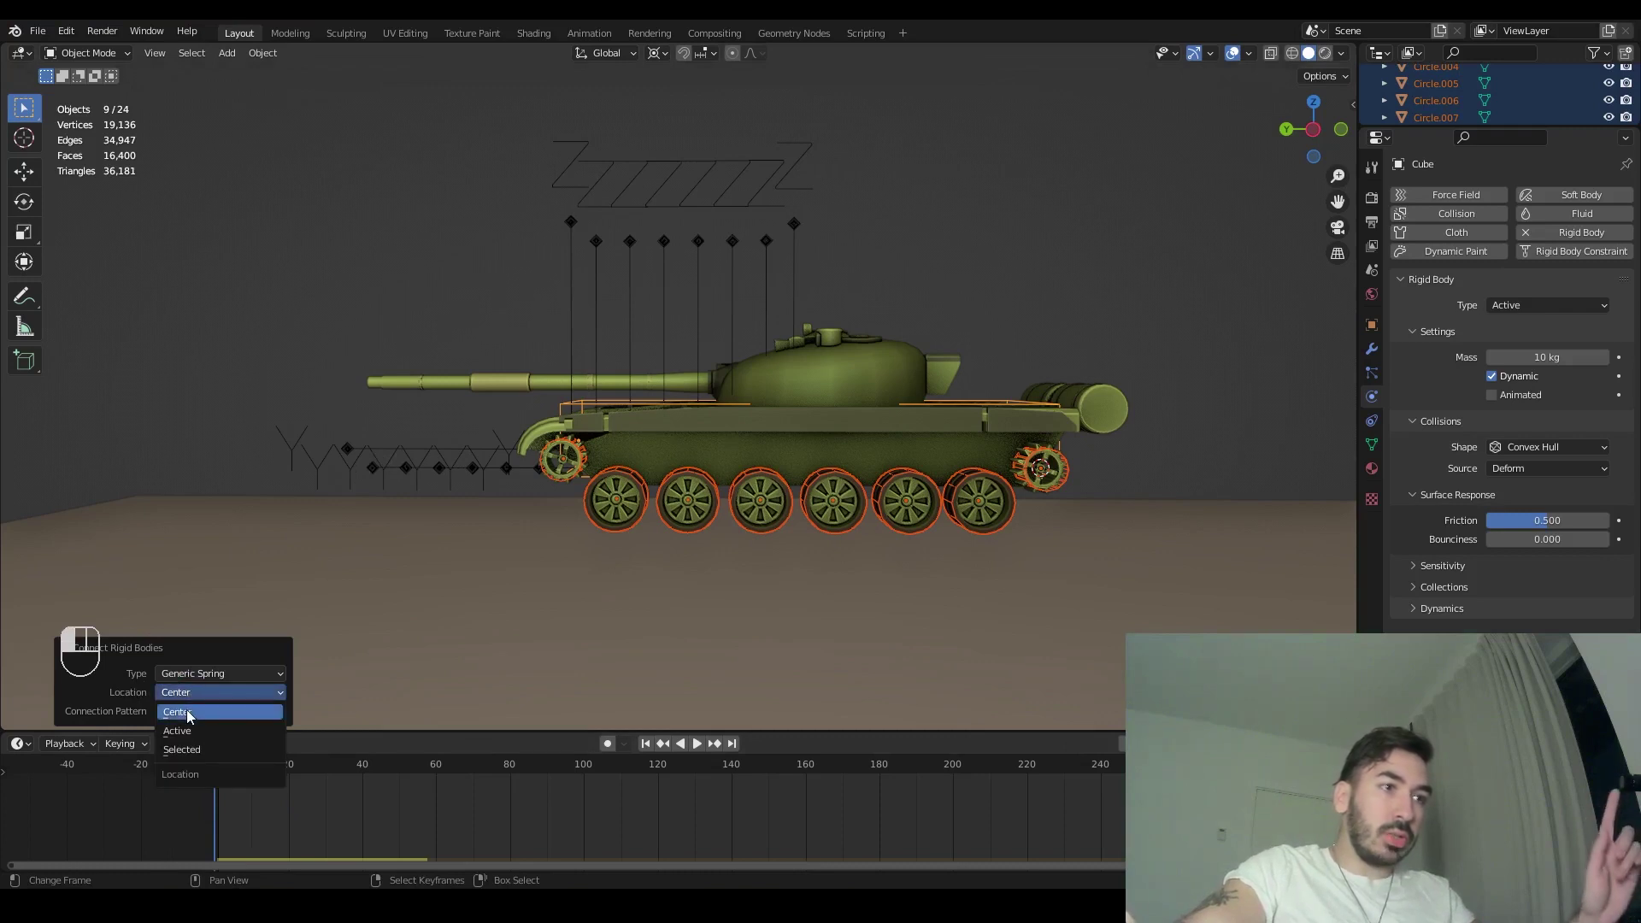
left_click(182, 749)
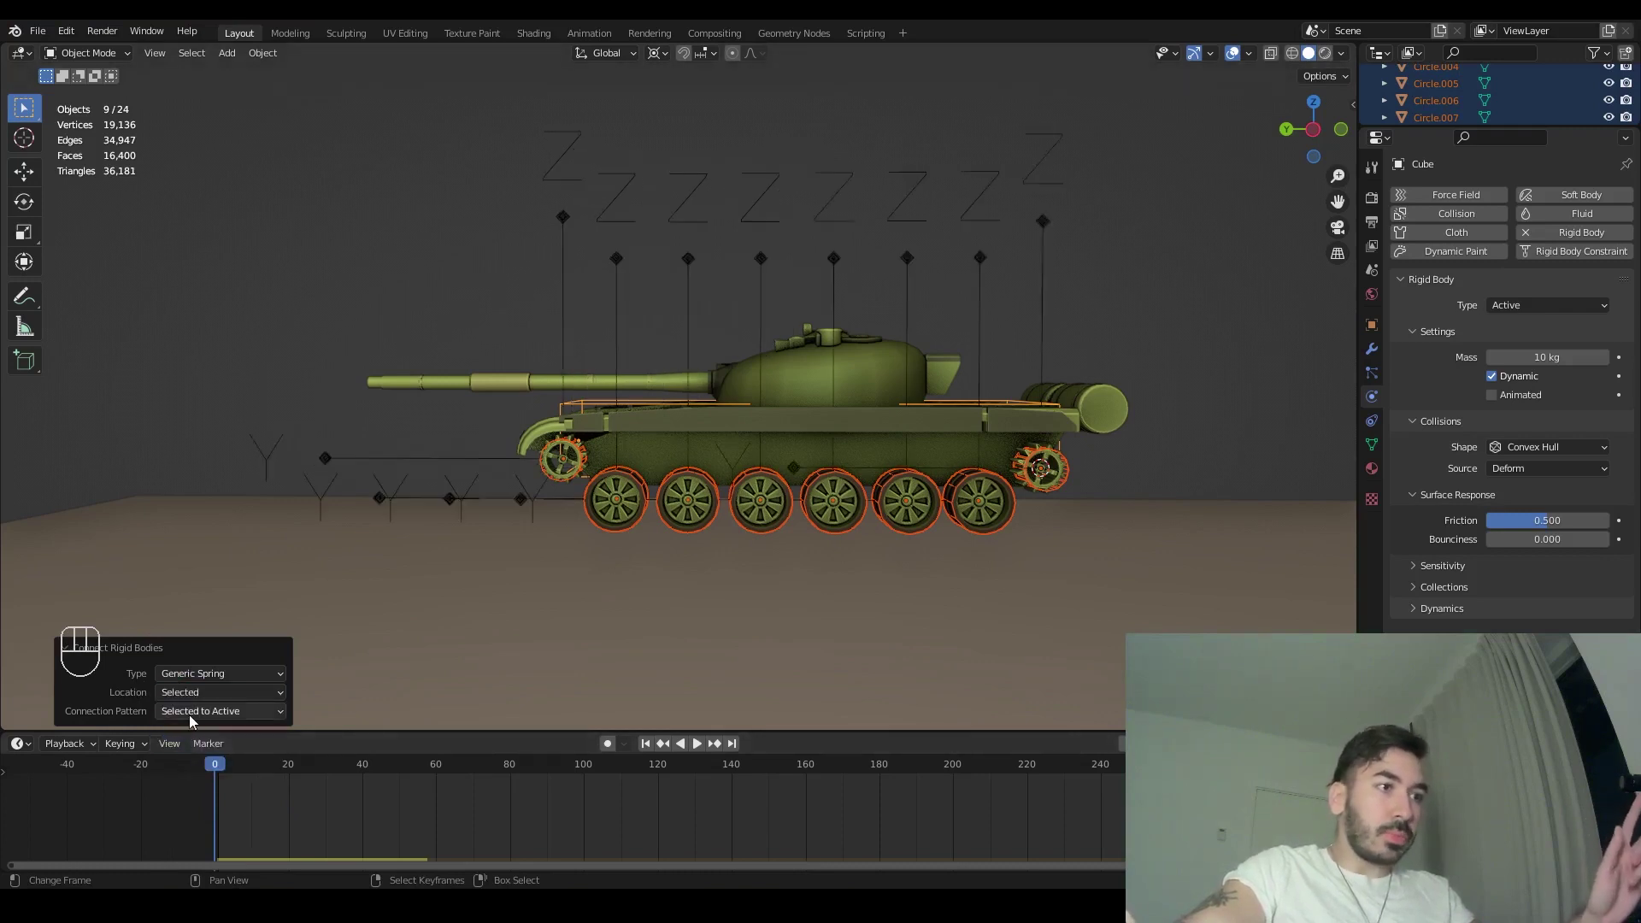
left_click(189, 716)
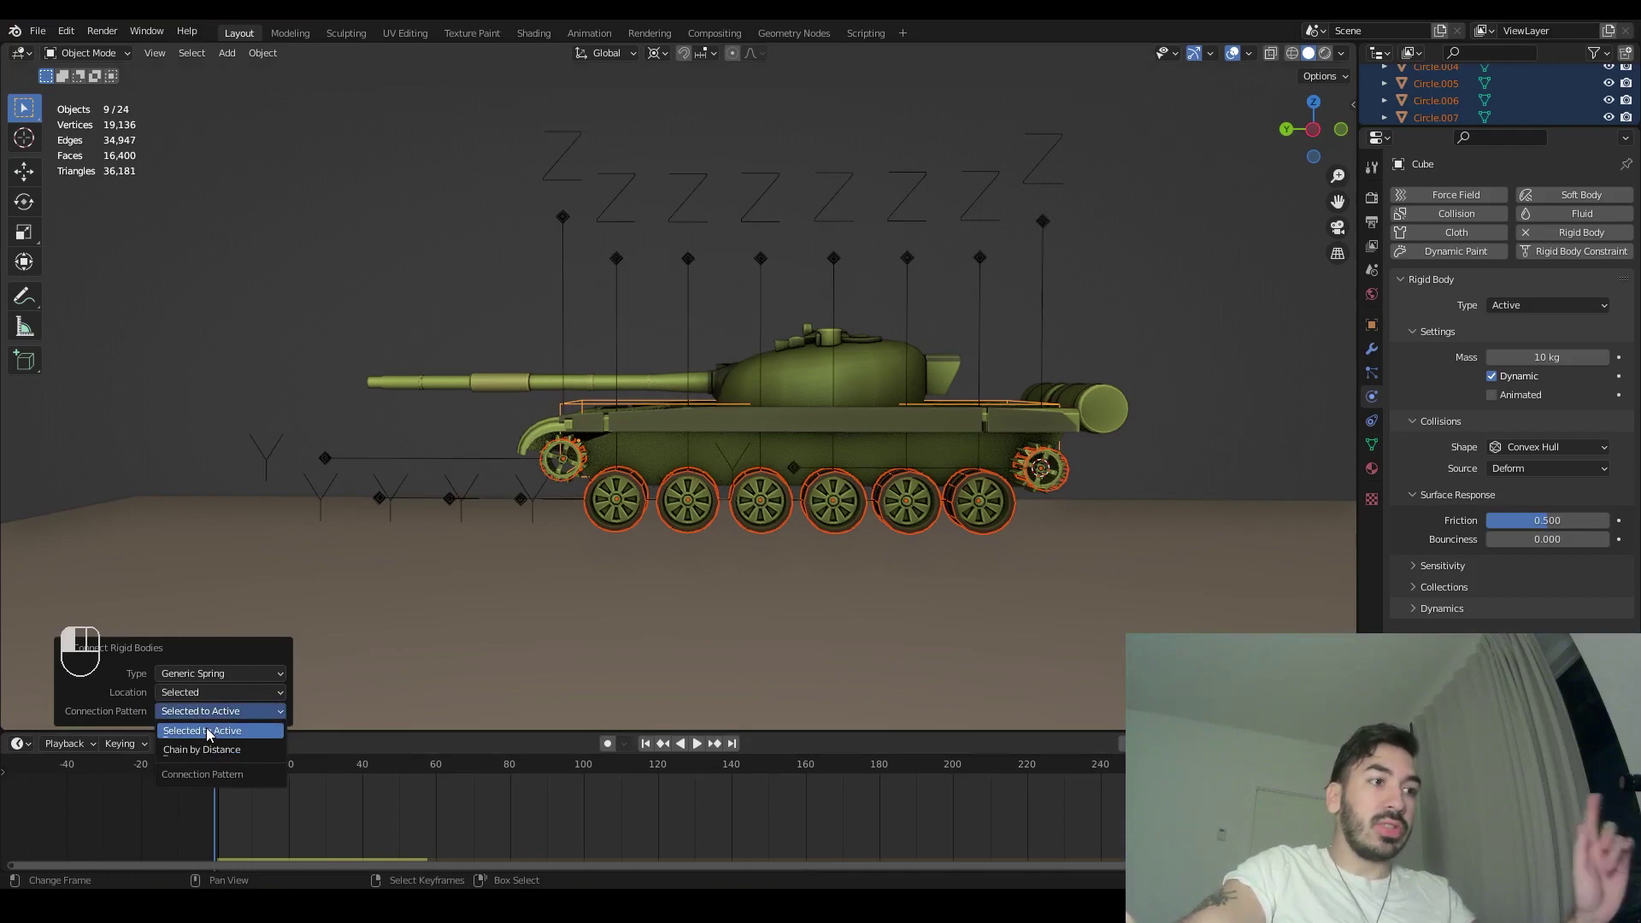
left_click(207, 731)
- Select all eight constraint empties and scale them to 0.2 around their individual origins
scroll(793, 448, "down", 1)
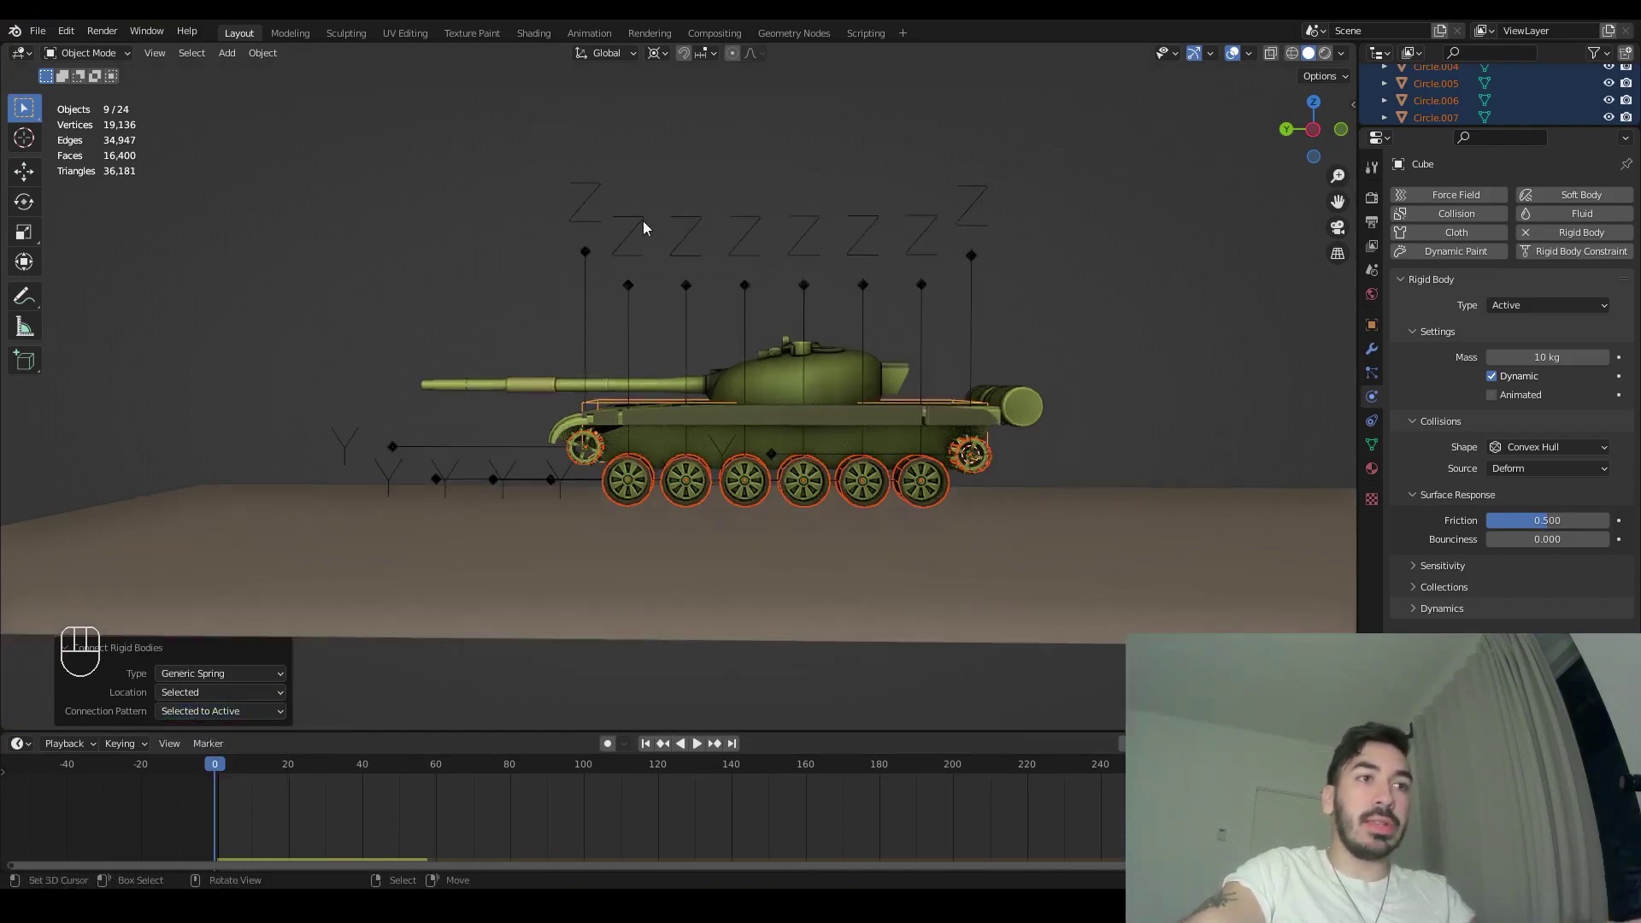
middle_click_drag(813, 256, 654, 331)
scroll(654, 331, "up", 3)
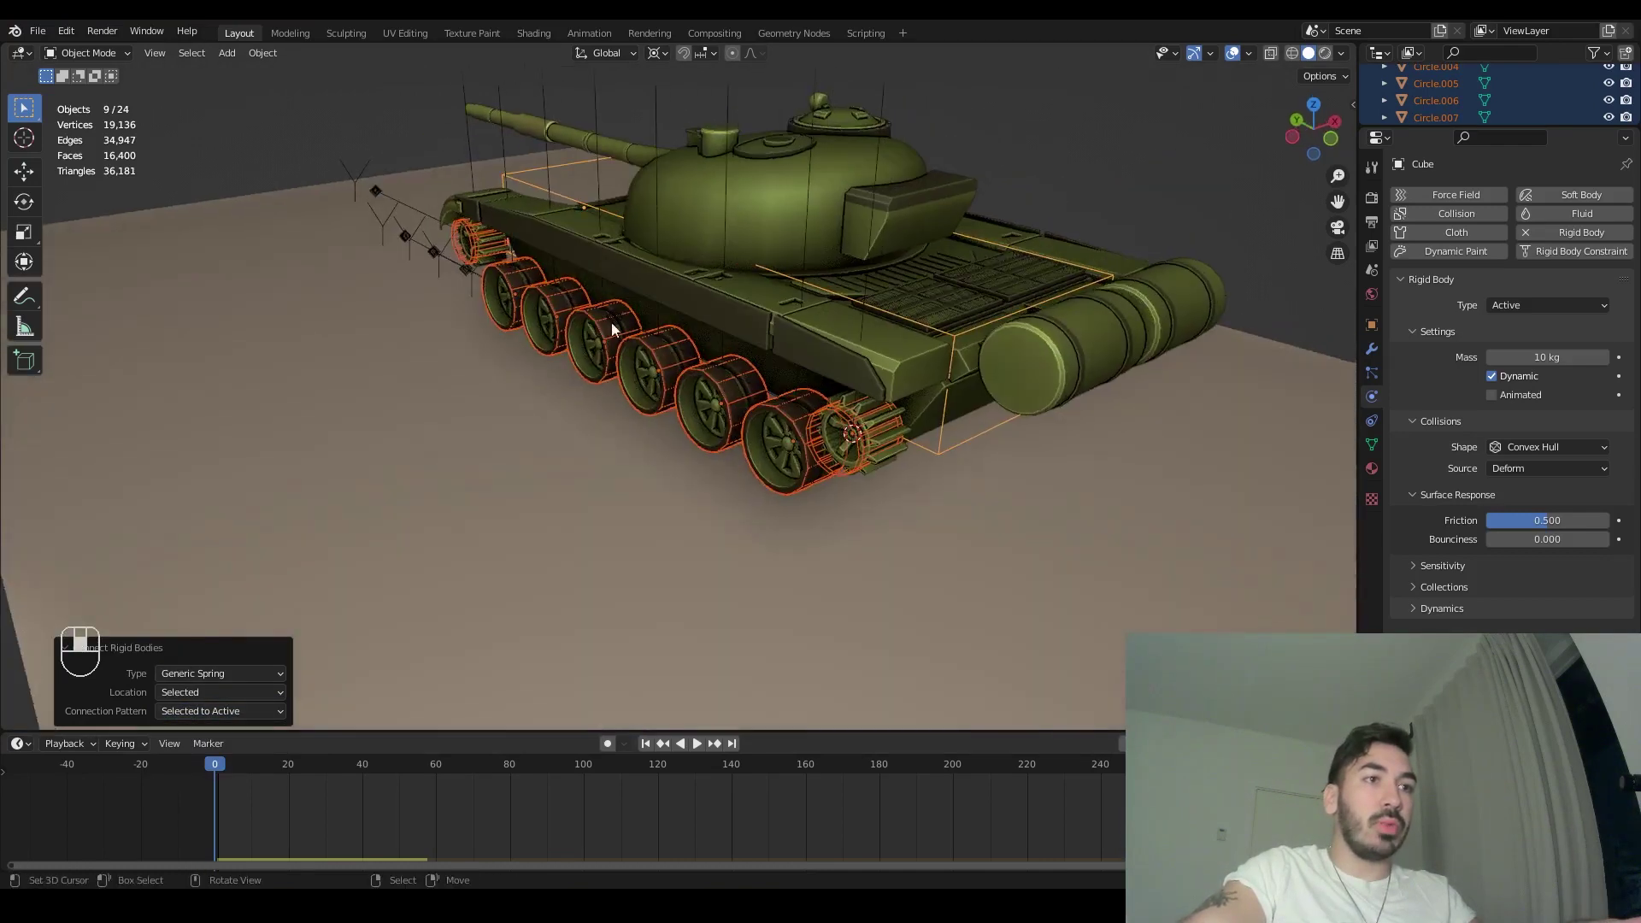
mouse_move(410, 201)
middle_mouse_down()
mouse_move(767, 245)
mouse_move(617, 425)
mouse_move(659, 403)
middle_mouse_up()
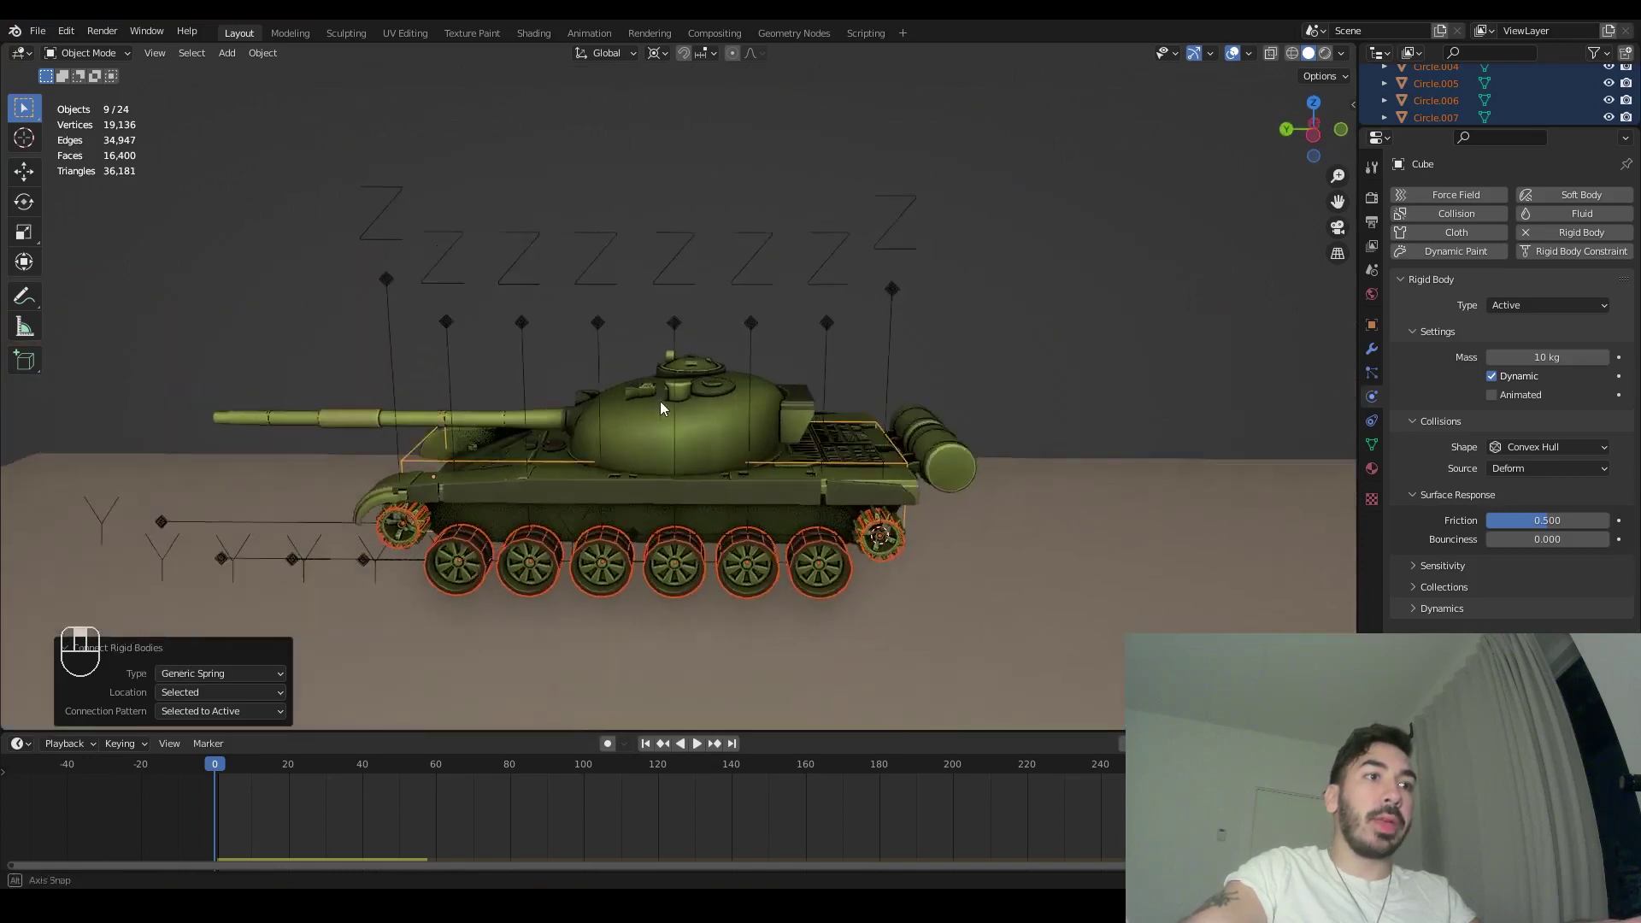
key("shift+z")
key("a")
key("a")
key("b")
left_click_drag(319, 135, 1004, 341)
middle_click_drag(1003, 342, 851, 210)
left_click(659, 53)
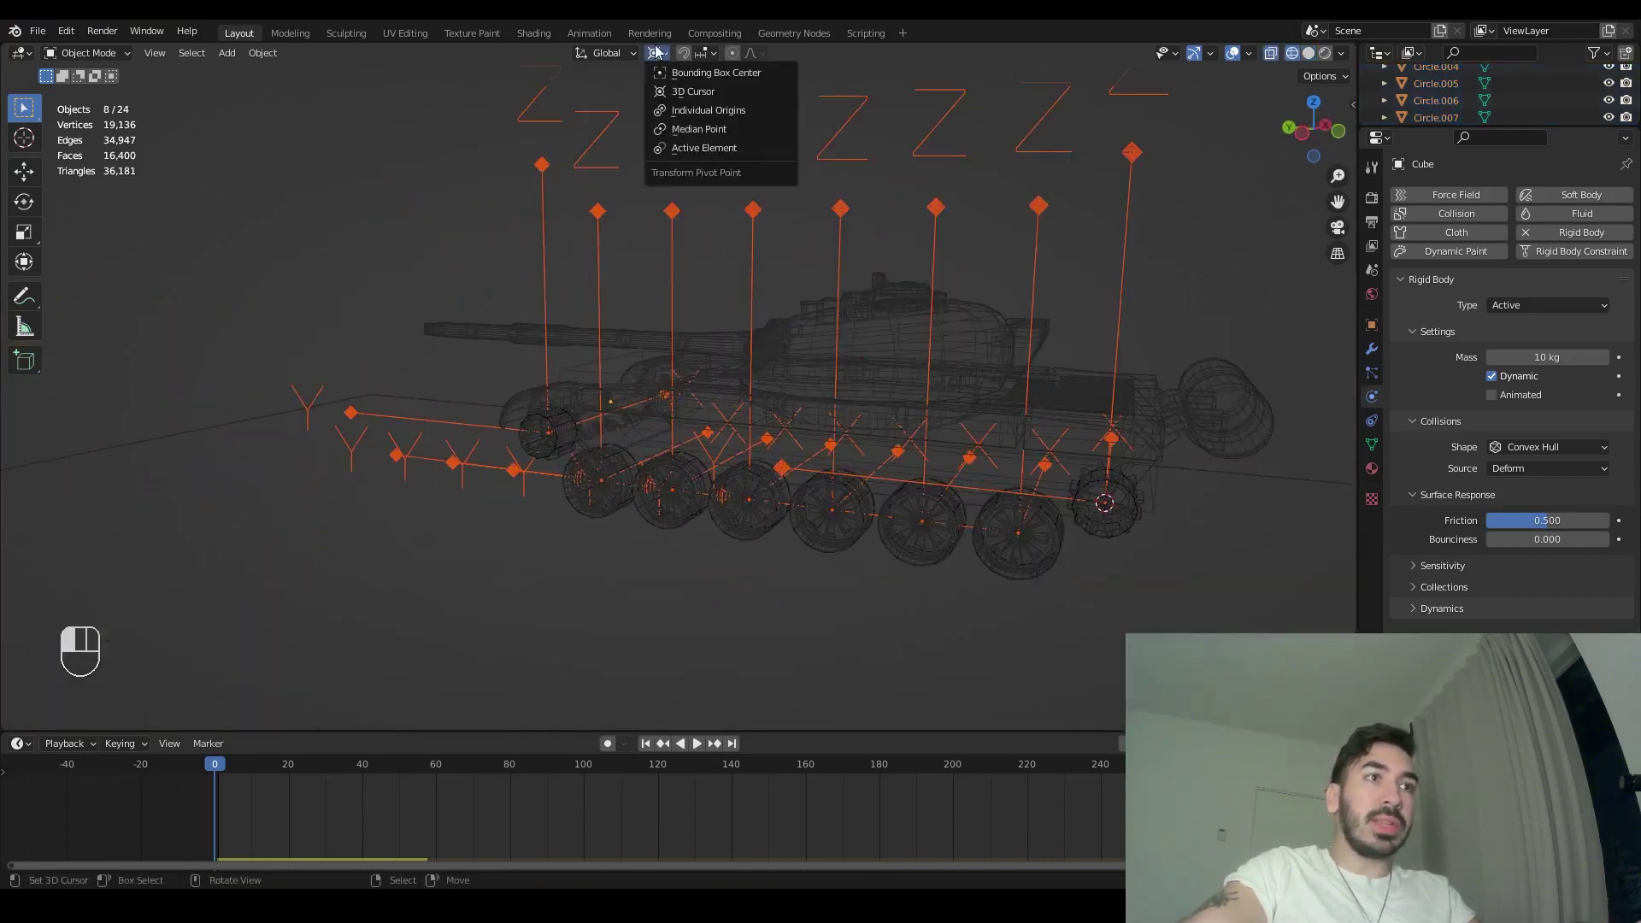
left_click(695, 112)
type("s")
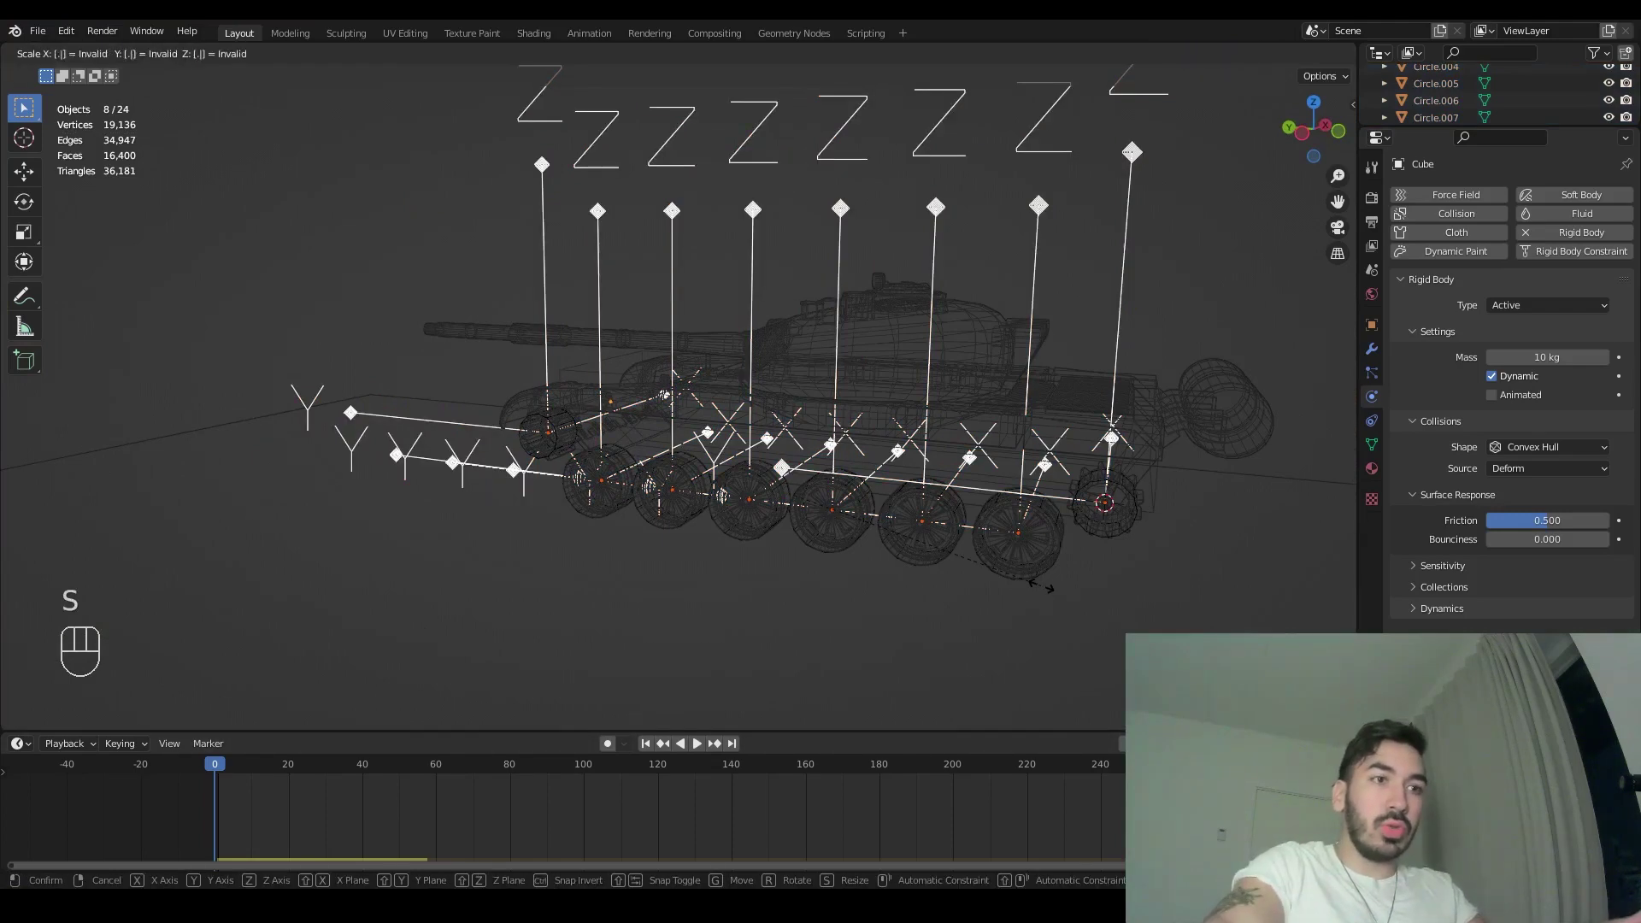
type(".2")
key("Return")
key("shift+z")
- Move the constraint empties about -0.07 m along the X axis
middle_click_drag(871, 560, 855, 402)
scroll(831, 373, "up", 3)
key("g")
key("y")
right_click(805, 386)
key("g")
middle_click(798, 389)
left_click(773, 405)
scroll(762, 411, "down", 4)
middle_click_drag(855, 401, 641, 377, "shift")
scroll(790, 371, "up", 3)
key("g")
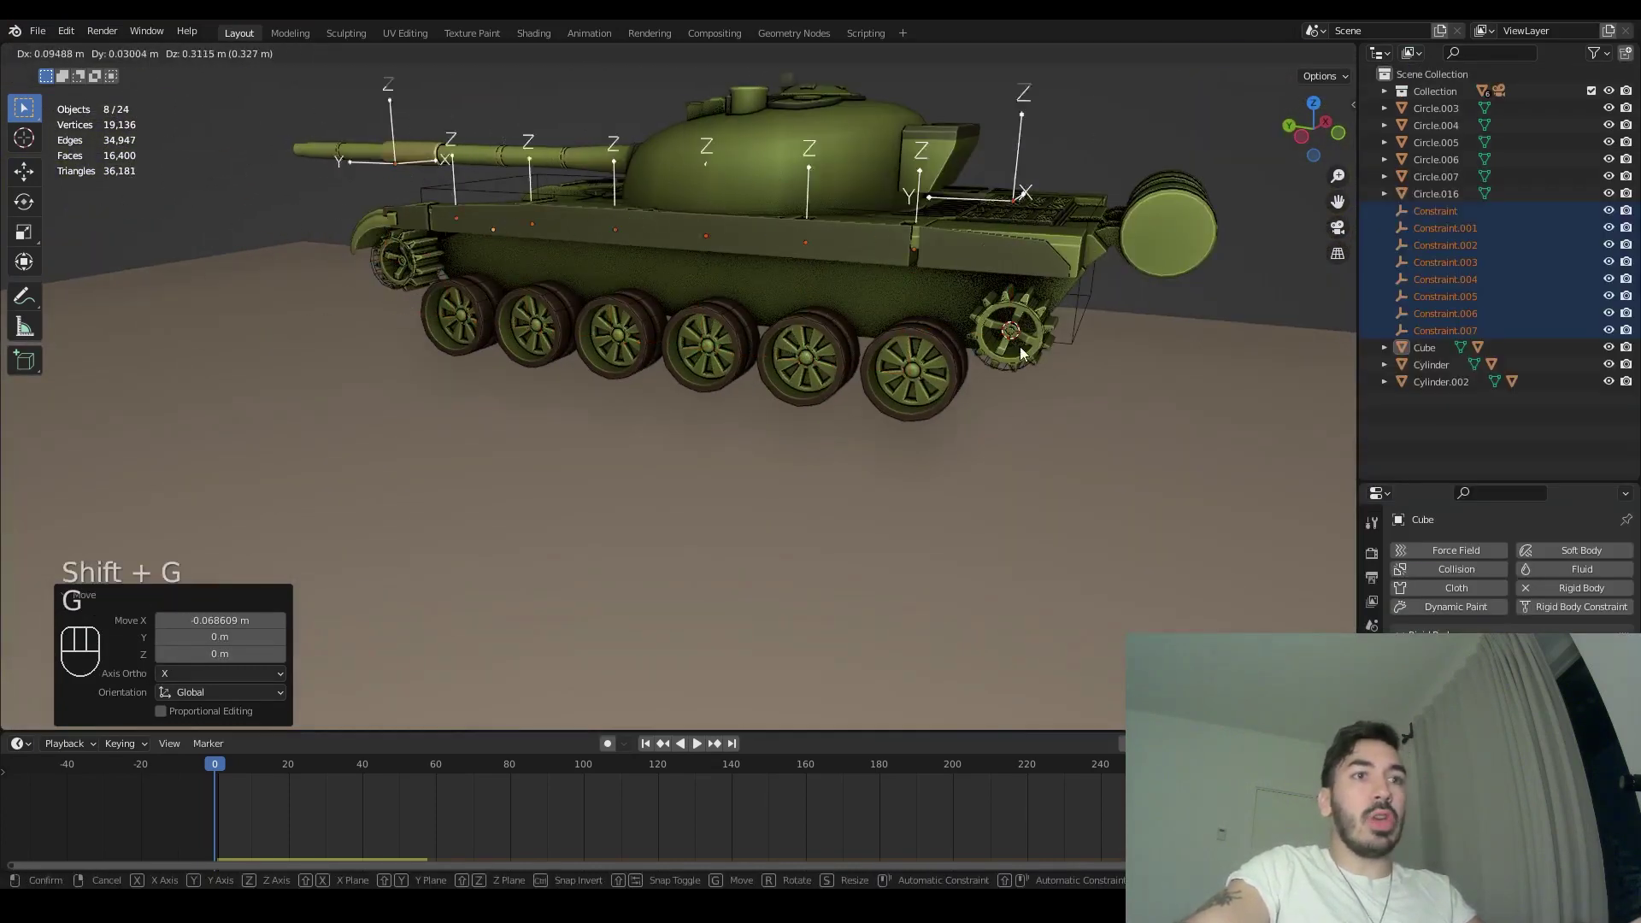
right_click(780, 350)
- Keep the outliner in View Layer display mode and add a new collection to the scene
left_click(1411, 53)
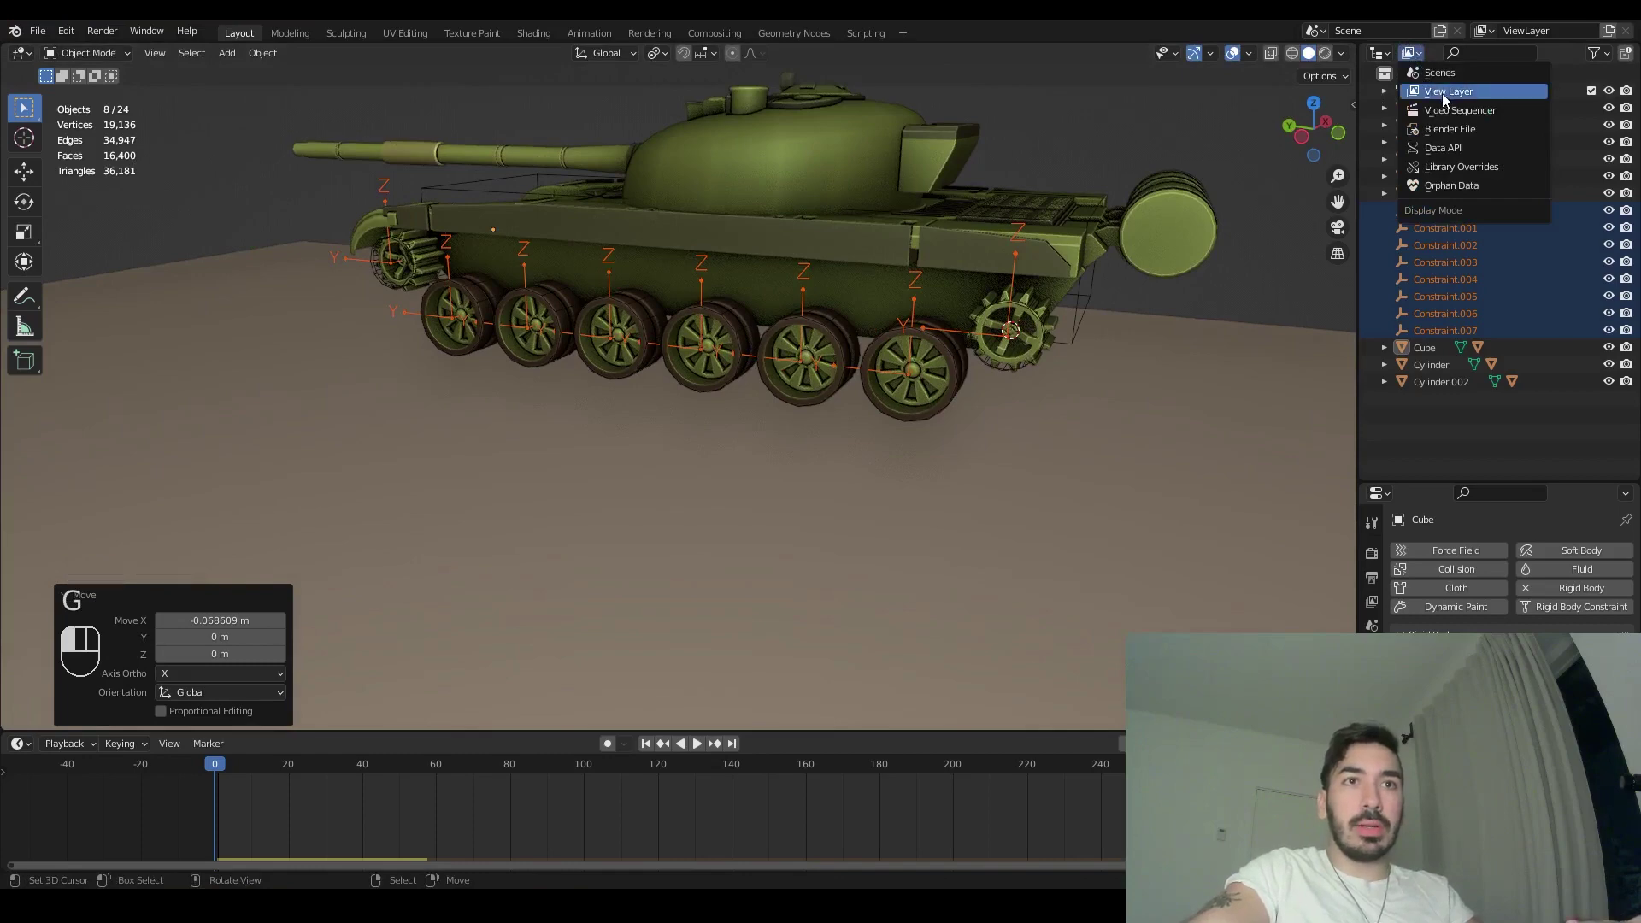
left_click(1444, 93)
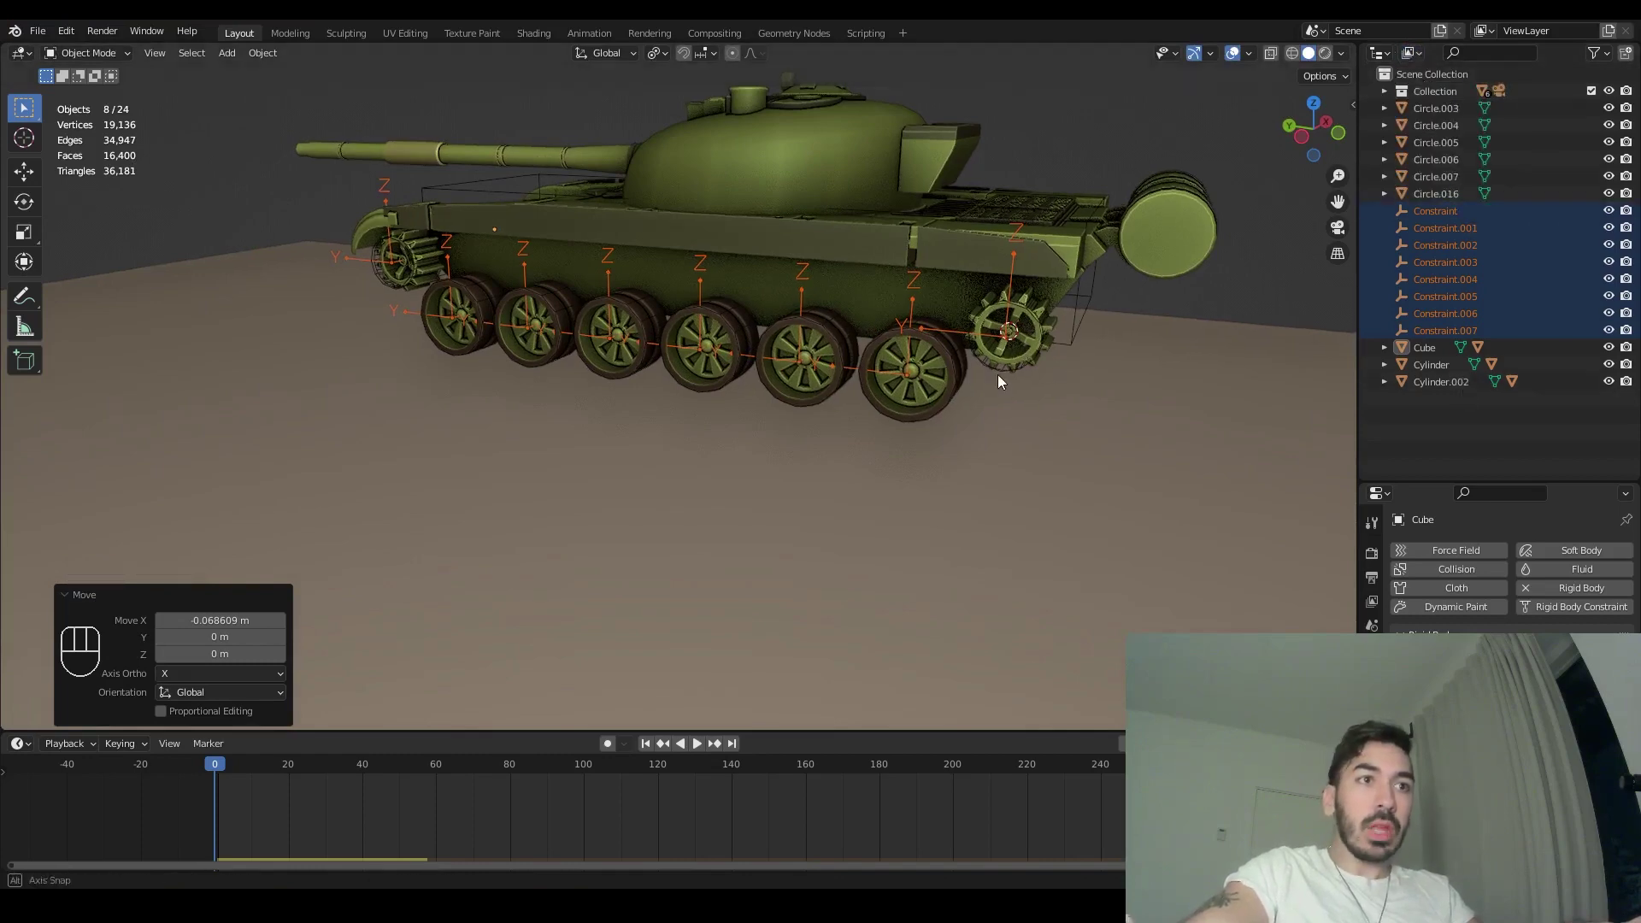
middle_click_drag(1002, 374, 983, 382)
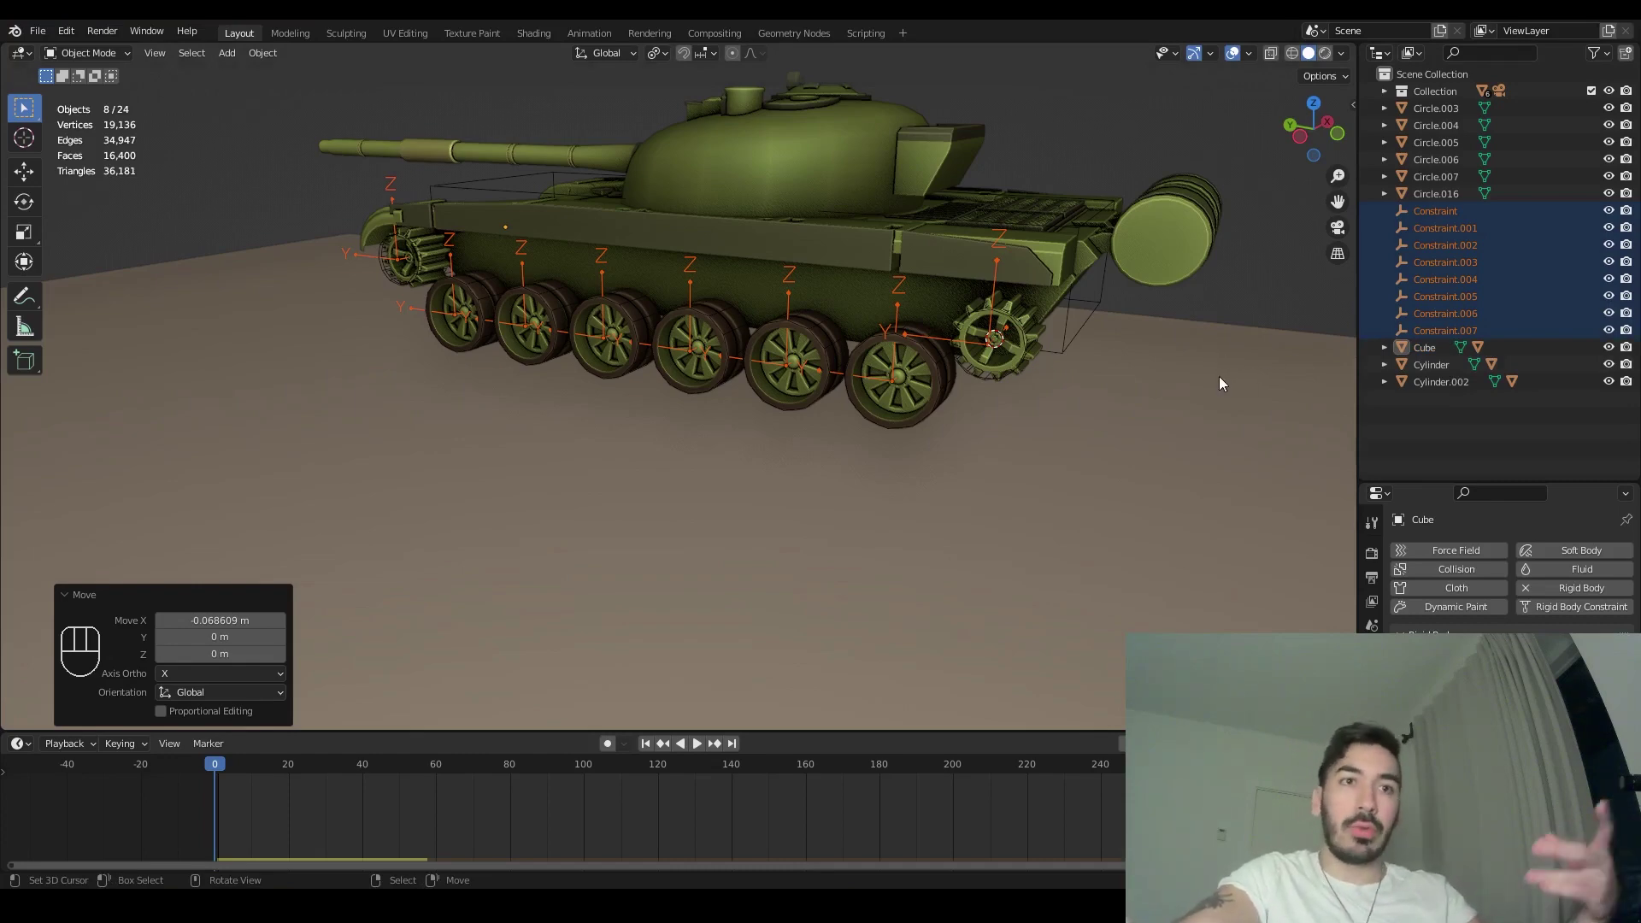
left_click(1412, 413)
right_click(1412, 413)
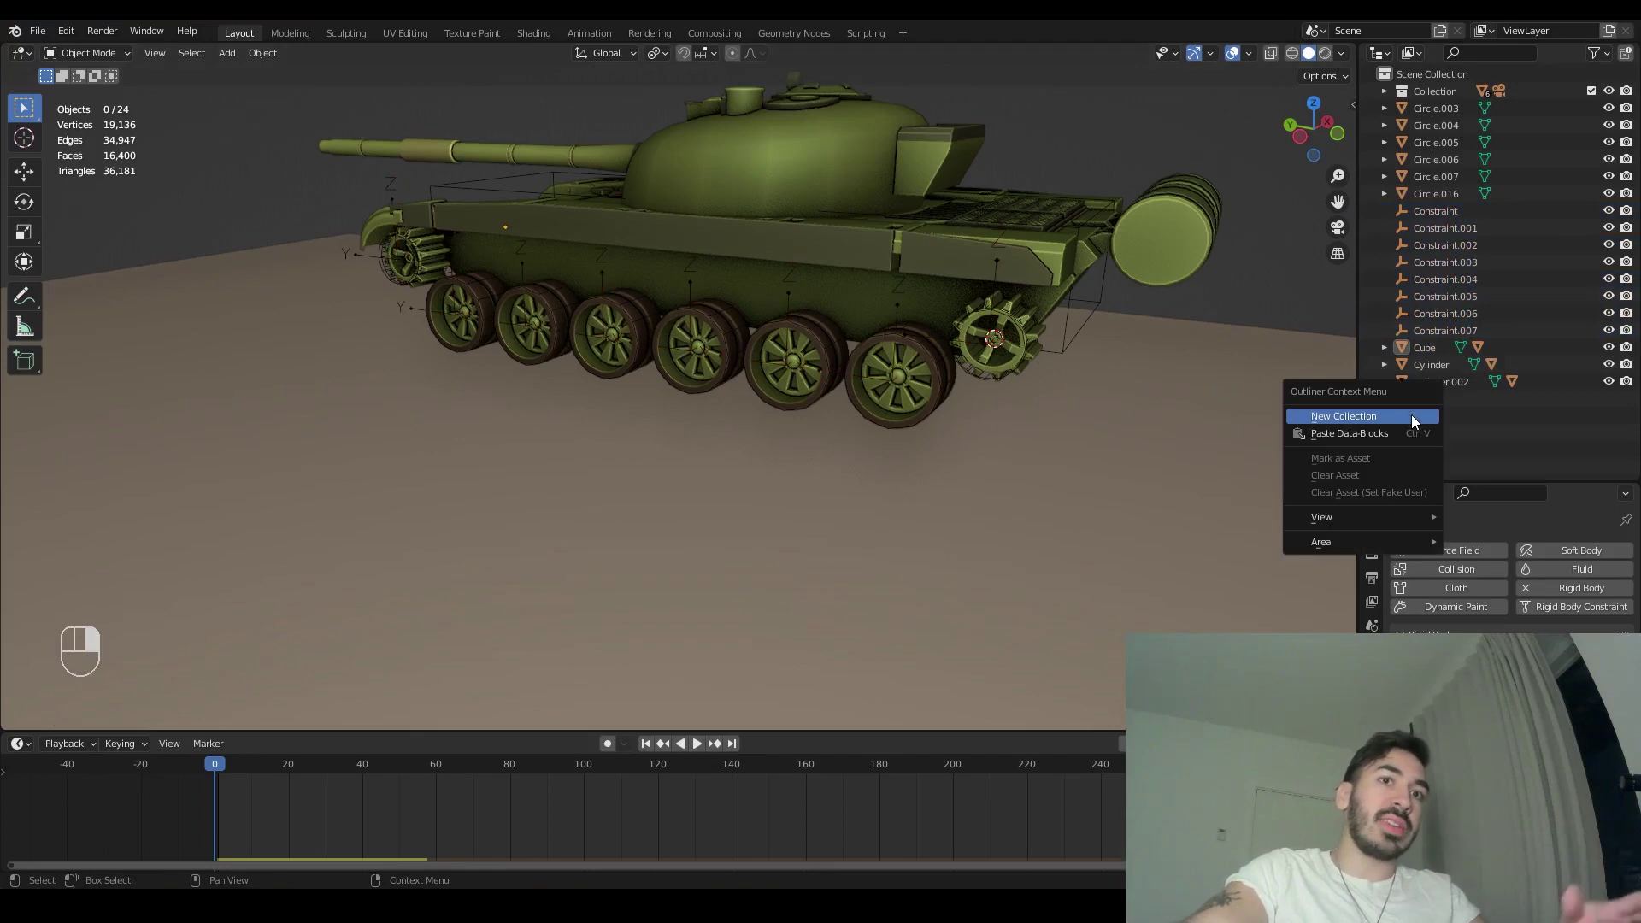
left_click(1393, 418)
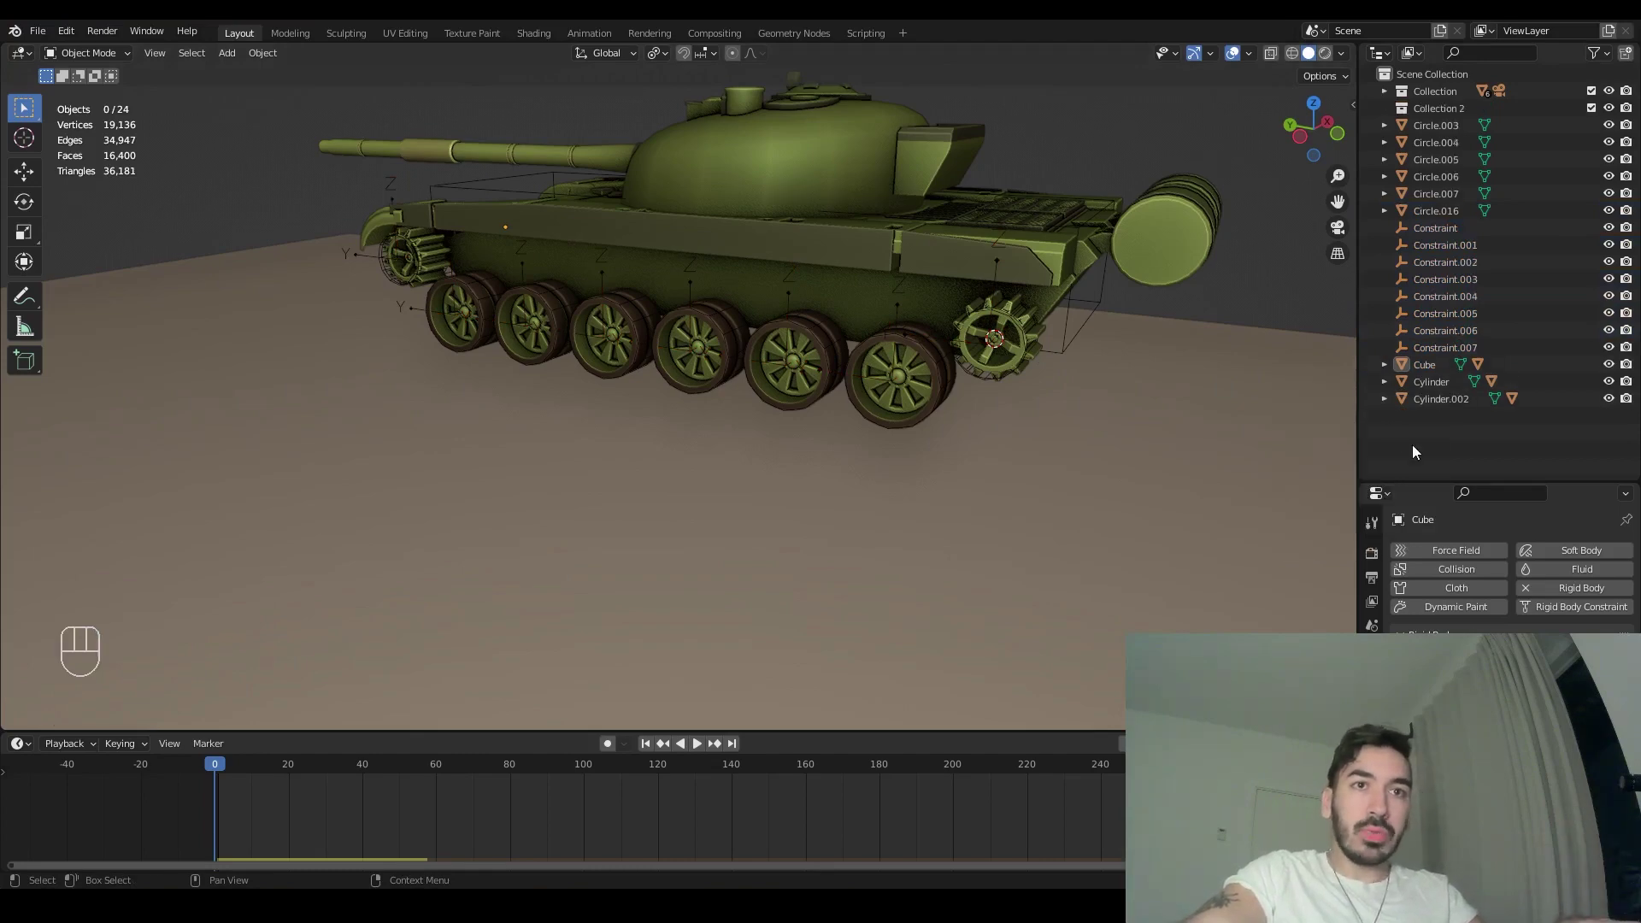
- Rename the new collection Wheels and move the road wheels, both sprockets and their cylinders into it
double_click(1436, 109)
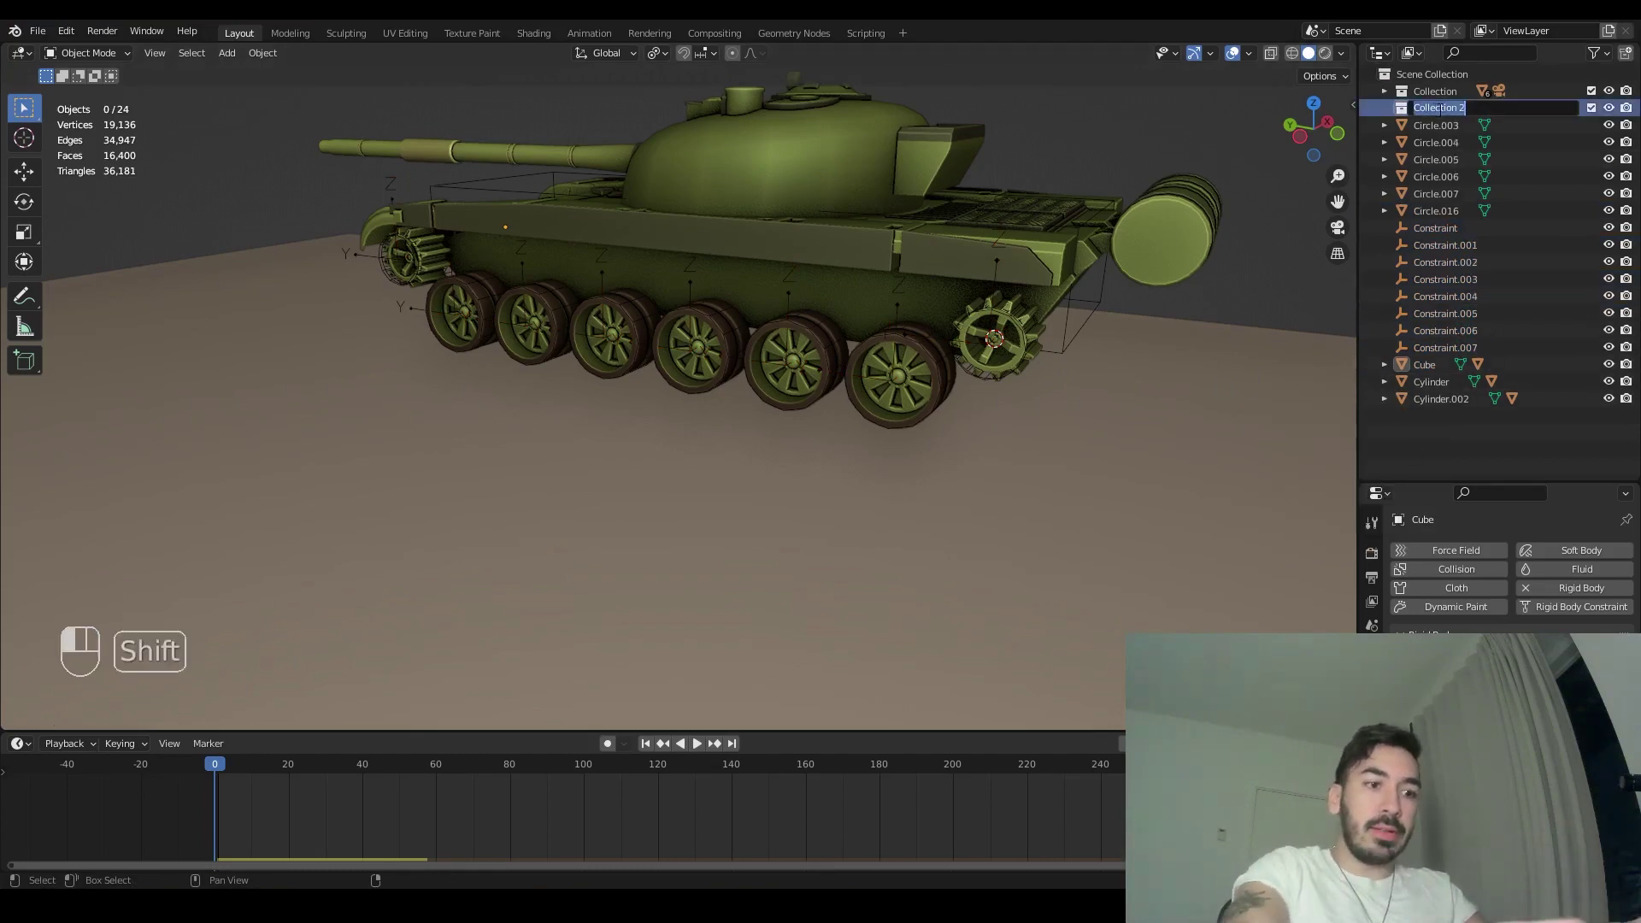
left_click(979, 378)
left_click(983, 368)
left_click(919, 390, "shift")
left_click(782, 383, "shift")
left_click(688, 382, "shift")
left_click(611, 342, "shift")
left_click(537, 350, "shift")
left_click(461, 338, "shift")
left_click(402, 261, "shift")
left_click(391, 277, "shift")
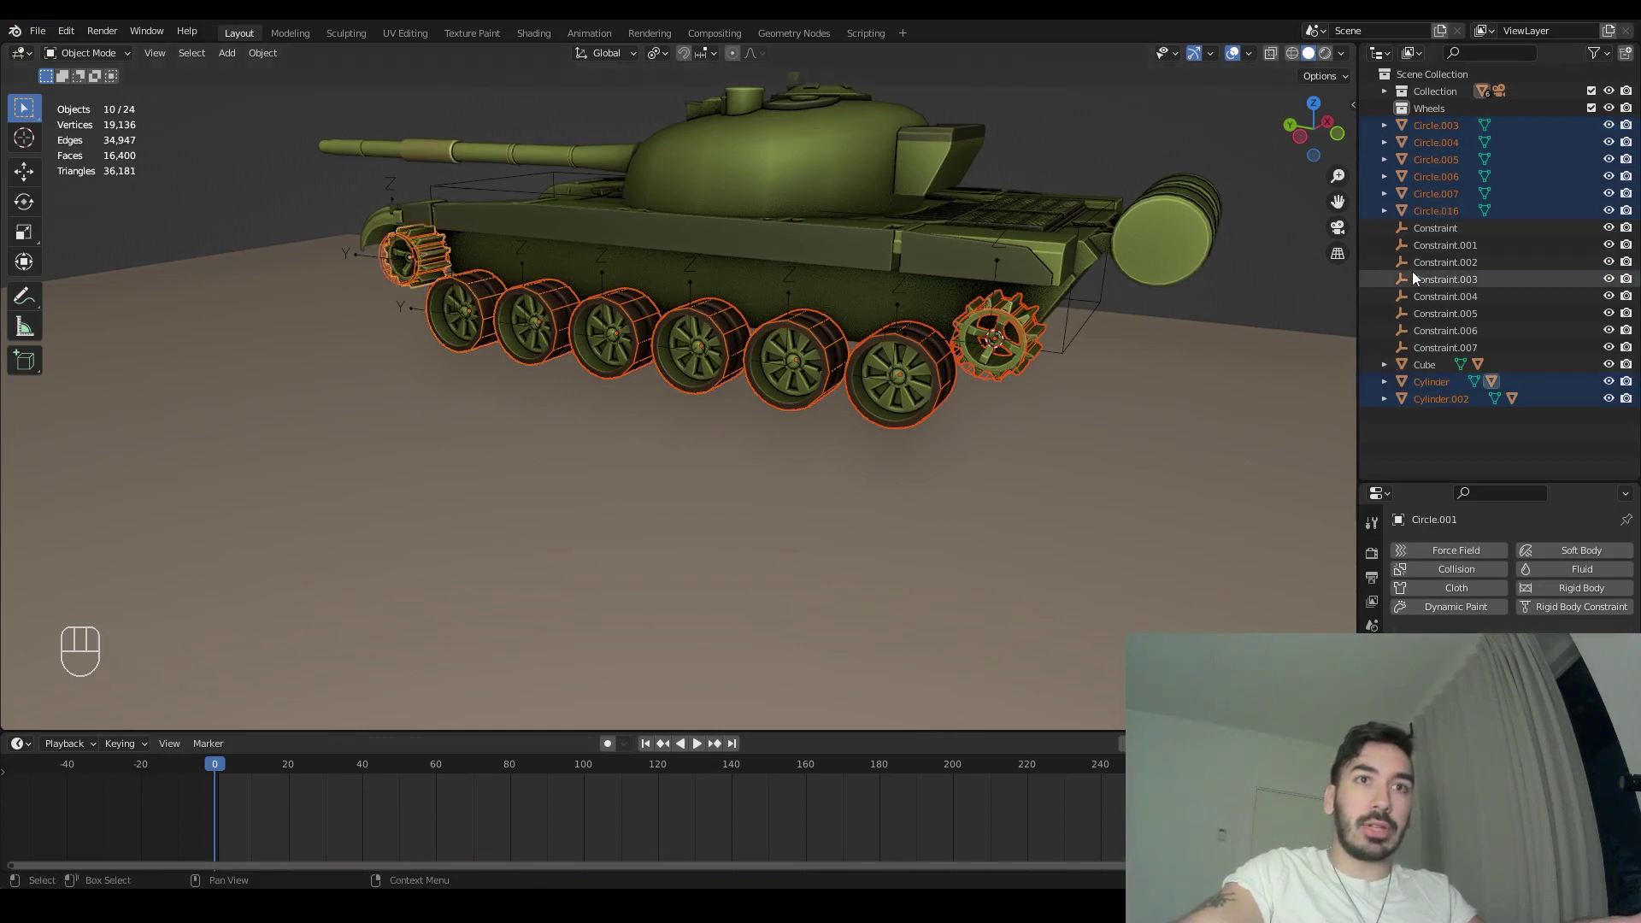
left_click_drag(1429, 141, 1436, 110)
left_click(1384, 107)
- Add another collection to the scene and name it Wheel Constraints
right_click(1461, 290)
left_click(1453, 294)
left_click(1441, 128)
double_click(1441, 128)
type("Wheel Constraints")
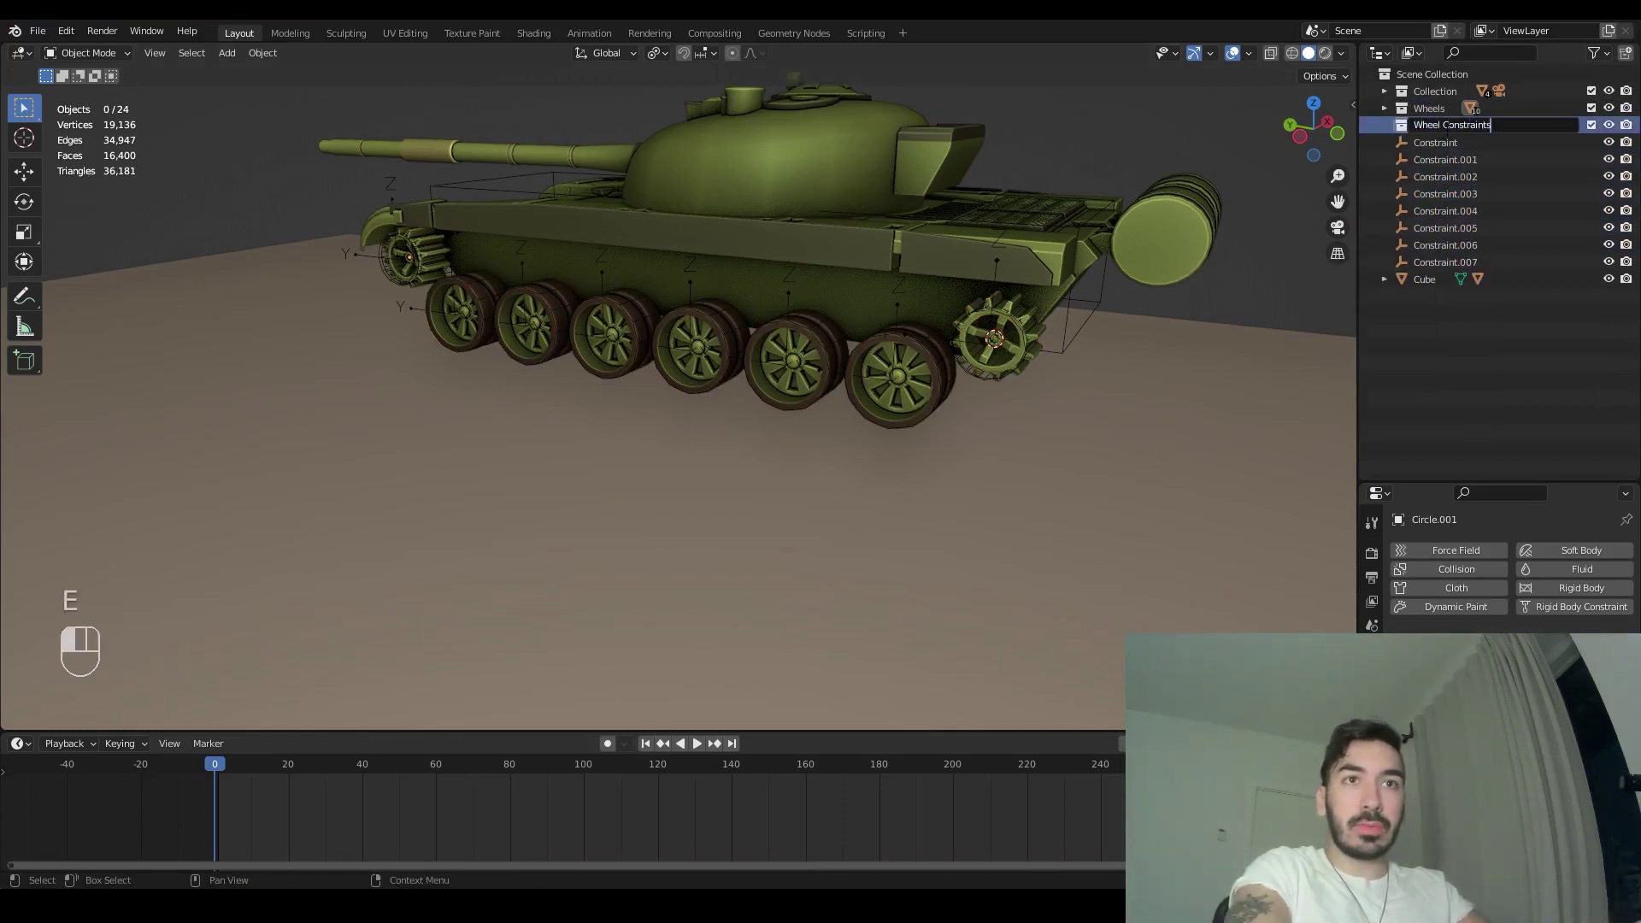
- Move all eight constraint empties into the Wheel Constraints collection and save the file
left_click(1442, 144)
left_click(1451, 264, "shift")
scroll(1308, 291, "down", 3)
key("g")
right_click(1267, 214)
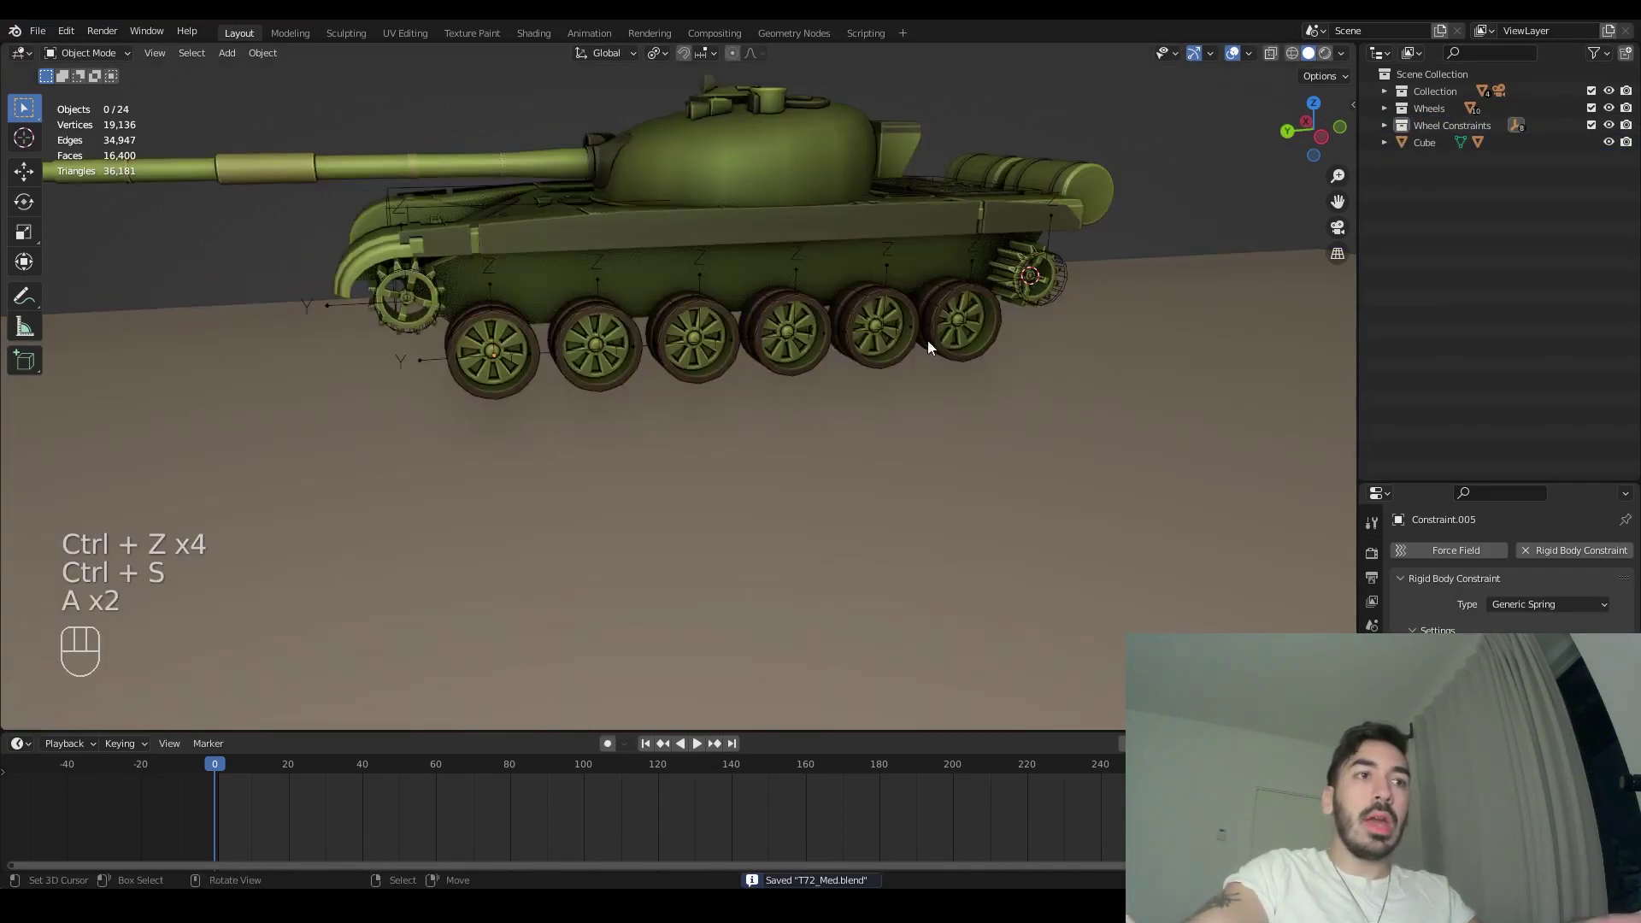
- Select all the objects in the Wheel Constraints collection
right_click(1441, 128)
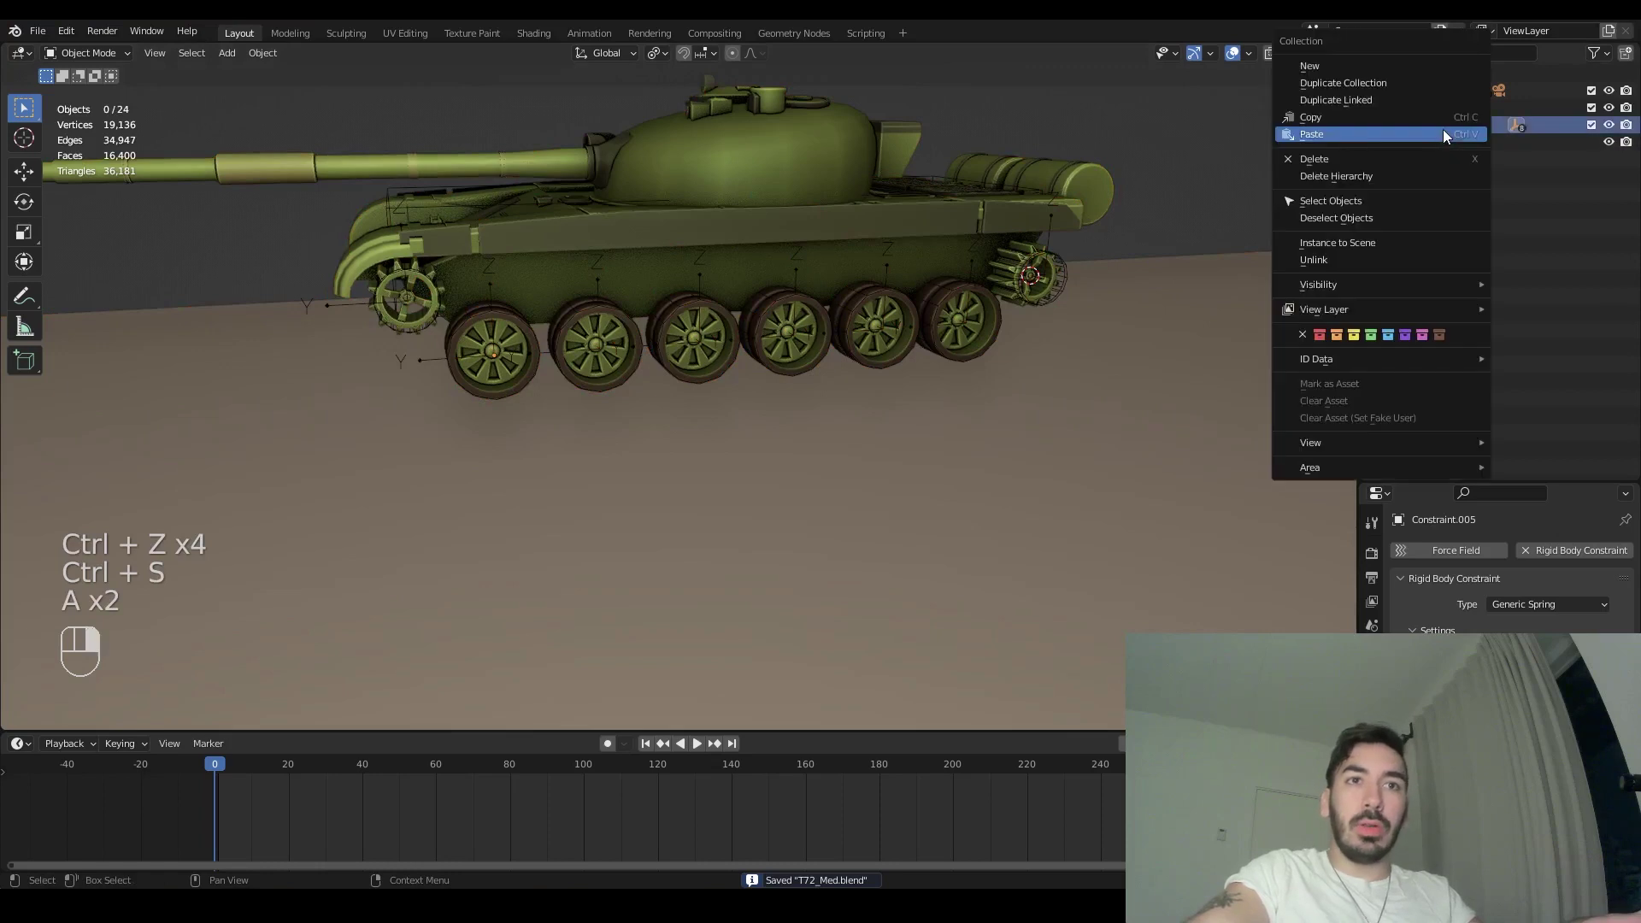
left_click(1340, 199)
key("g")
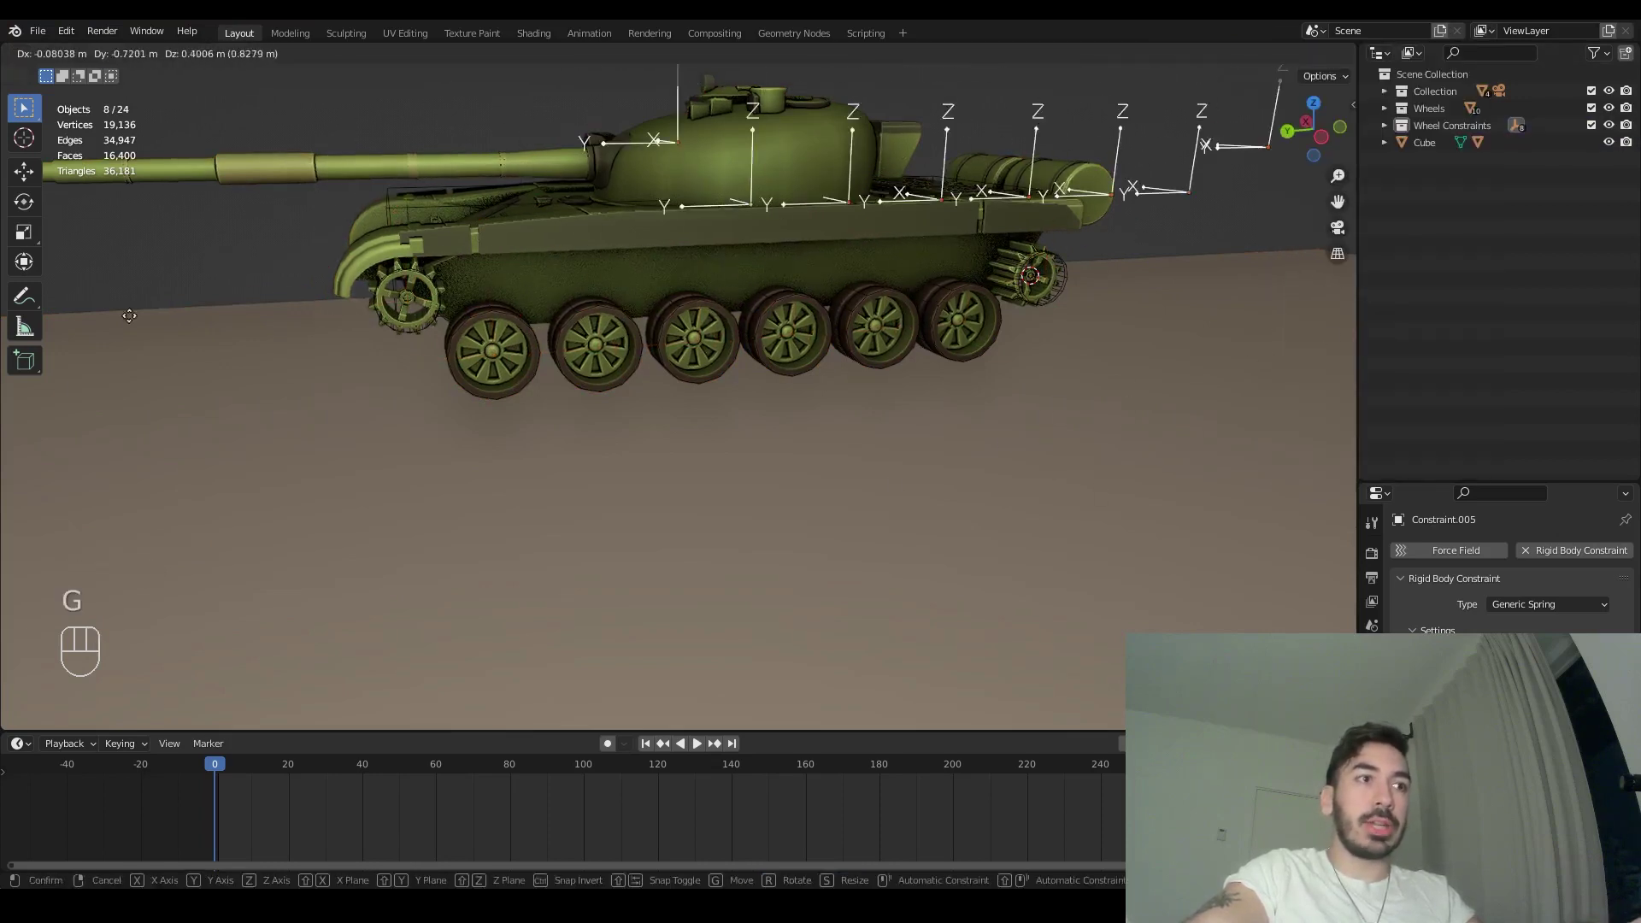
right_click(58, 243)
scroll(521, 347, "down", 3)
key("g")
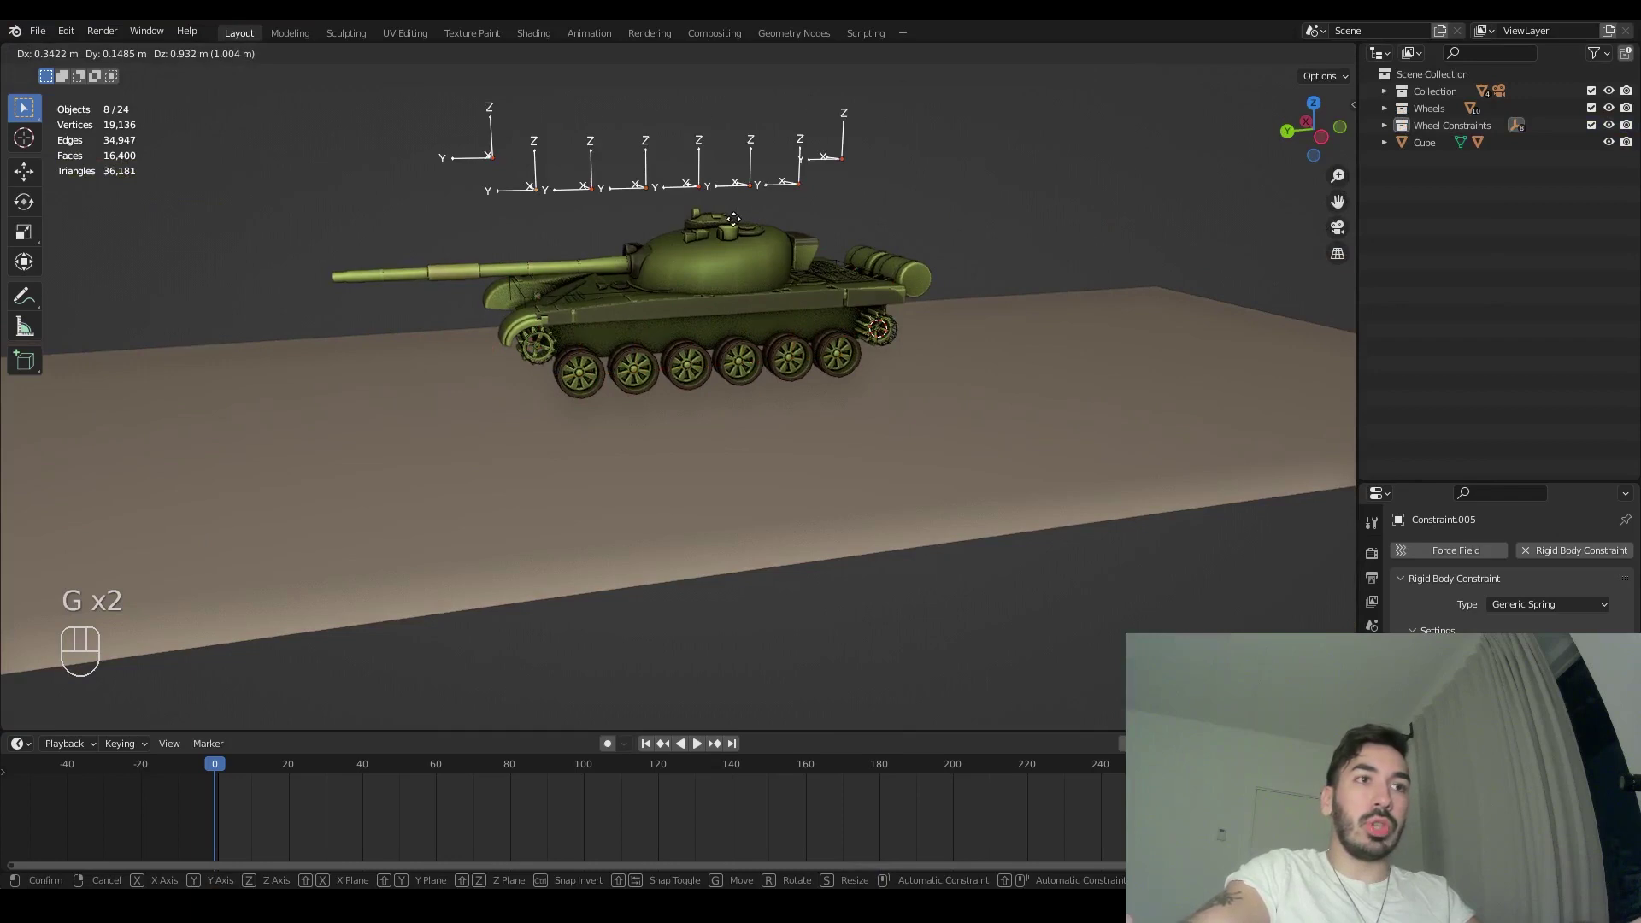
key("Escape")
scroll(1180, 427, "up", 5)
- Enlarge the properties editor and enable the Y Angle and Z Angle limits on all selected constraints, with lower and upper values of 0°
left_click_drag(1447, 484, 1448, 67)
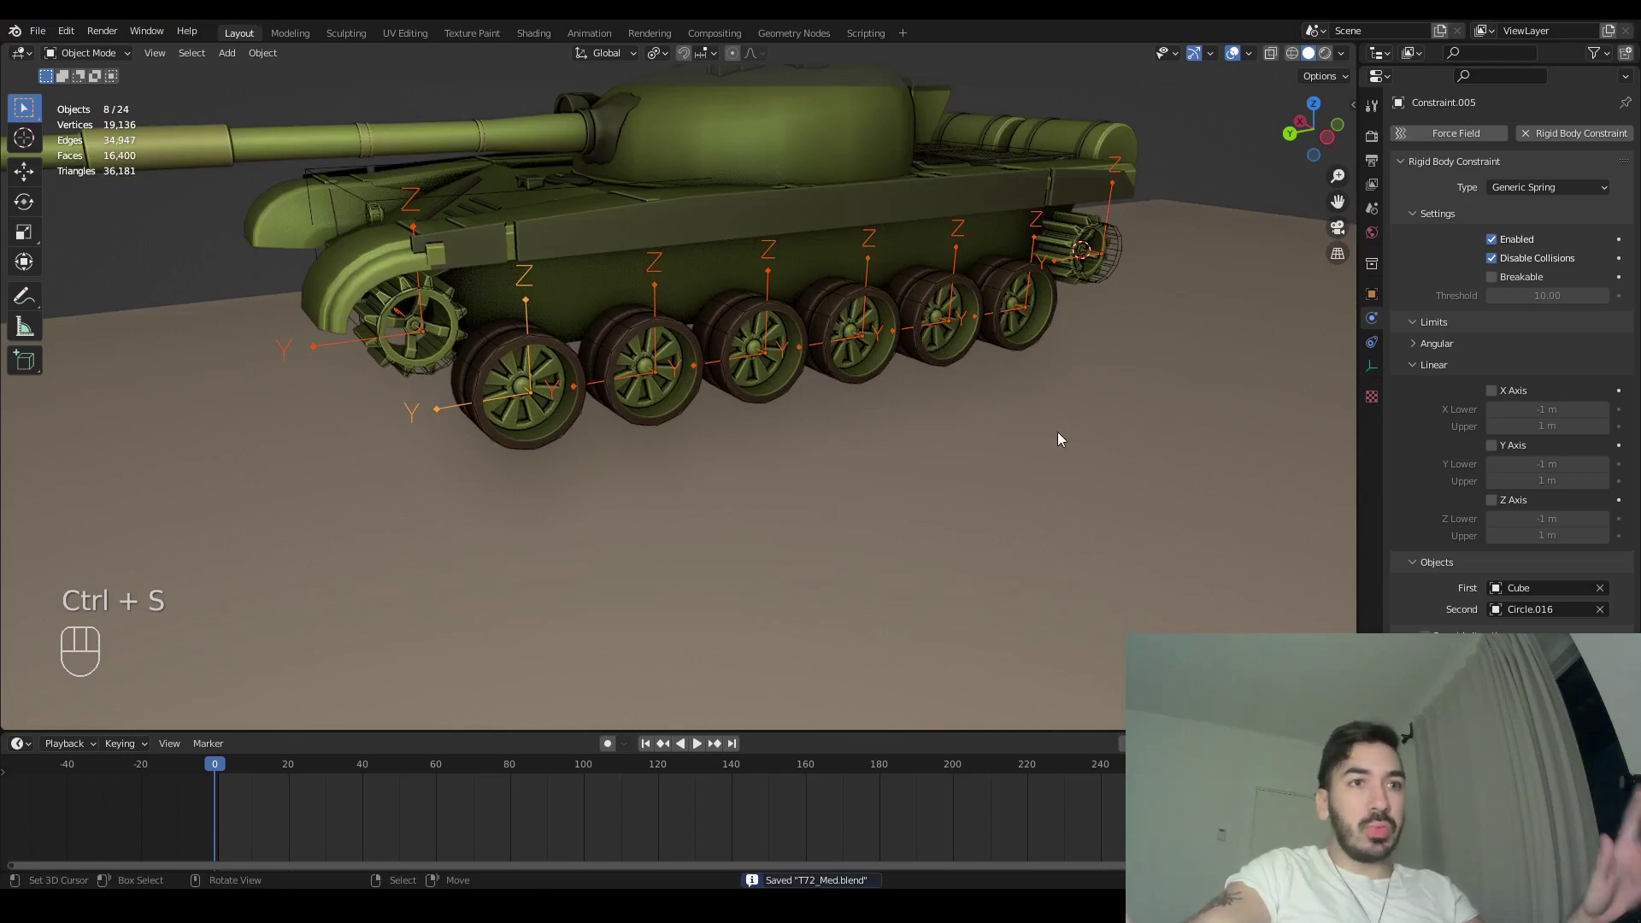
middle_click_drag(1062, 444, 1022, 424)
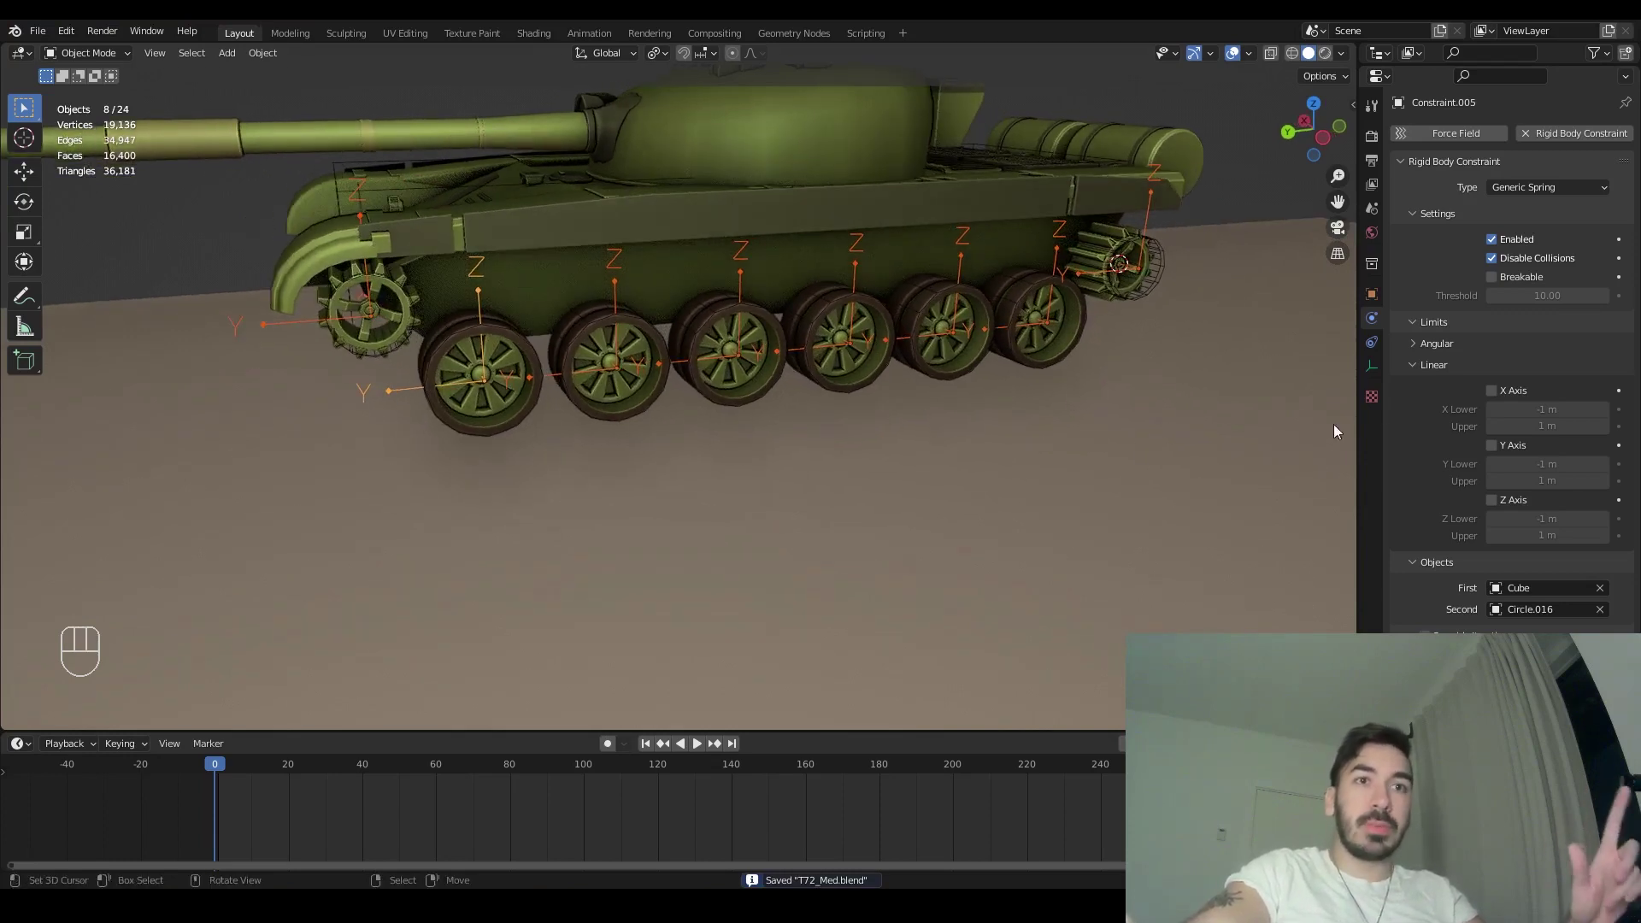
left_click(1416, 343)
scroll(1411, 316, "down", 1)
middle_click_drag(1414, 284, 1426, 205)
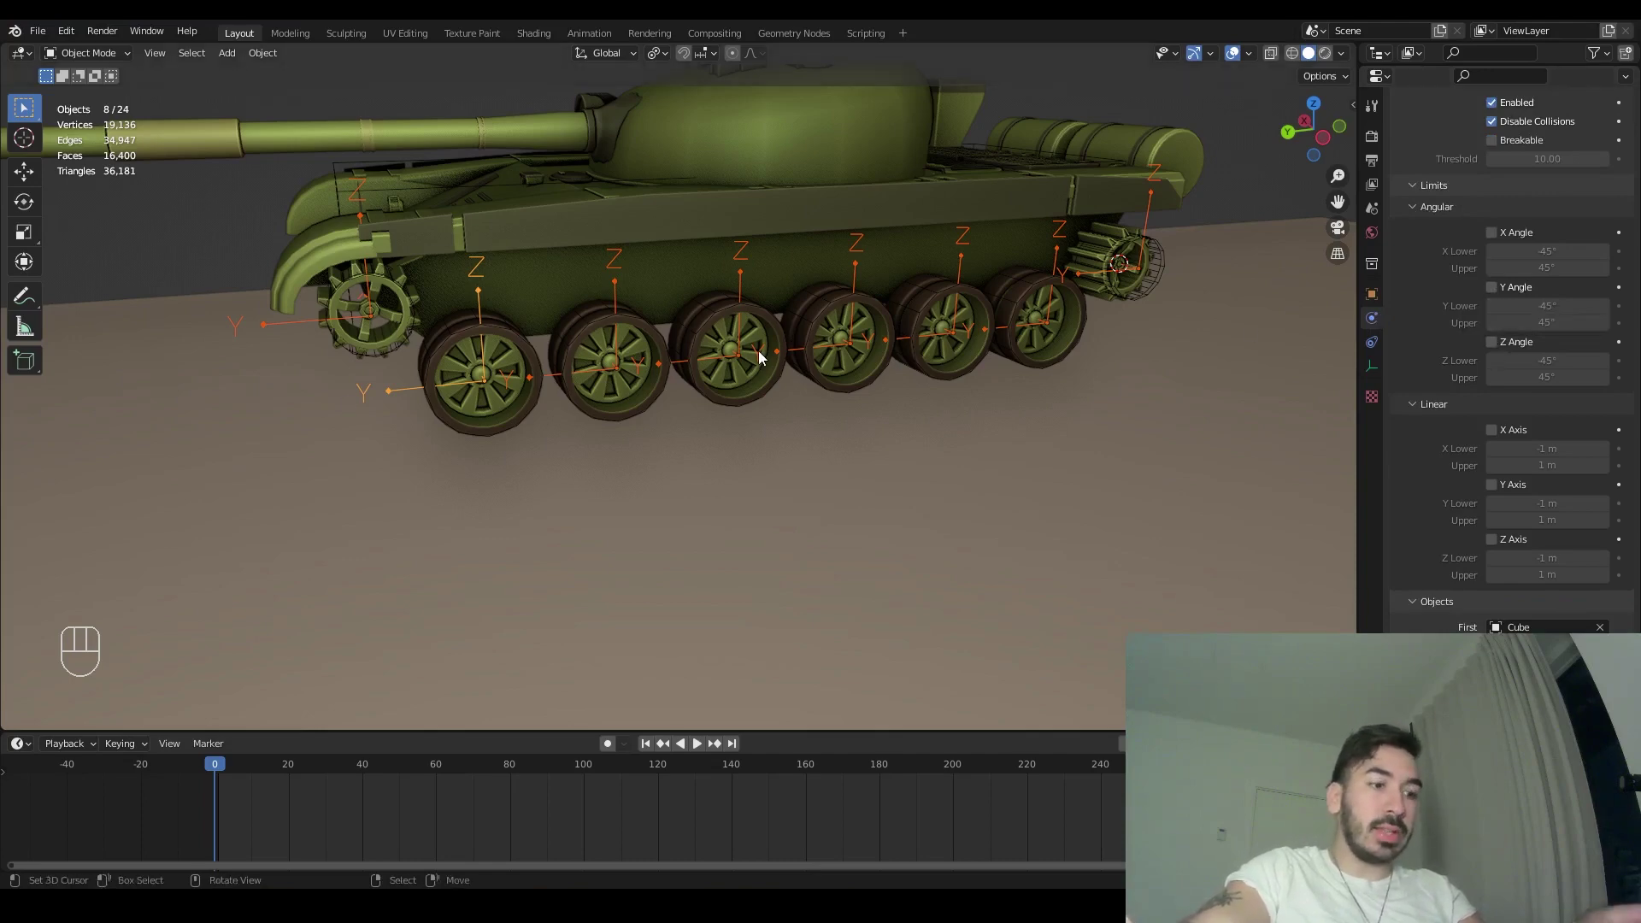
left_click(1491, 285)
left_click(1491, 342)
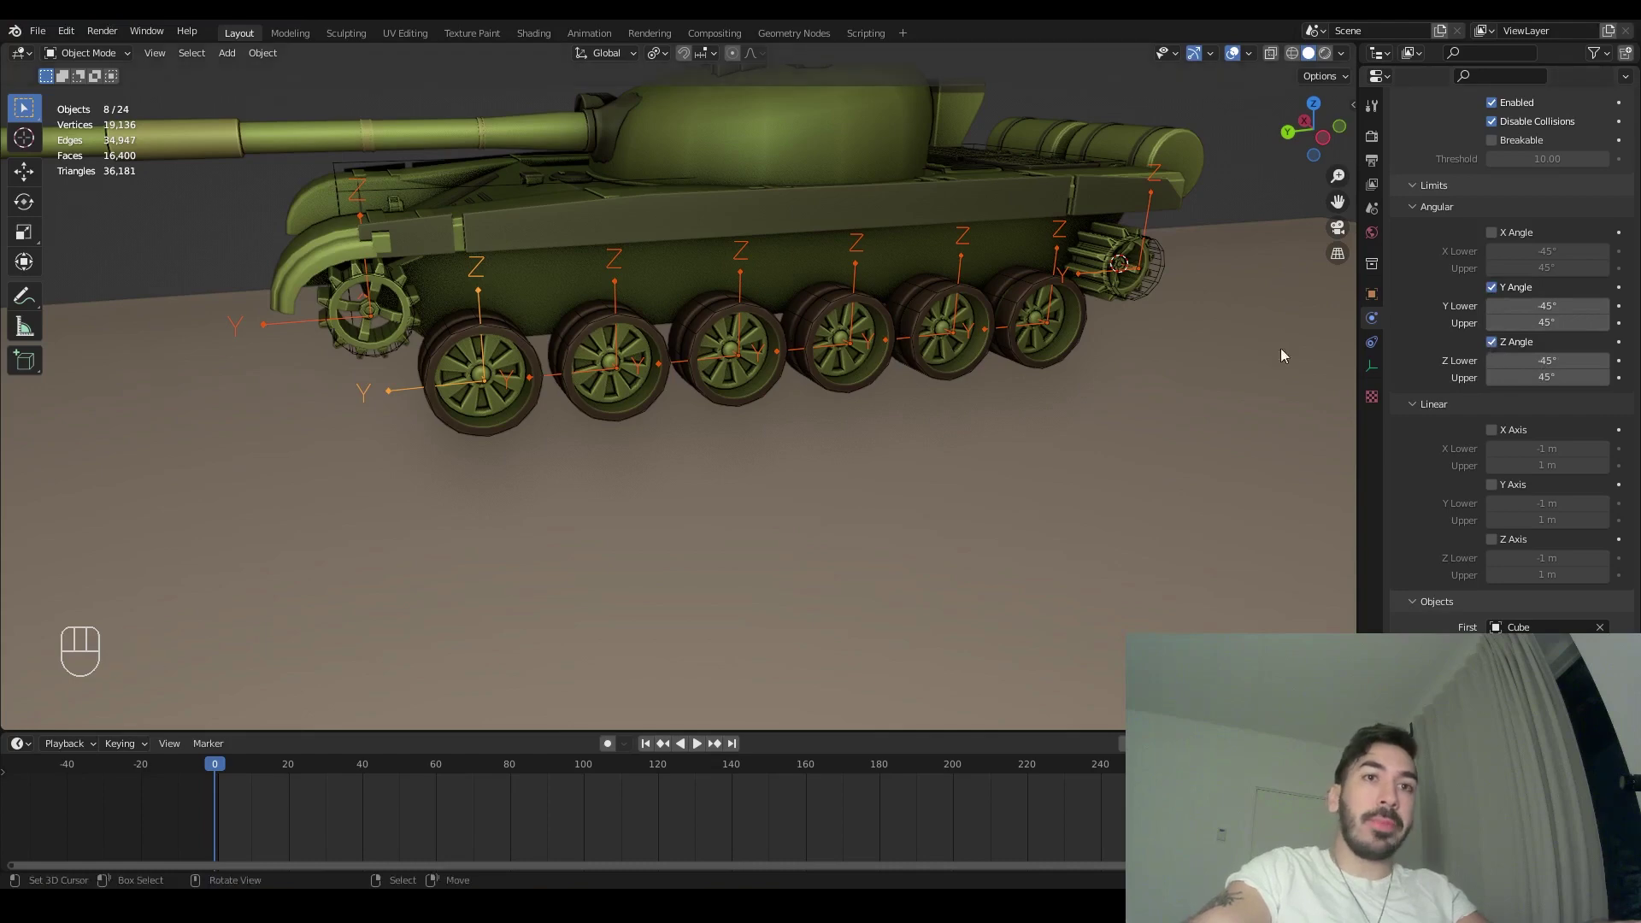
left_click_drag(1545, 306, 1545, 377)
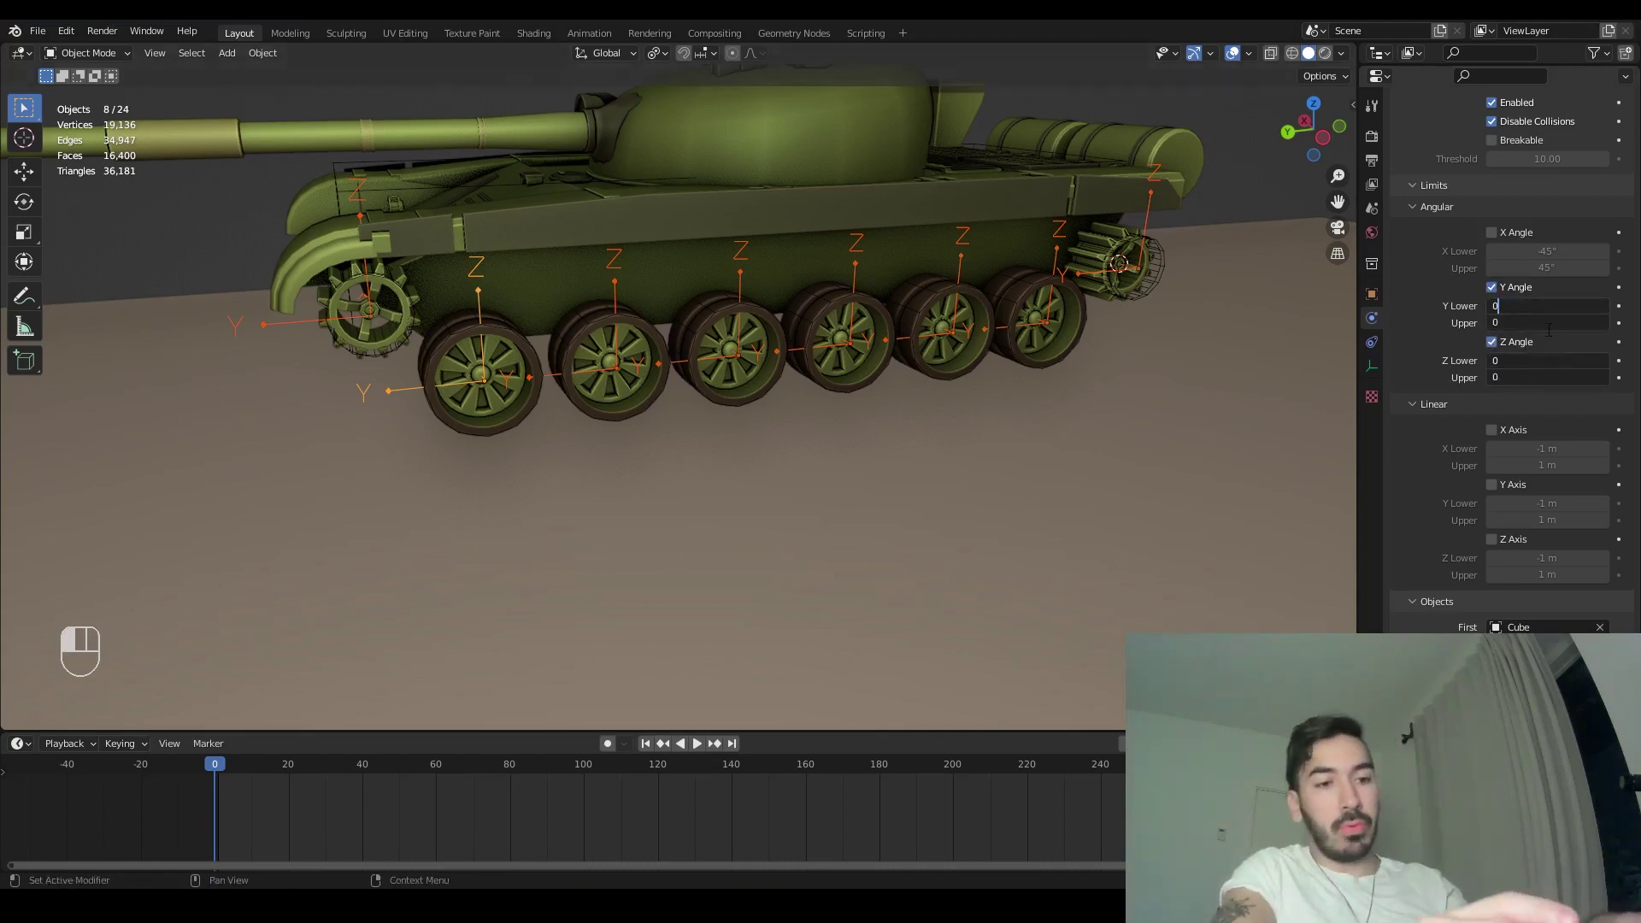
key("alt+Return")
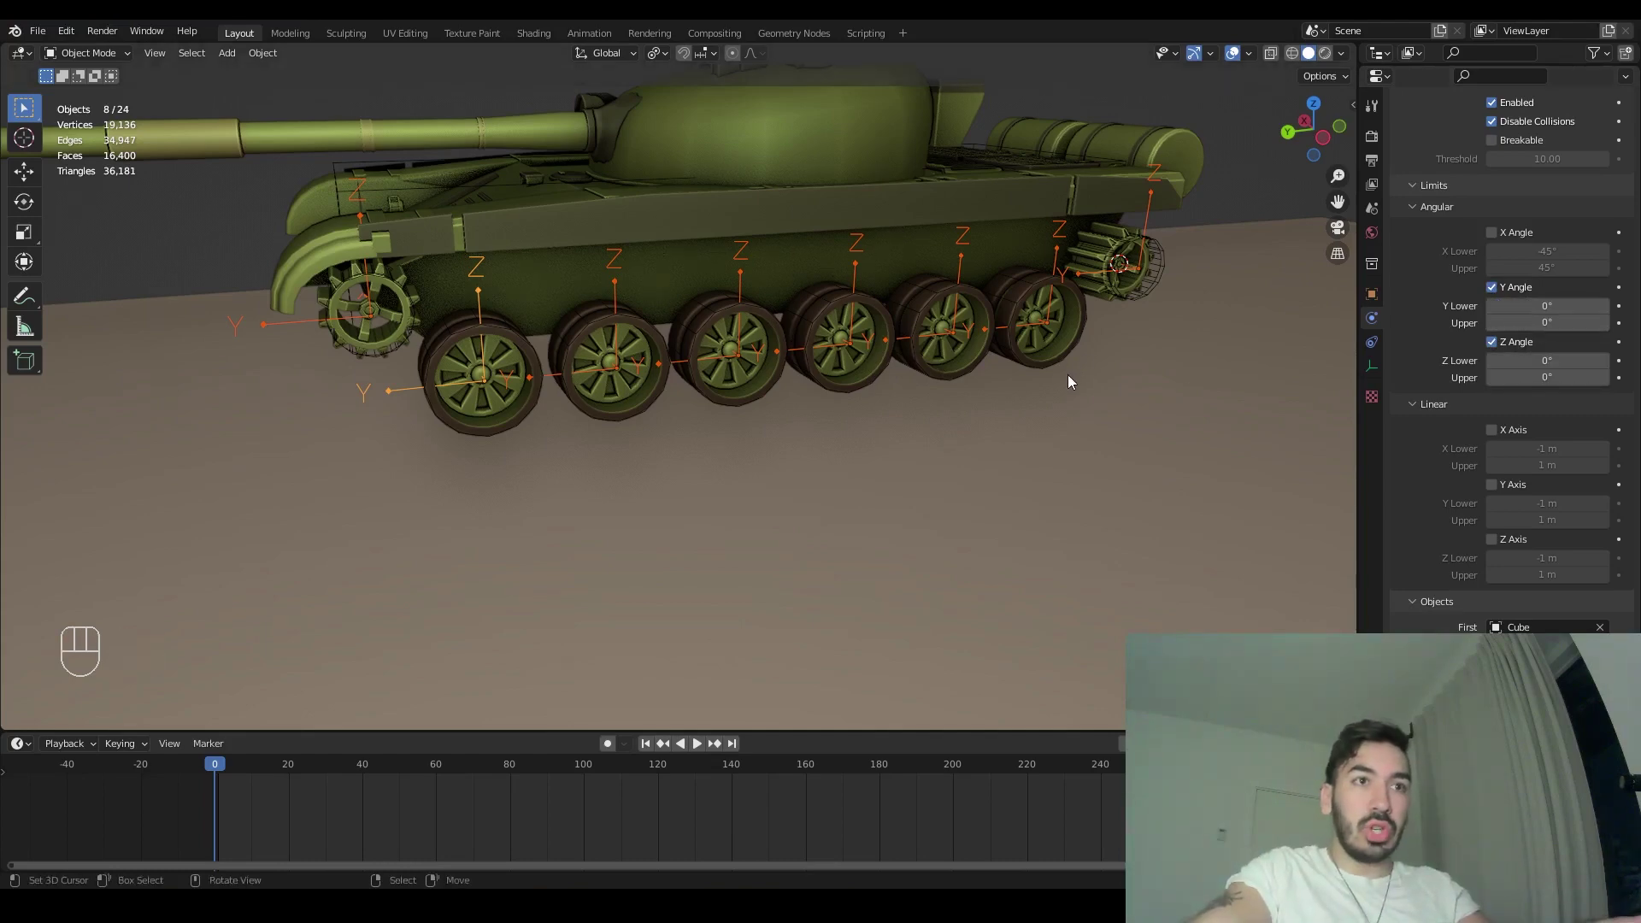
- Select the front road wheel and set the transform pivot point to 3D Cursor
left_click(396, 387)
middle_click_drag(441, 373, 568, 327, "shift")
left_click(568, 326)
left_click(658, 53)
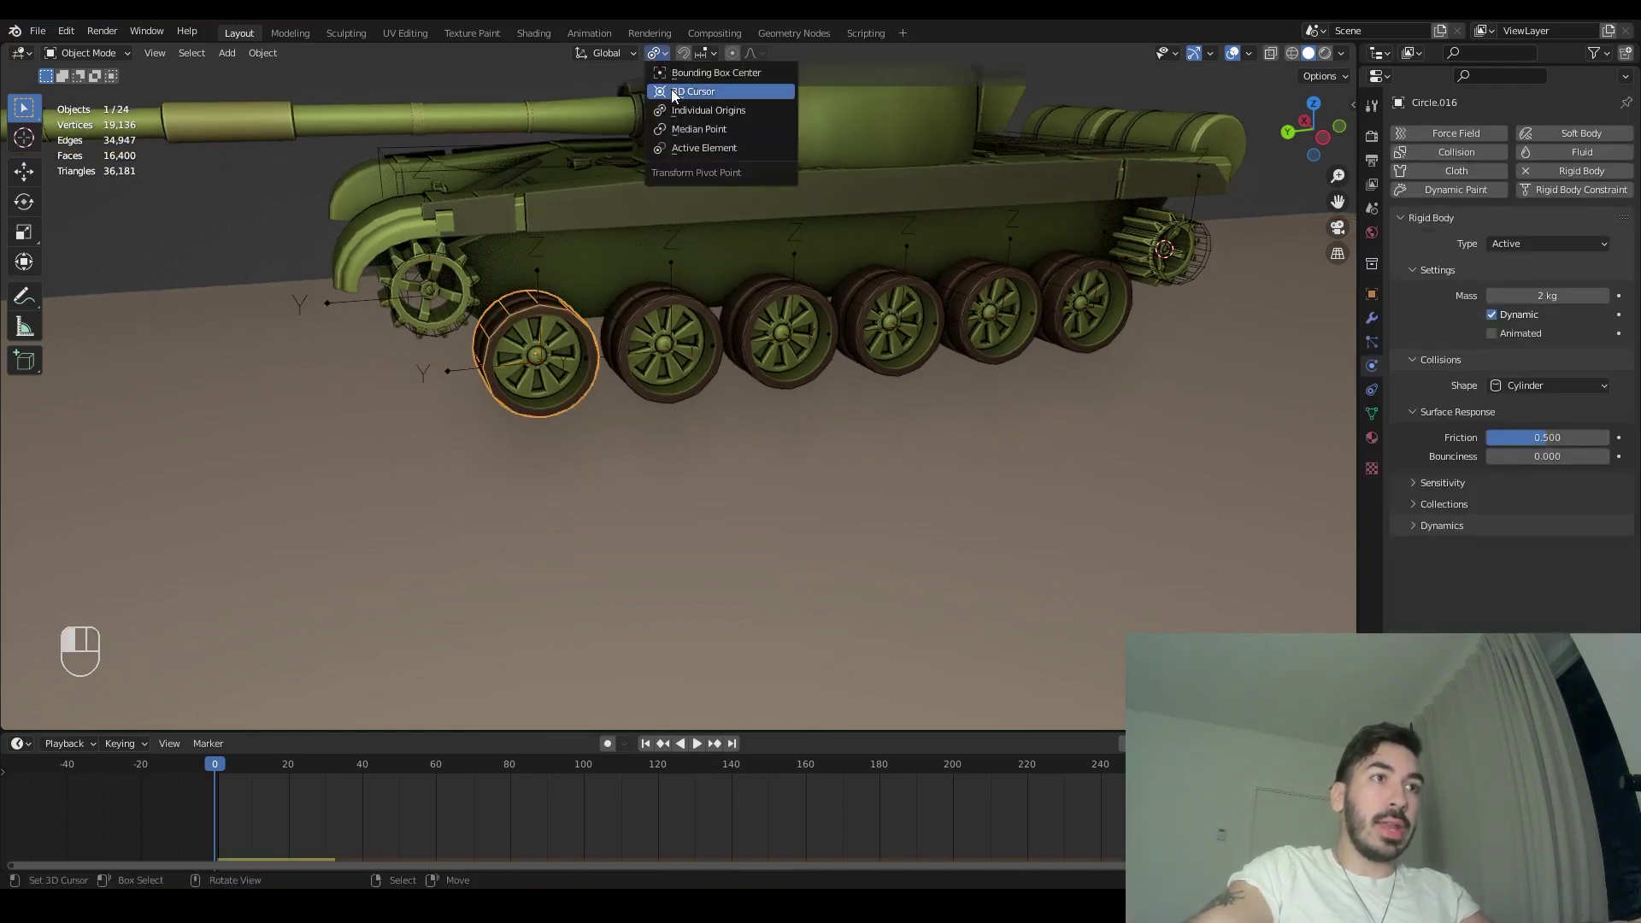
left_click(679, 96)
middle_click_drag(929, 390, 962, 400, "shift")
scroll(919, 410, "up", 2)
- Snap the 3D cursor to the selected front road wheel
key("r")
key("z")
right_click(782, 231)
key("shift+s")
left_click(828, 504)
- Try rotating the front road wheel about the global Z, Y and X axes
key("r")
key("z")
right_click(732, 480)
key("r")
key("y")
right_click(697, 543)
middle_click_drag(727, 517, 950, 488, "shift")
key("r")
key("x")
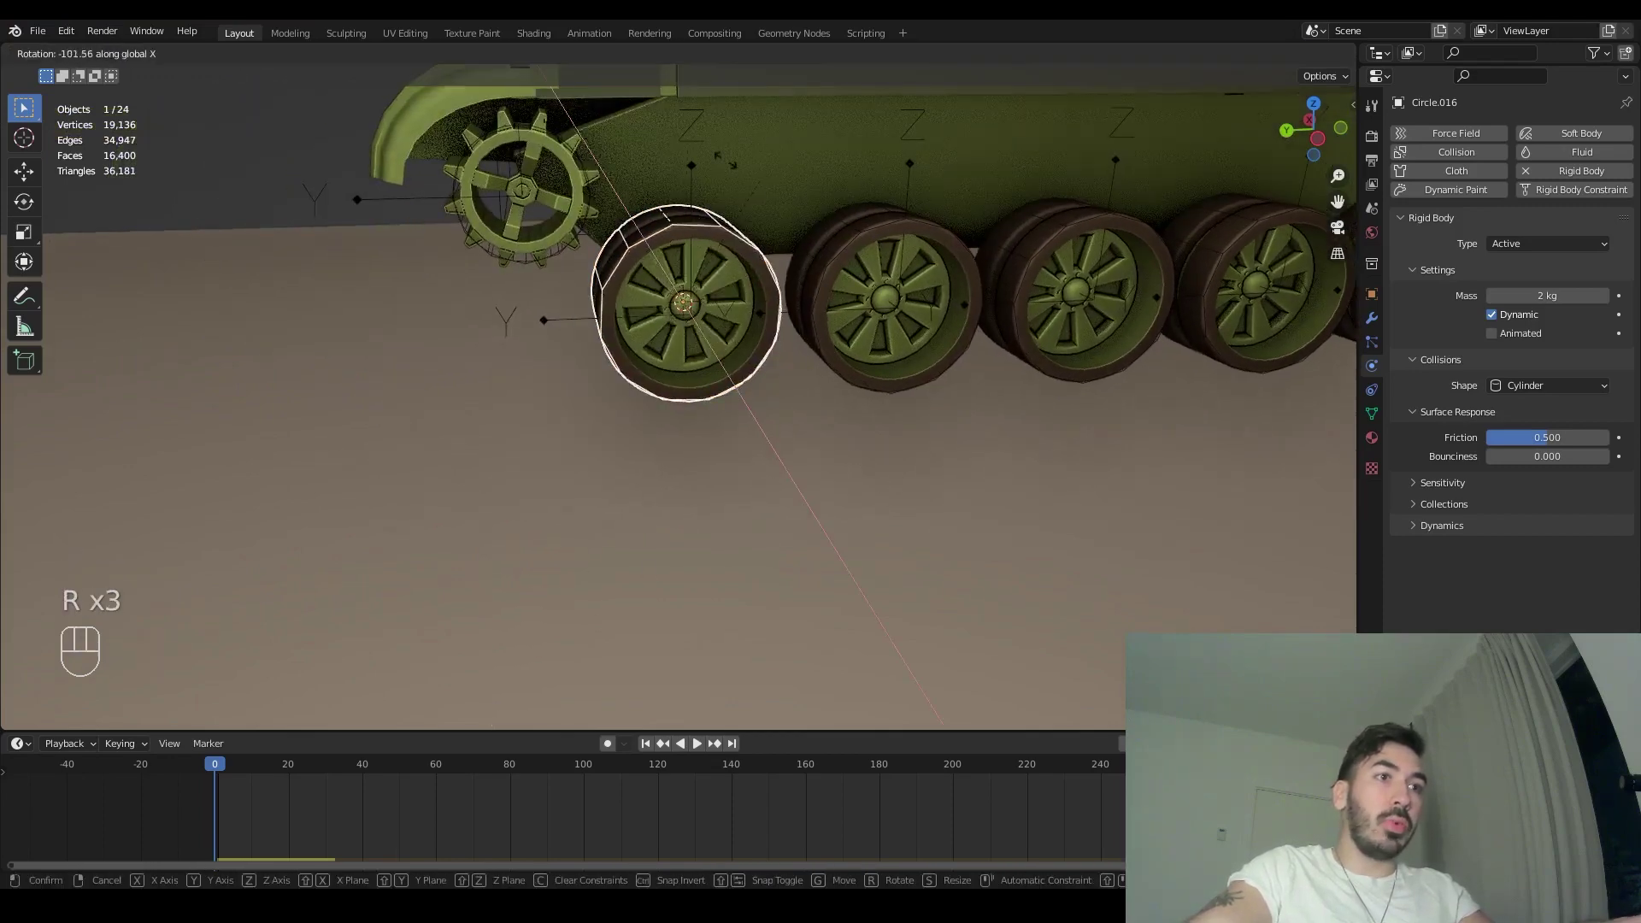
left_click(801, 387)
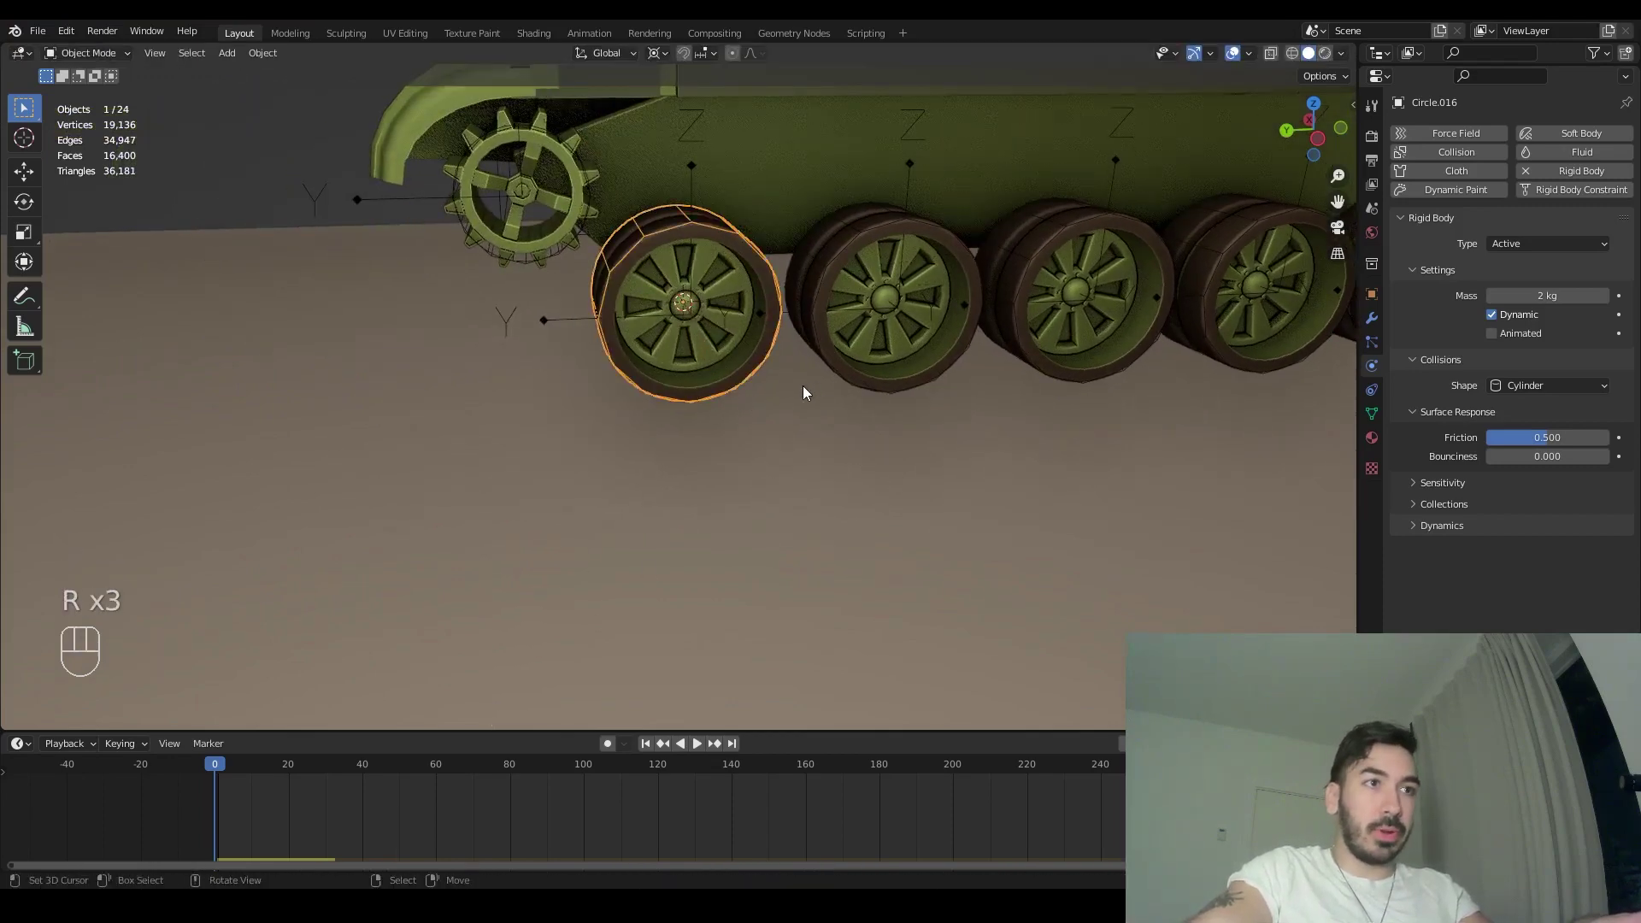
scroll(797, 412, "down", 2)
- Try rotating the front road wheel freely, using both view rotation and trackball rotation
key("r")
key("r")
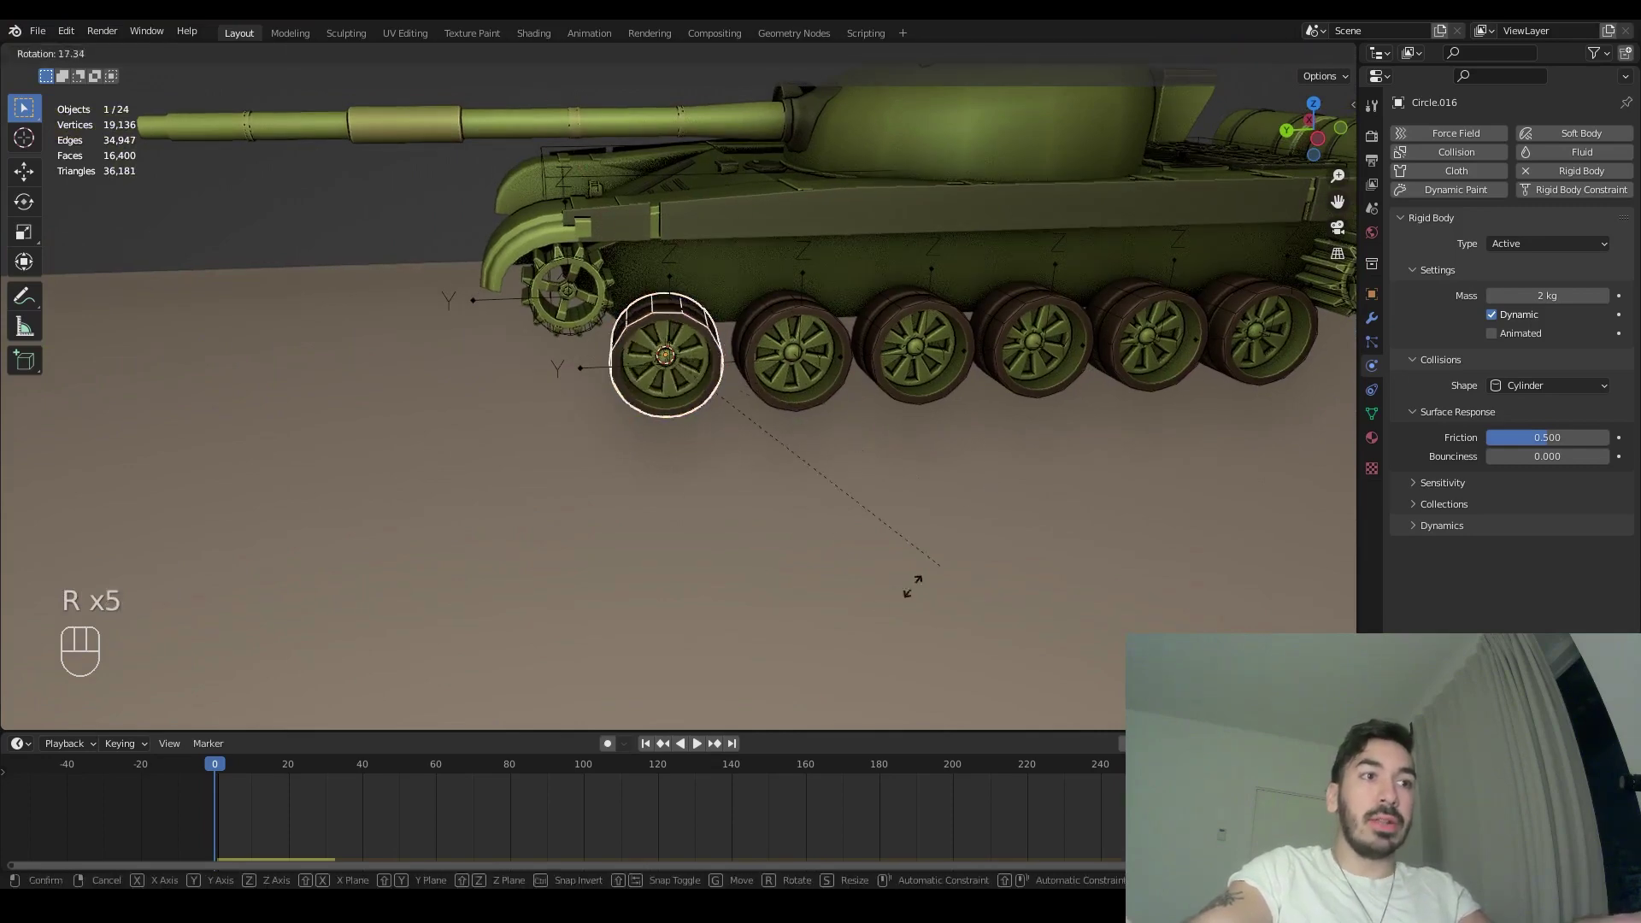
left_click(906, 462)
middle_click_drag(906, 461, 769, 436)
key("r")
left_click(859, 448)
key("r")
key("r")
left_click(658, 446)
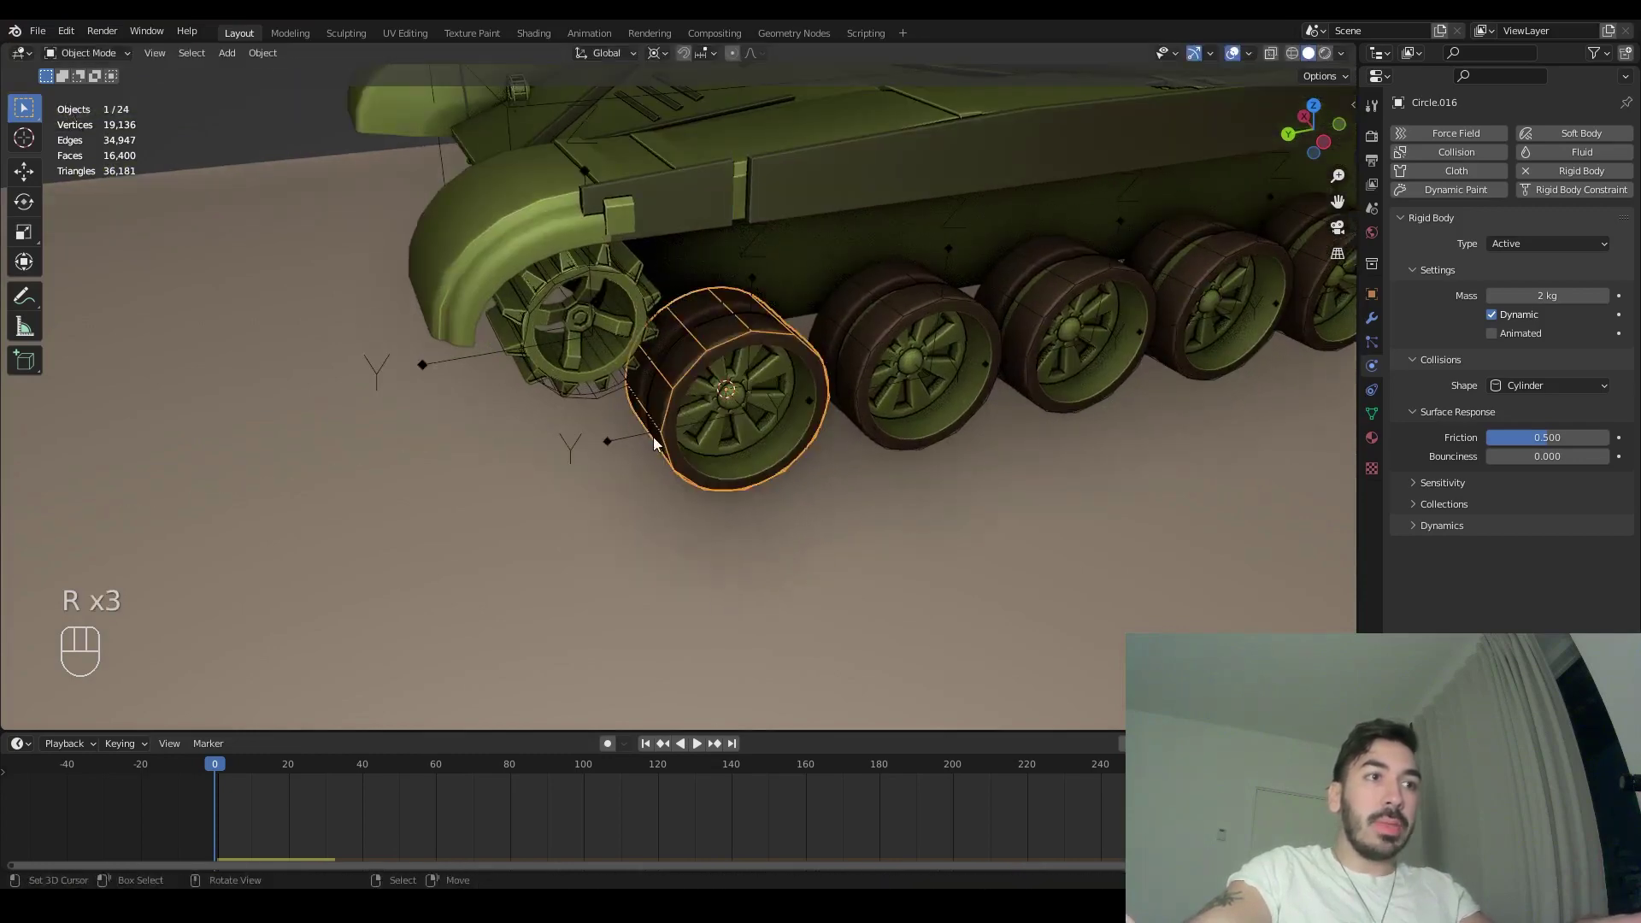
- Check the front road wheel constraint's angular limits and reselect all eight constraint empties
left_click(643, 441)
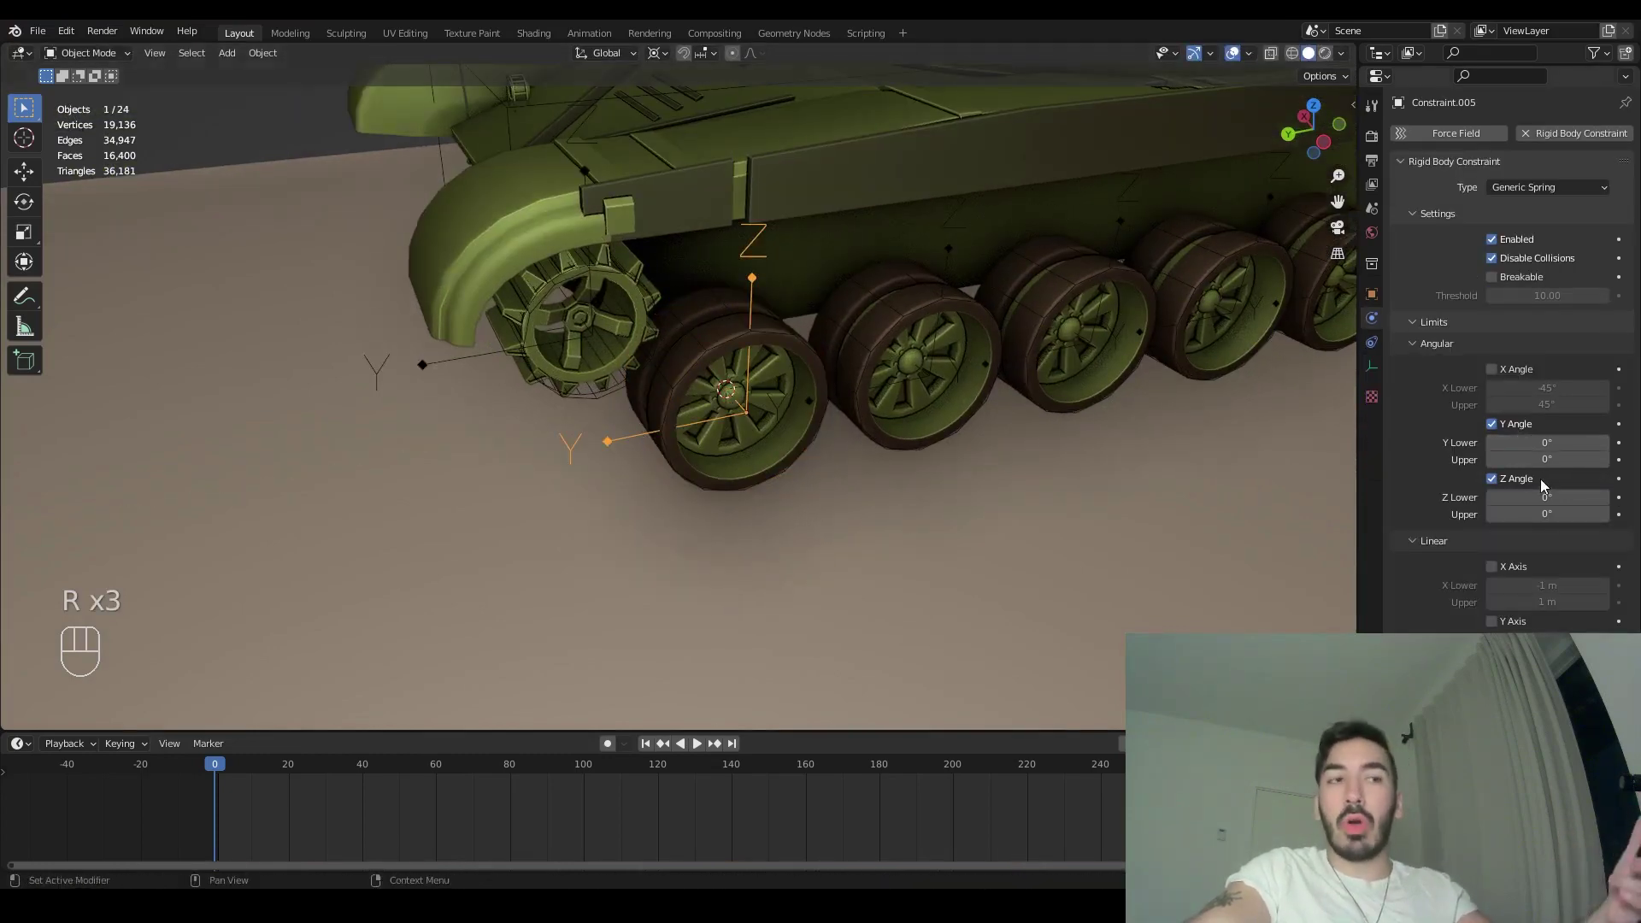
middle_click_drag(990, 407, 648, 356)
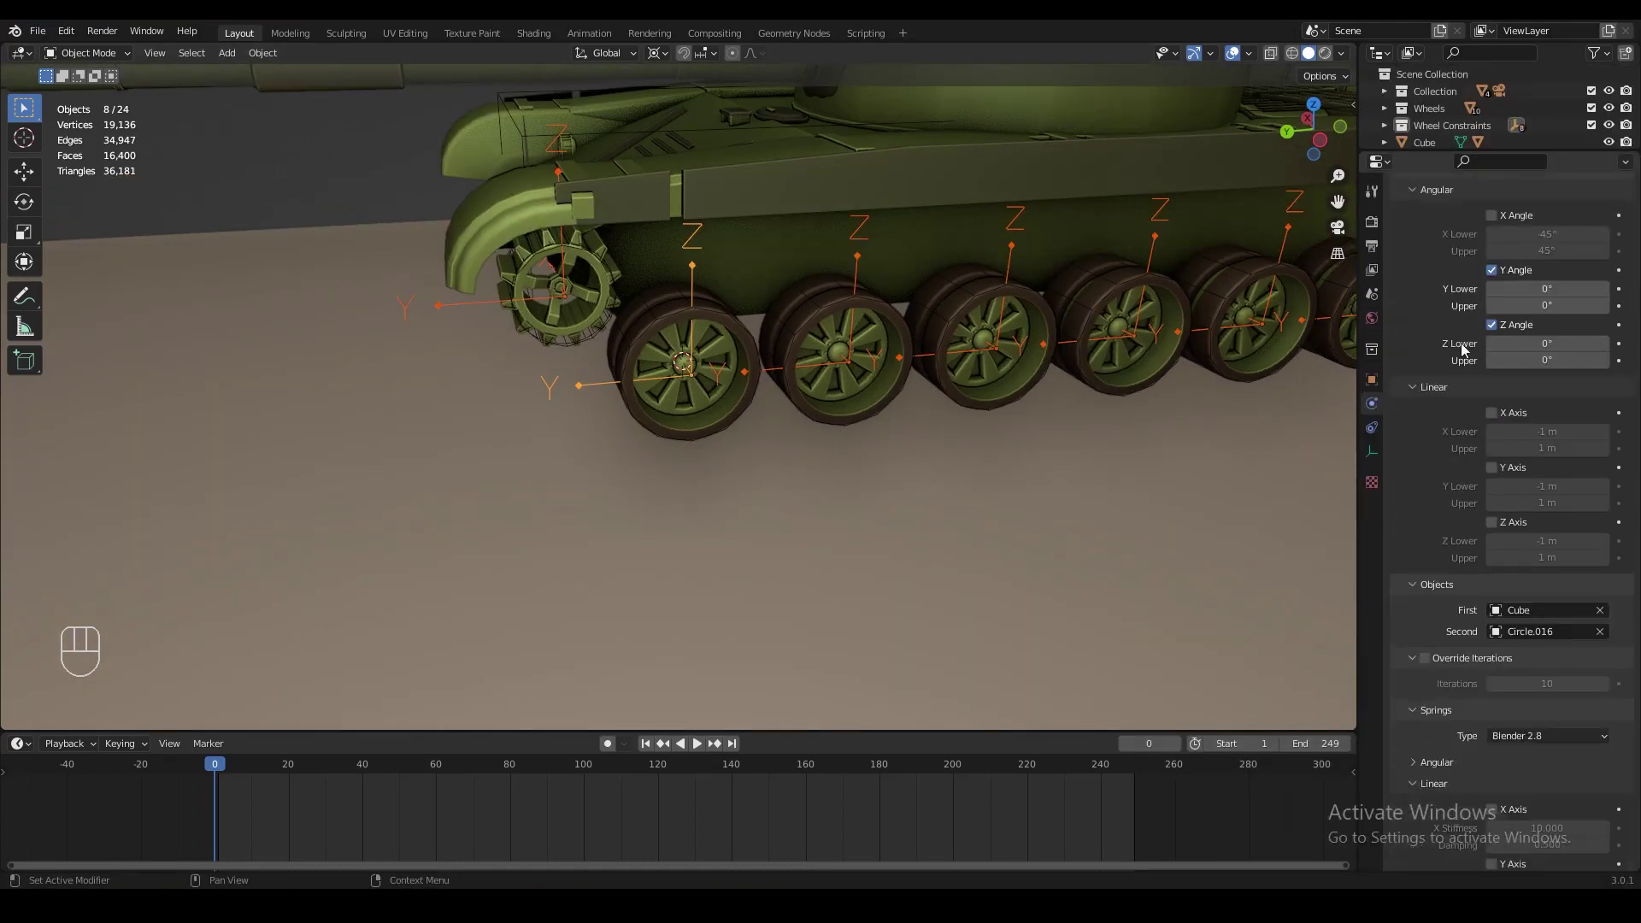
middle_click_drag(1093, 296, 992, 396)
key("g")
left_click(966, 389)
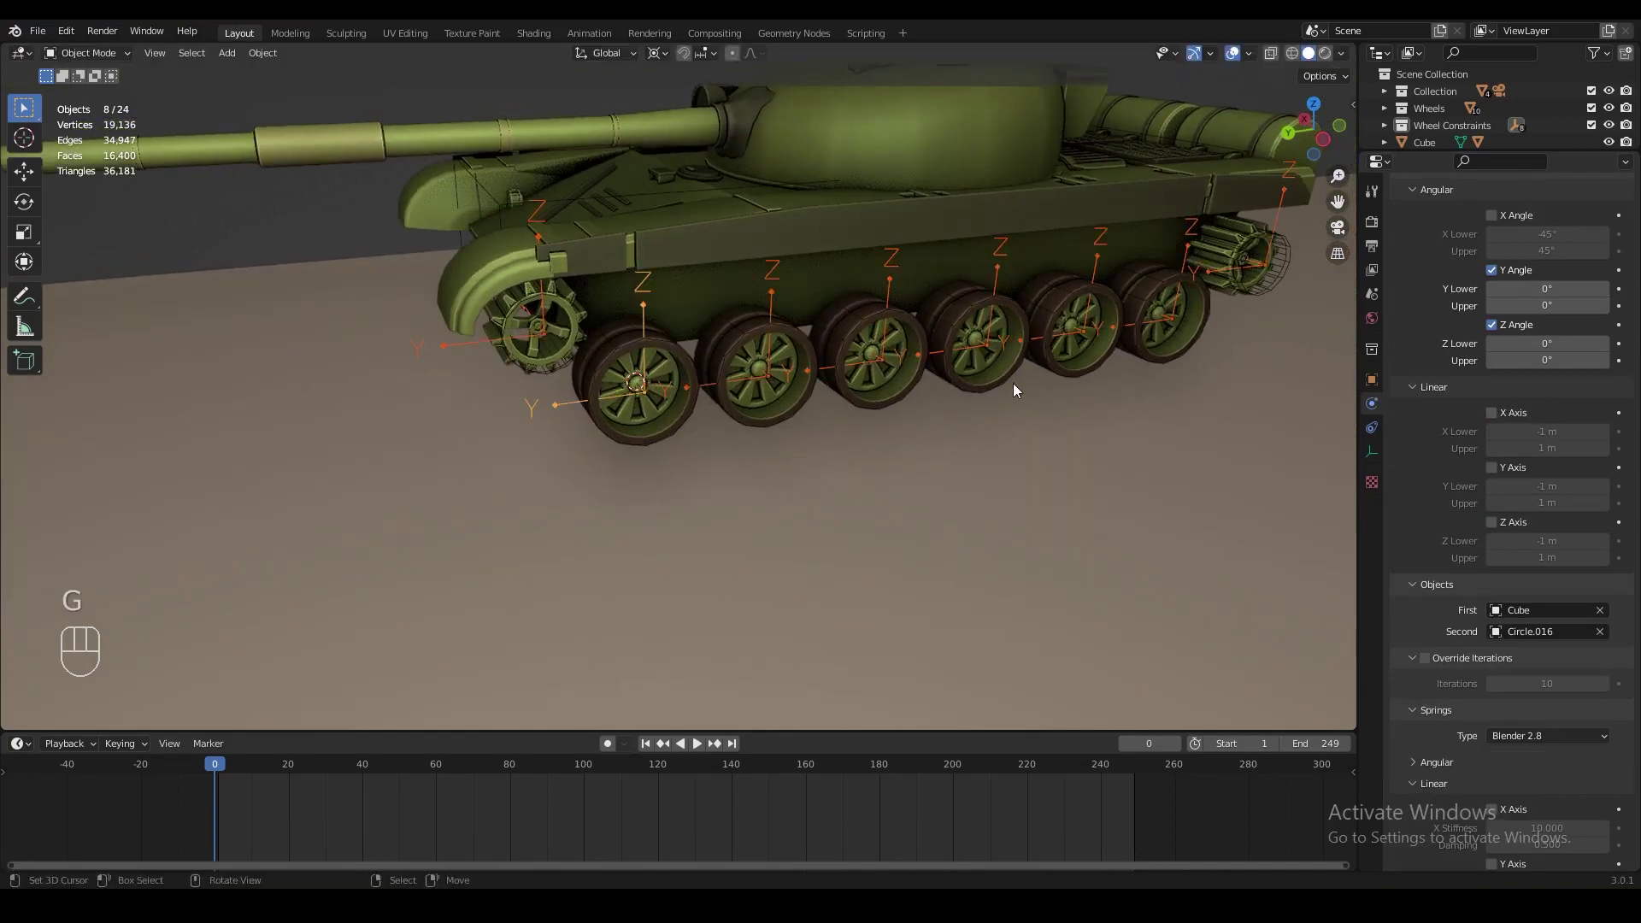
- Enable the linear X Axis and Y Axis limits on the active constraint and try moving the empties along Y
left_click(1492, 412)
left_click(1493, 468)
middle_click_drag(1017, 397, 931, 397)
key("g")
left_click(778, 389)
key("g")
key("y")
left_click(776, 389)
- Try moving the constraint empties along the X axis and along the Z axis
middle_click_drag(776, 389, 948, 376)
key("g")
key("x")
left_click(899, 432)
key("g")
key("z")
left_click(871, 410)
key("g")
key("z")
left_click(885, 373)
left_click_drag(1528, 431, 1530, 432)
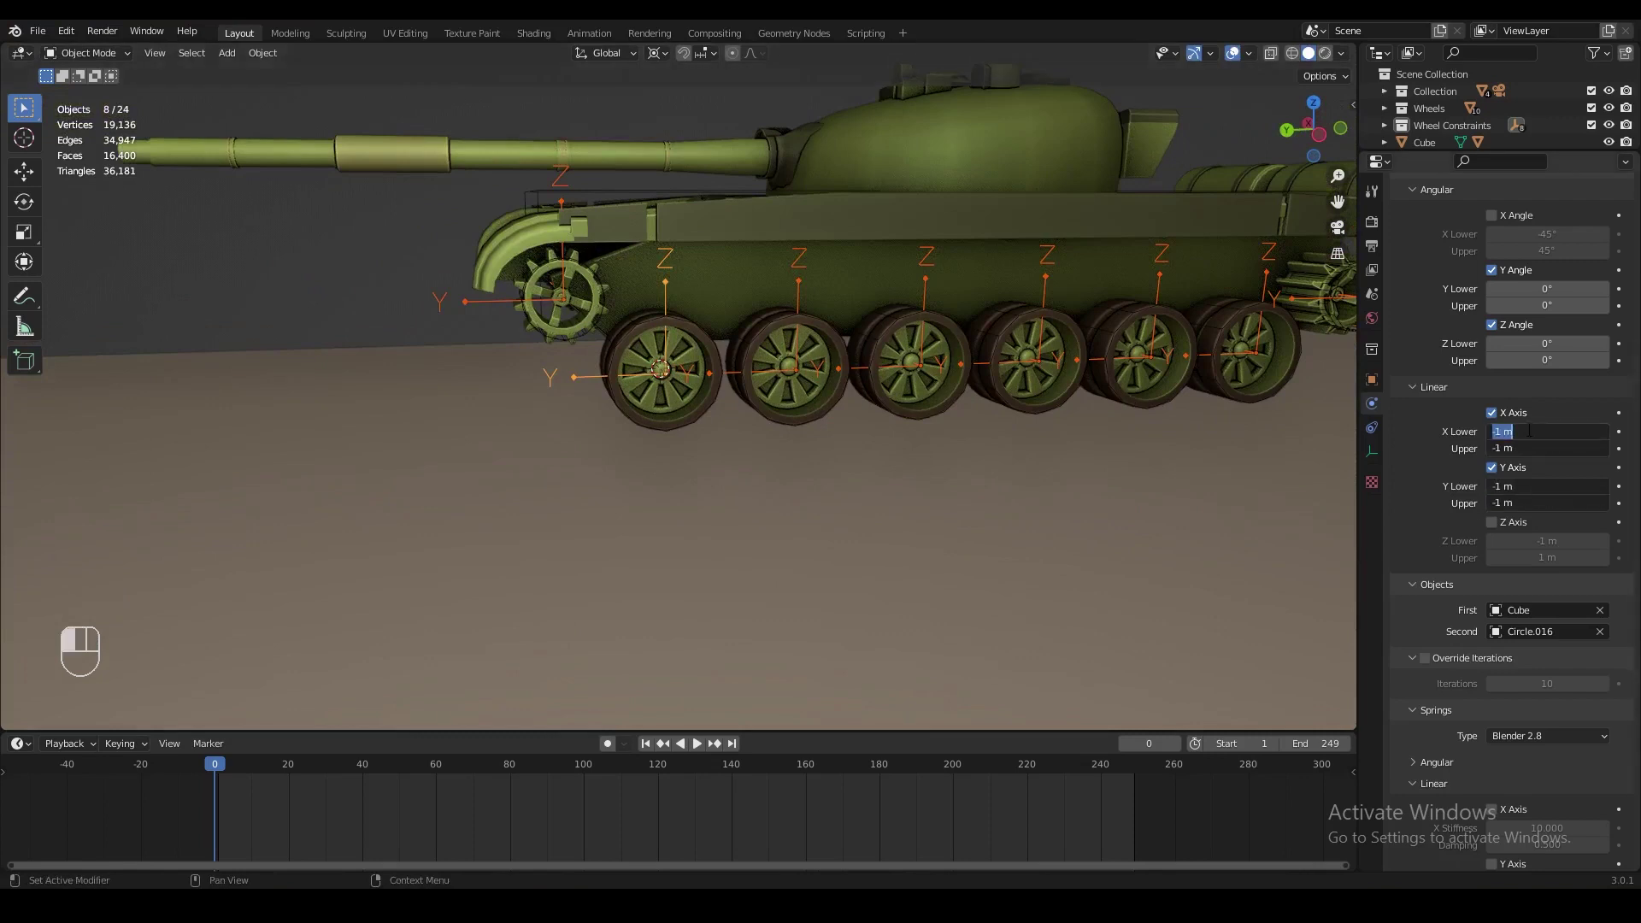
left_click(1460, 423)
left_click(1491, 414)
left_click(1494, 470)
- Enable the linear X Axis and Y Axis limits on all selected constraints with lower and upper values of 0 m, and save the file
left_click(1492, 415, "alt")
left_click(1492, 469, "alt")
left_click_drag(1535, 432, 1536, 502)
type("0")
key("alt+Return")
key("a")
key("a")
key("ctrl+s")
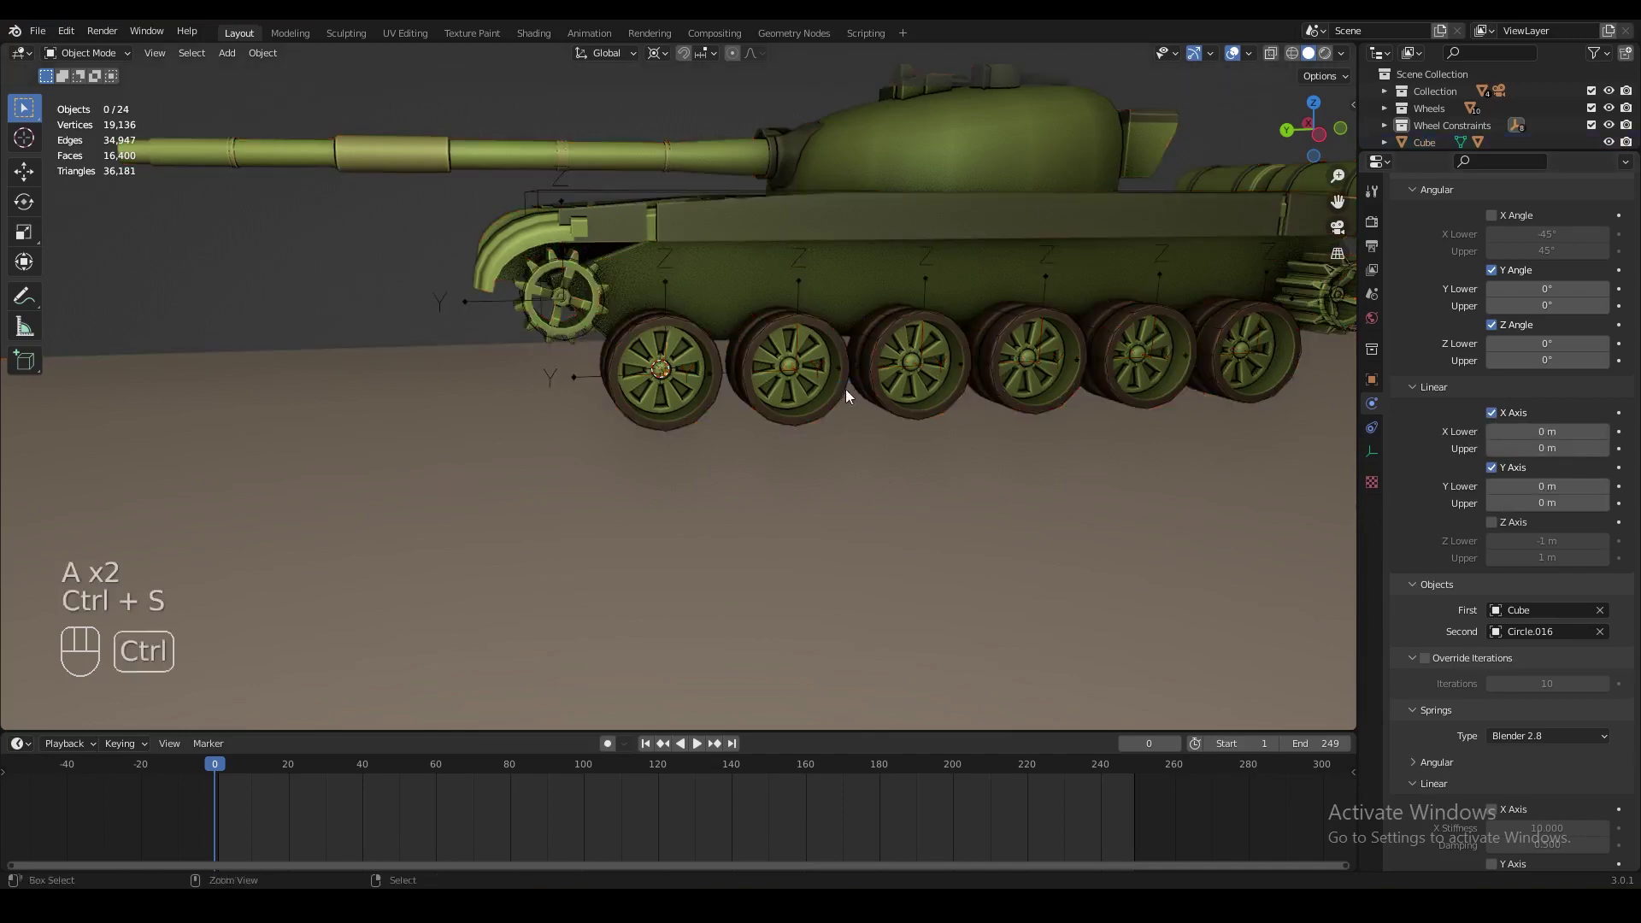
- Enable the linear Z Axis limit on the front and rear sprocket constraints, with lower and upper values of 0 m
scroll(845, 388, "up", 3)
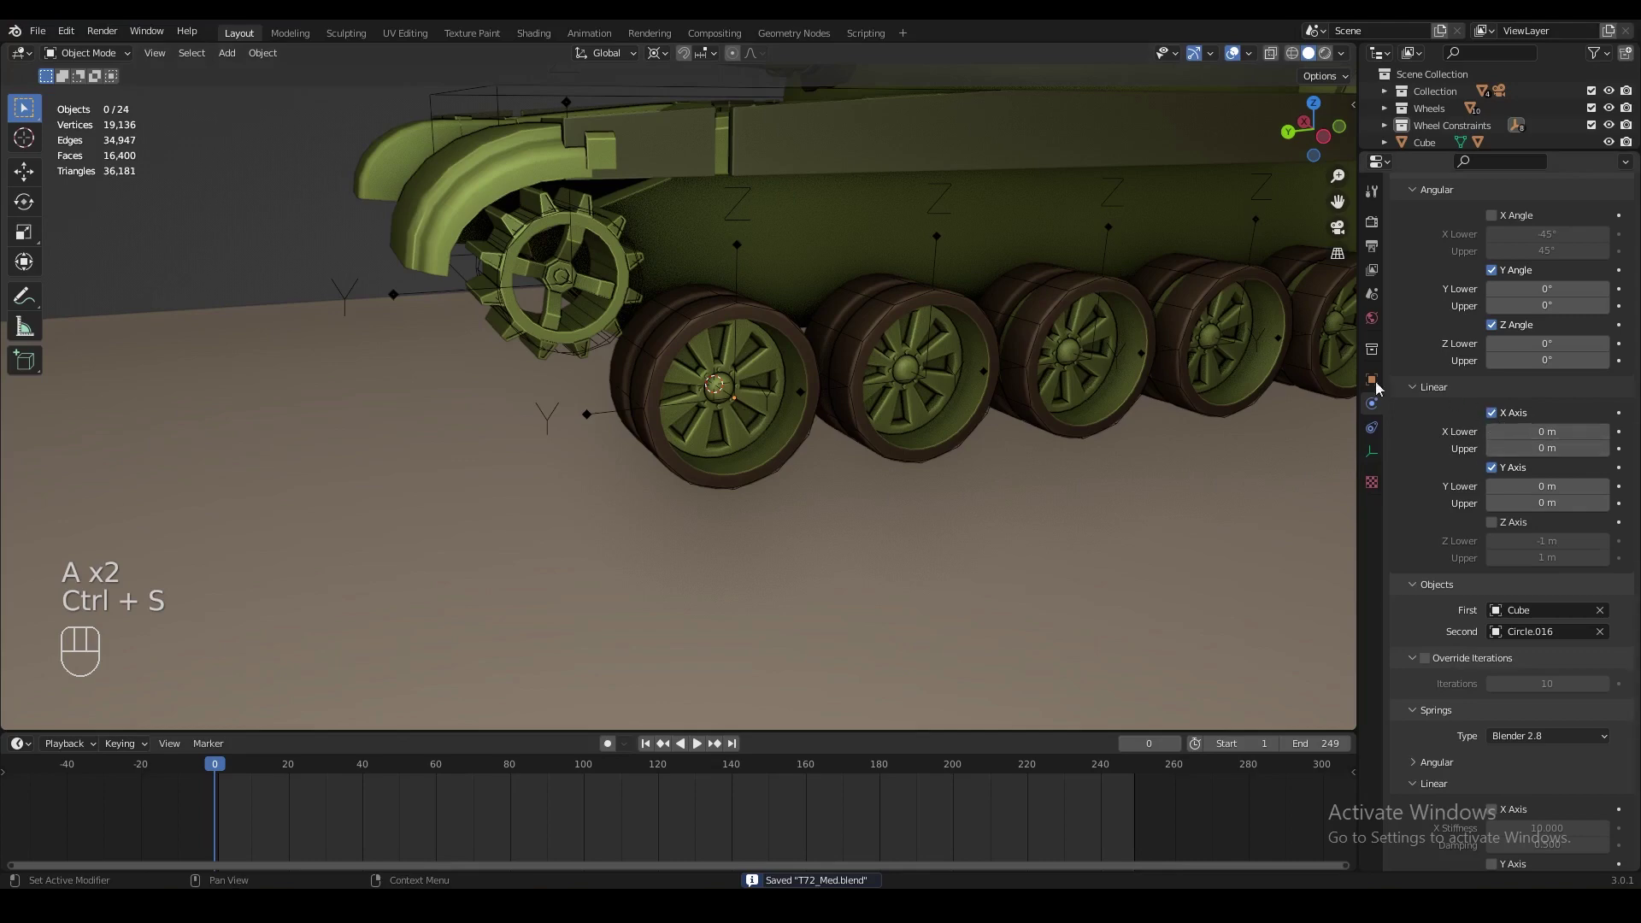
middle_click_drag(906, 362, 950, 354)
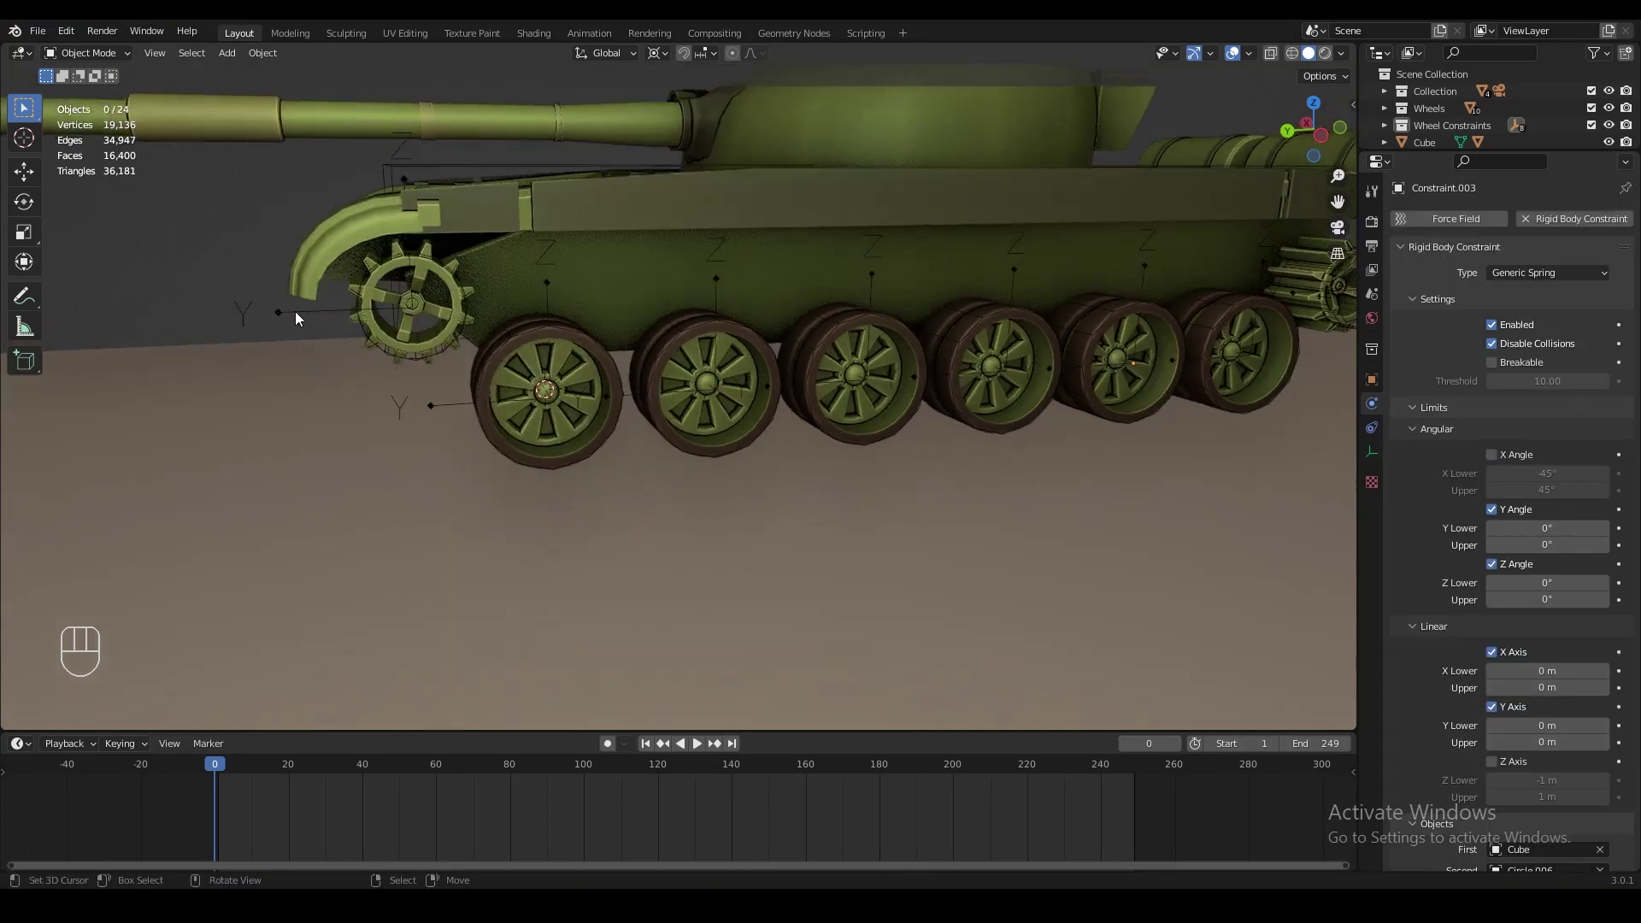
left_click(294, 311)
scroll(331, 316, "down", 3)
left_click(1148, 289, "shift")
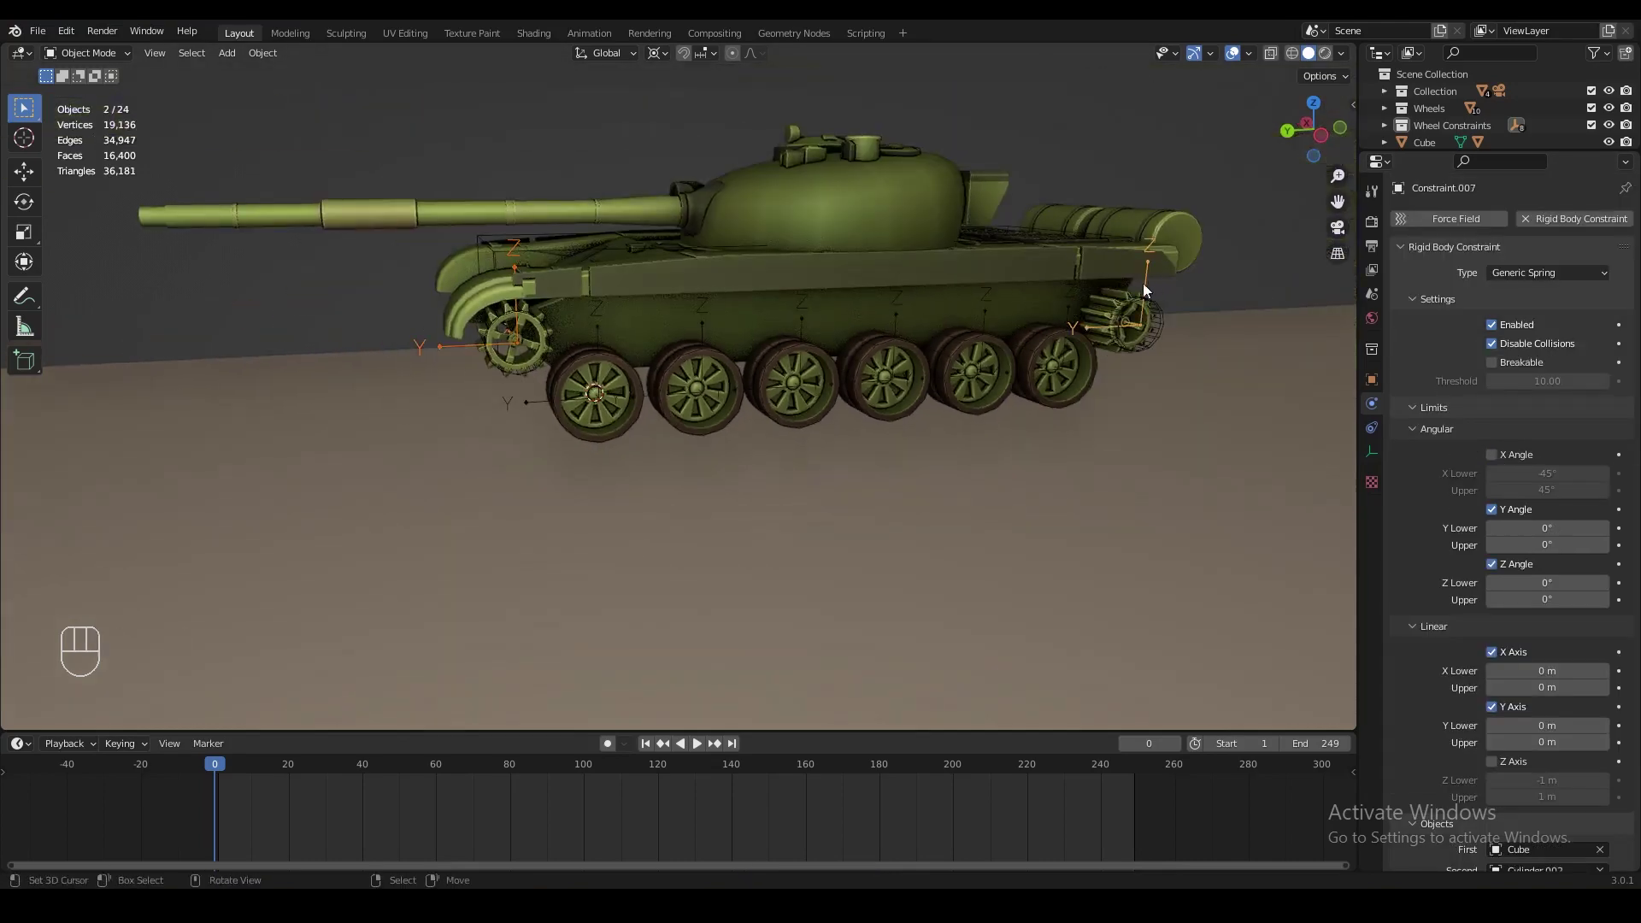
scroll(1519, 377, "down", 5)
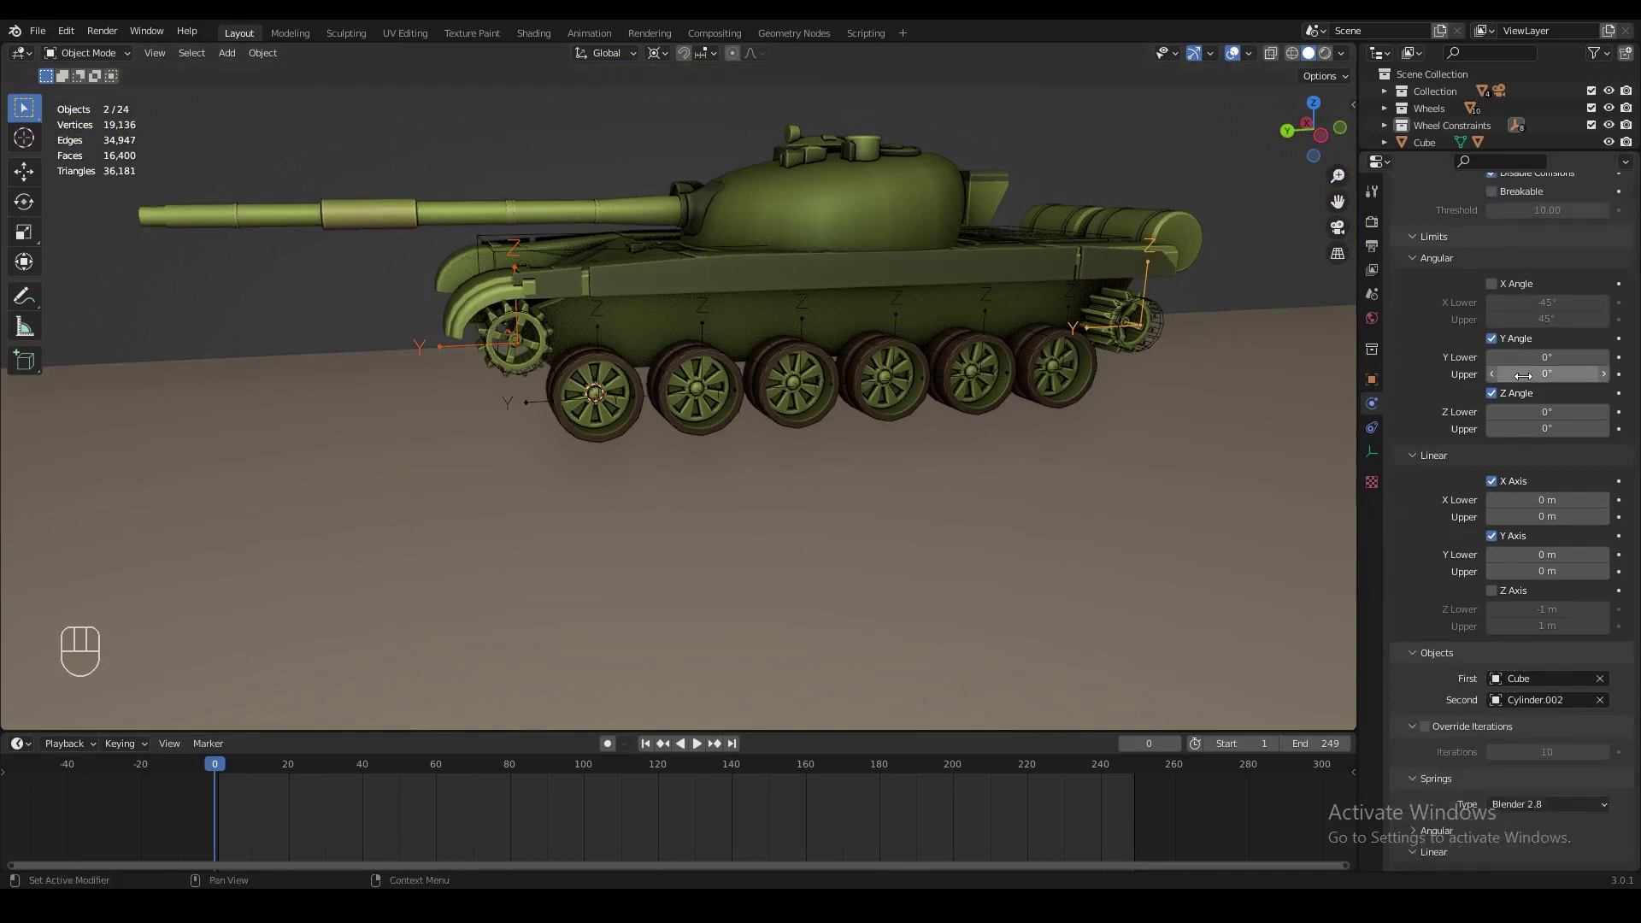
scroll(1523, 375, "down", 5)
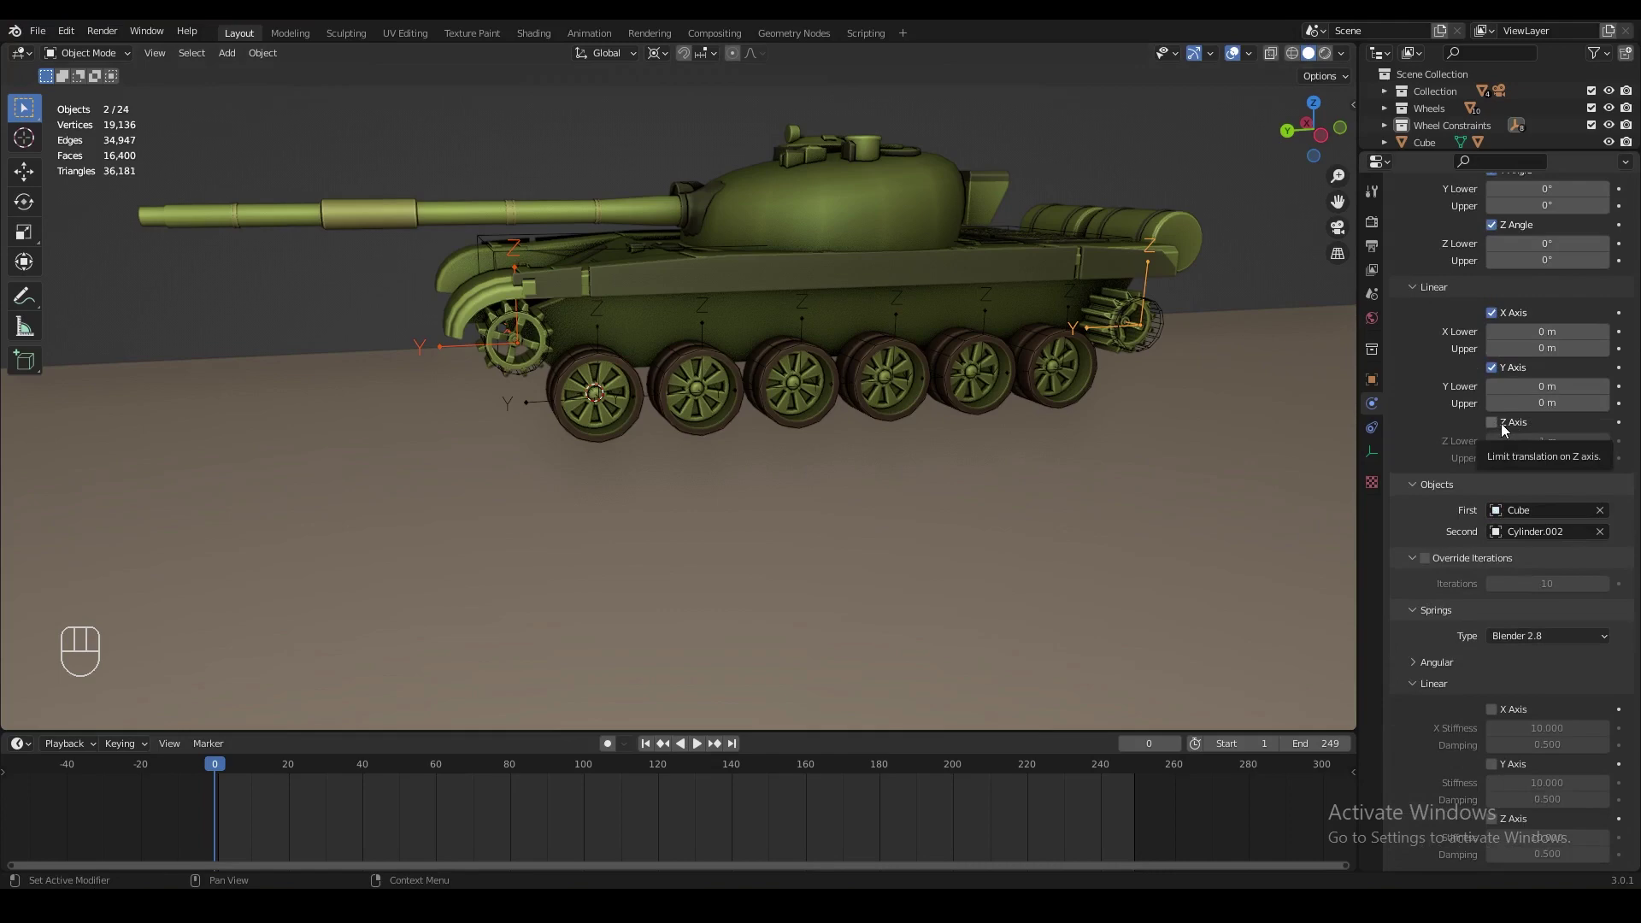
scroll(1205, 410, "up", 3)
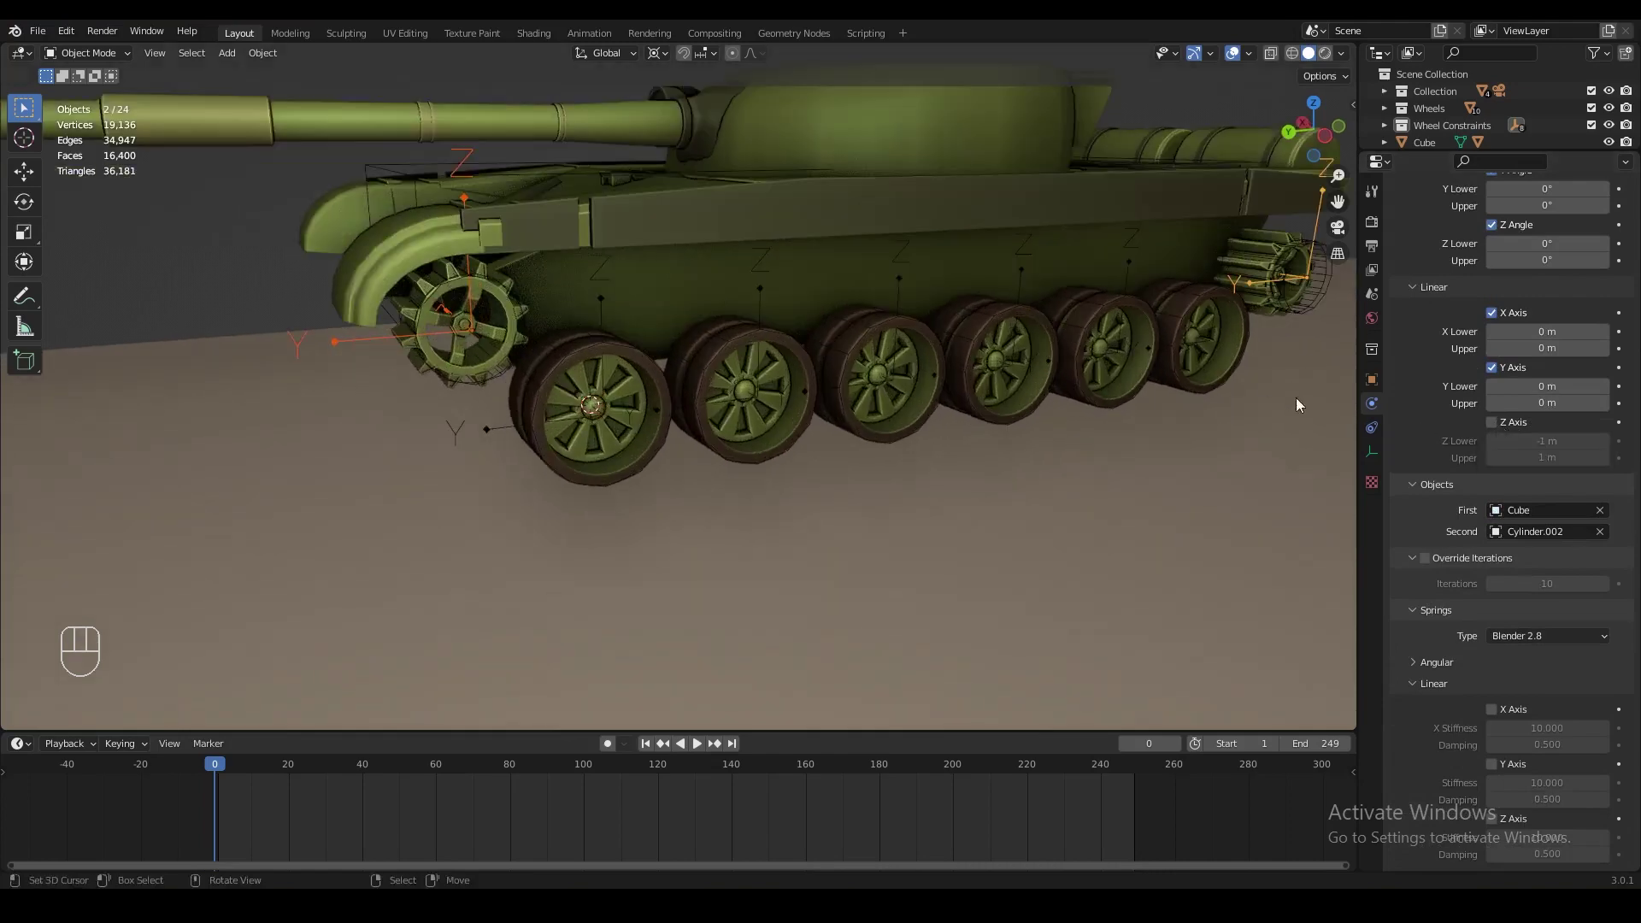
left_click(1493, 422)
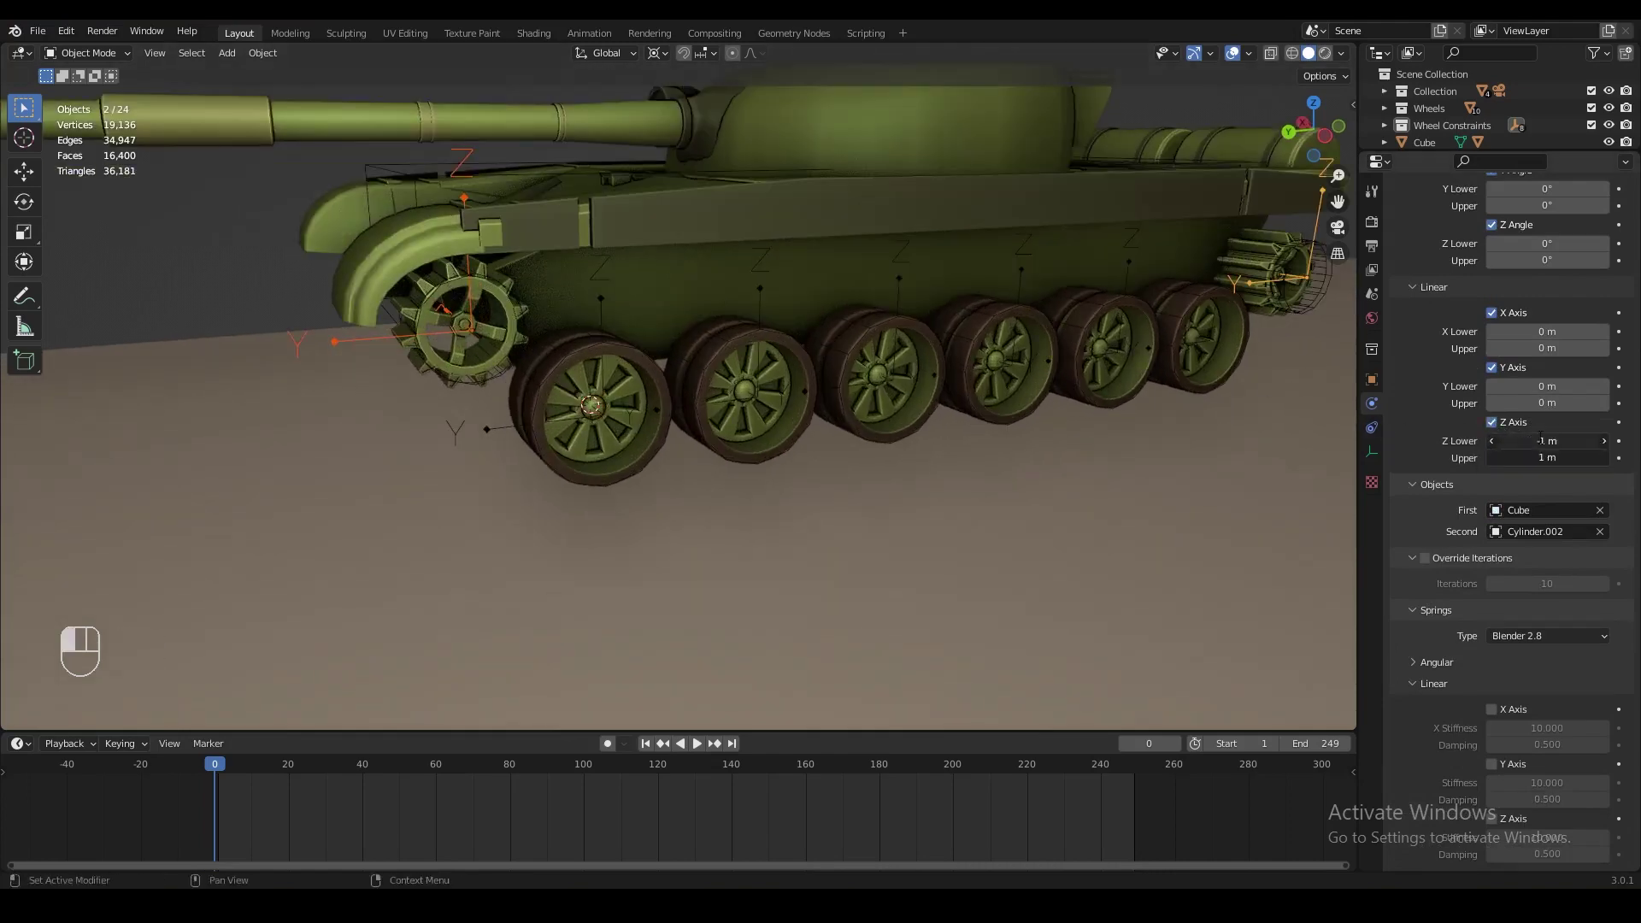
left_click(1550, 441)
type("0")
key("Return")
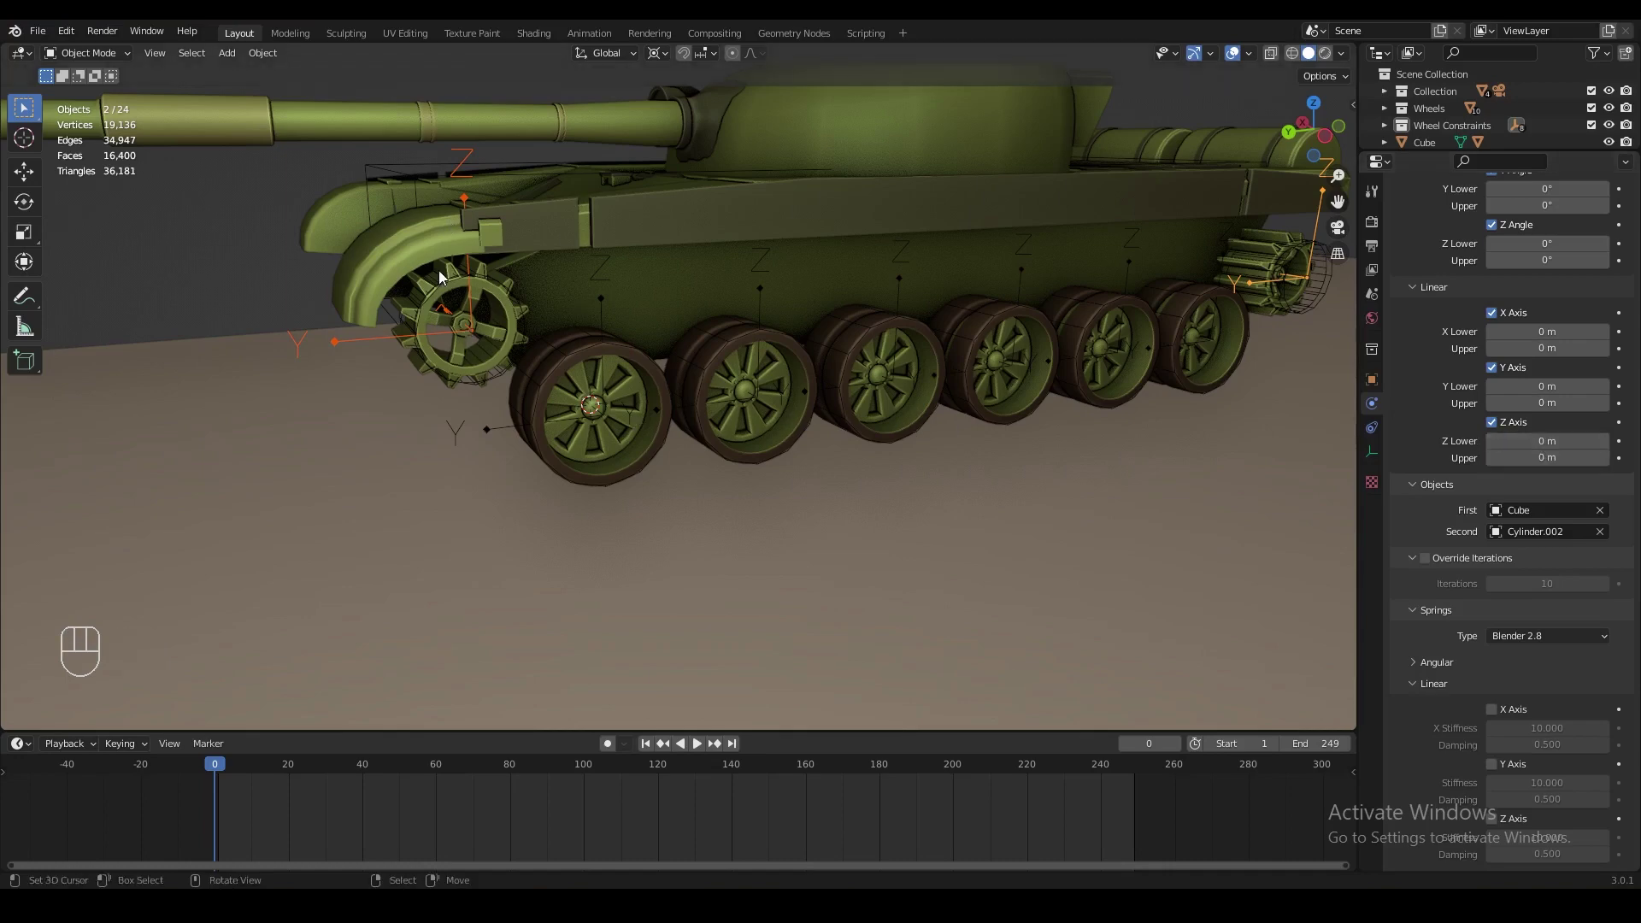
middle_click_drag(443, 288, 448, 280)
left_click(295, 294)
- Select only the six road wheel constraint empties, leaving out the two sprocket constraints
scroll(971, 320, "down", 3)
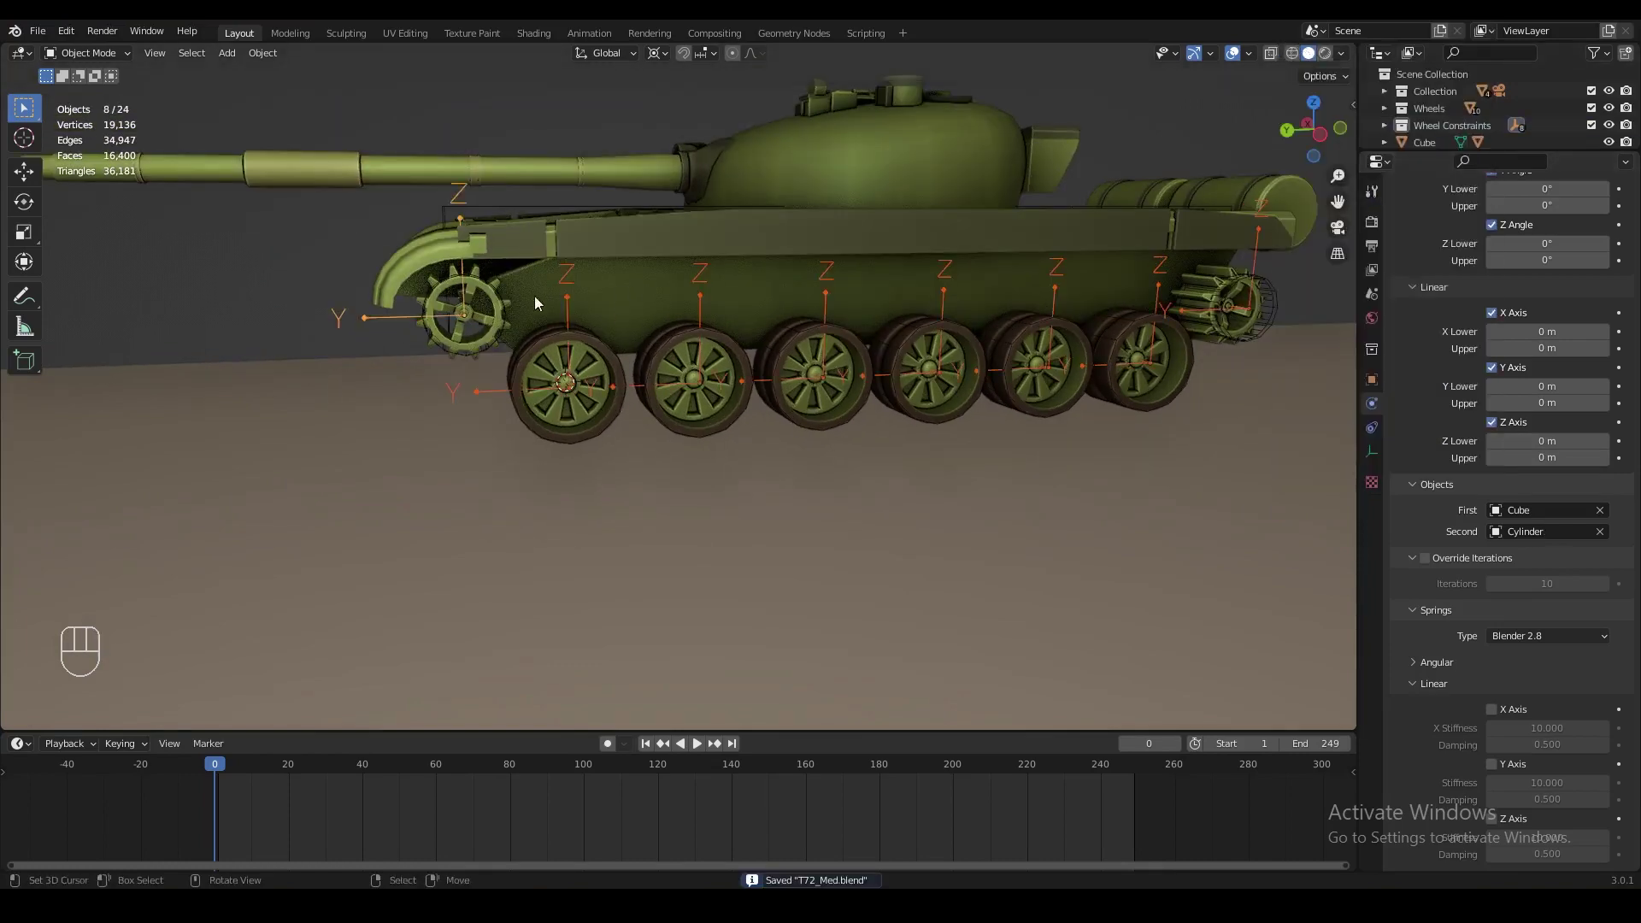
left_click(366, 318, "shift")
left_click(1260, 259, "shift")
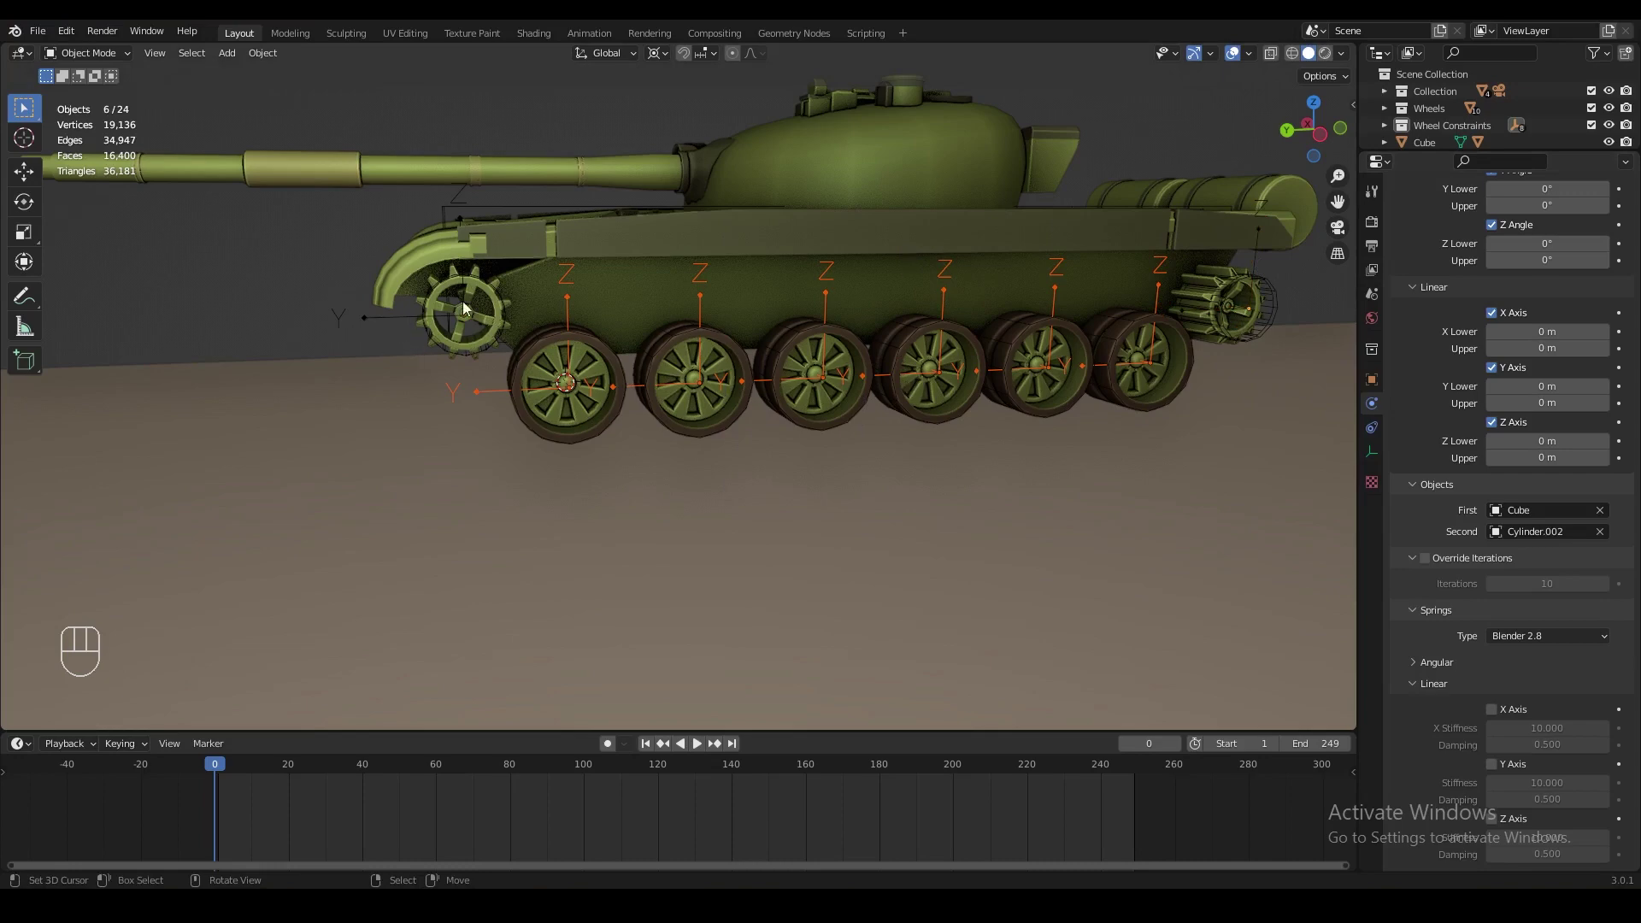
key("g")
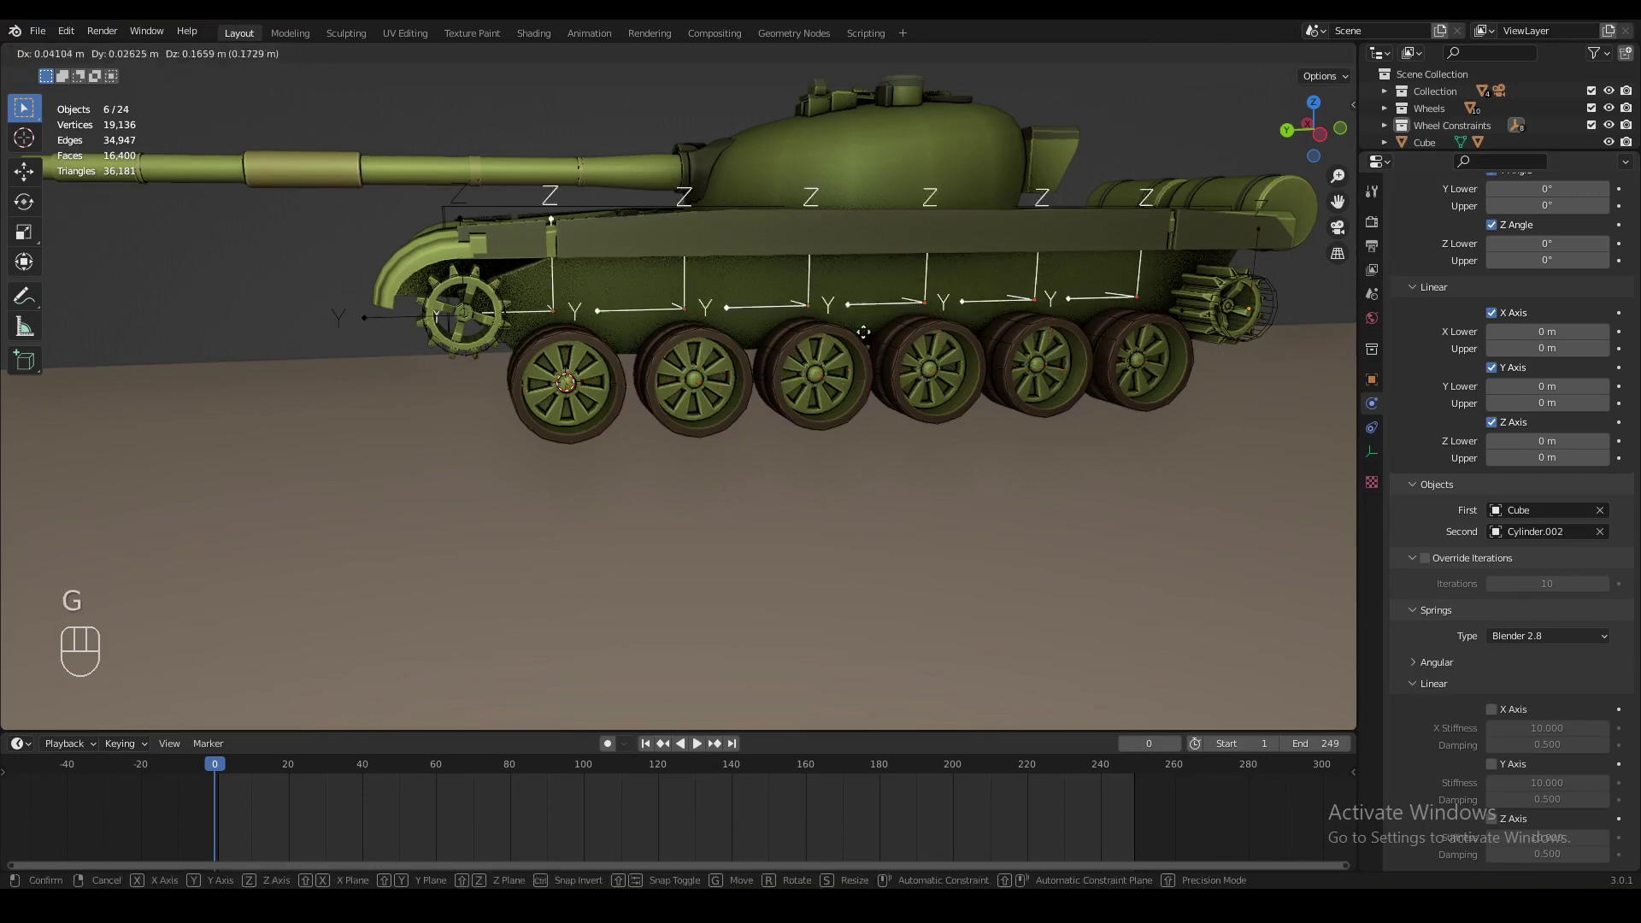
right_click(884, 386)
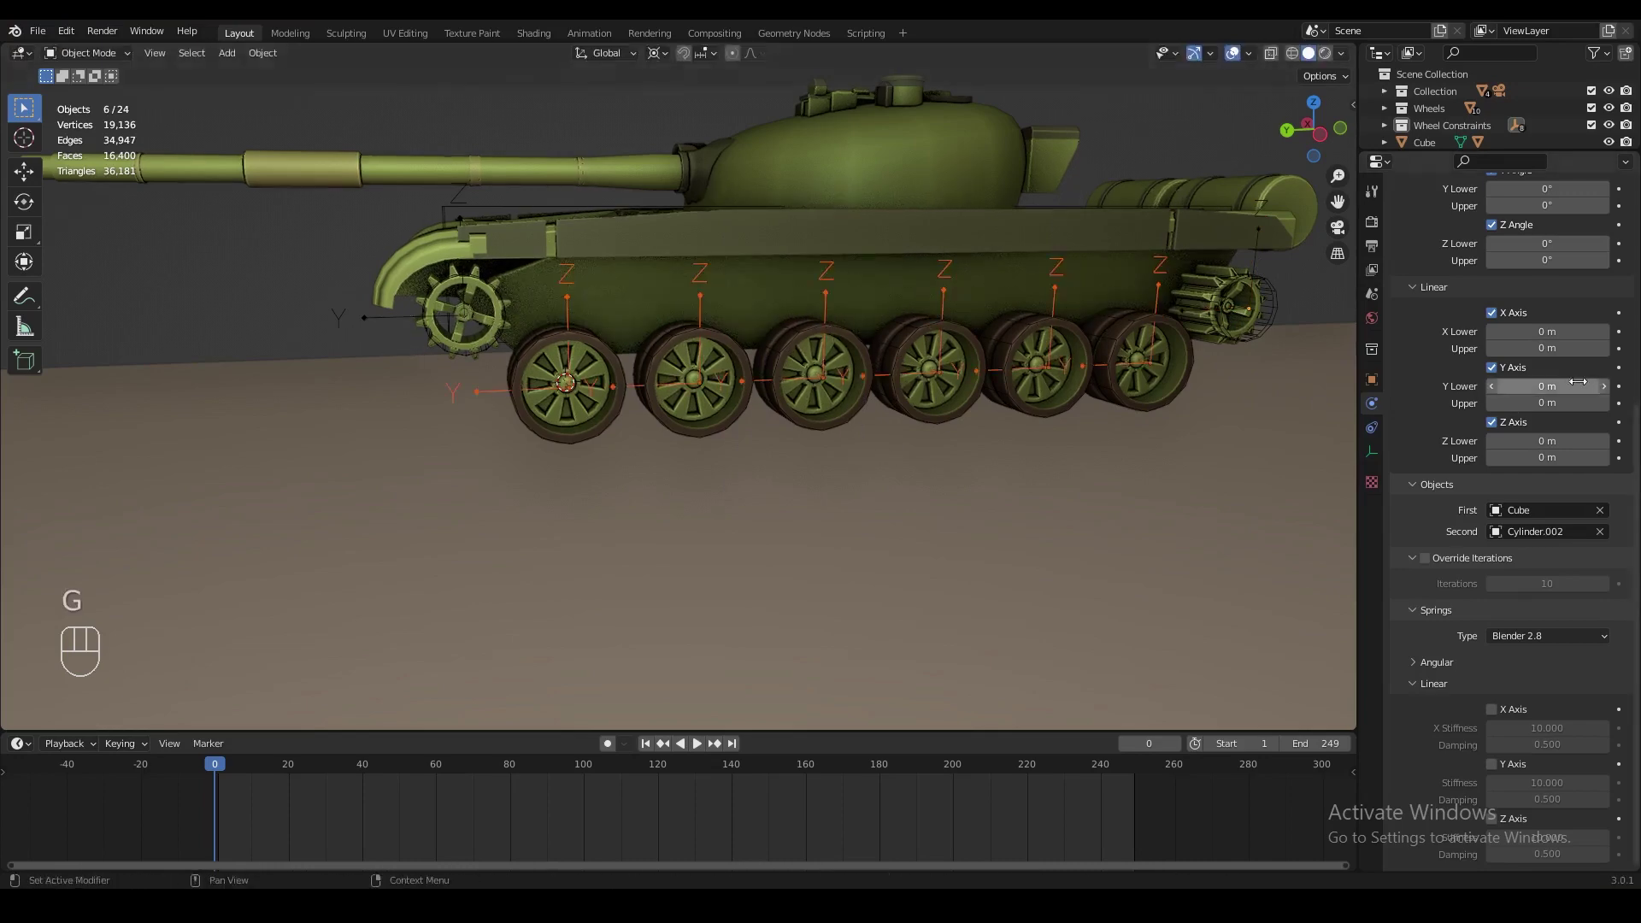
- Enable the linear Z Axis spring on all selected road wheel constraints with stiffness 300 and damping 15, and save the file
left_click(1417, 289)
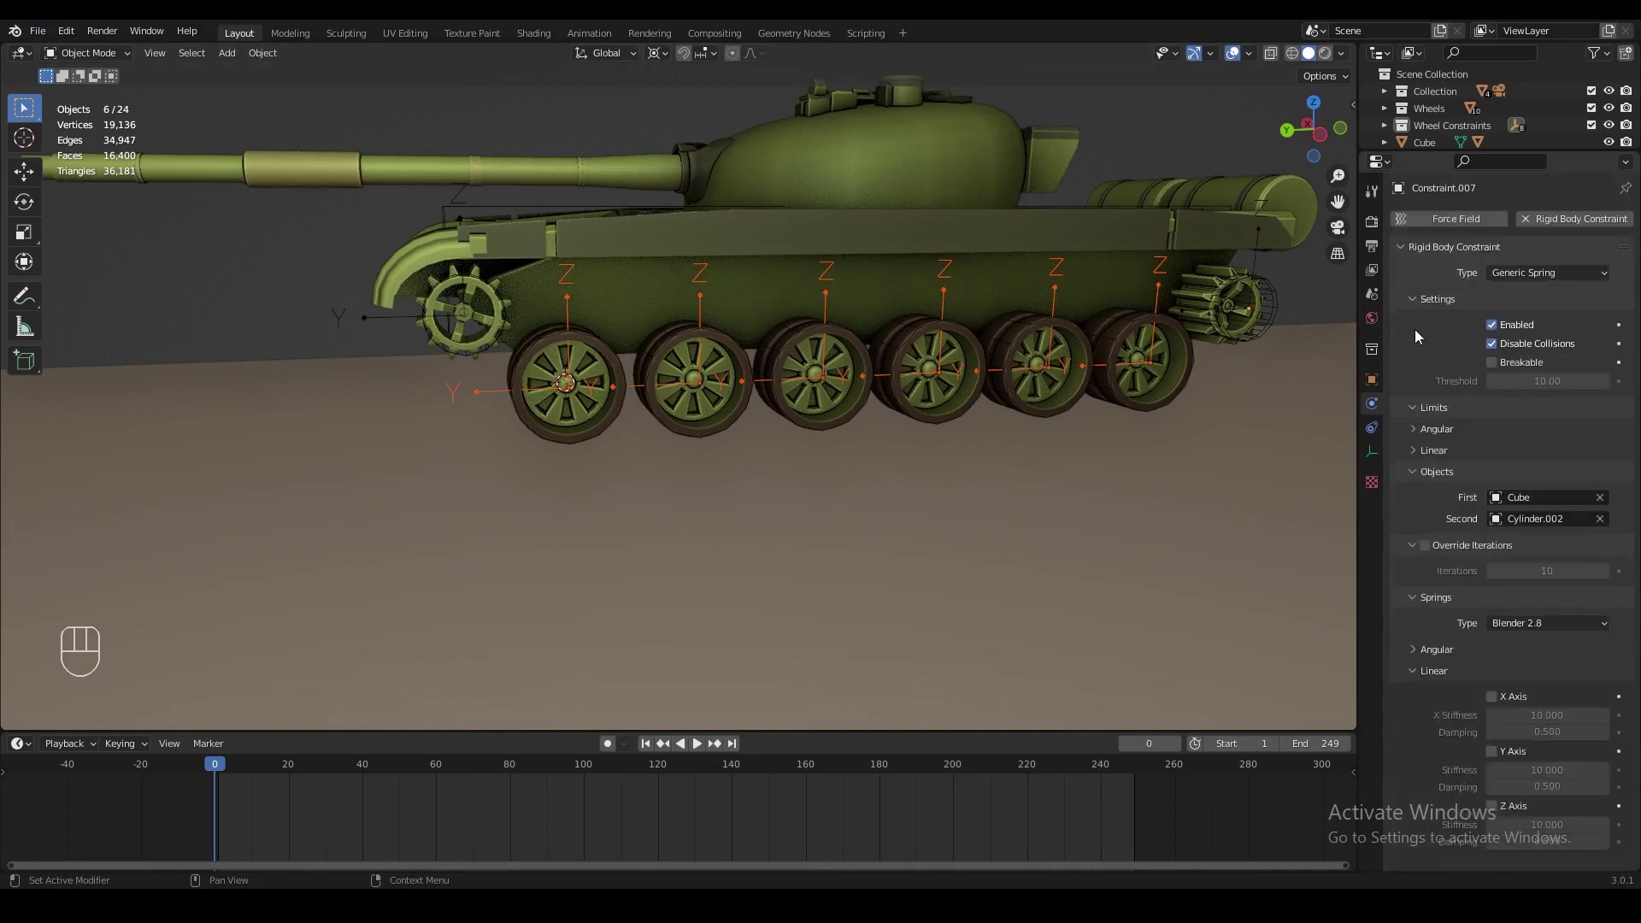
left_click(1413, 296)
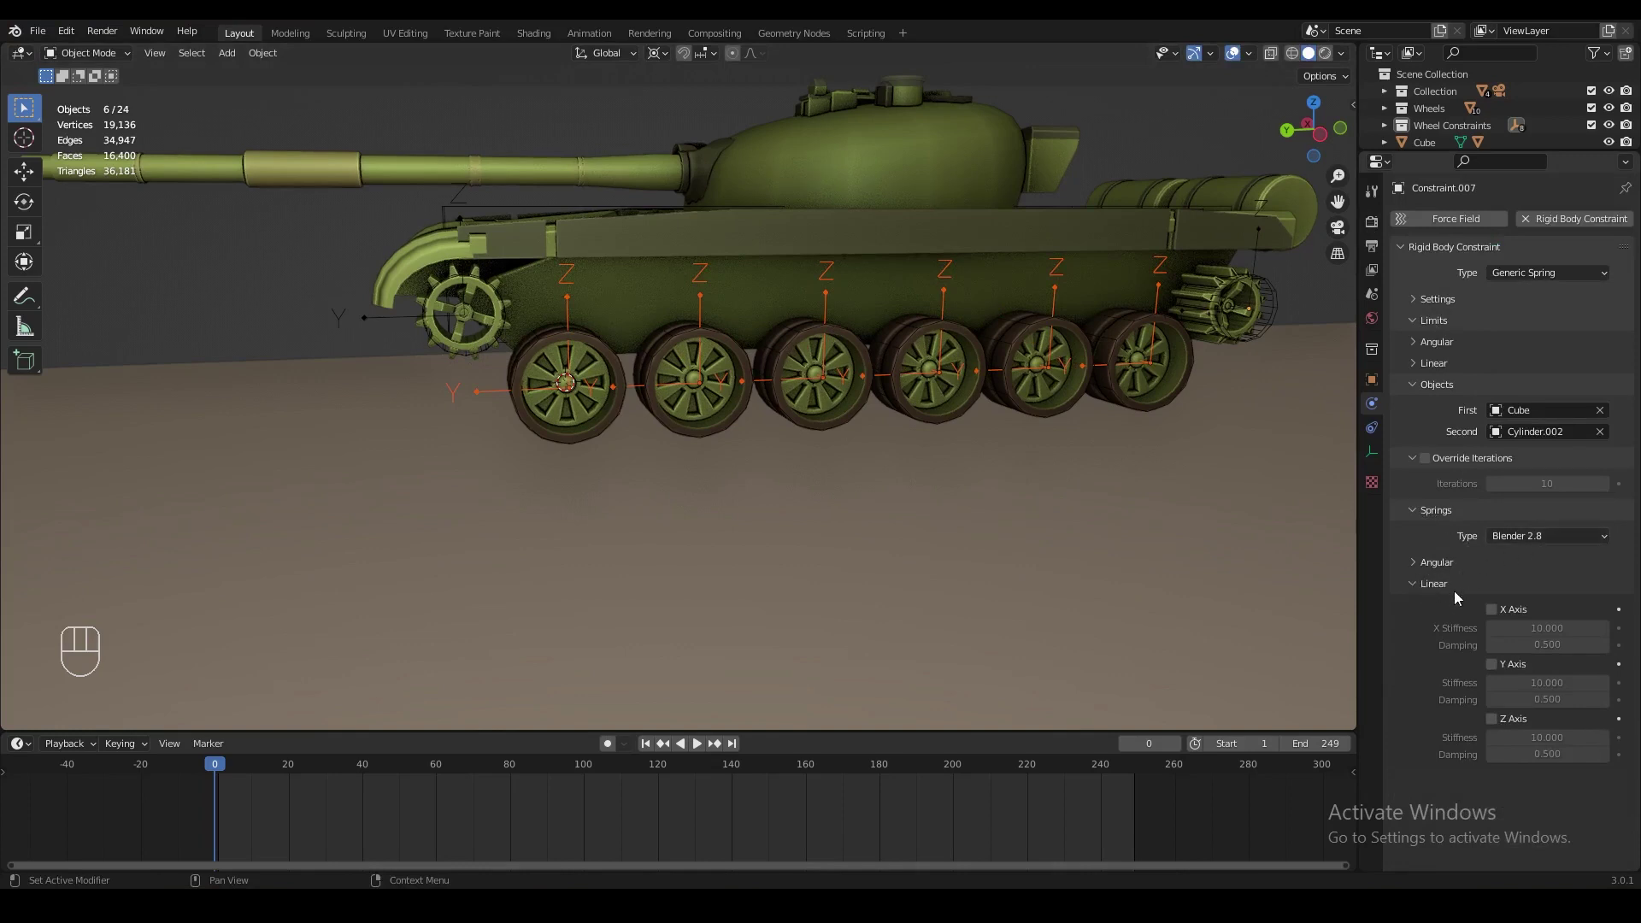
left_click(1492, 720)
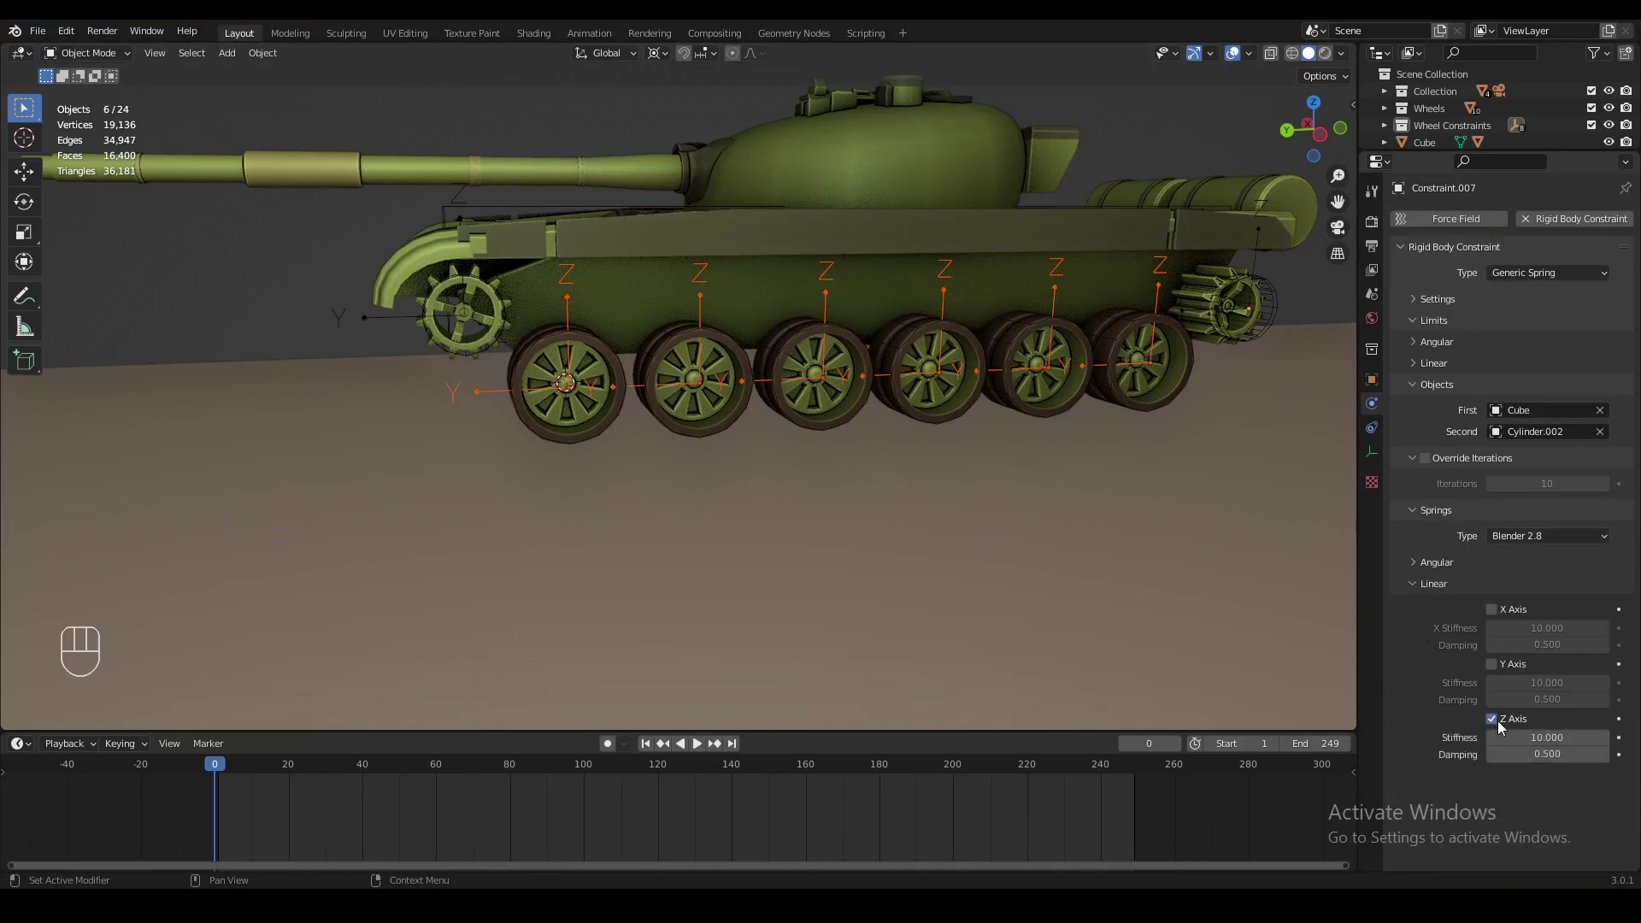
left_click(1496, 724)
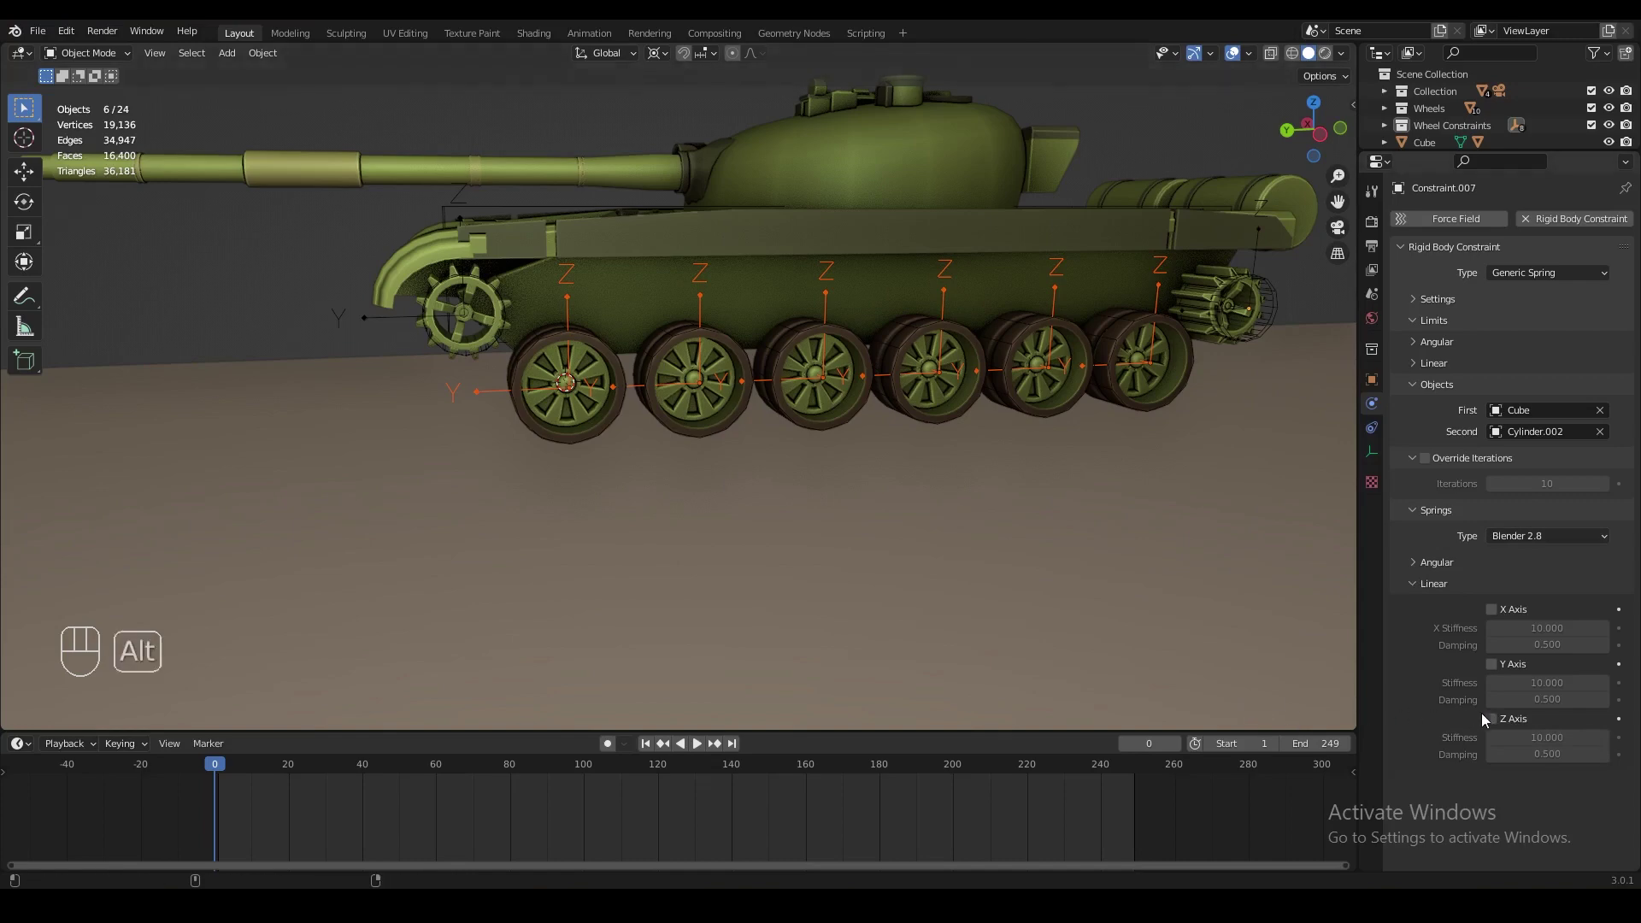
left_click(1491, 719)
middle_click_drag(1321, 618, 1012, 504)
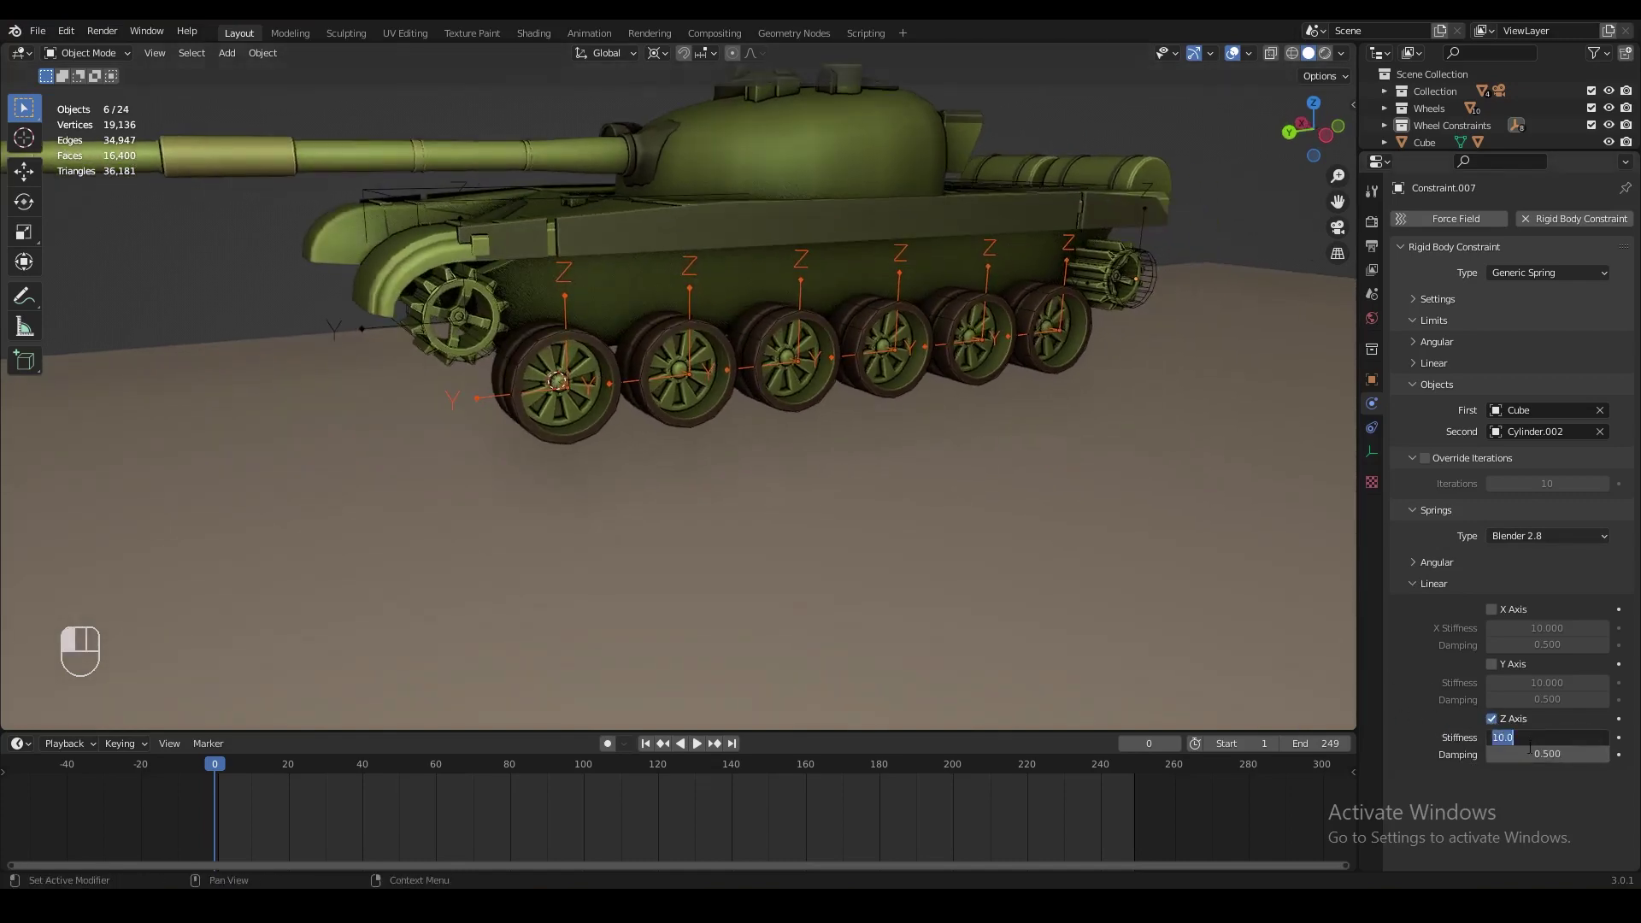
key("Return")
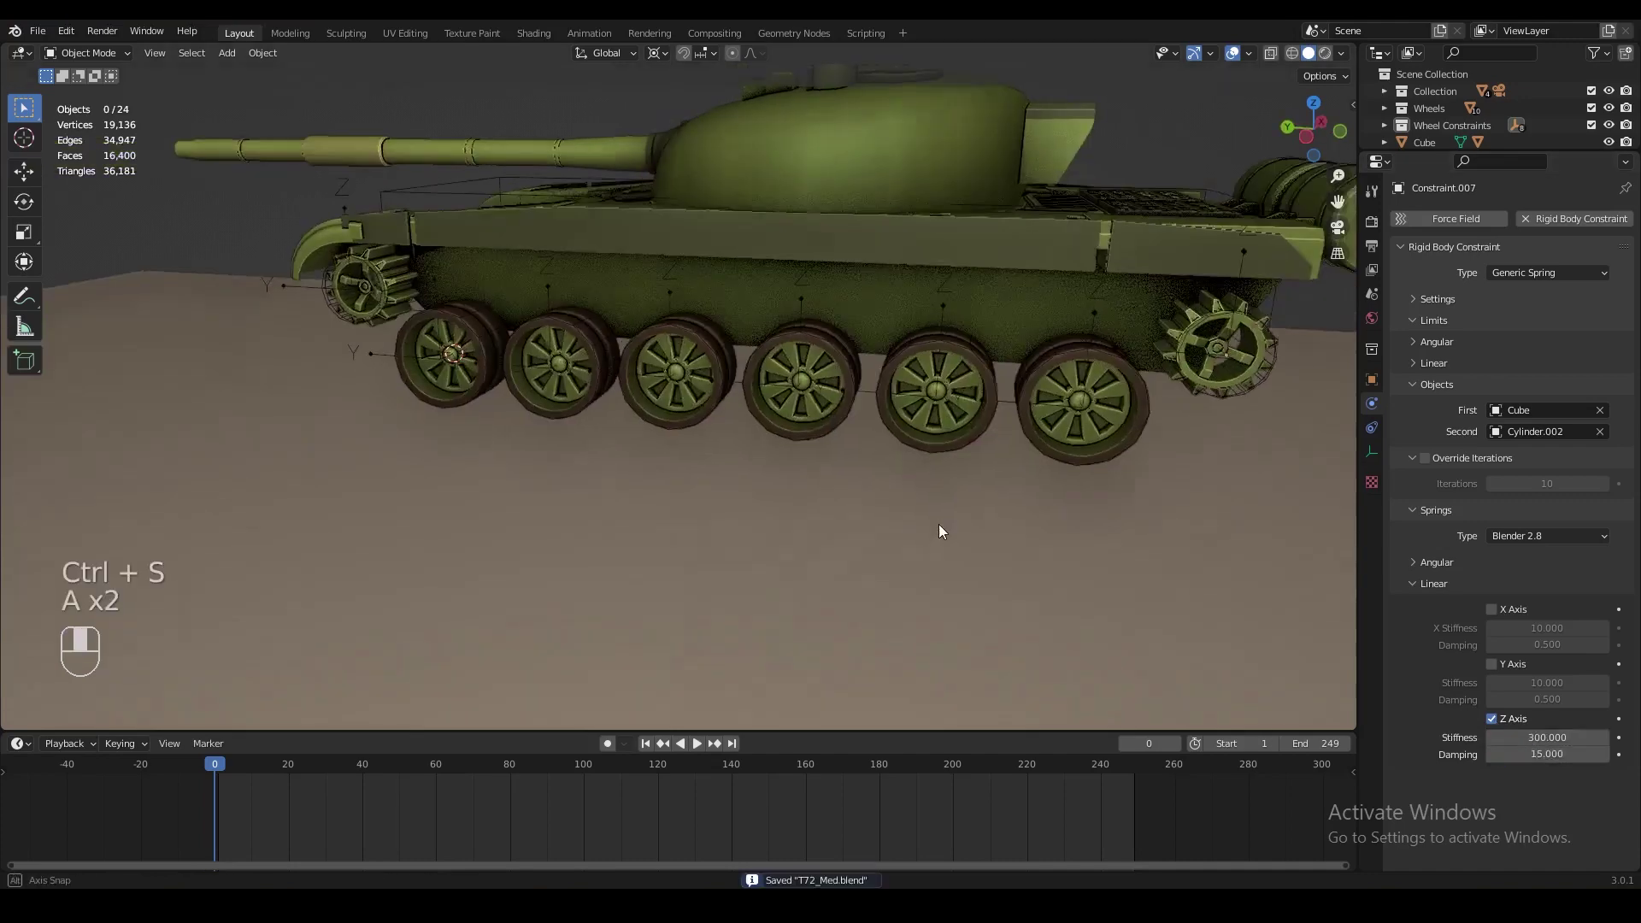
- Play the rigid body simulation and watch how the tank settles on its sprung road wheels
middle_click_drag(927, 525, 957, 500)
middle_click_drag(880, 545, 961, 540)
key("shift+space")
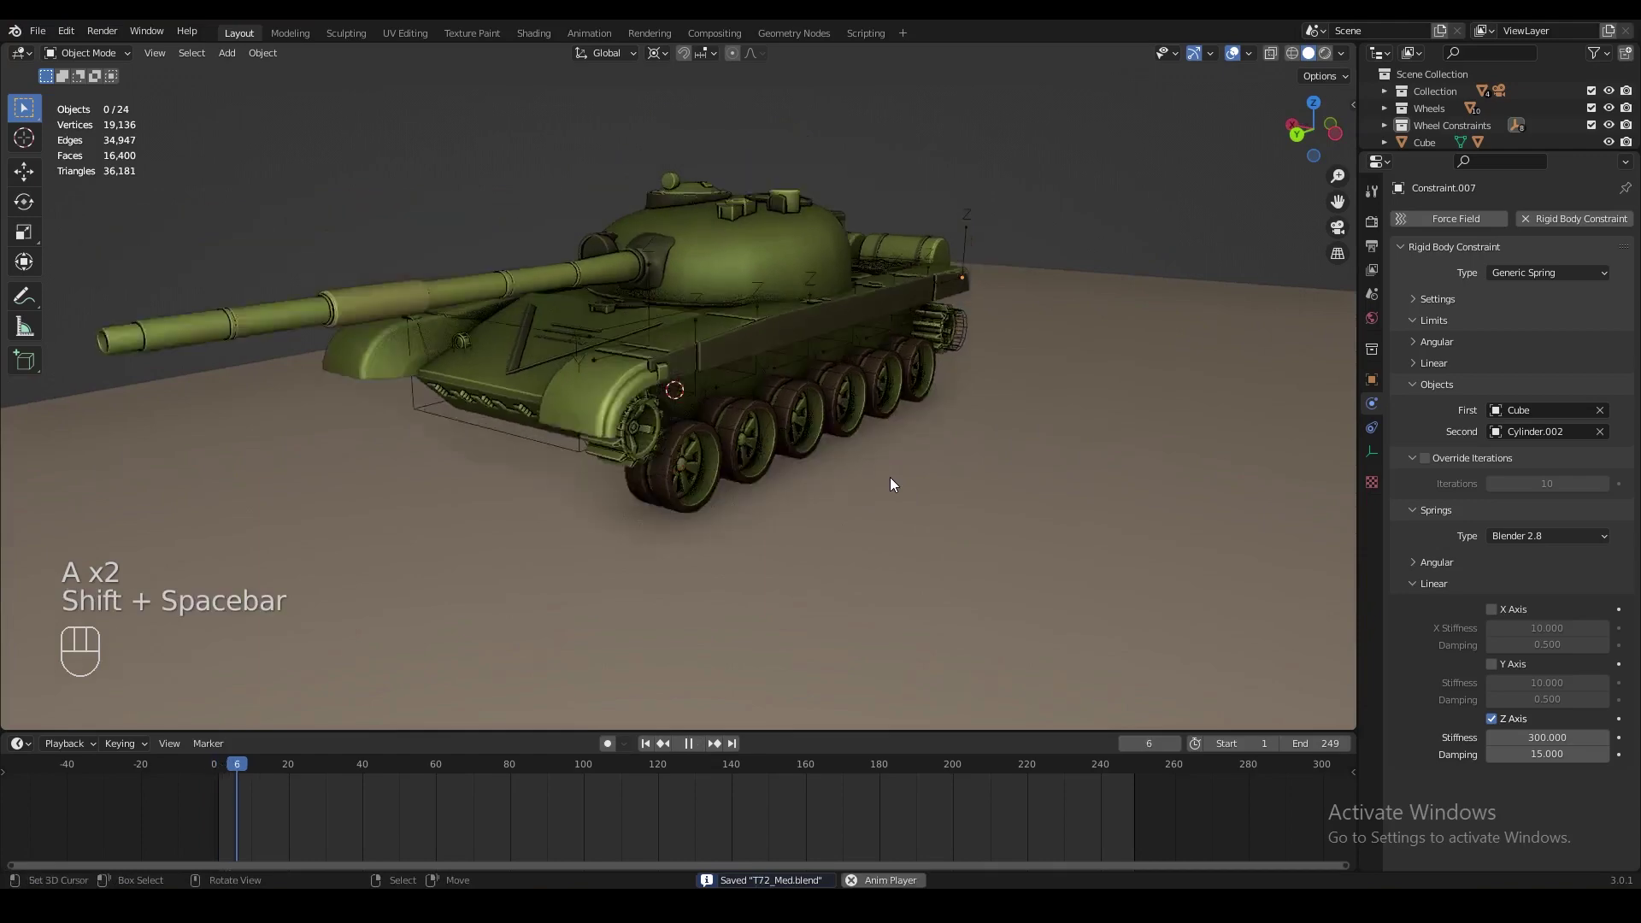
middle_click_drag(887, 496, 628, 420)
middle_click_drag(875, 409, 838, 429)
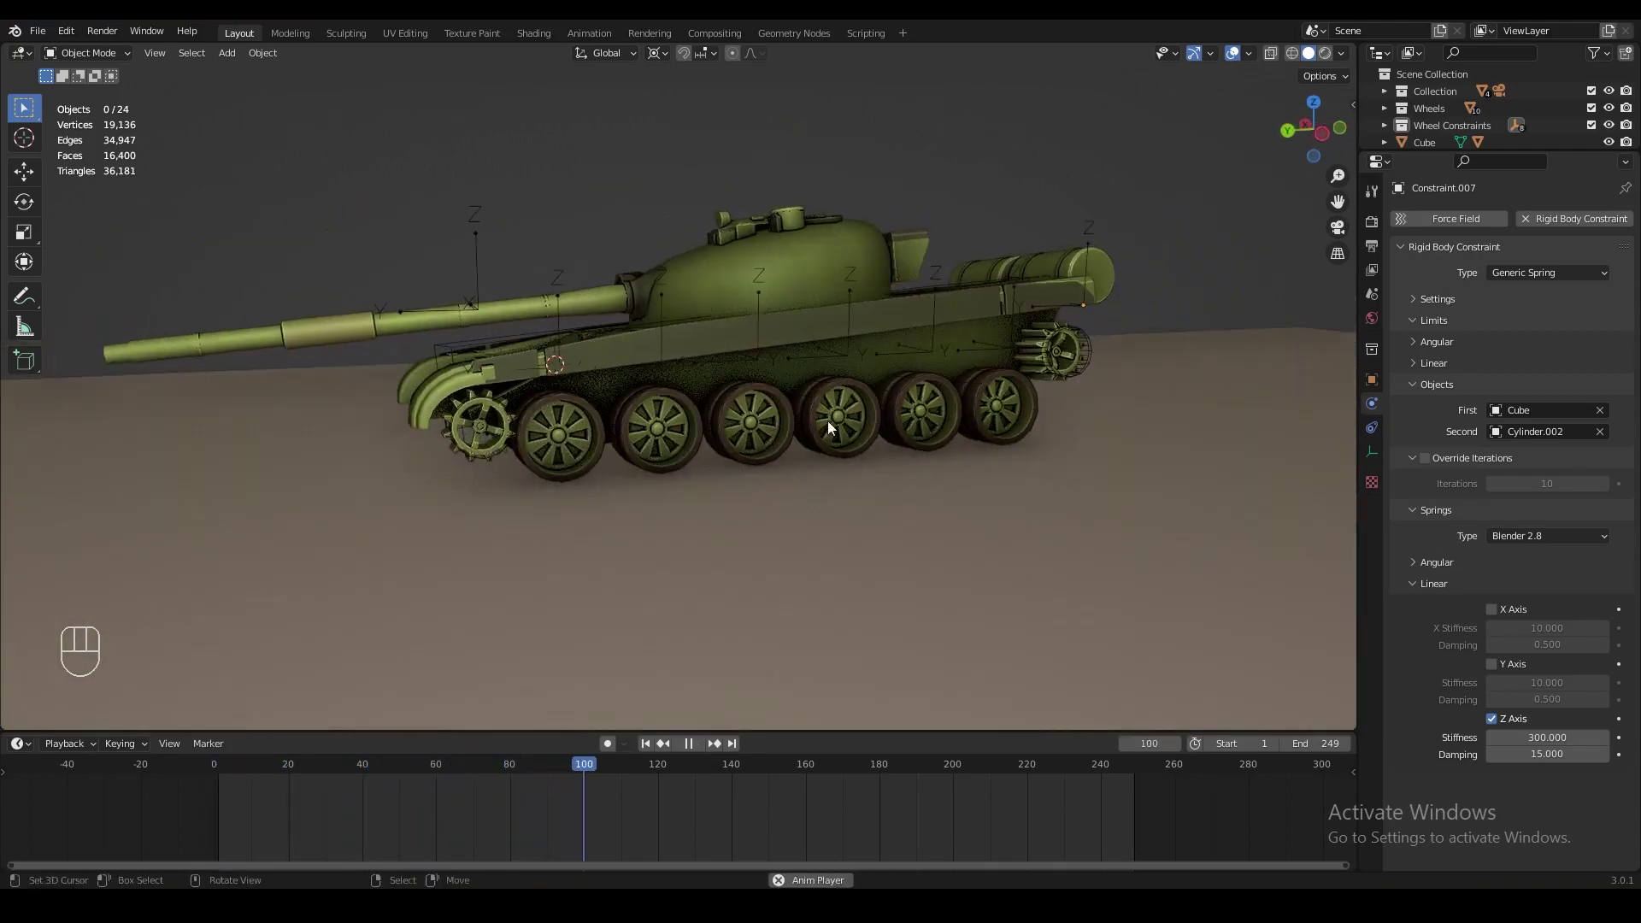
key("shift+space")
- Play the simulation with wheels and constraints on both sides of the chassis, and stop it partway
middle_click_drag(725, 487, 590, 357)
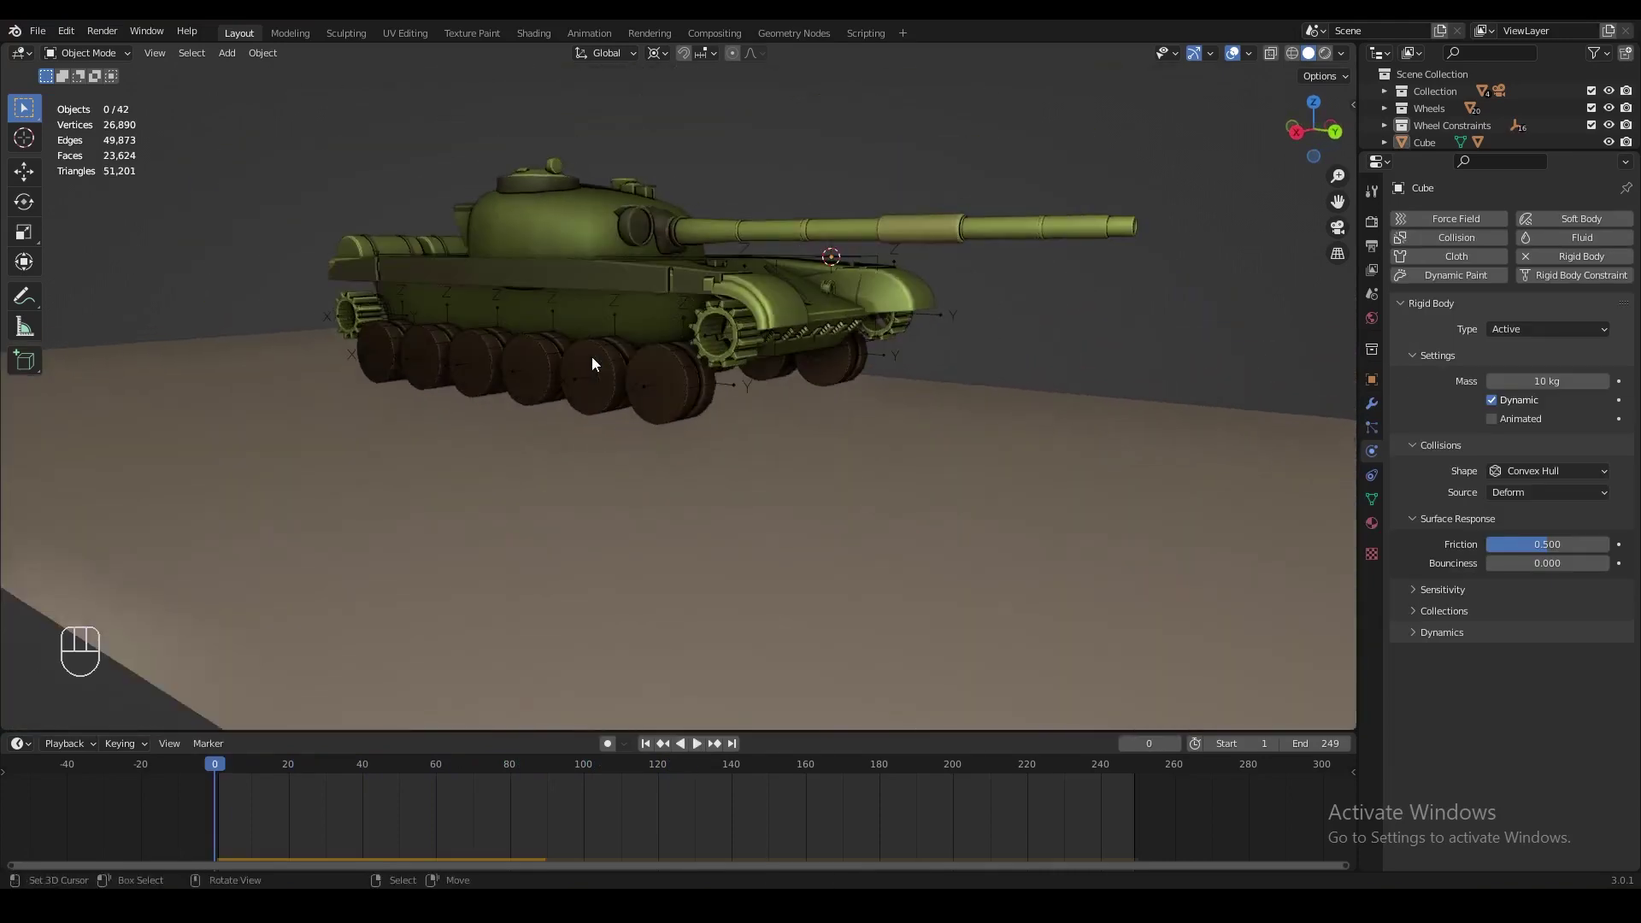
key("shift+space")
middle_click_drag(819, 434, 793, 473)
key("shift+space")
- Select the chassis collision cube and examine its tilt and the position of its origin near the front
scroll(703, 359, "down", 3)
left_click(734, 373)
scroll(643, 482, "down", 3)
scroll(638, 450, "up", 2)
scroll(646, 419, "up", 3)
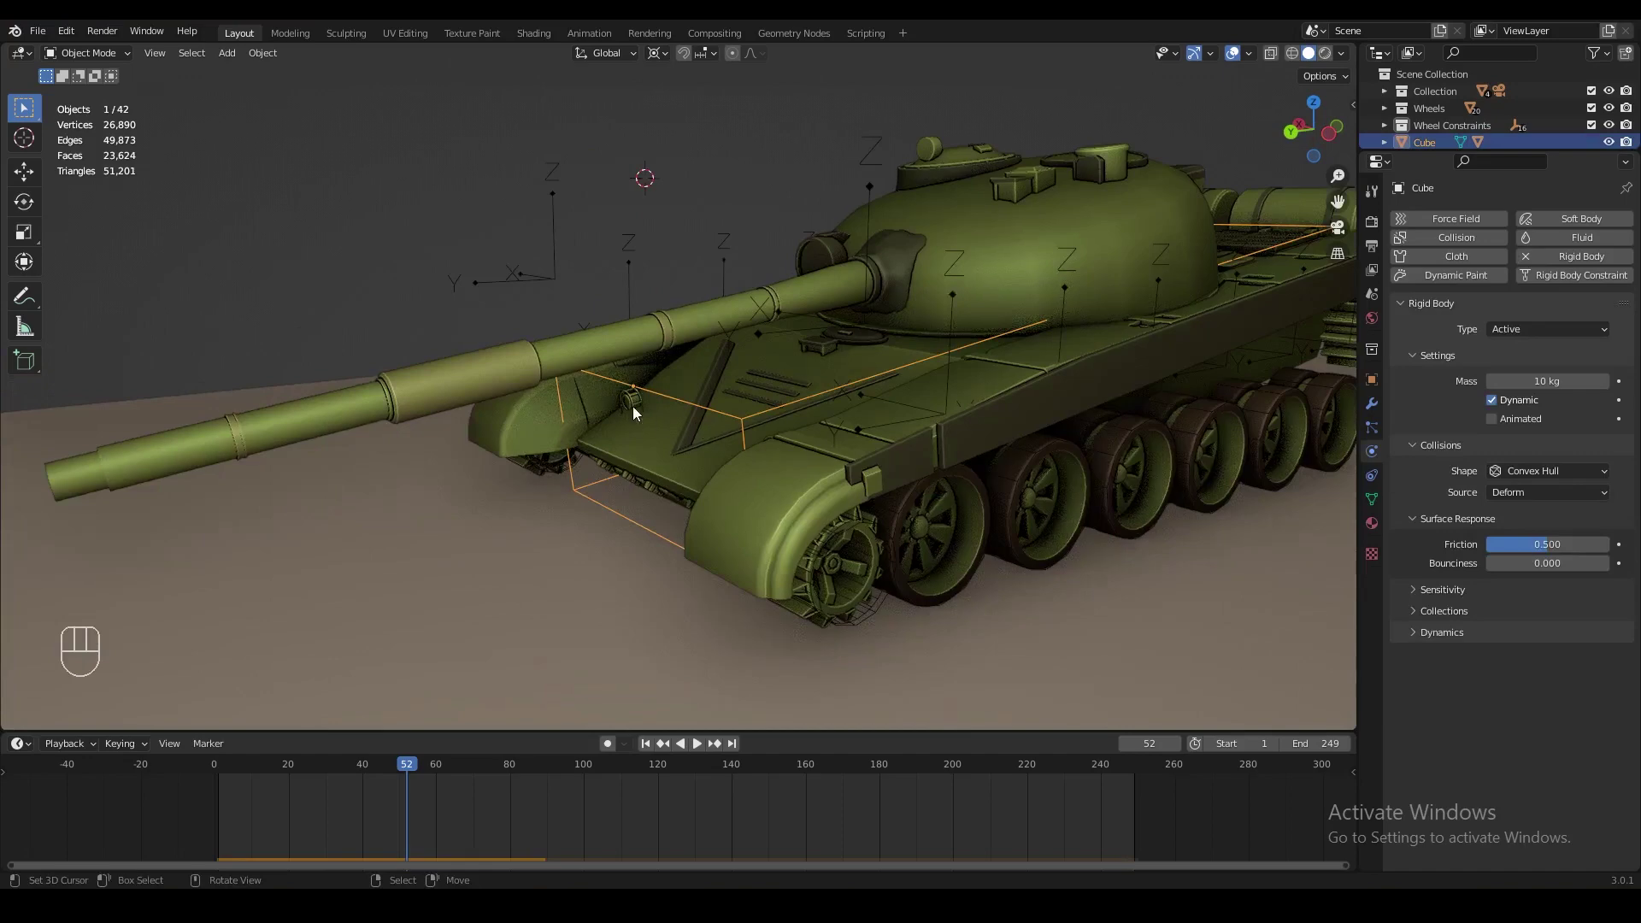
scroll(727, 405, "down", 2)
middle_click_drag(726, 405, 609, 371)
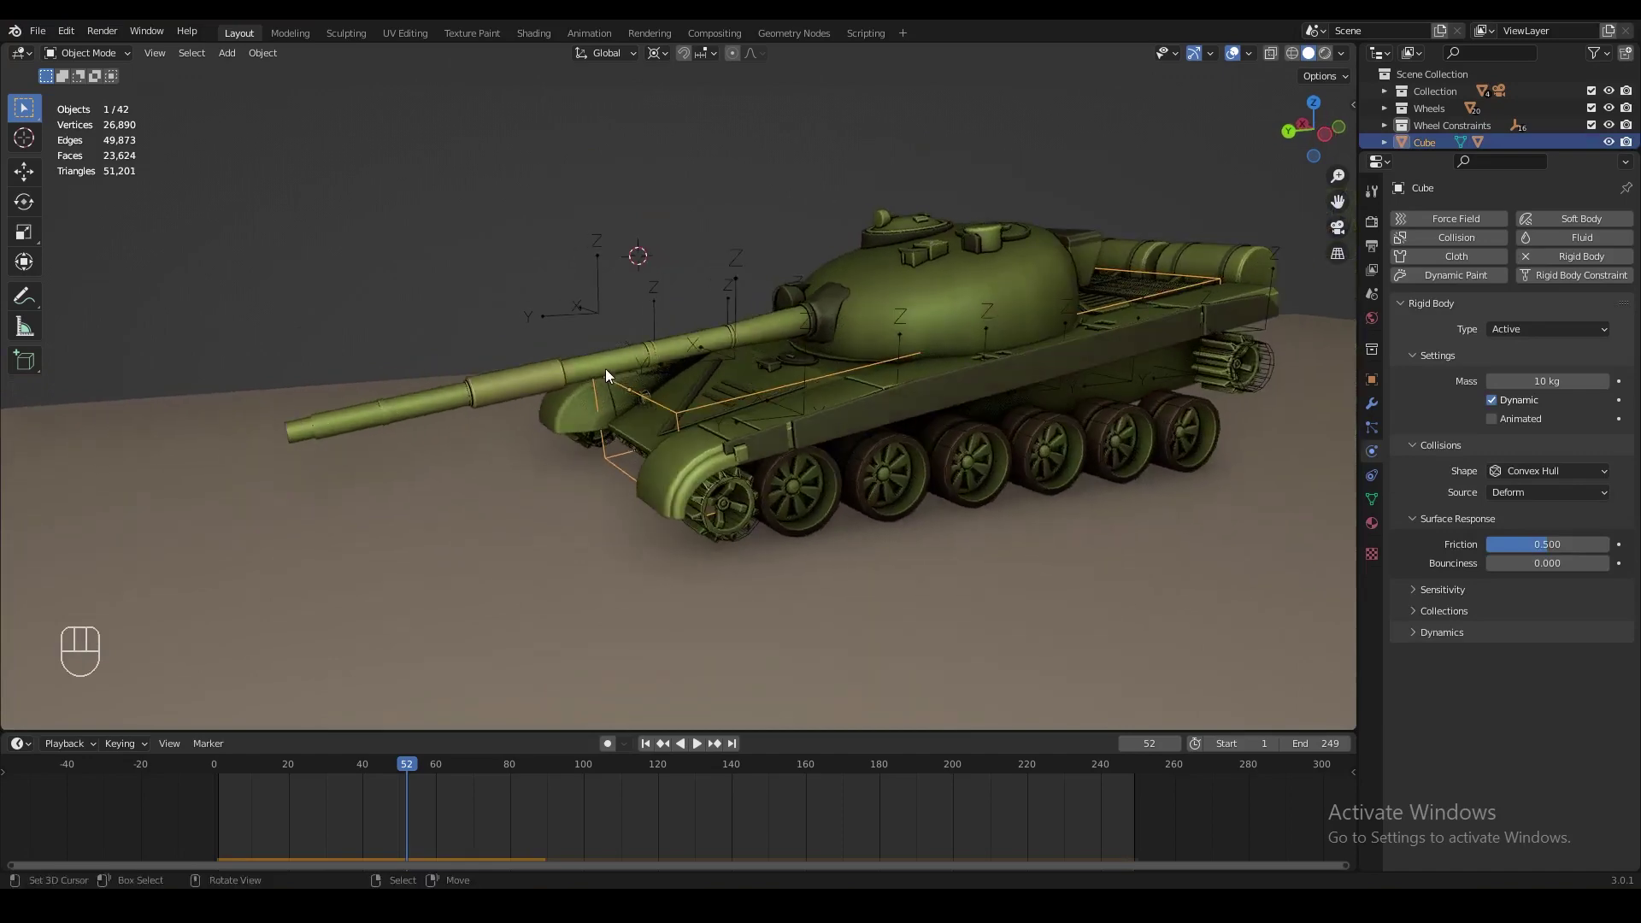
scroll(629, 392, "up", 4)
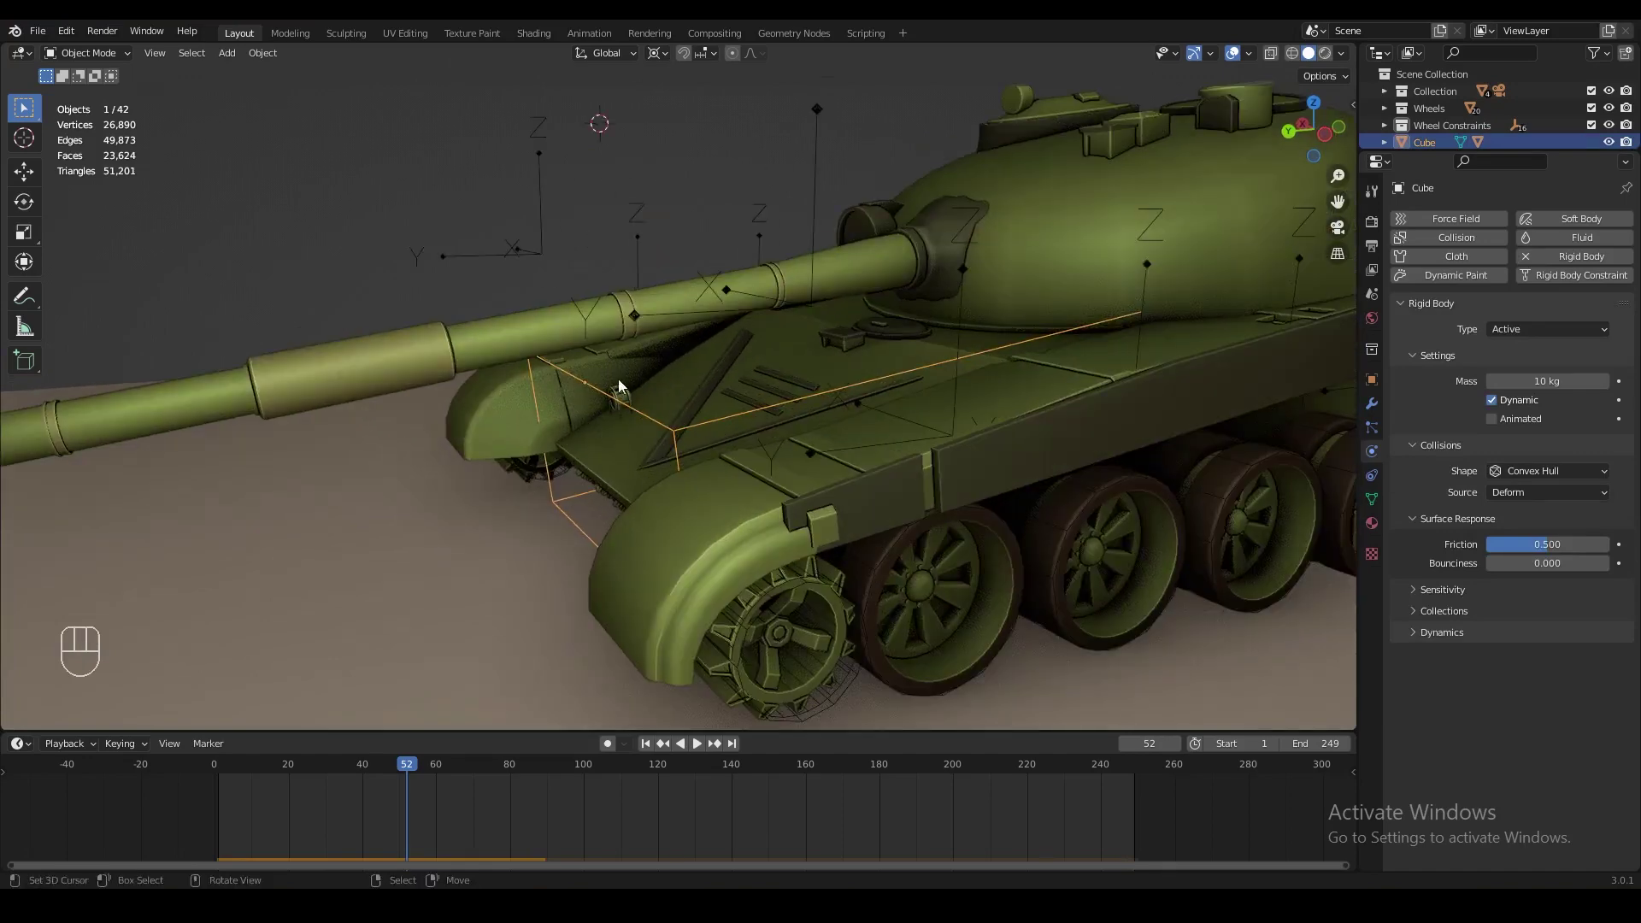
scroll(654, 431, "down", 4)
middle_click_drag(1128, 308, 1073, 319)
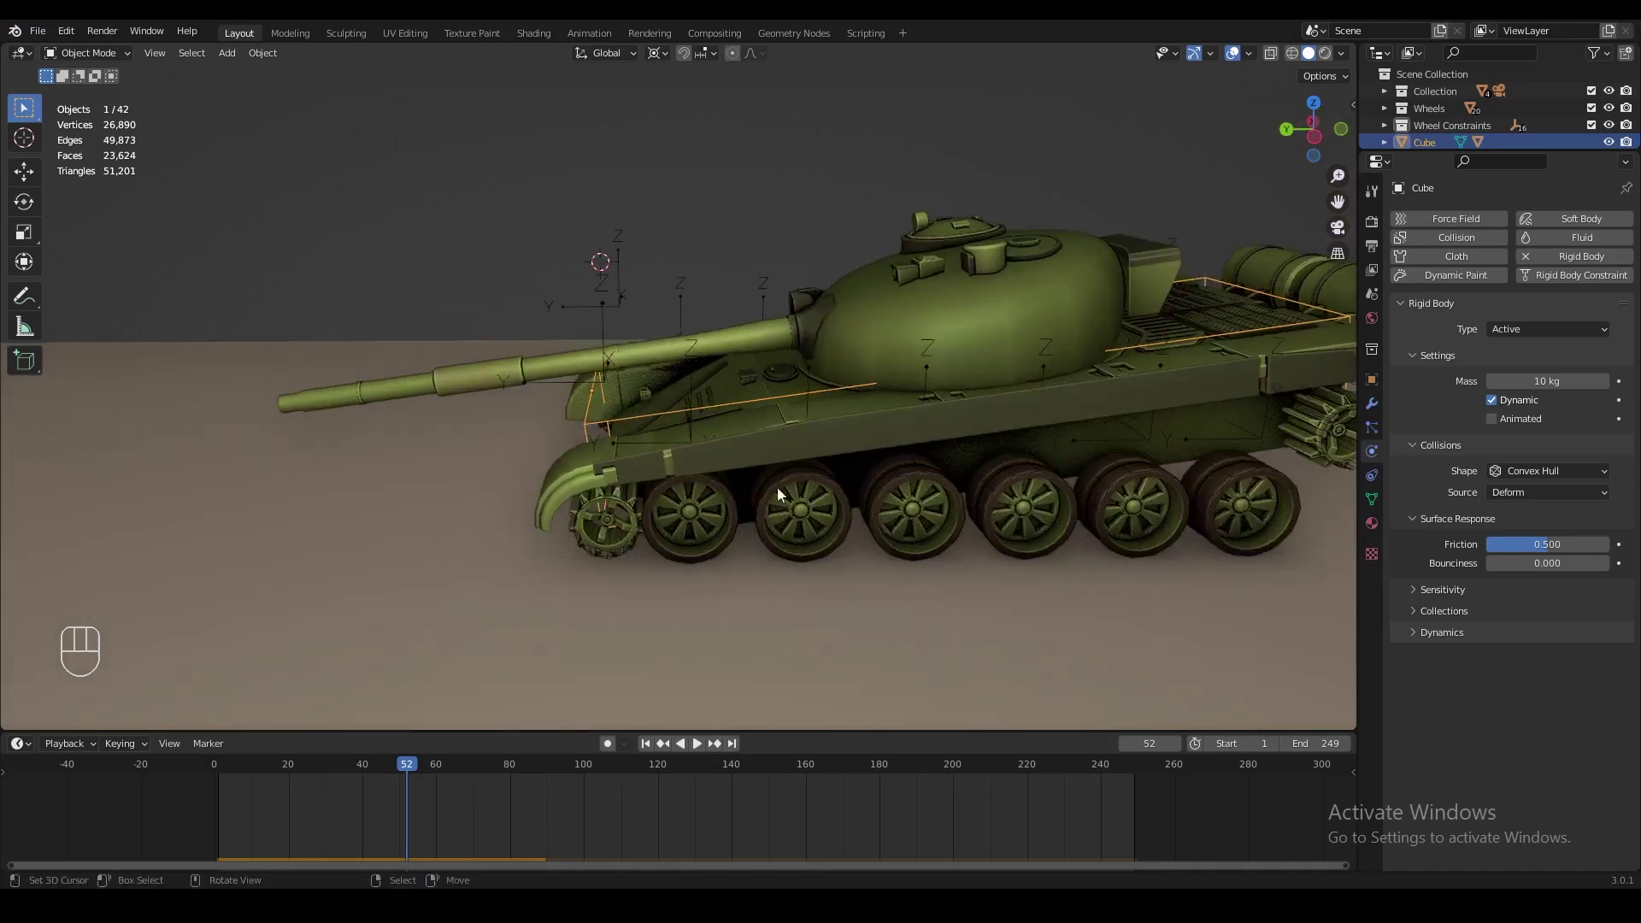
- Return the timeline to frame 0 and save the file
left_click_drag(422, 773, 187, 759)
key("space")
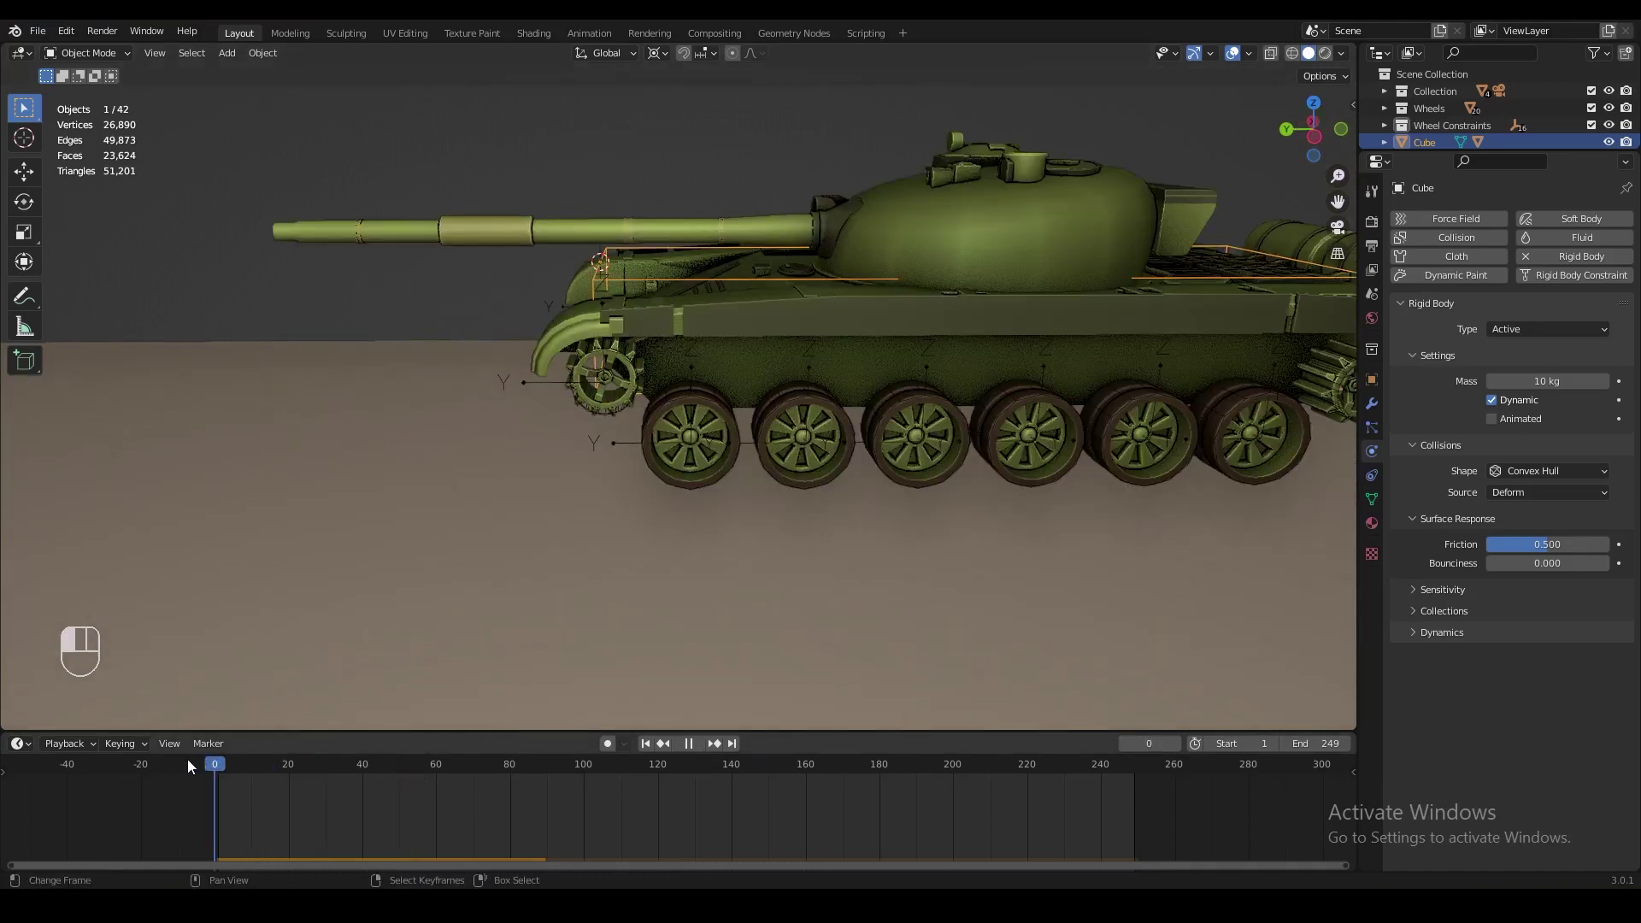
scroll(839, 366, "down", 2)
key("ctrl+s")
- Select all vertices of the chassis cube in Edit Mode with wireframe shading and snap the 3D cursor to them
key("Tab")
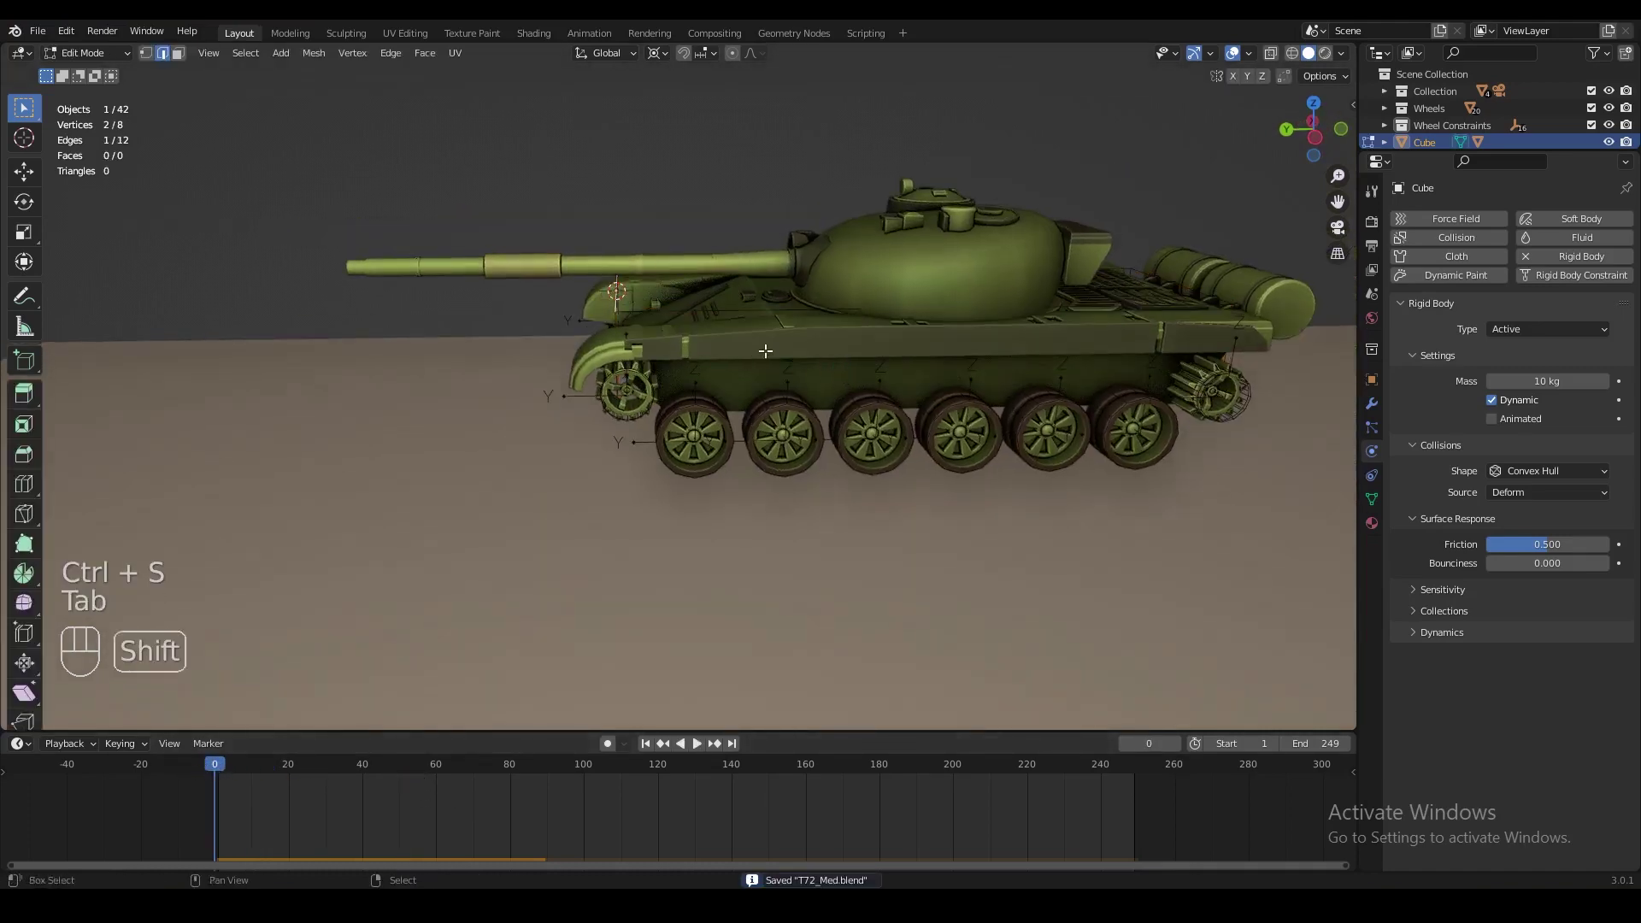
key("z")
key("a")
middle_click_drag(663, 391, 777, 367)
key("shift+s")
left_click(865, 465)
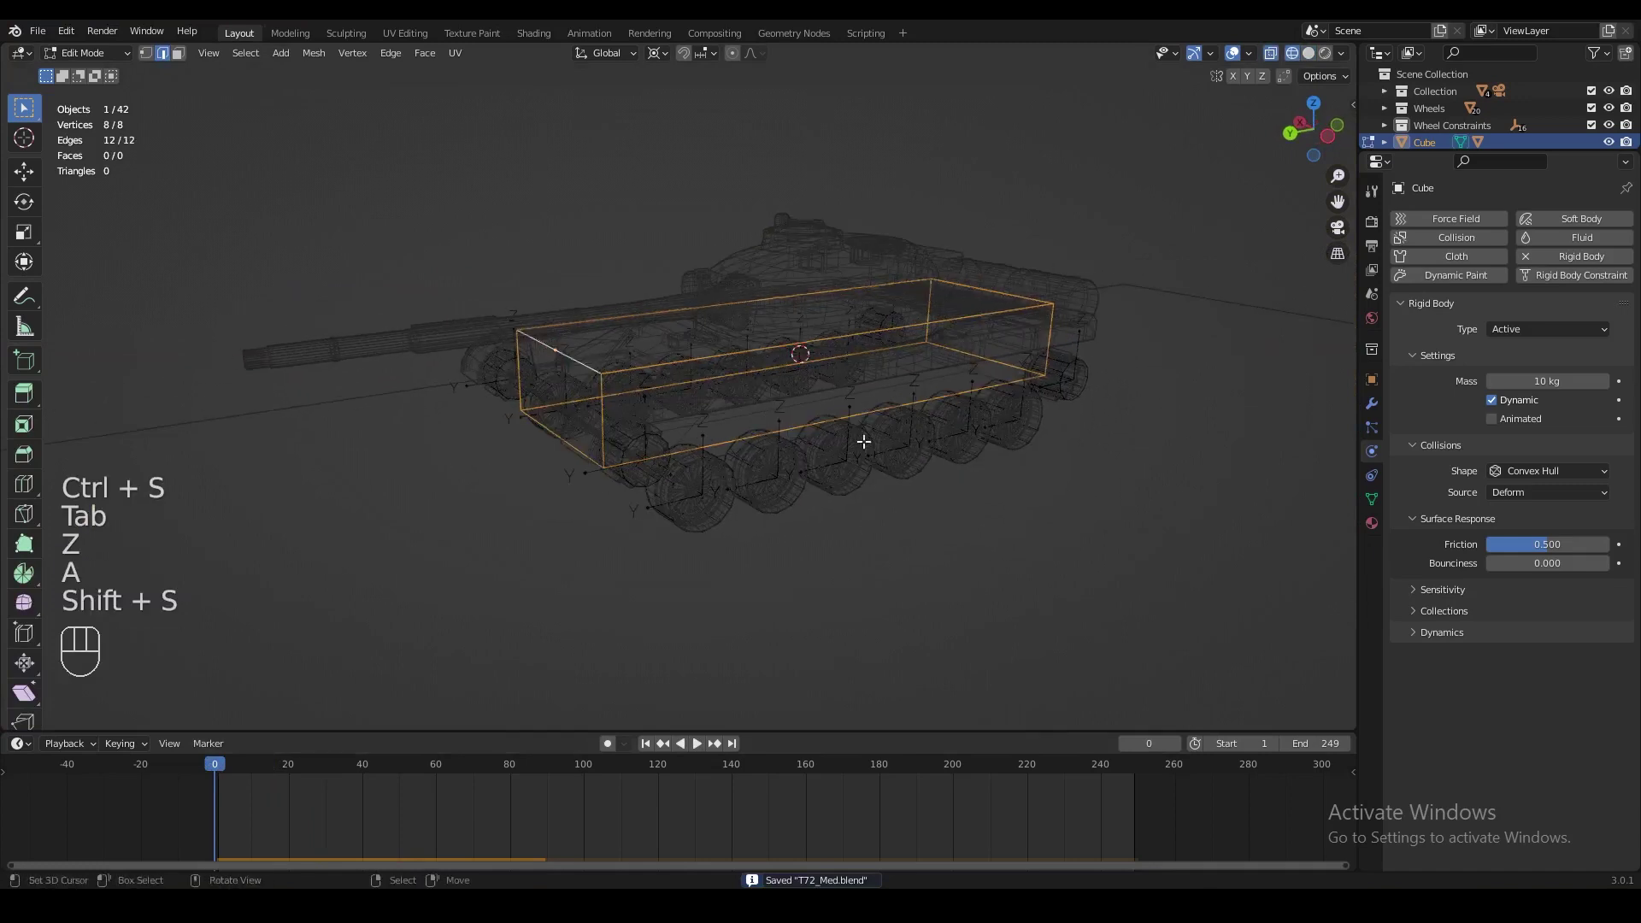
- Set the chassis cube's origin to the 3D cursor in Object Mode
middle_click_drag(741, 436, 757, 391)
key("Tab")
left_click(262, 53)
mouse_move(303, 89)
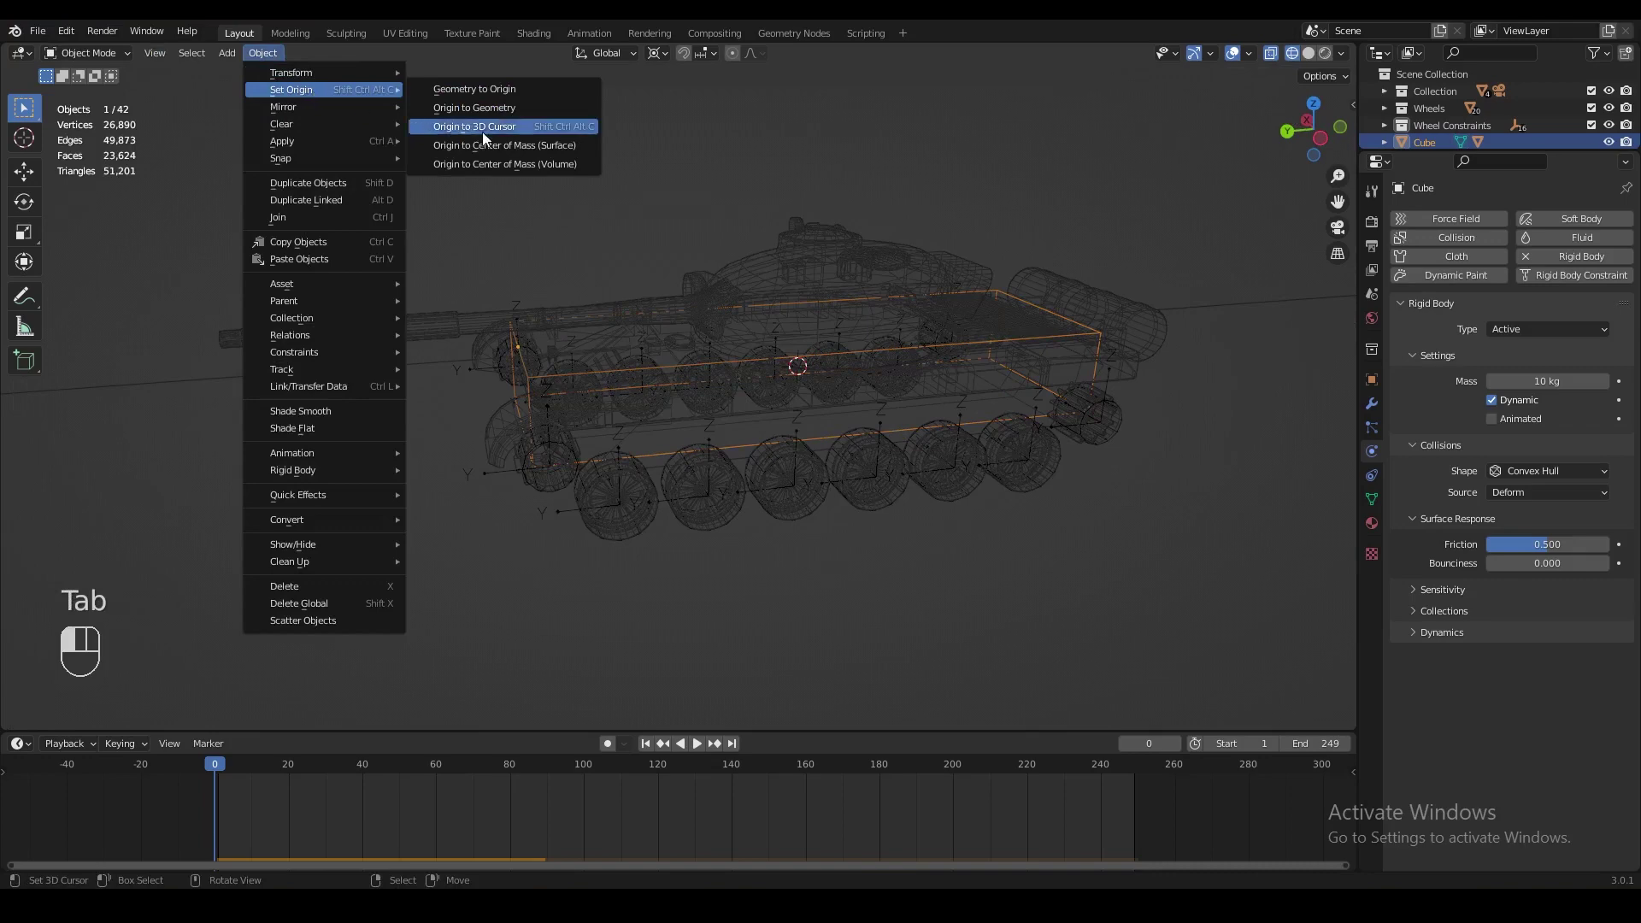
left_click(500, 123)
- Deselect everything, return to solid shading, save the file, and play the simulation to check the chassis balance
key("a")
key("a")
key("z")
key("ctrl+s")
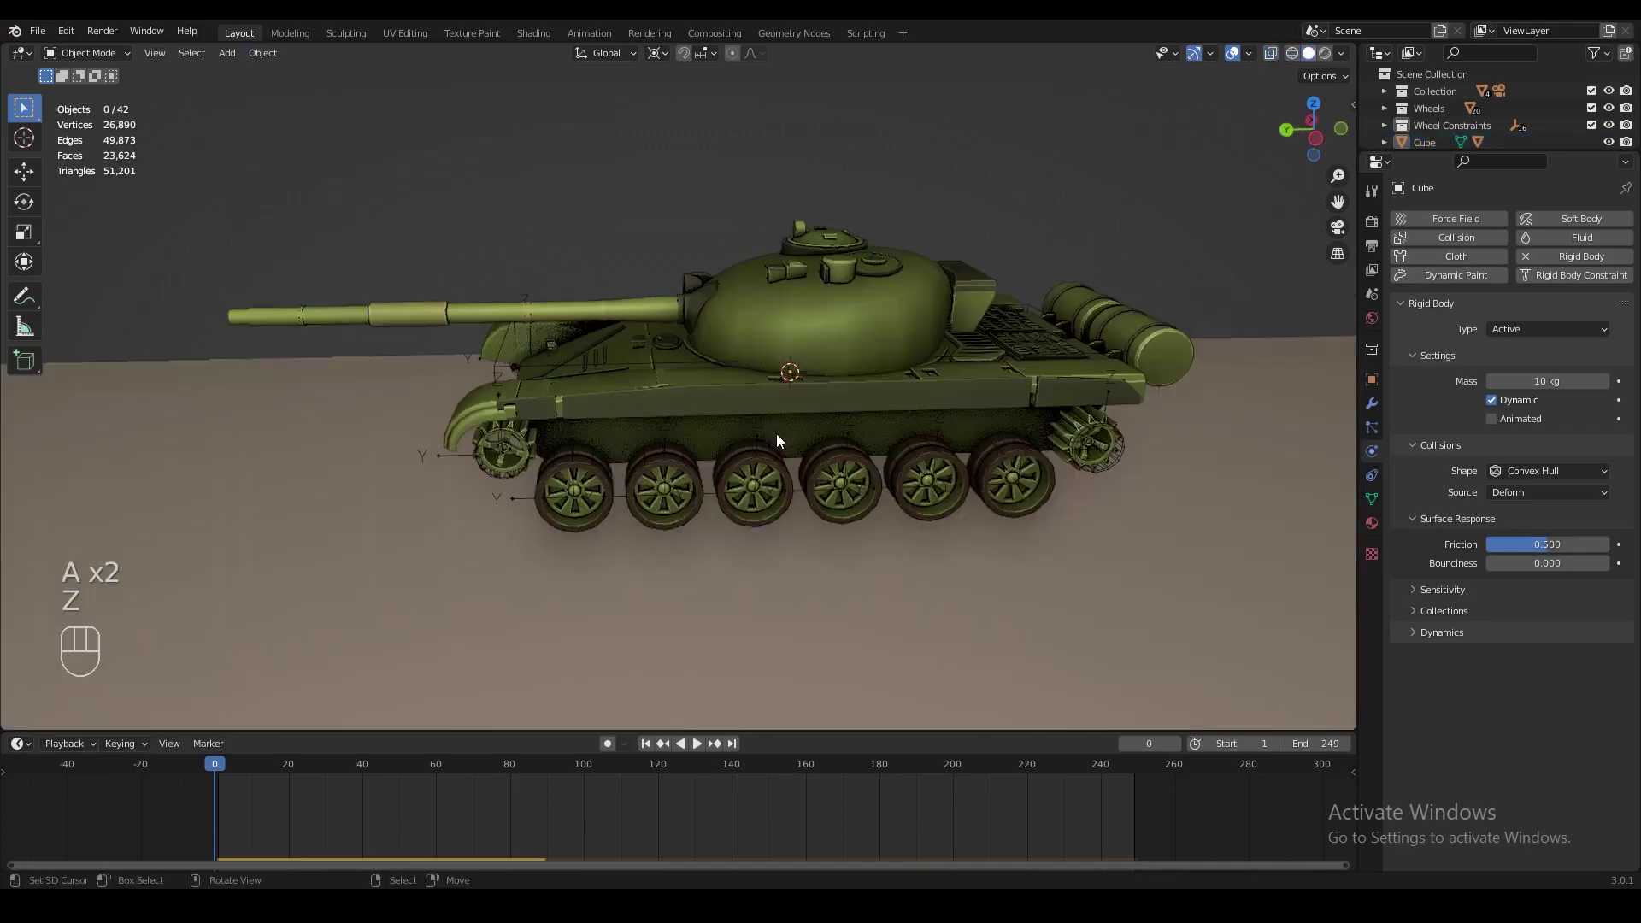
key("shift+space")
mouse_move(776, 466)
middle_mouse_down()
mouse_move(664, 451)
mouse_move(793, 456)
middle_mouse_up()
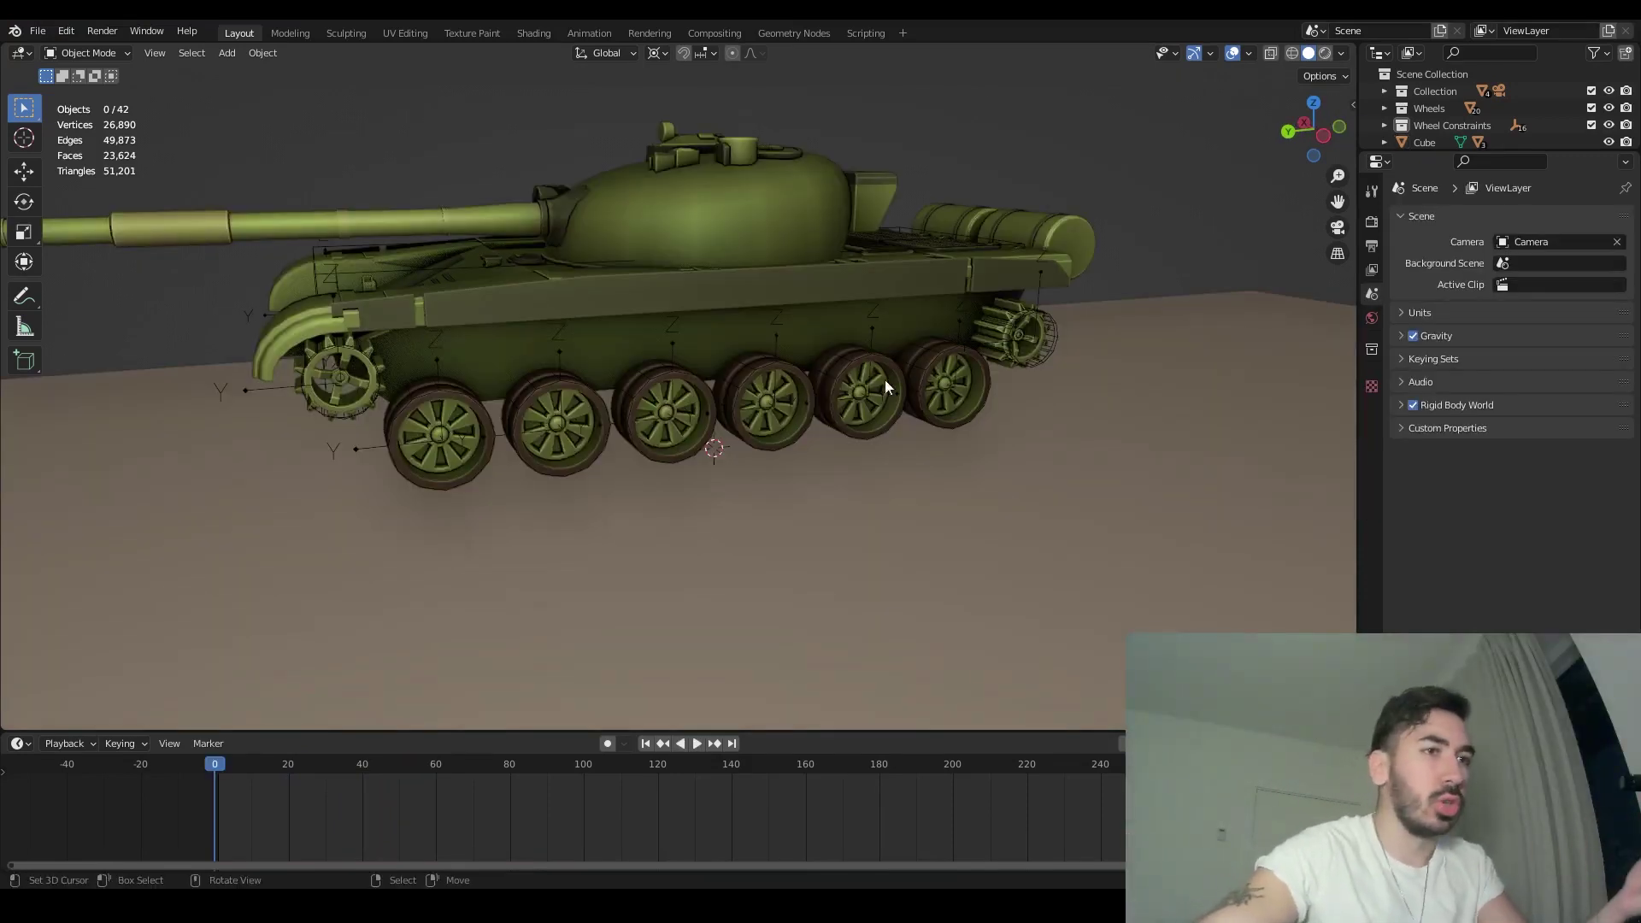
- Add a NURBS path curve at the 3D cursor beneath the road wheels and rotate it 90° about the Z axis
middle_click_drag(799, 427, 771, 457)
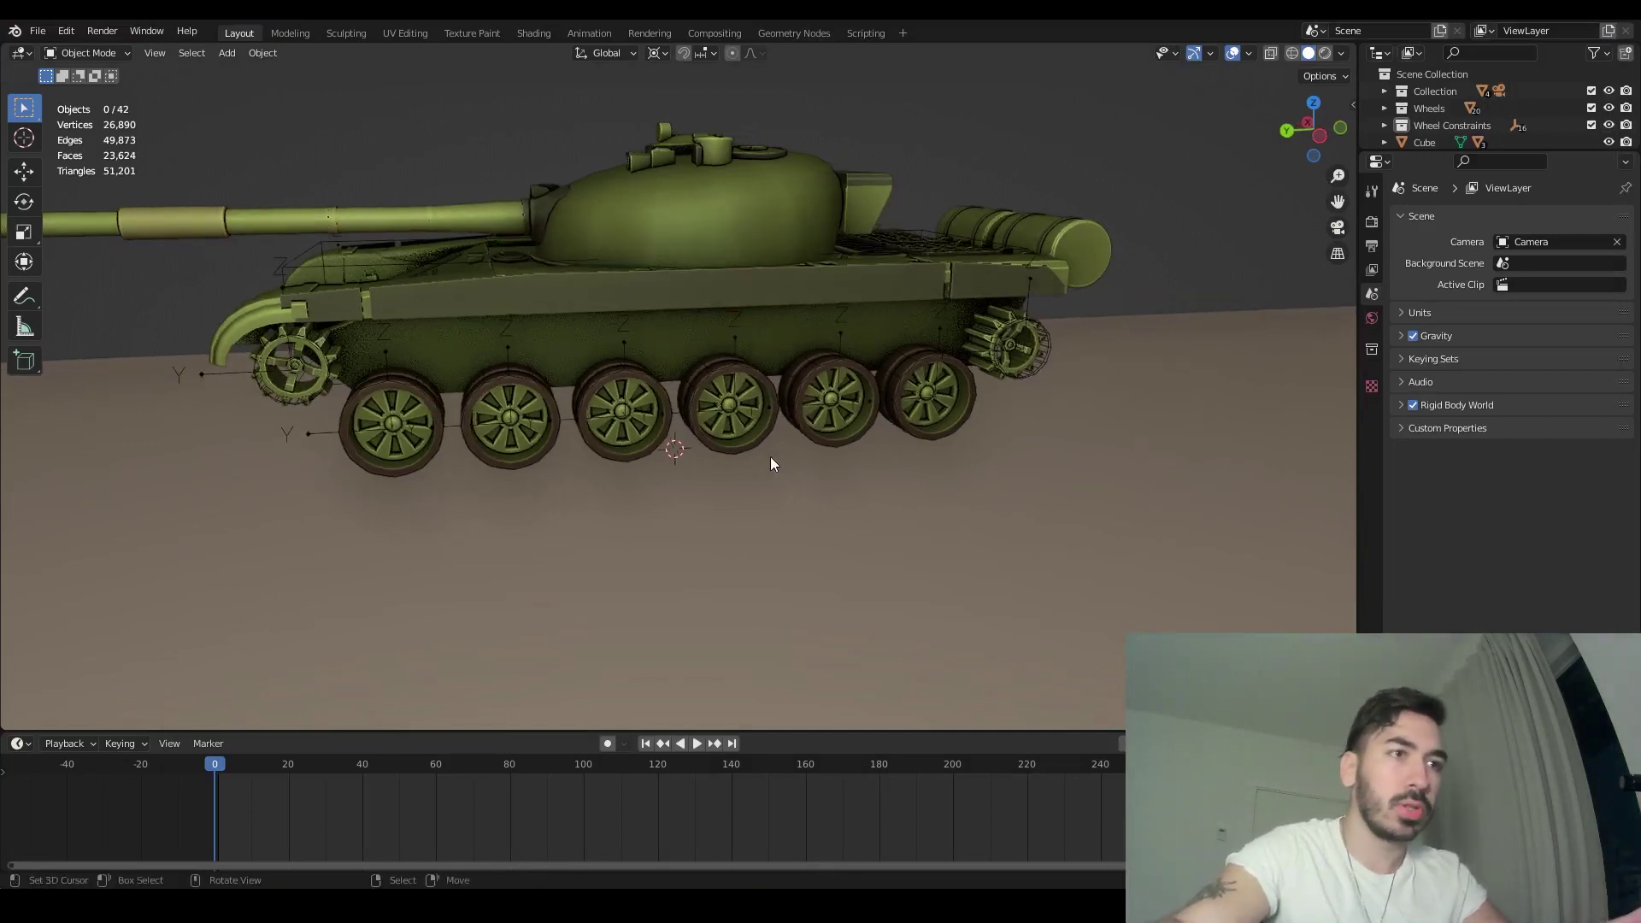
key("shift+a")
key("shift+a")
mouse_move(603, 427)
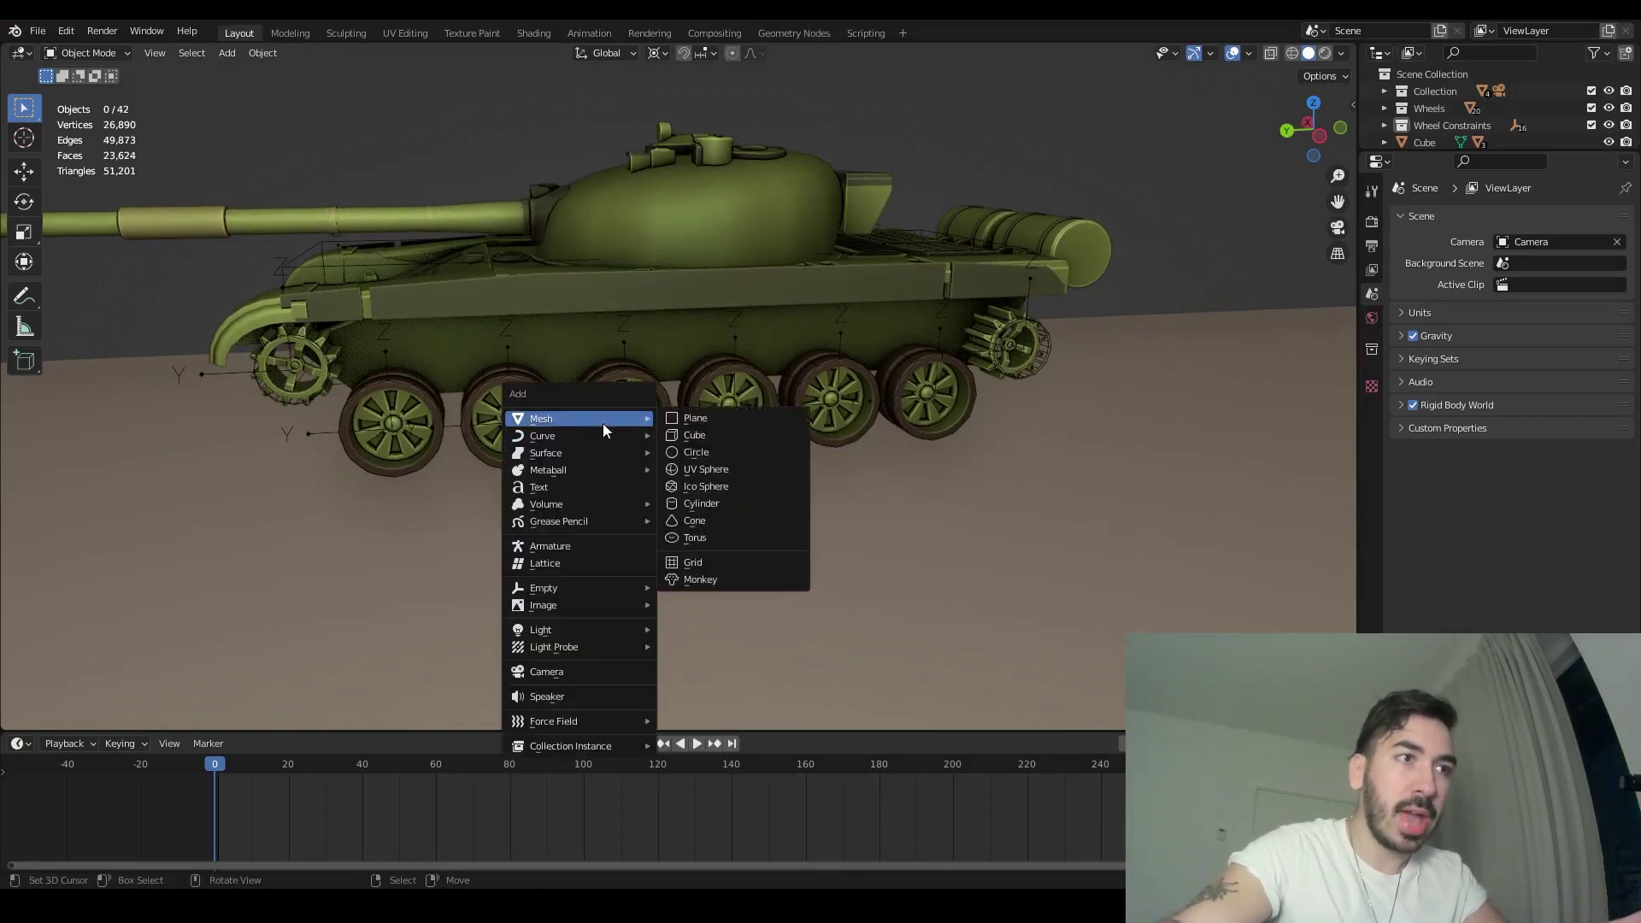
left_click(718, 507)
middle_click_drag(700, 519, 776, 371)
key("r")
key("z")
key("9")
key("0")
key("Return")
- Lower the path about 0.007 m along Z in side view and check its clearance beneath the wheels in wireframe
key("ctrl+KP_3")
middle_click_drag(833, 306, 864, 398, "shift")
scroll(761, 386, "up", 5)
scroll(758, 248, "up", 3)
key("g")
key("z")
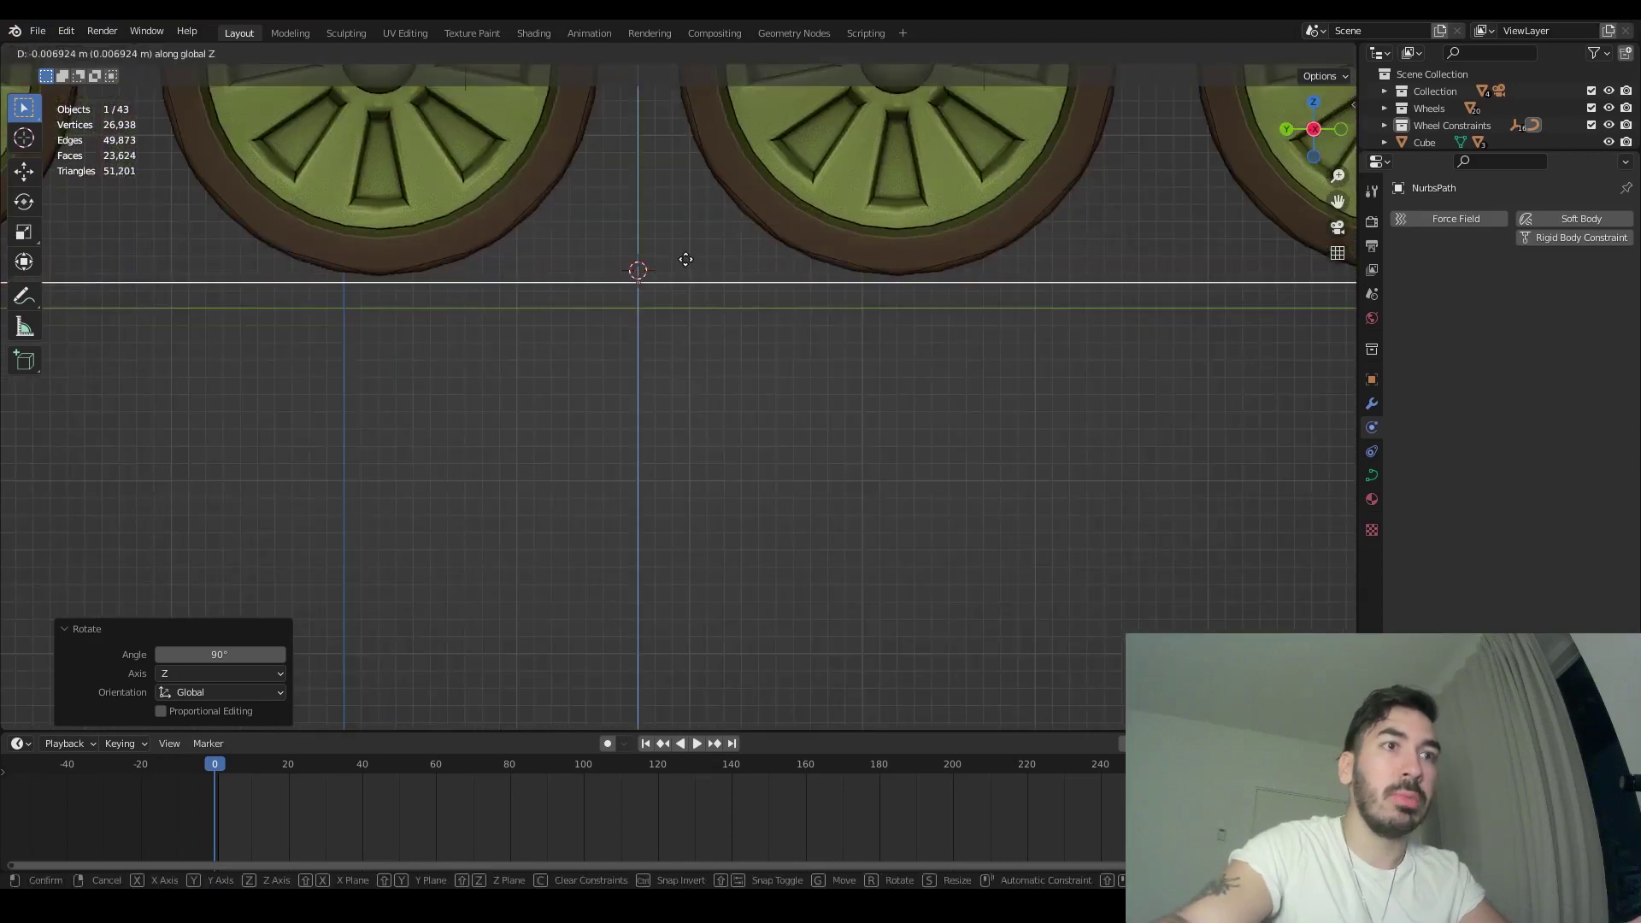
left_click(694, 260)
middle_click_drag(818, 322, 798, 342, "shift")
scroll(846, 265, "up", 3)
key("shift+z")
middle_click_drag(979, 302, 886, 383, "shift")
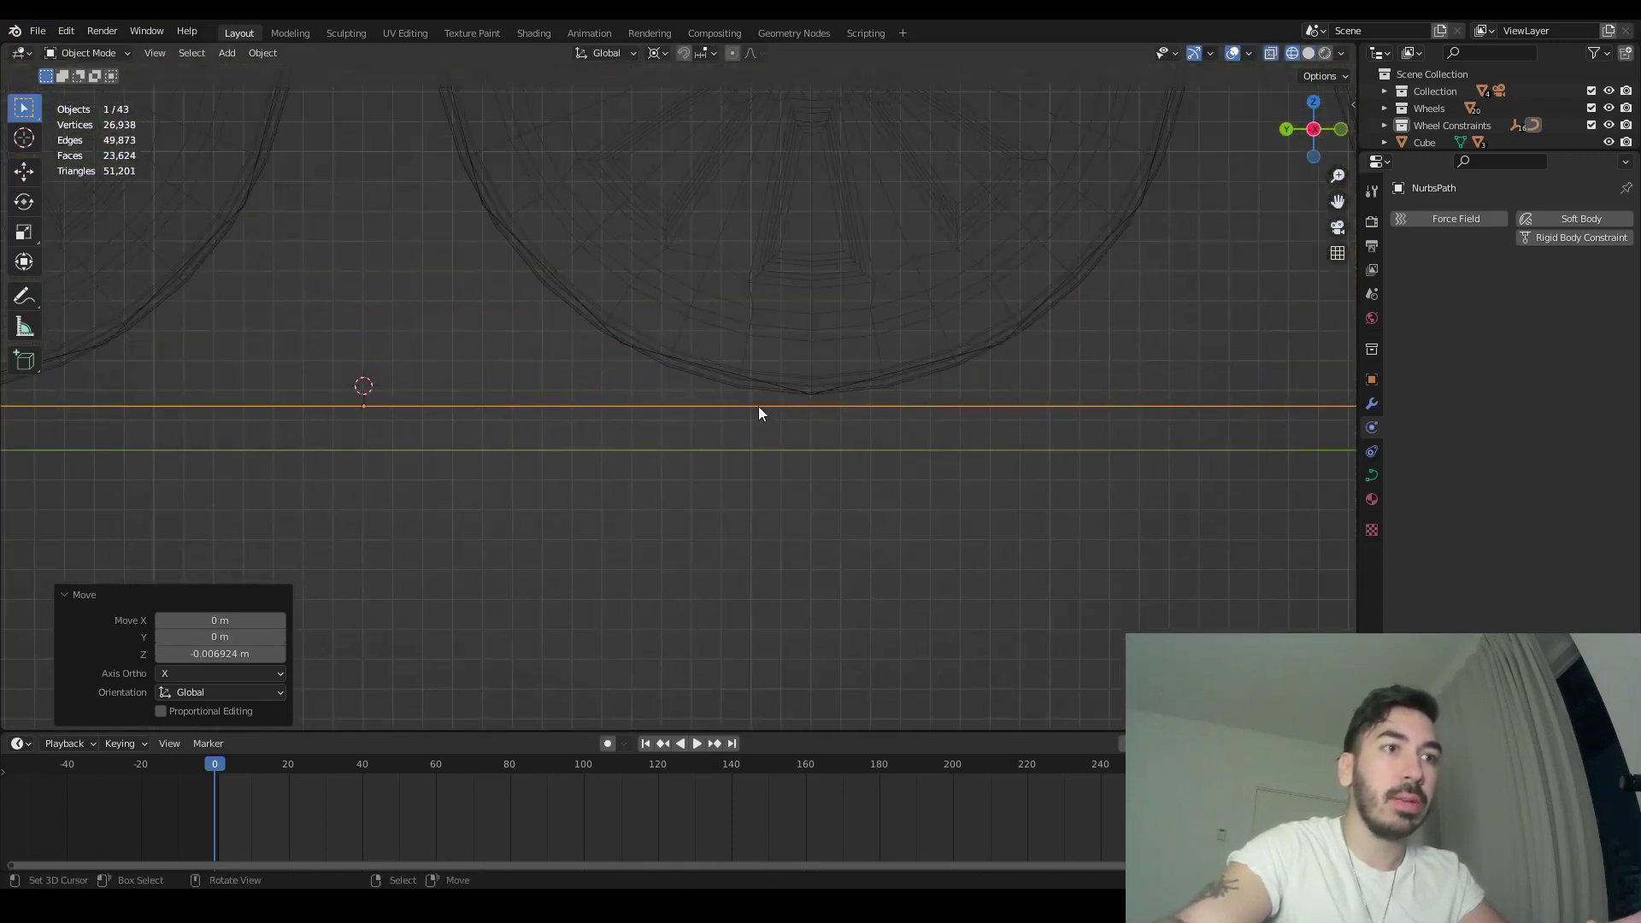
scroll(819, 406, "down", 8)
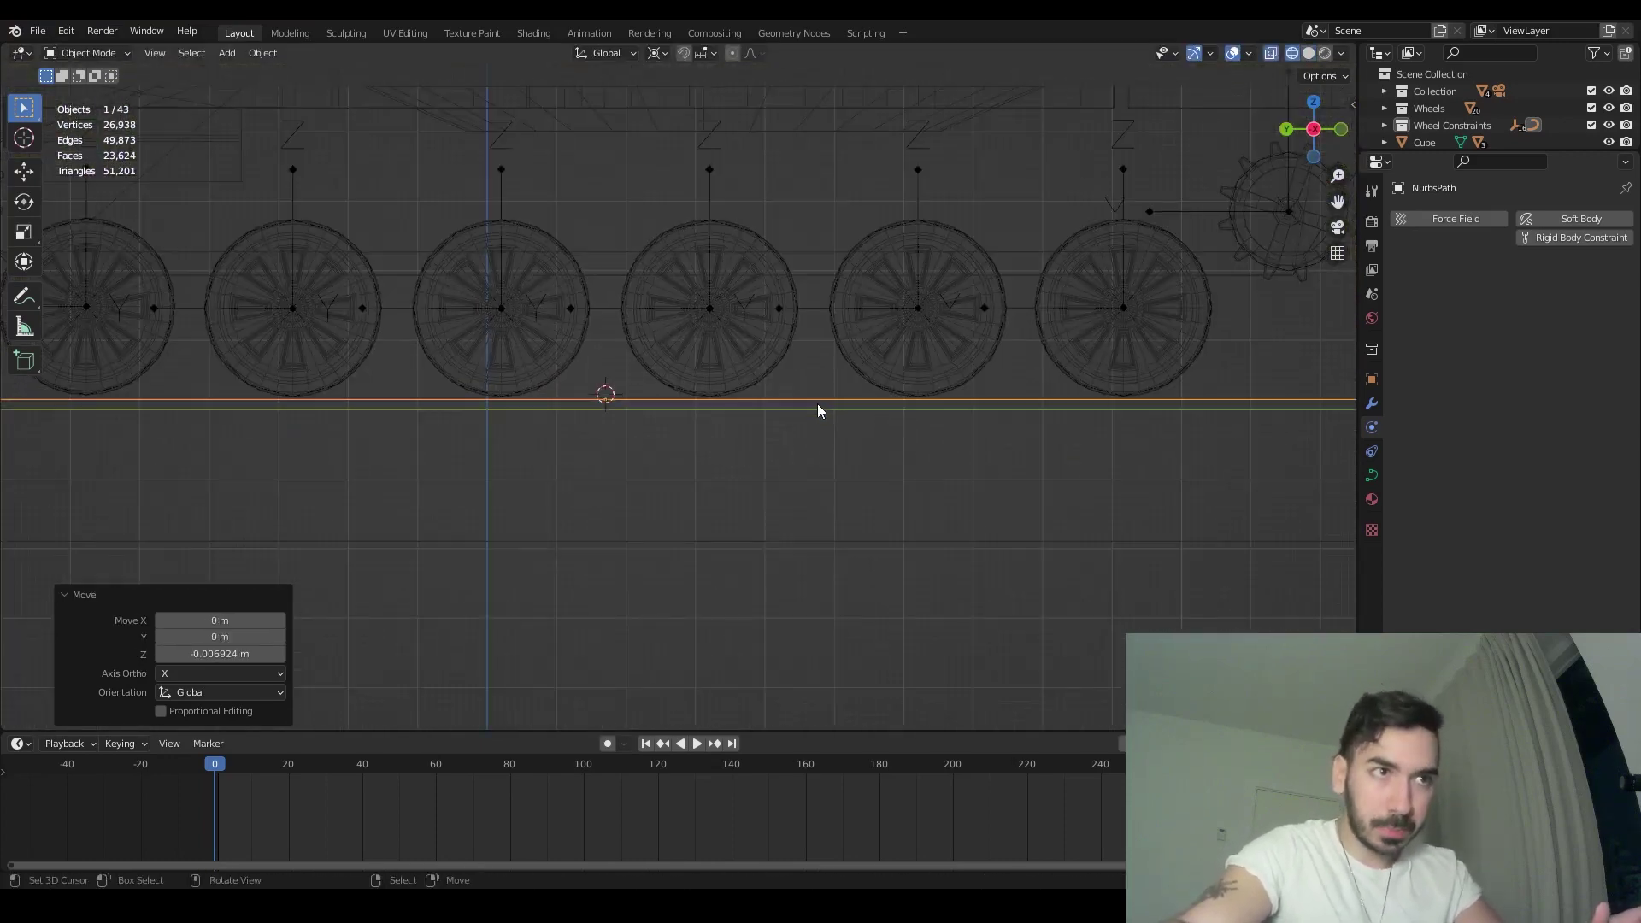
scroll(735, 376, "down", 7)
scroll(854, 342, "up", 4)
key("shift+z")
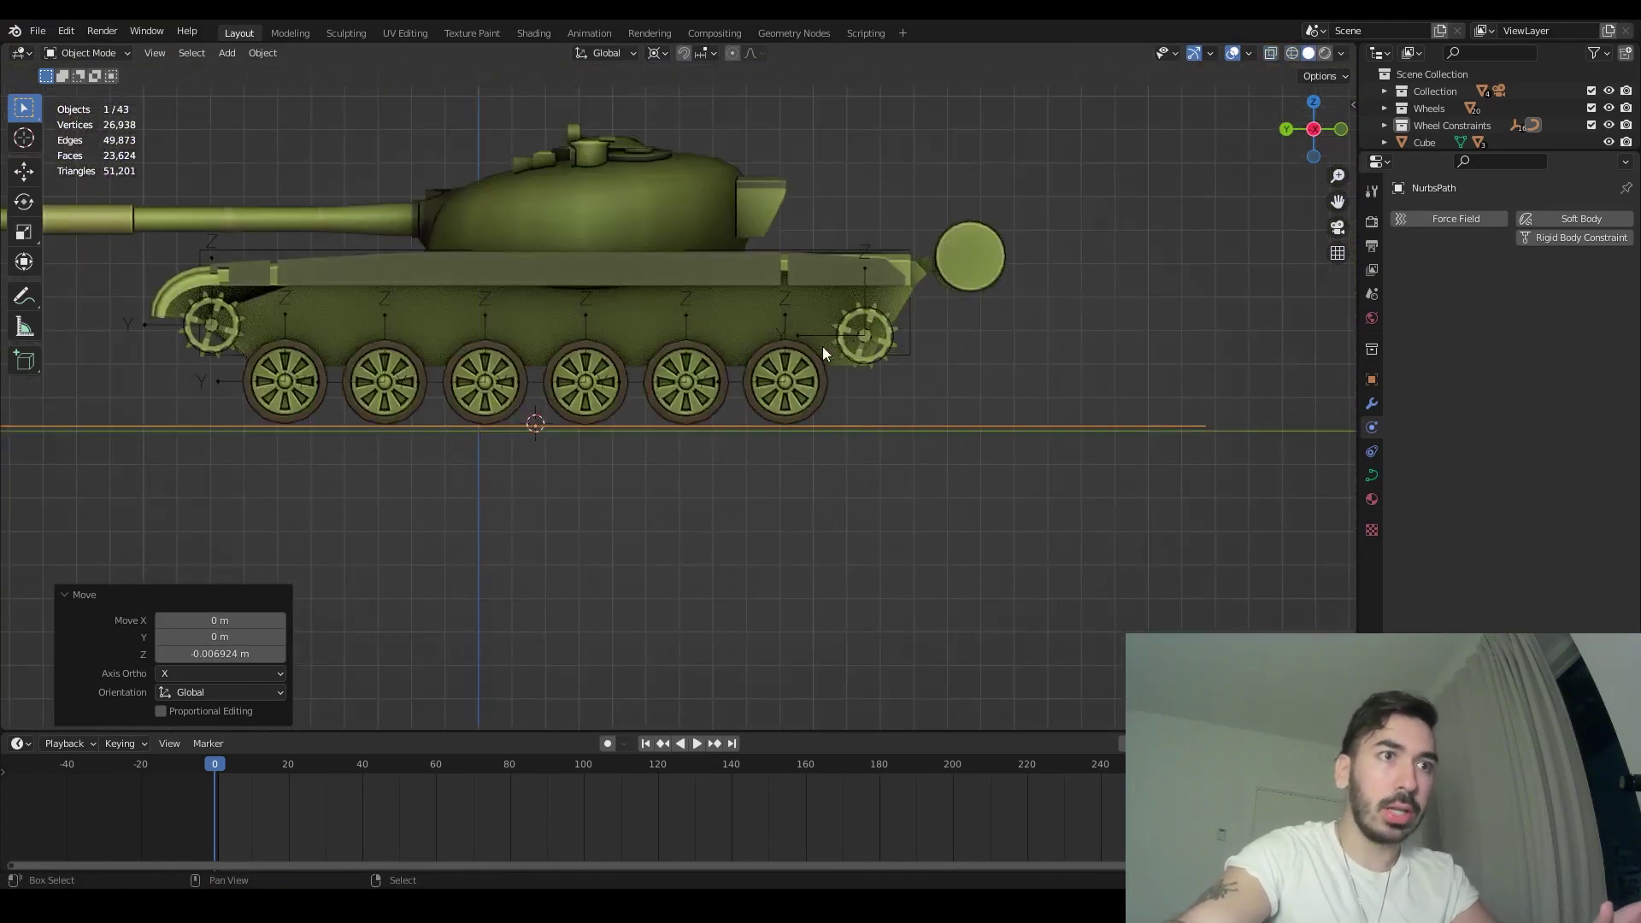
- Scale down the path's control points to fit under the road wheels and slide the second-to-last point along Y toward the rear end
key("Tab")
scroll(930, 469, "down", 3)
key("s")
left_click(744, 454)
scroll(819, 446, "up", 5)
left_click(641, 453)
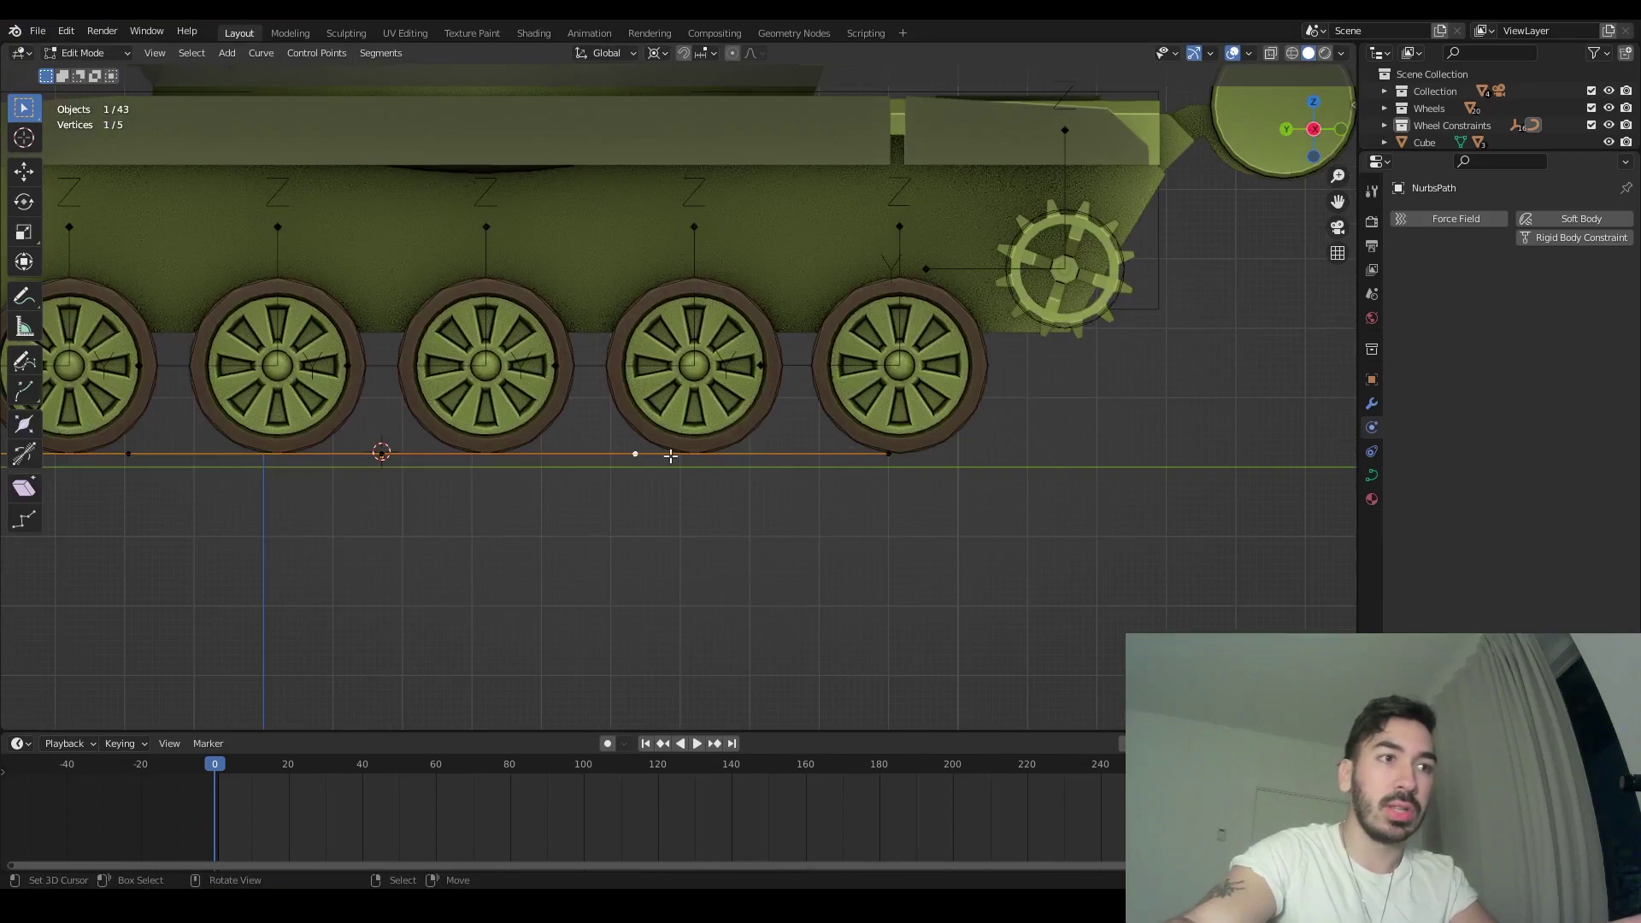
key("g")
key("y")
left_click(882, 467)
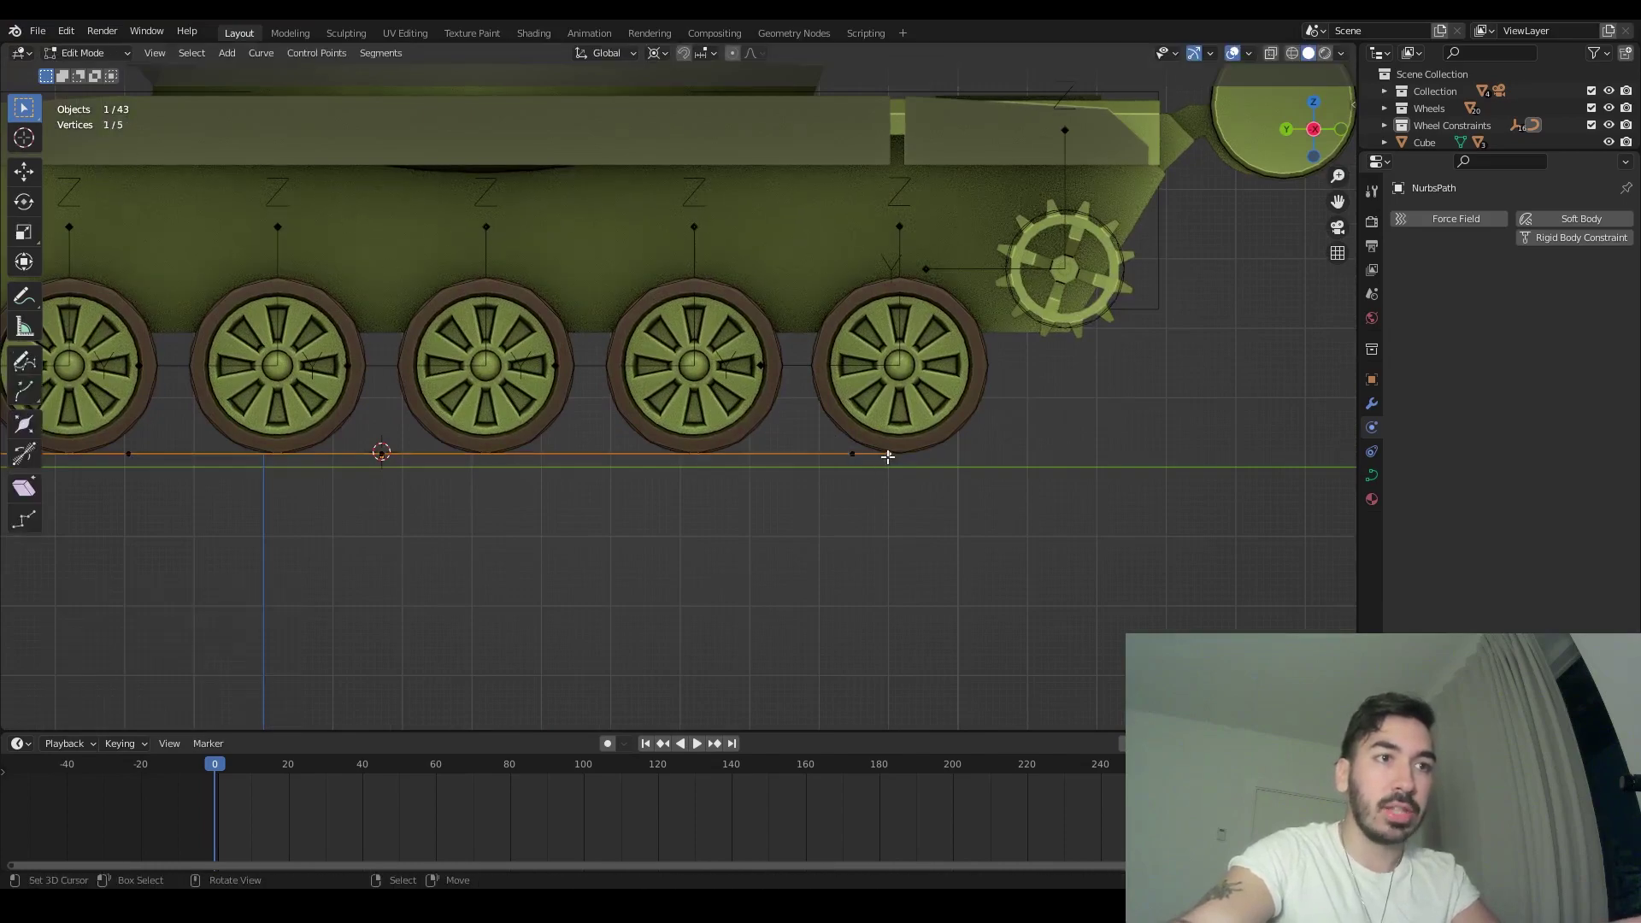
- Adjust the whole path's height along Z so it runs just beneath the road wheels
key("Tab")
key("g")
key("z")
left_click(863, 479)
- Extrude the path's control points around the sprockets and outer road wheels until the end nears its starting point under the front wheel
key("Tab")
scroll(781, 476, "up", 6)
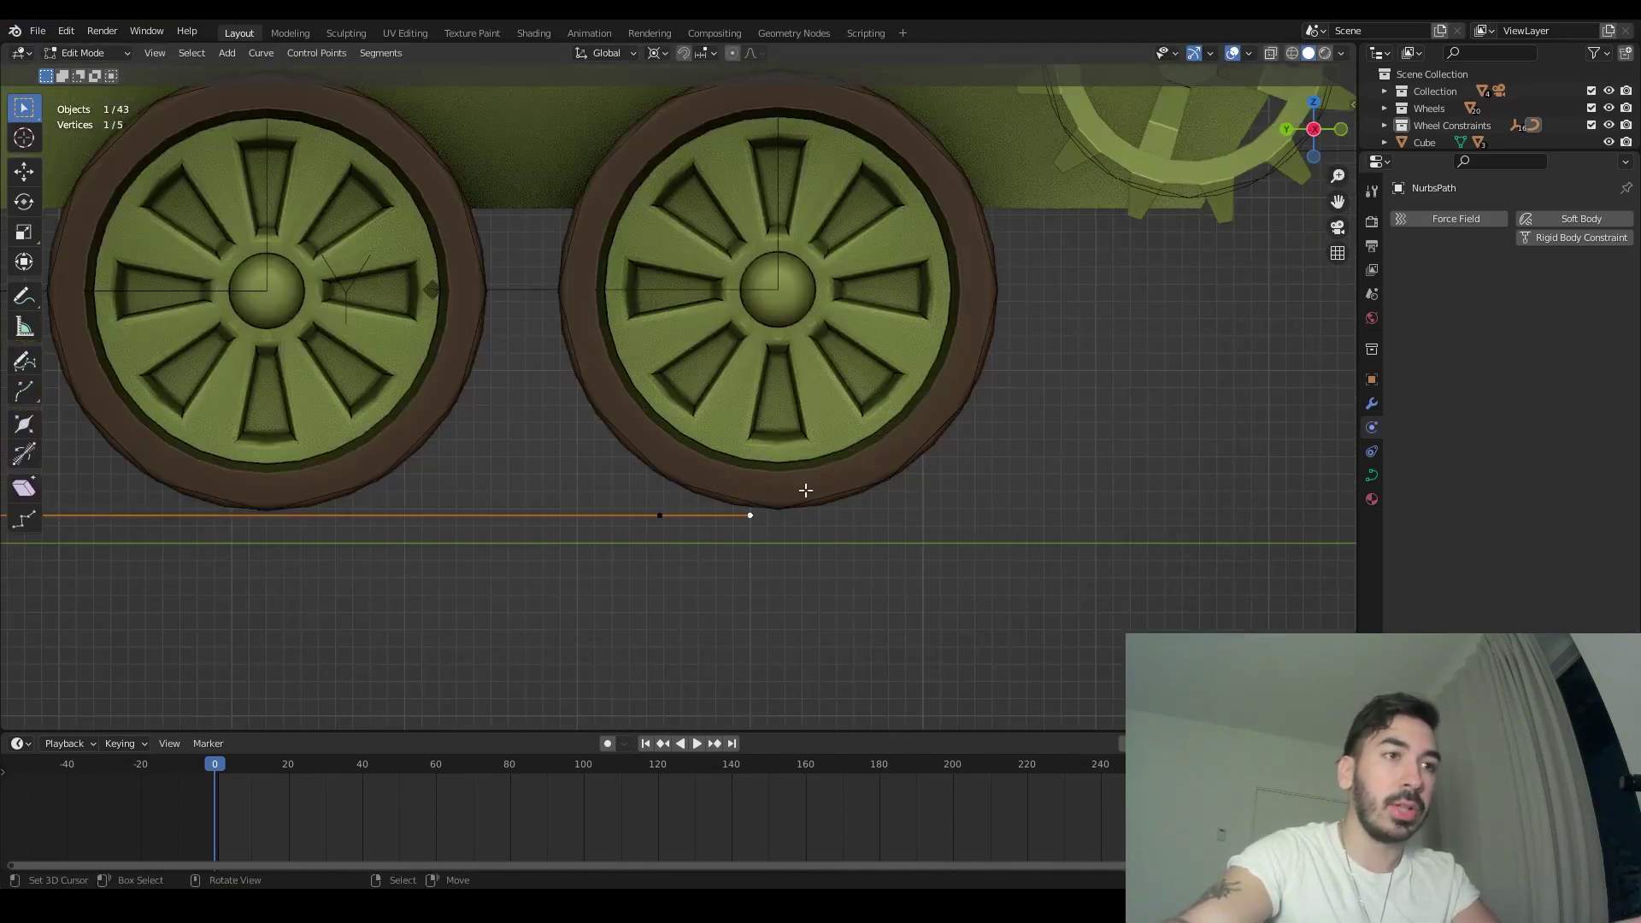
scroll(759, 366, "up", 1)
scroll(735, 394, "down", 4)
key("shift+z")
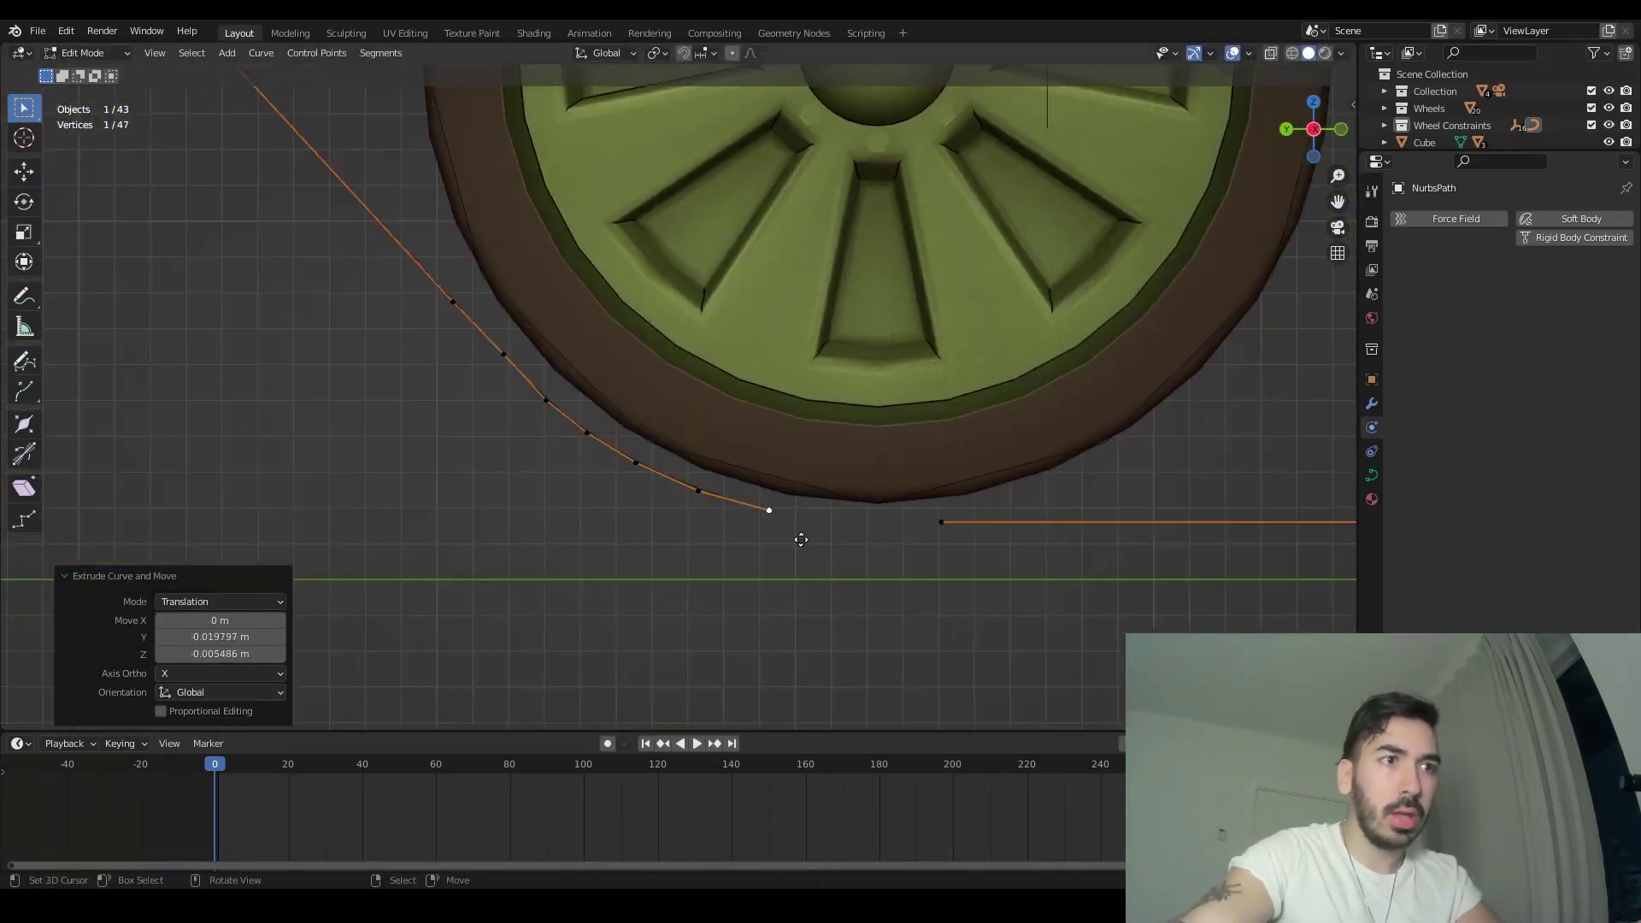
left_click(801, 539)
key("e")
left_click(875, 549)
left_click(938, 529, "shift")
middle_click_drag(938, 529, 807, 513, "shift")
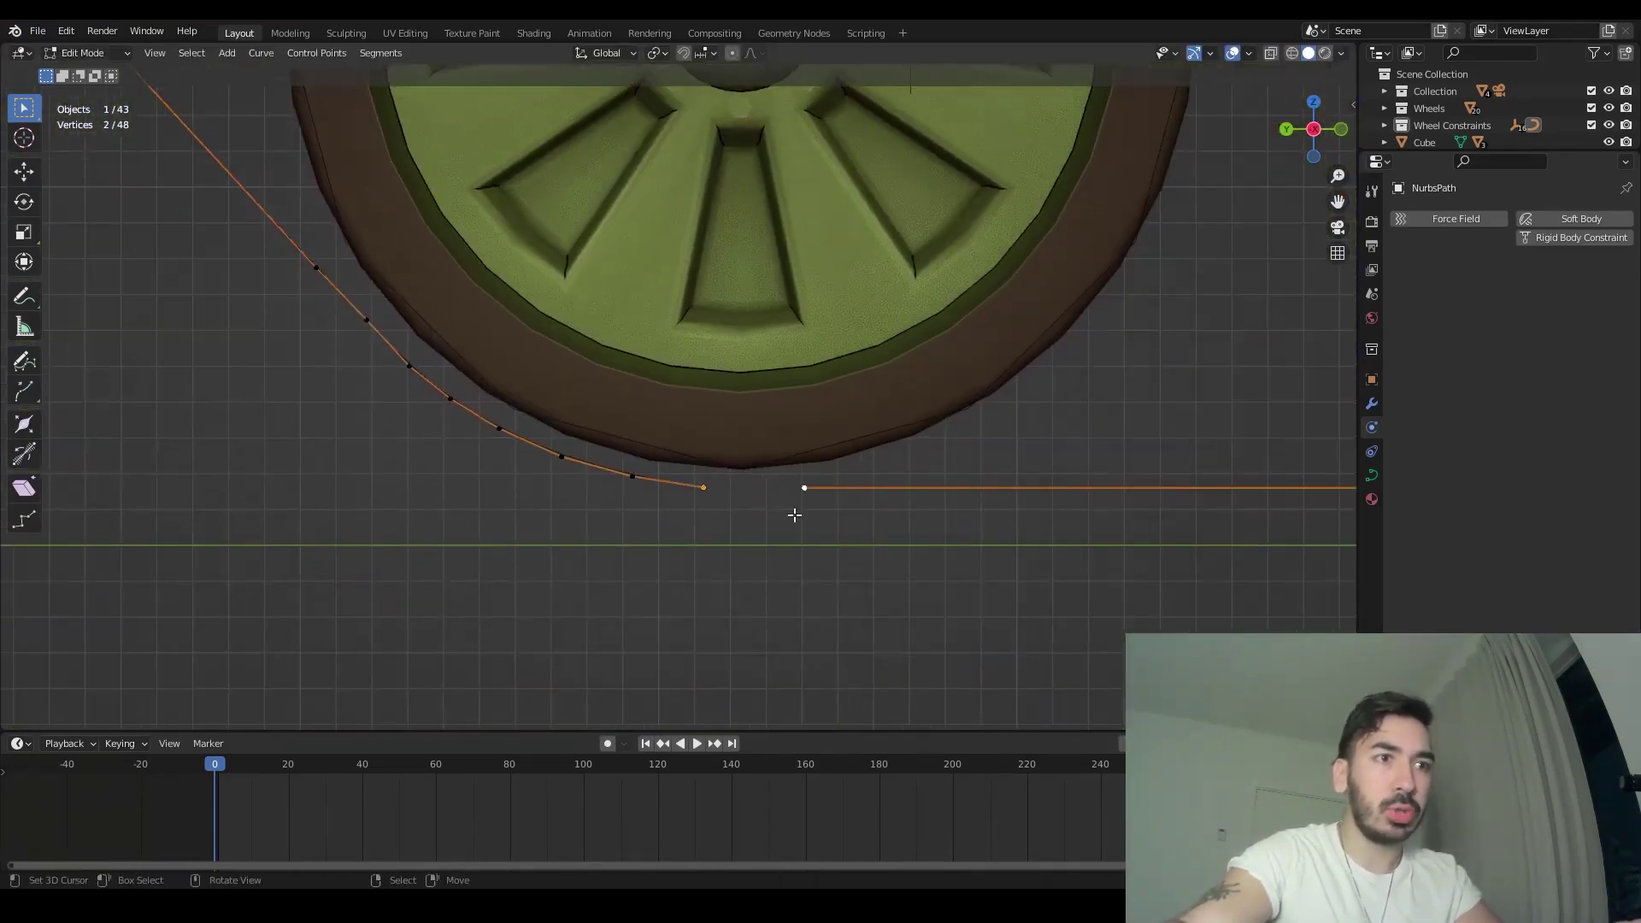
left_click(804, 488)
scroll(813, 491, "down", 4)
scroll(837, 475, "down", 6)
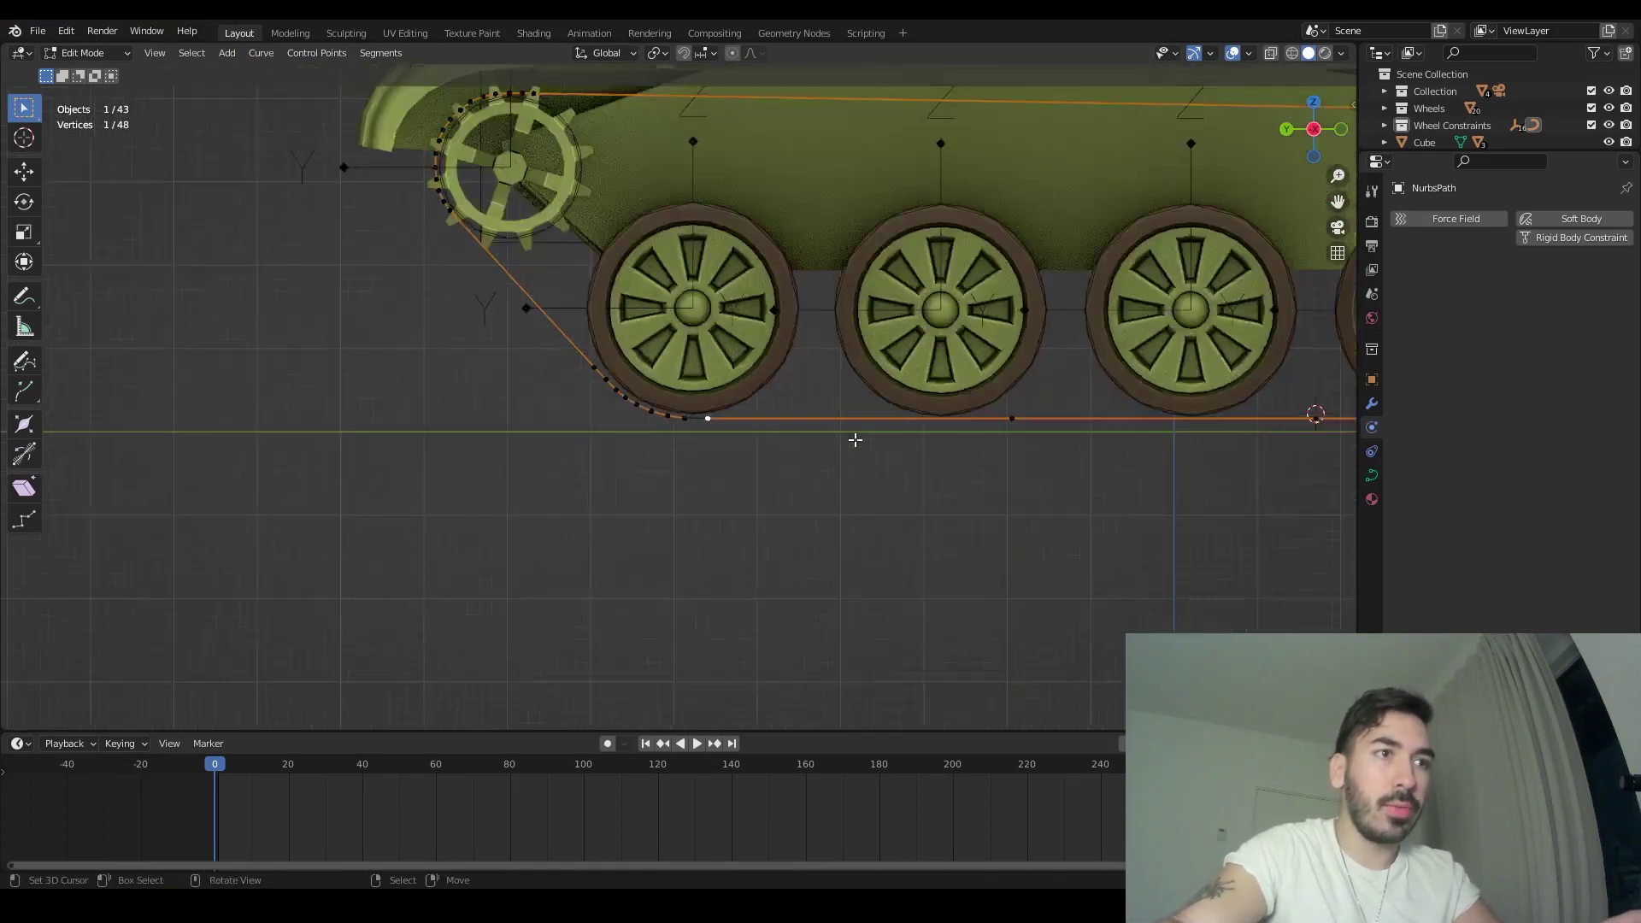
key("a")
key("shift+w")
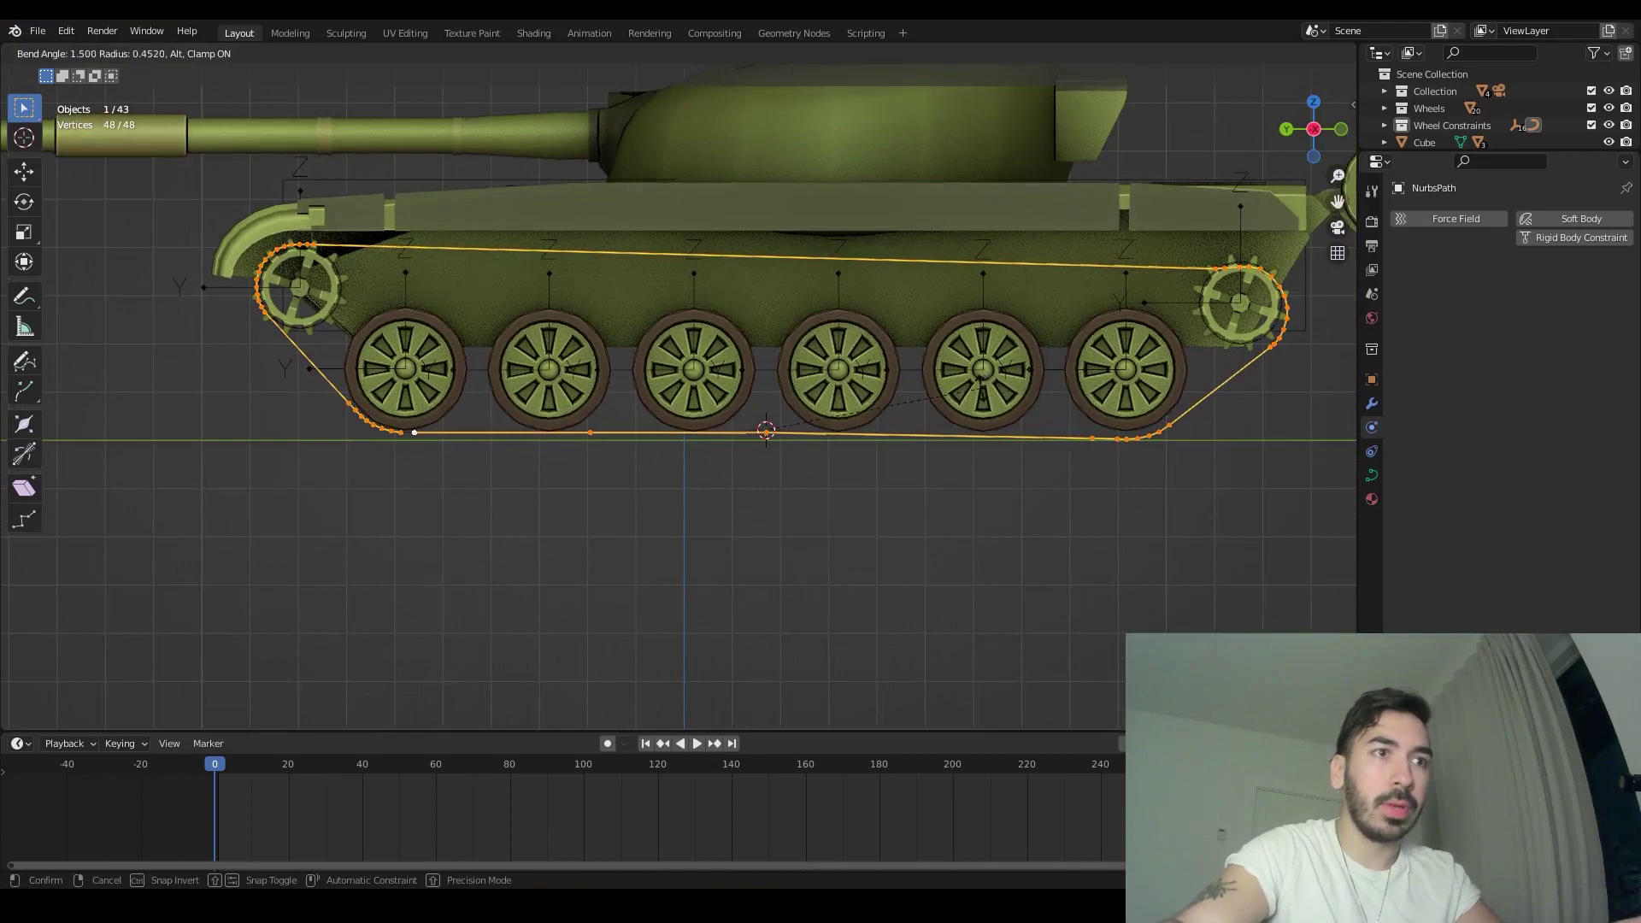
right_click(957, 384)
- Leave curve editing and examine how the path wraps around the rear sprocket's teeth
key("alt+a")
key("Tab")
middle_click_drag(955, 398, 648, 378, "shift")
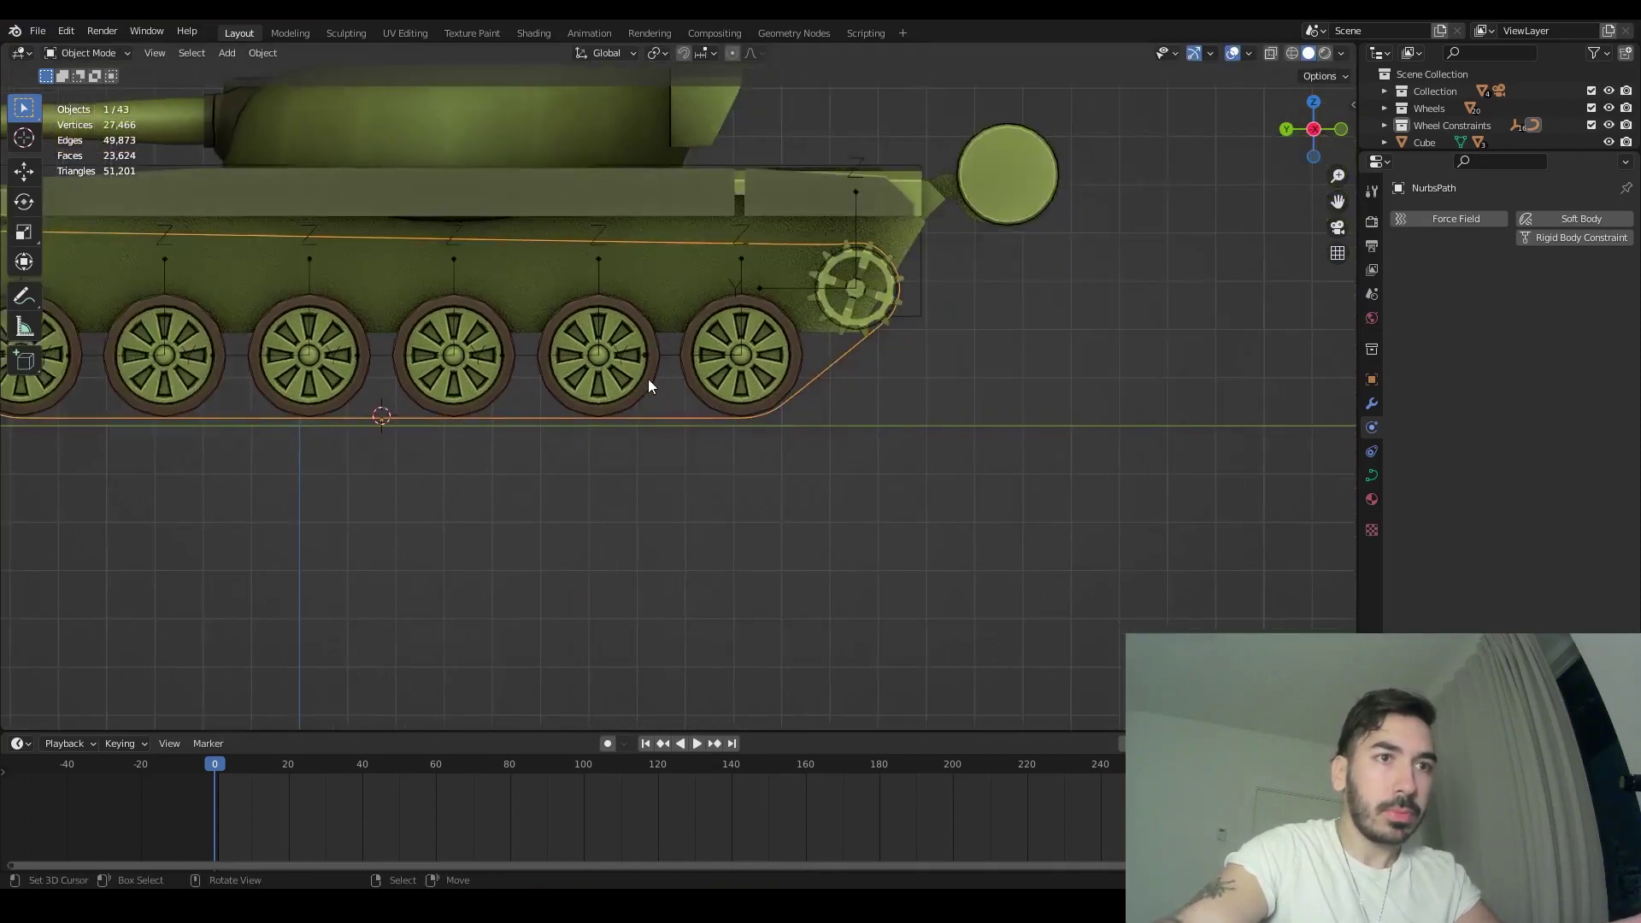
scroll(648, 378, "up", 10)
middle_click_drag(858, 283, 754, 458, "shift")
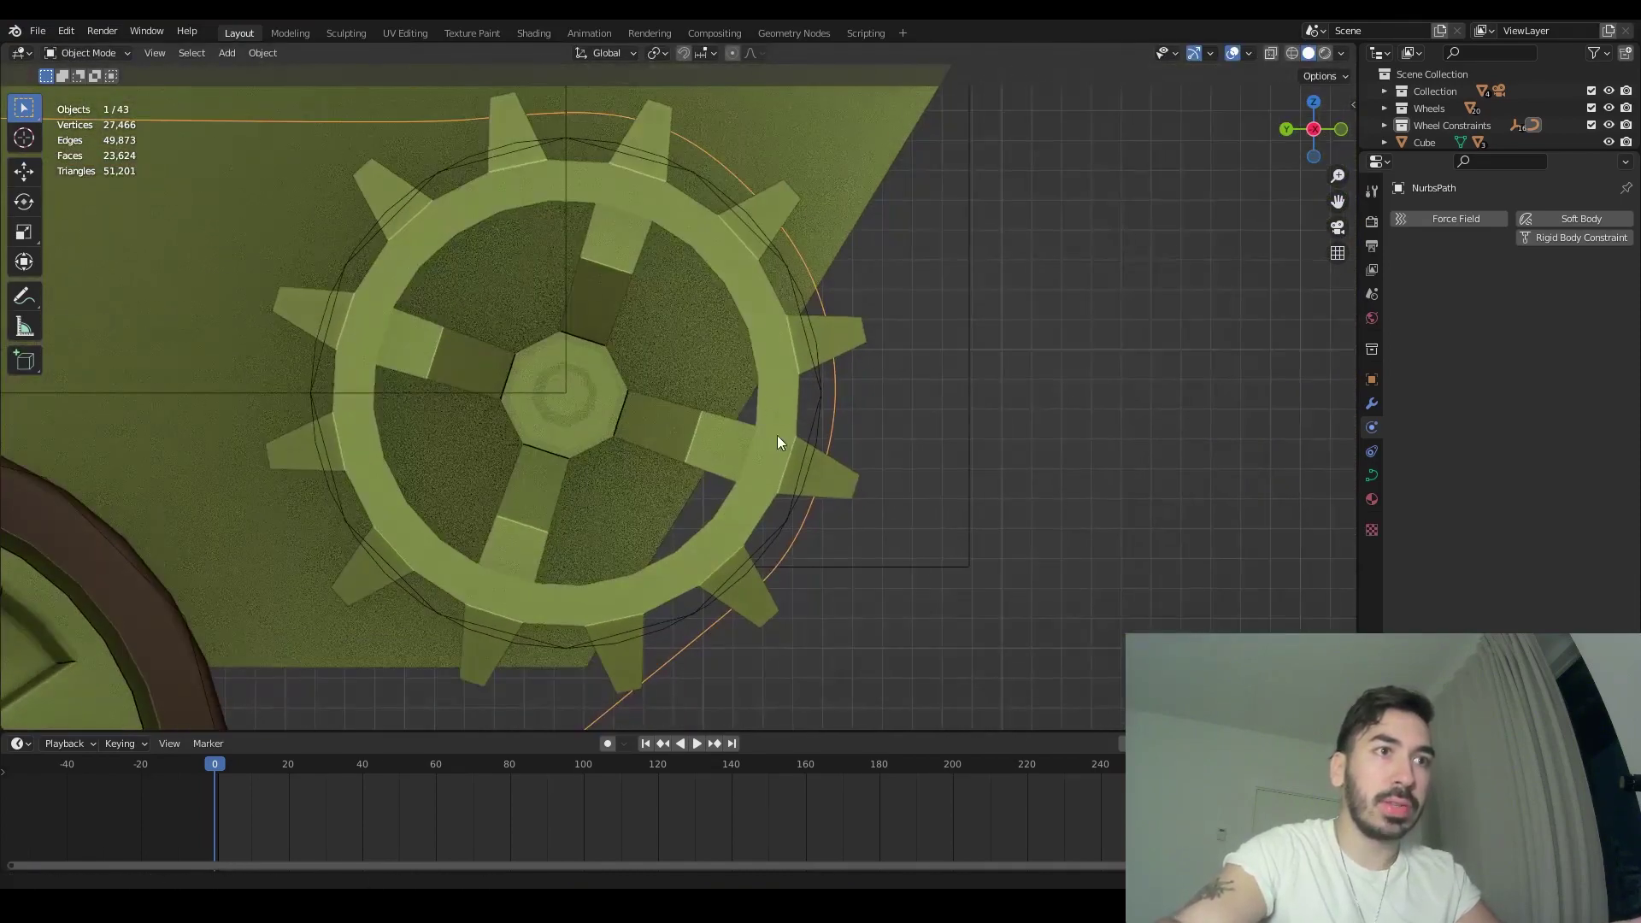
middle_click_drag(808, 272, 797, 357, "shift")
scroll(797, 356, "up", 1)
right_click(752, 285)
key("shift+z")
key("shift+z")
left_click(716, 226)
- Examine how closely the path follows the front sprocket and its teeth
scroll(645, 289, "down", 8)
middle_click_drag(223, 421, 1051, 401, "shift")
middle_click_drag(216, 324, 582, 403, "shift")
scroll(872, 326, "up", 4)
middle_click_drag(883, 325, 987, 295, "shift")
middle_click_drag(373, 380, 768, 270, "shift")
scroll(767, 270, "up", 11)
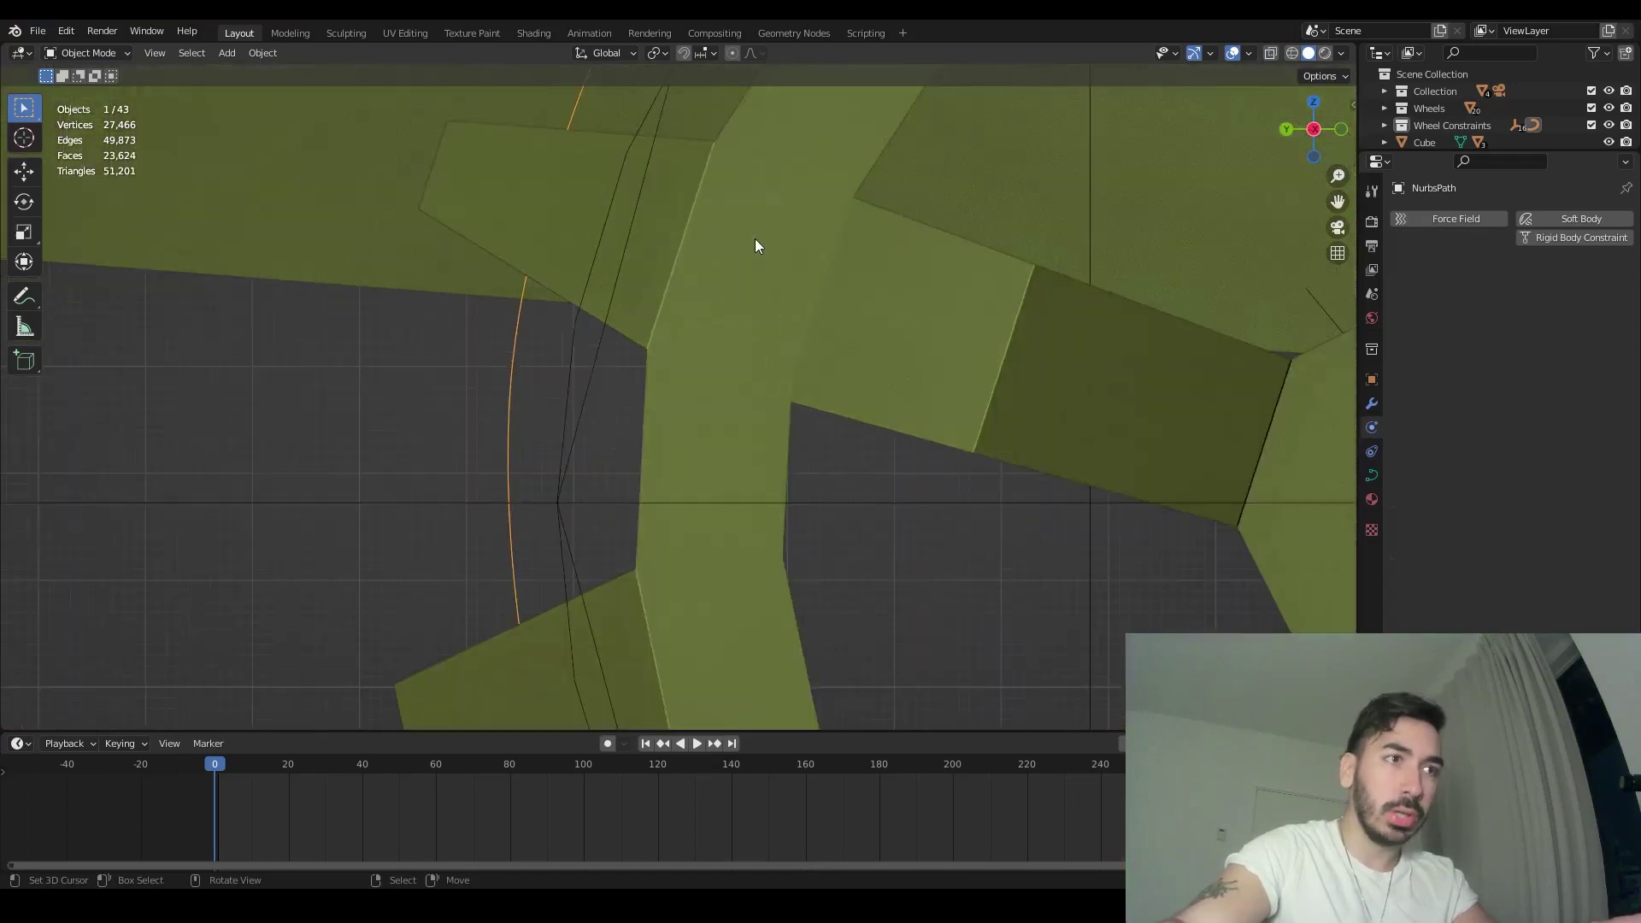
- Rename the track path object as curve
scroll(749, 248, "down", 6)
scroll(752, 259, "down", 3)
scroll(752, 333, "up", 2)
scroll(767, 333, "down", 6)
middle_click_drag(865, 453, 822, 372)
scroll(833, 376, "up", 2)
key("F2")
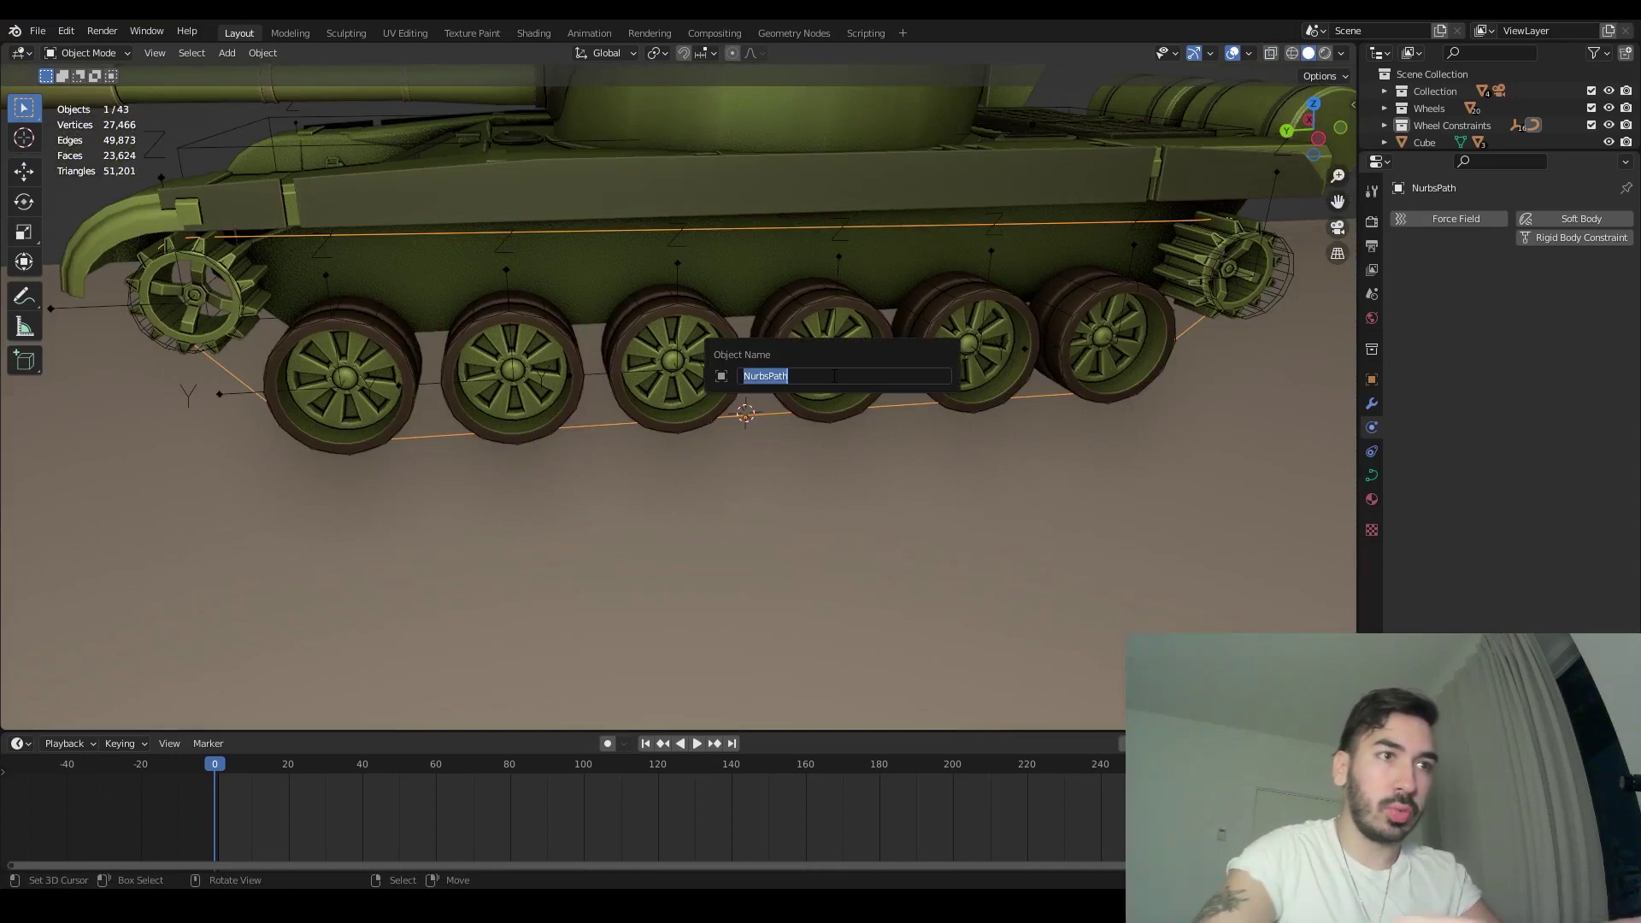
type("curve")
key("Return")
- Set the curve's origin to the 3D cursor just beneath the road wheels
middle_click_drag(752, 496, 781, 414)
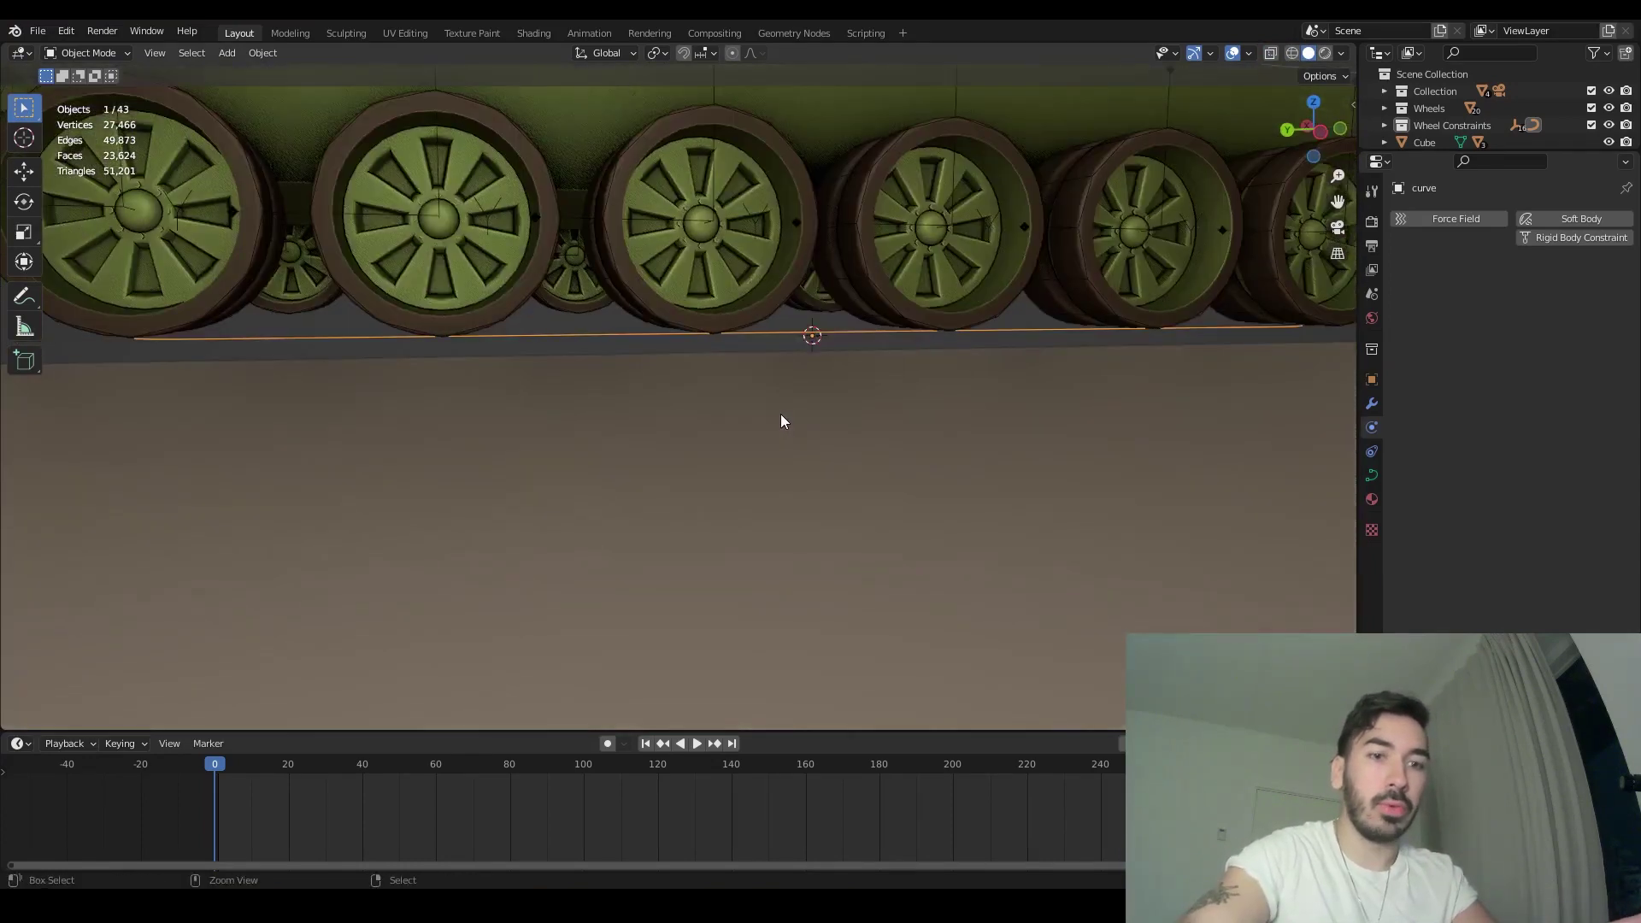
key("KP_1")
scroll(773, 382, "up", 2)
key("Tab")
key("Tab")
scroll(743, 332, "up", 4)
mouse_move(723, 287)
middle_mouse_down("shift")
mouse_move(710, 413)
mouse_move(784, 439)
mouse_move(755, 276)
middle_mouse_up("shift")
scroll(749, 419, "down", 3)
scroll(759, 413, "up", 6)
scroll(788, 439, "down", 10)
key("KP_3")
scroll(788, 439, "up", 8)
- Add a plane mesh at the 3D cursor and scale it down to the length of one track link
key("shift+a")
mouse_move(761, 314)
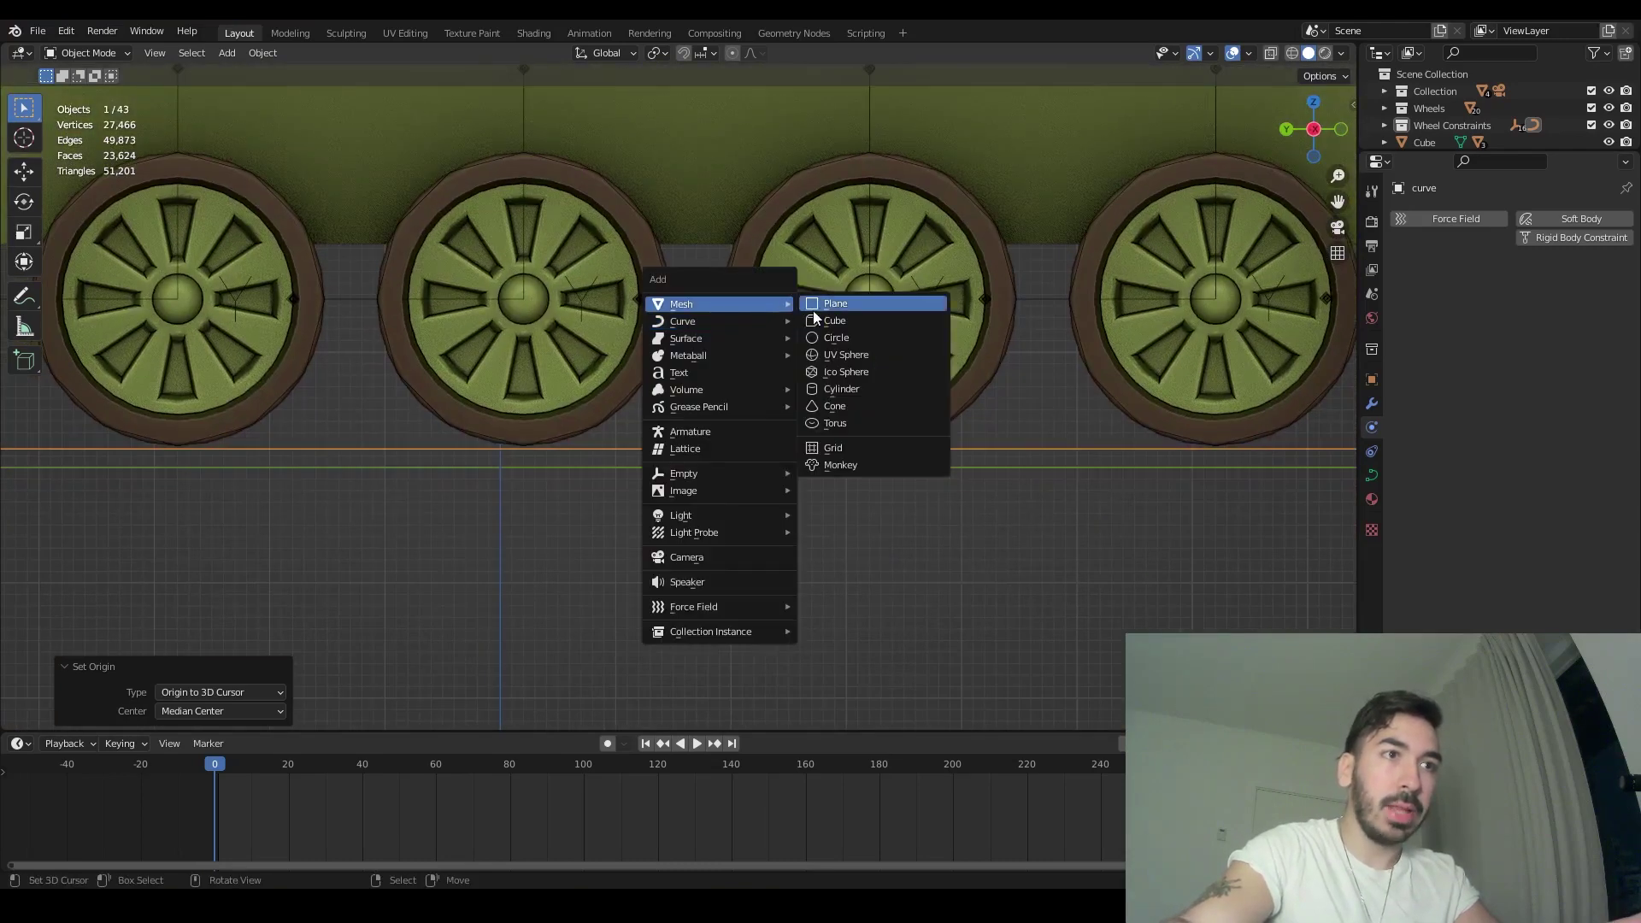
left_click(815, 304)
key("Tab")
key("s")
left_click(921, 568)
key("s")
left_click(761, 495)
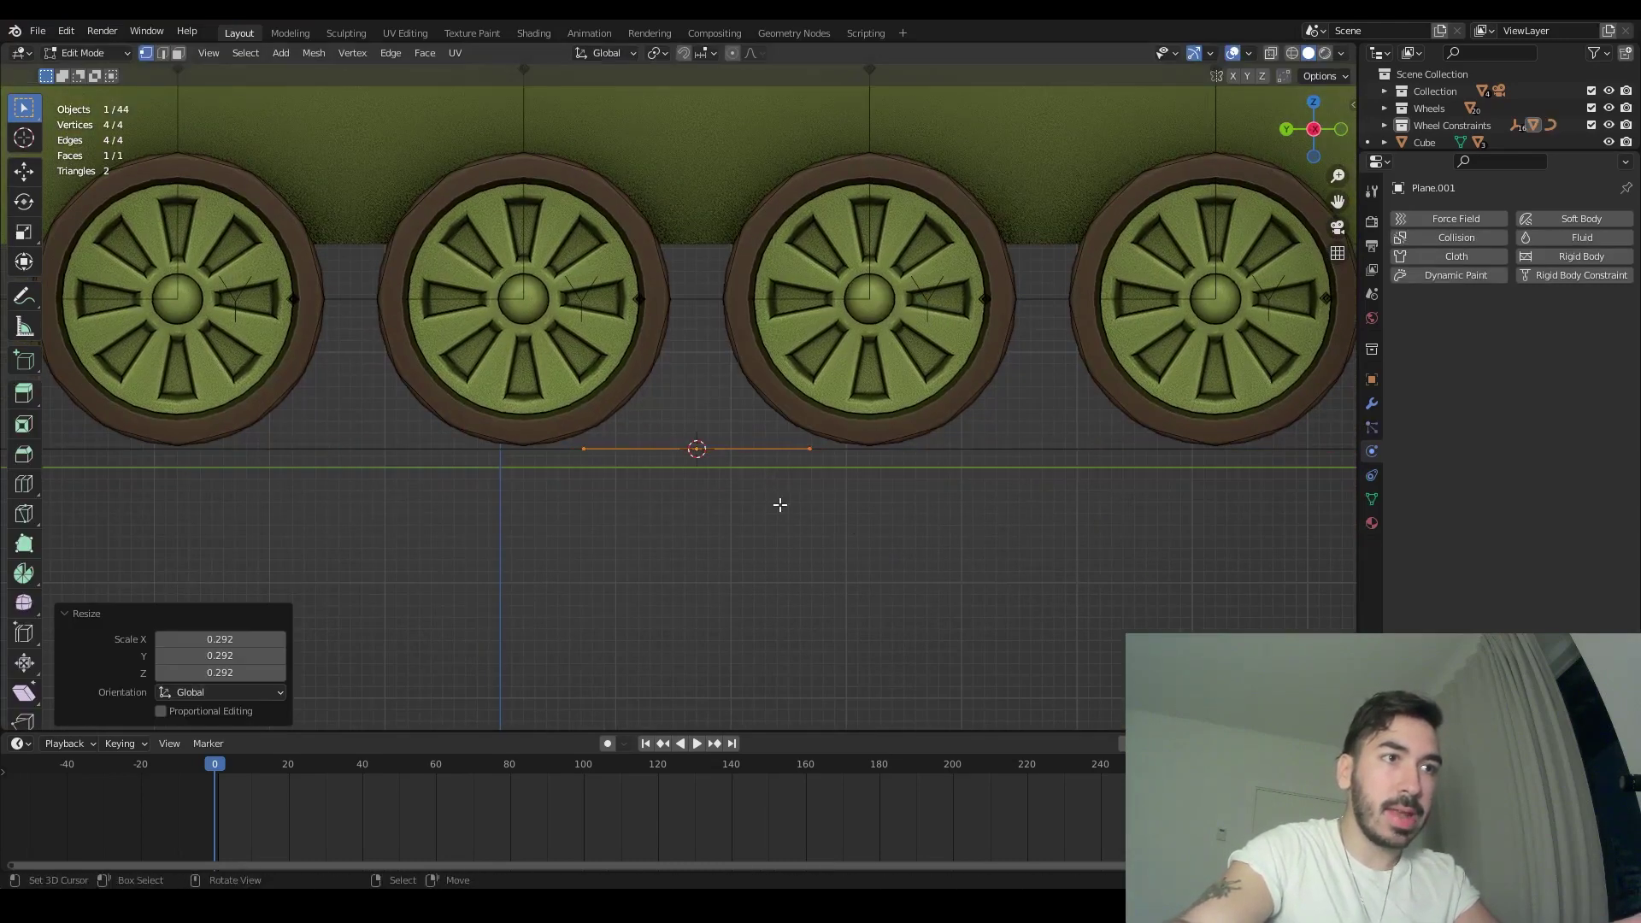
scroll(880, 505, "up", 4)
scroll(718, 428, "up", 2)
key("s")
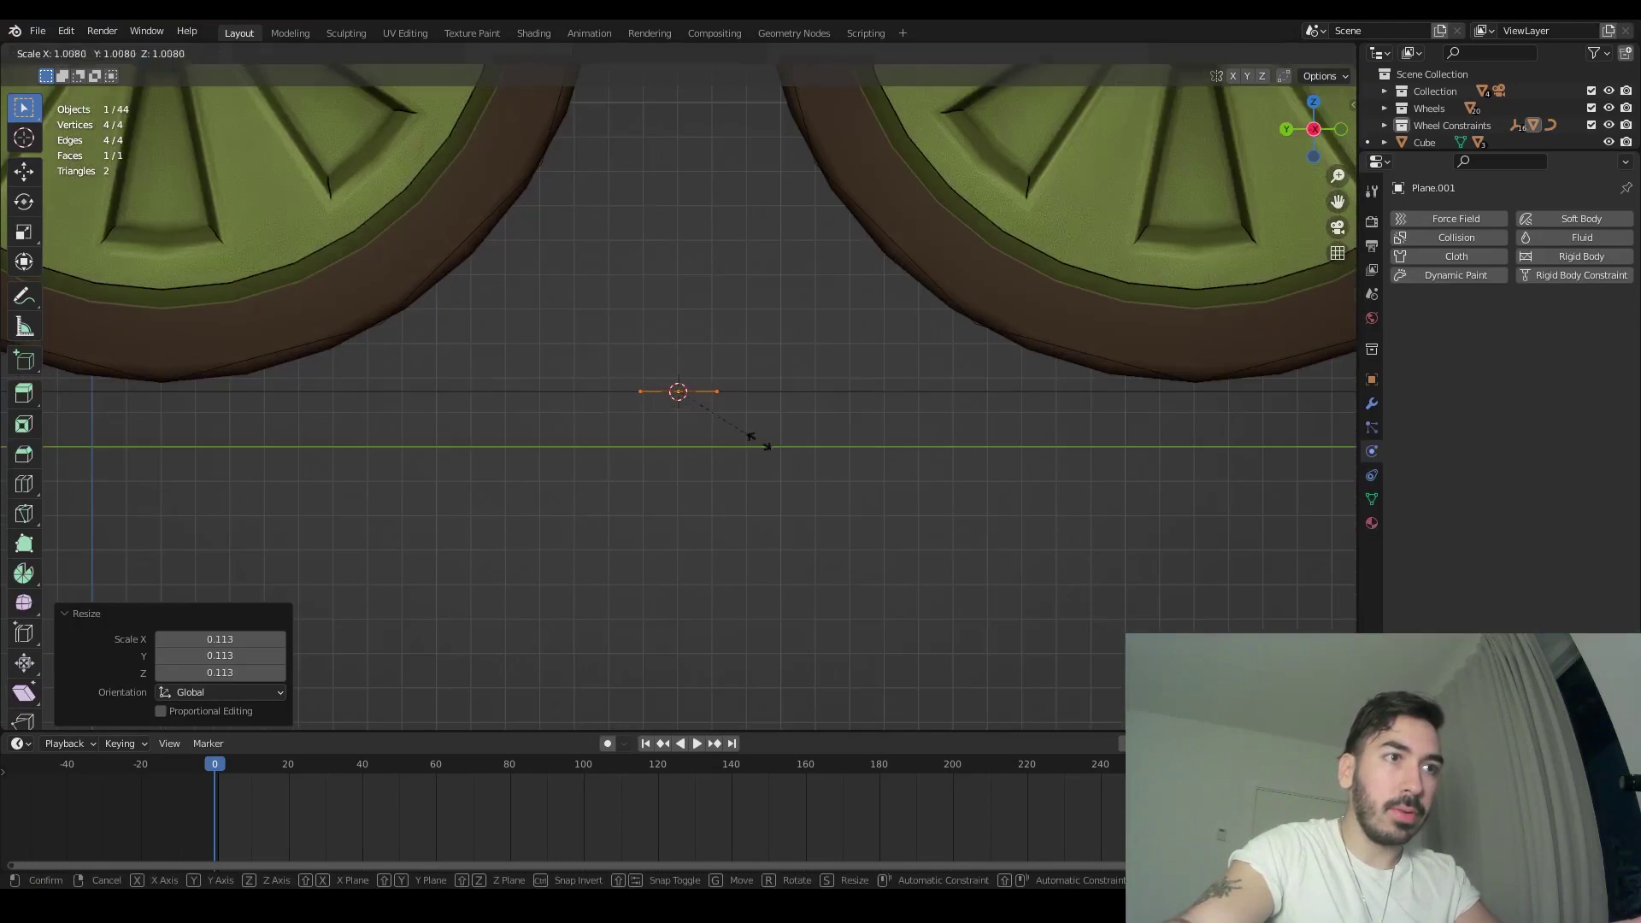
left_click(890, 489)
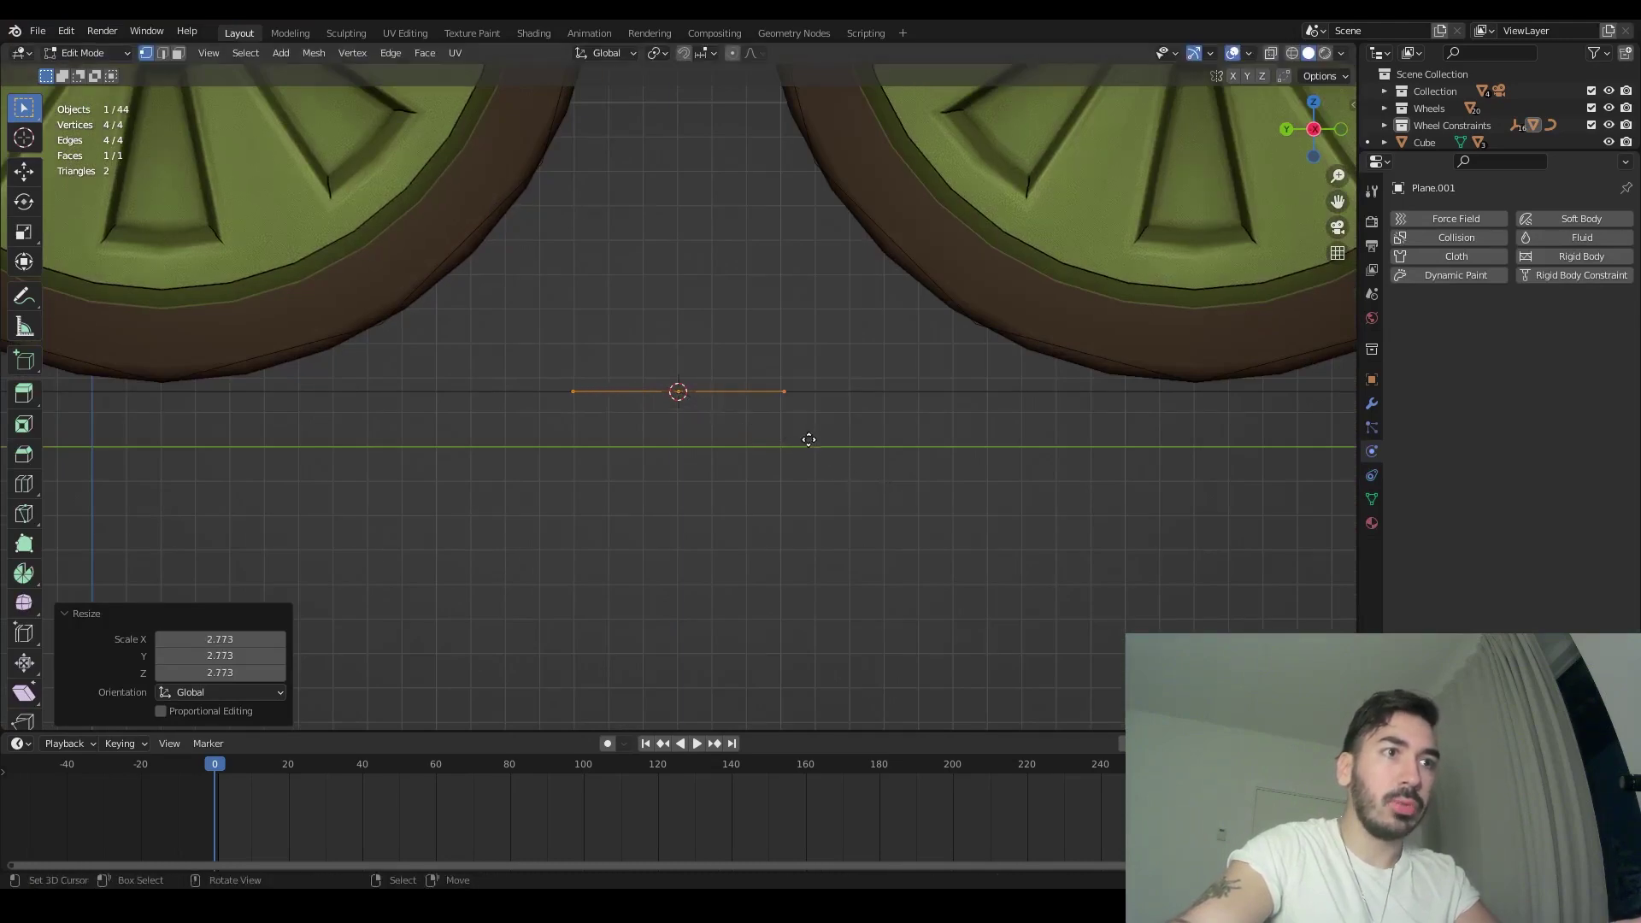
- Extrude the plane into a thin slab and scale it along X to form a track link about as wide as the wheels
key("e")
left_click(808, 451)
middle_click_drag(808, 451, 1090, 421)
key("a")
key("s")
key("x")
left_click(858, 435)
key("s")
key("x")
left_click(891, 476)
key("shift+n")
key("Tab")
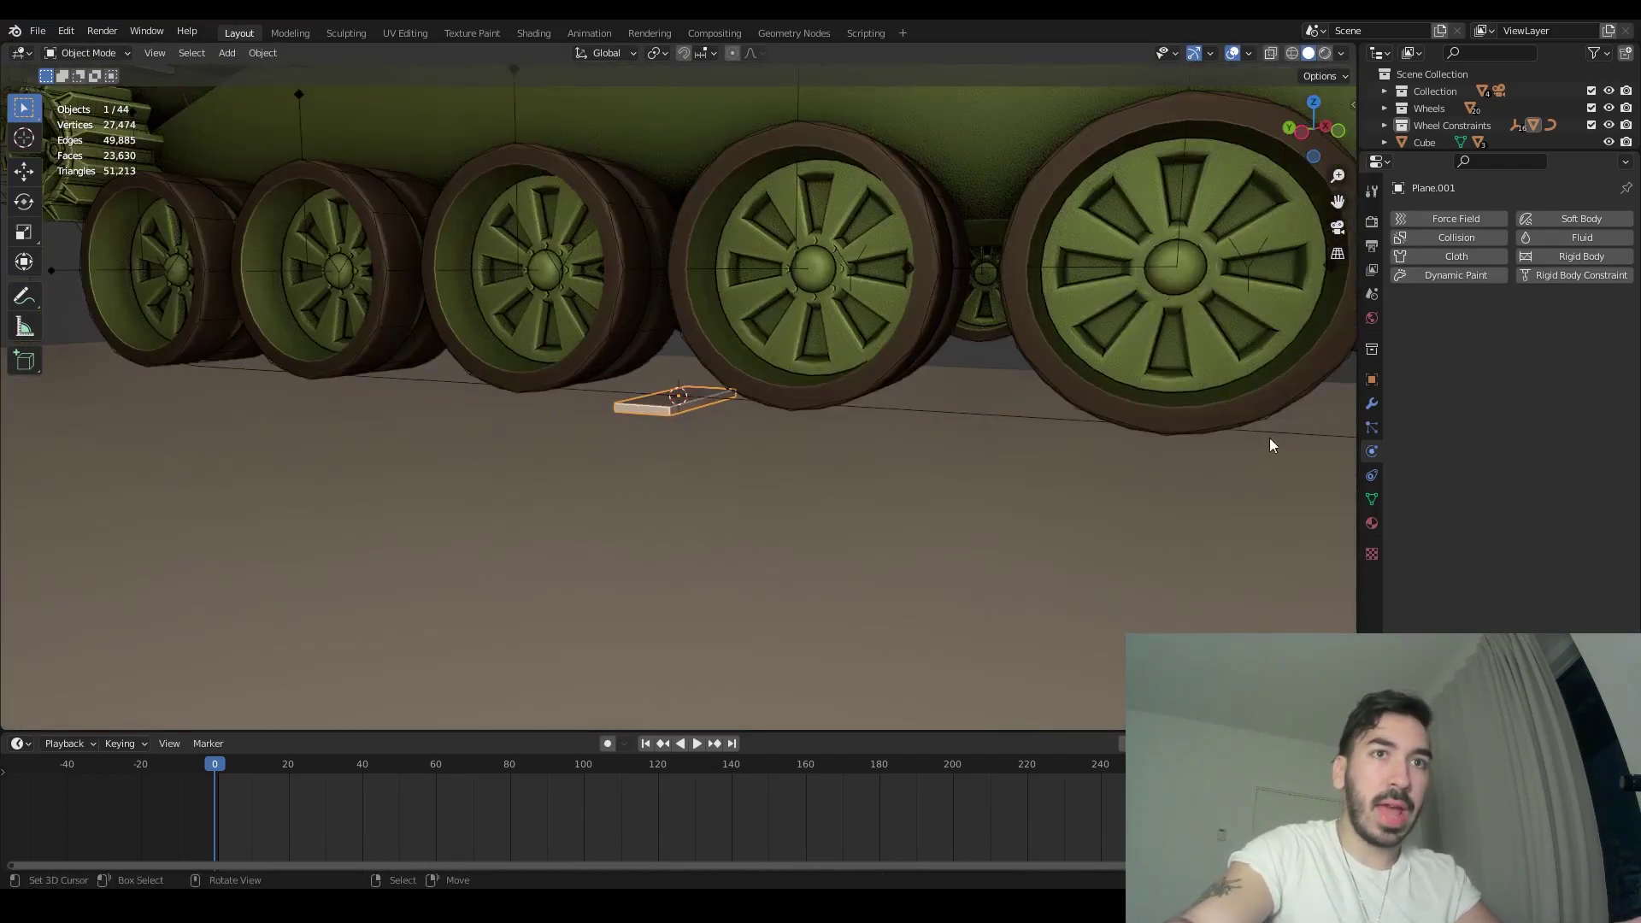
- Add an Array modifier to the track link with a relative offset of 0 in X and 1.2 in Y
left_click(1373, 404)
left_click(1458, 220)
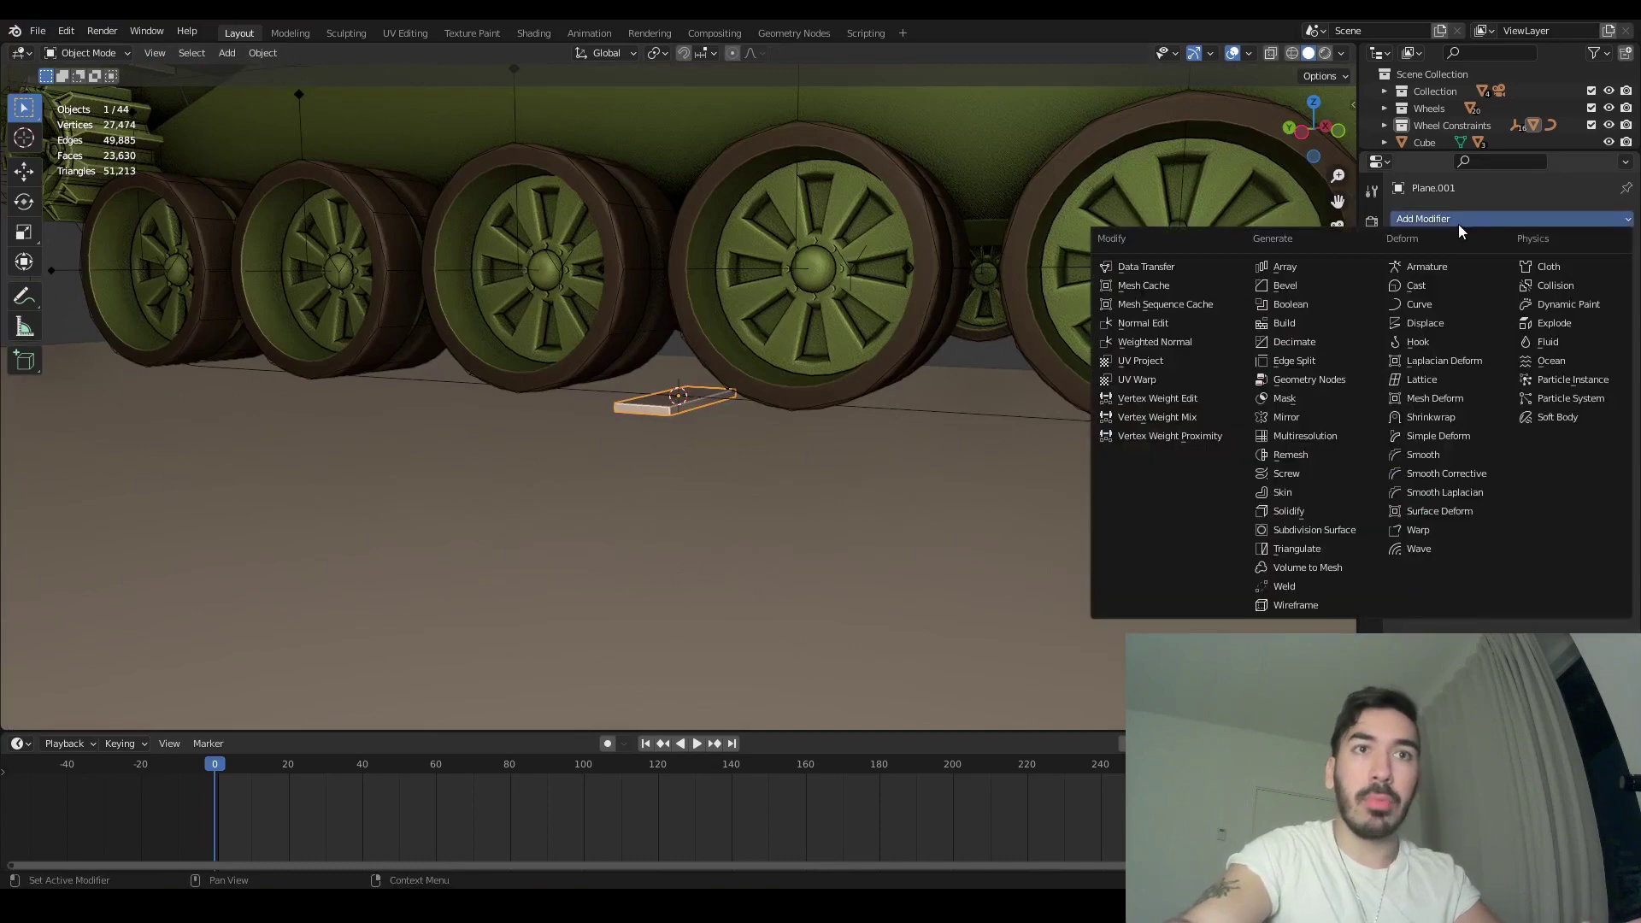
left_click(1267, 266)
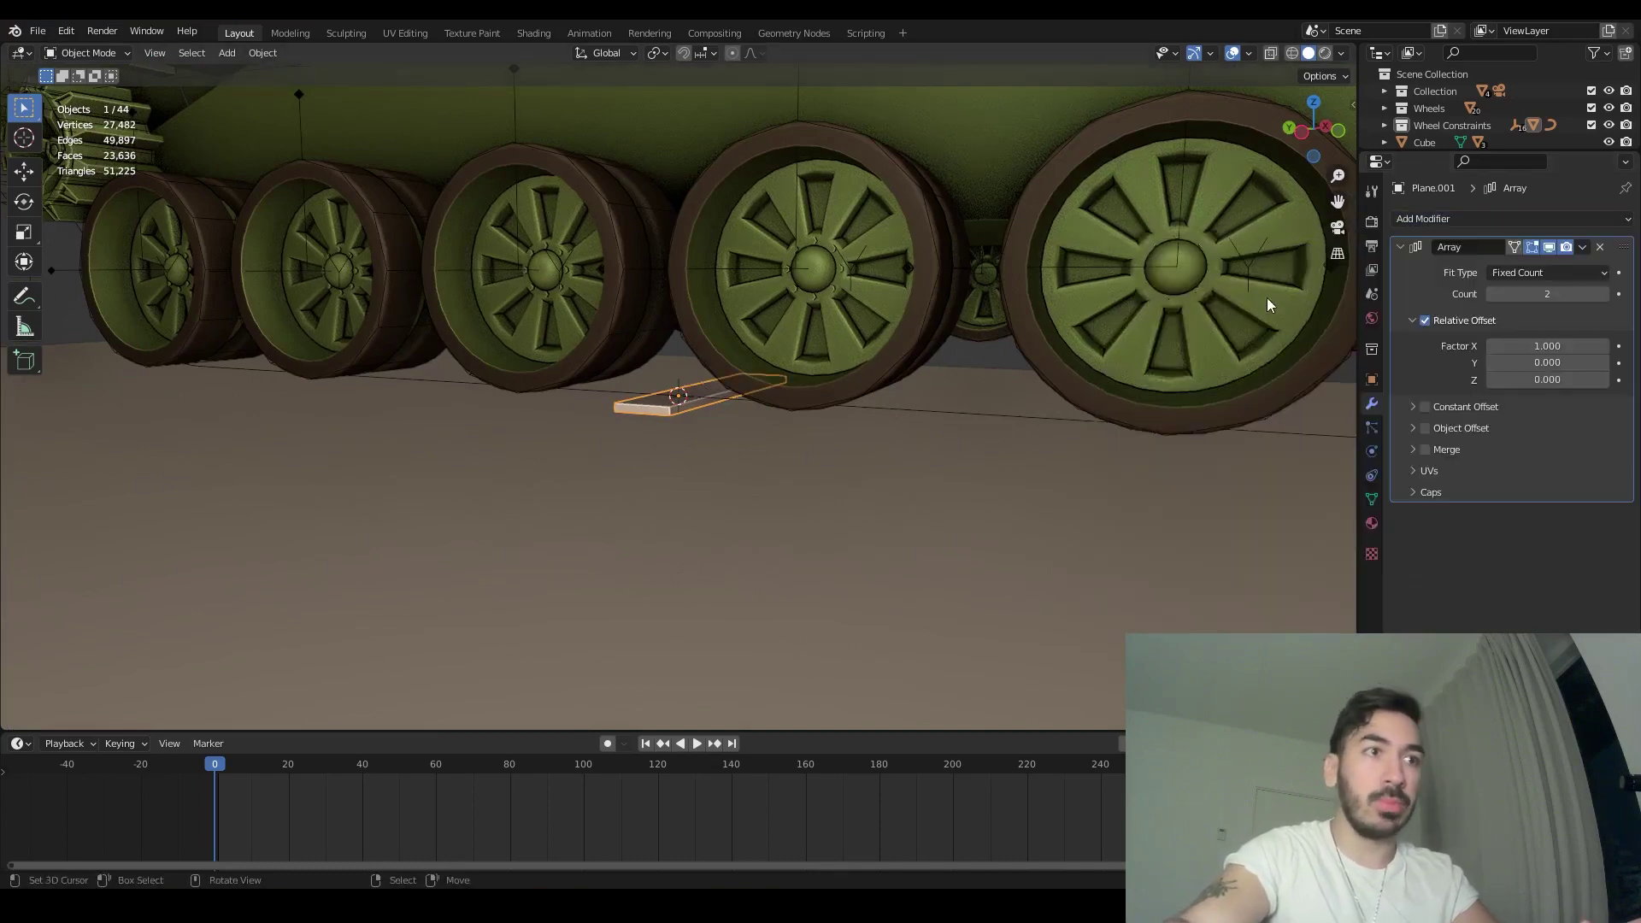
left_click(1553, 346)
type("0")
key("Return")
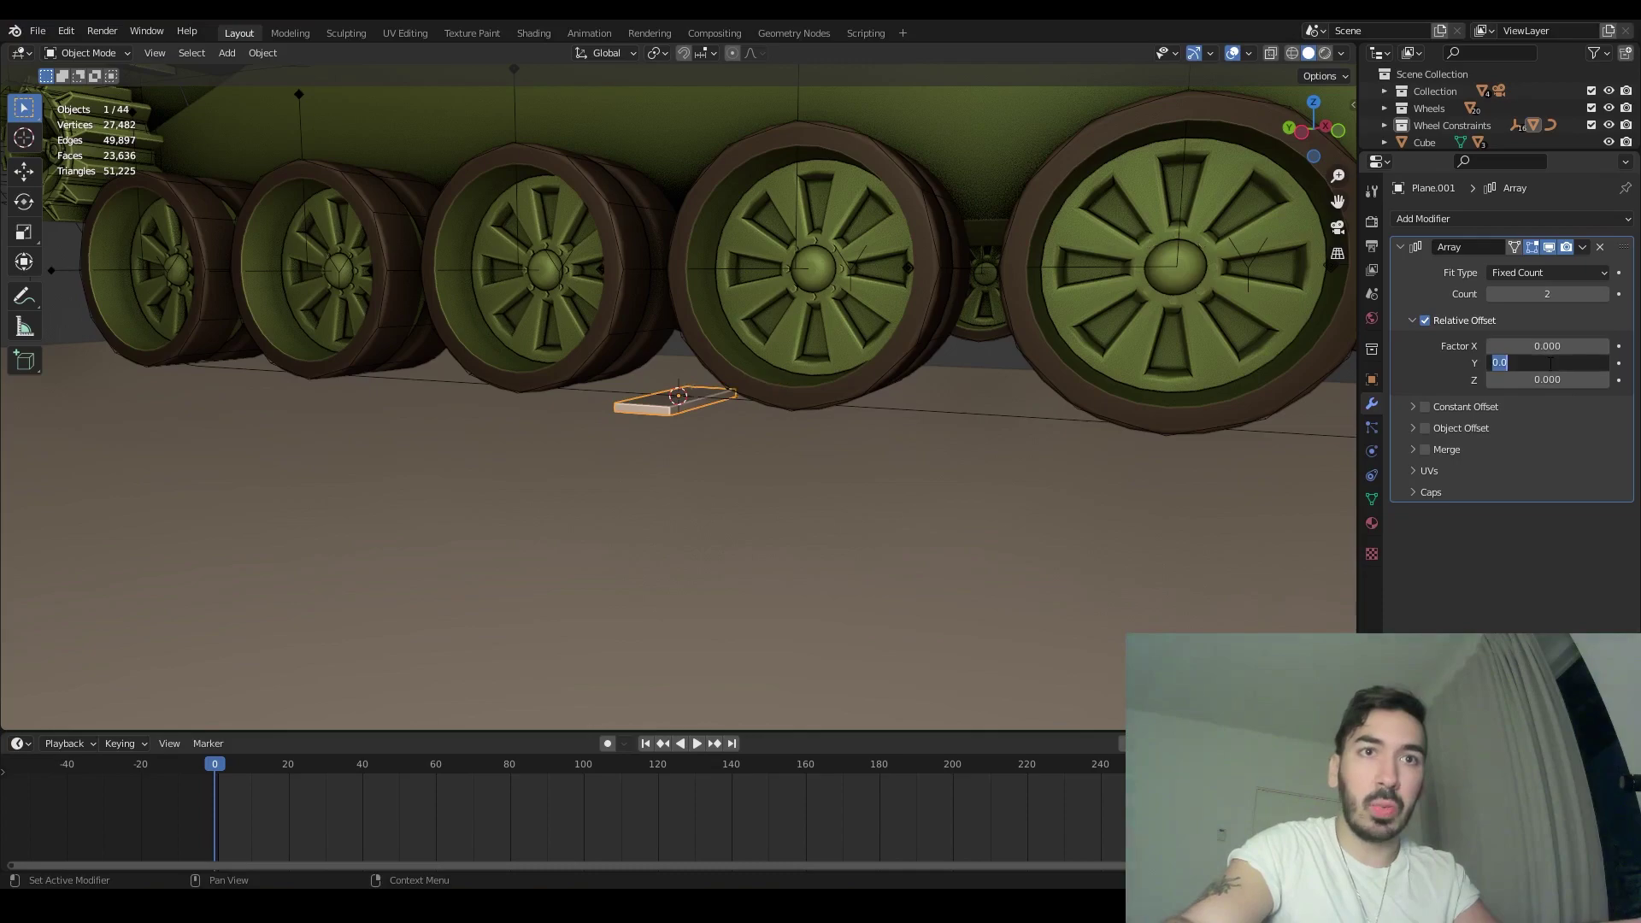
left_click(1549, 362)
type("1.2")
key("Return")
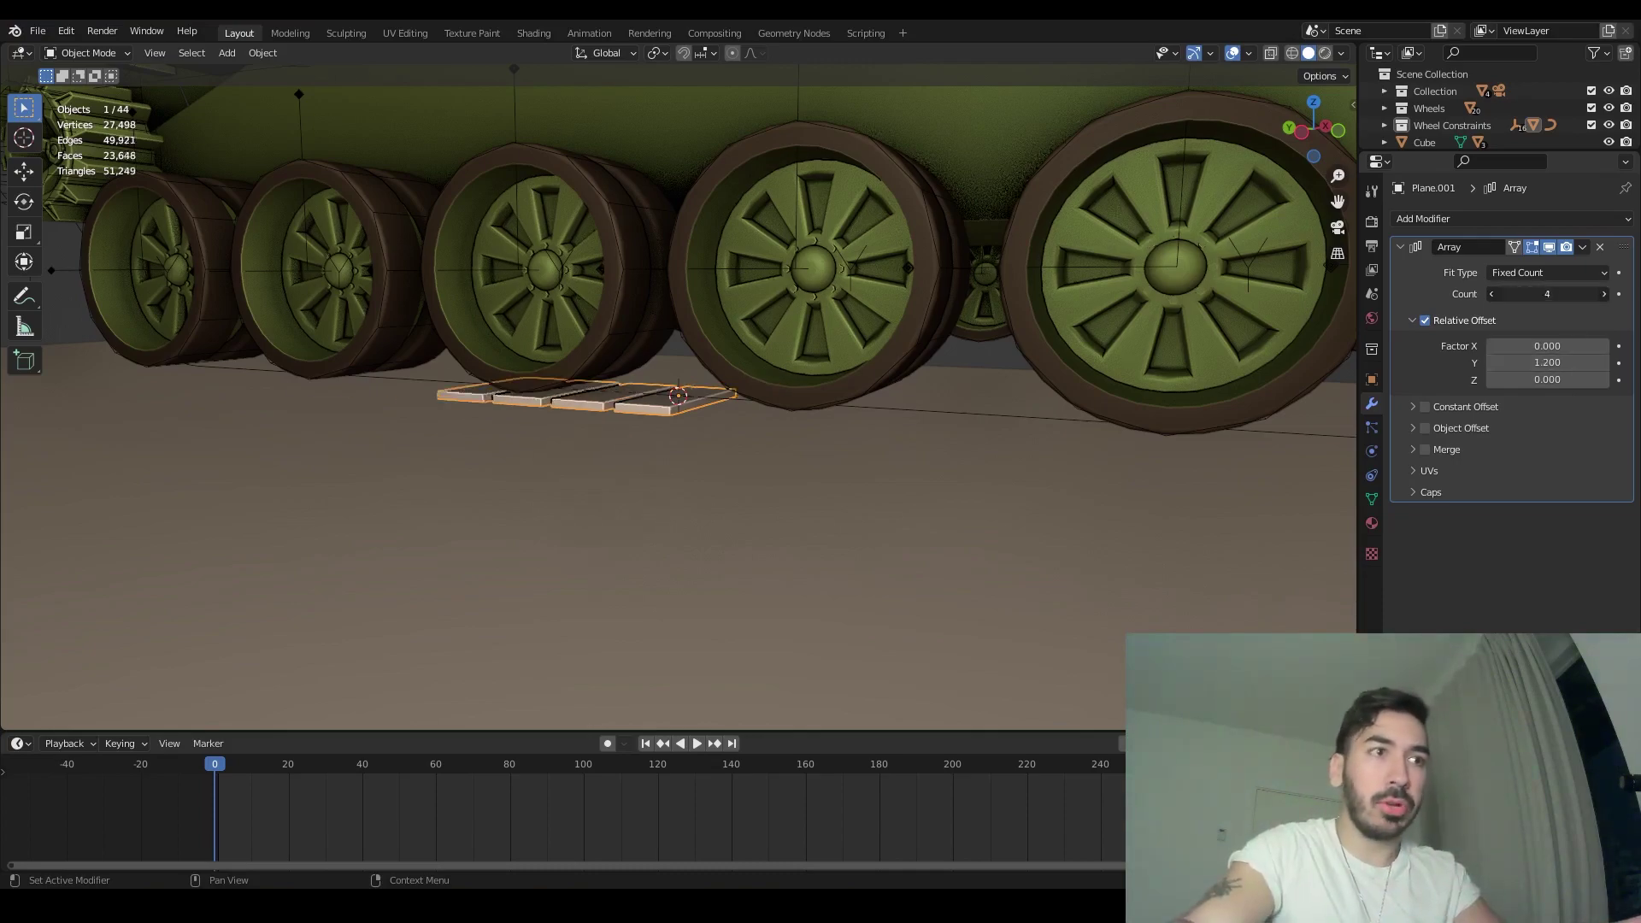
- Raise the array count until the row of links reaches well past the tank's front wheels
left_click_drag(1547, 294, 1598, 294)
scroll(1020, 387, "down", 5)
middle_click_drag(1020, 387, 999, 400)
left_click_drag(1544, 294, 1590, 294)
- Add a Curve modifier after the Array and set its curve object to curve
left_click(1423, 219)
left_click(1422, 220)
left_click(1399, 246)
left_click(1426, 219)
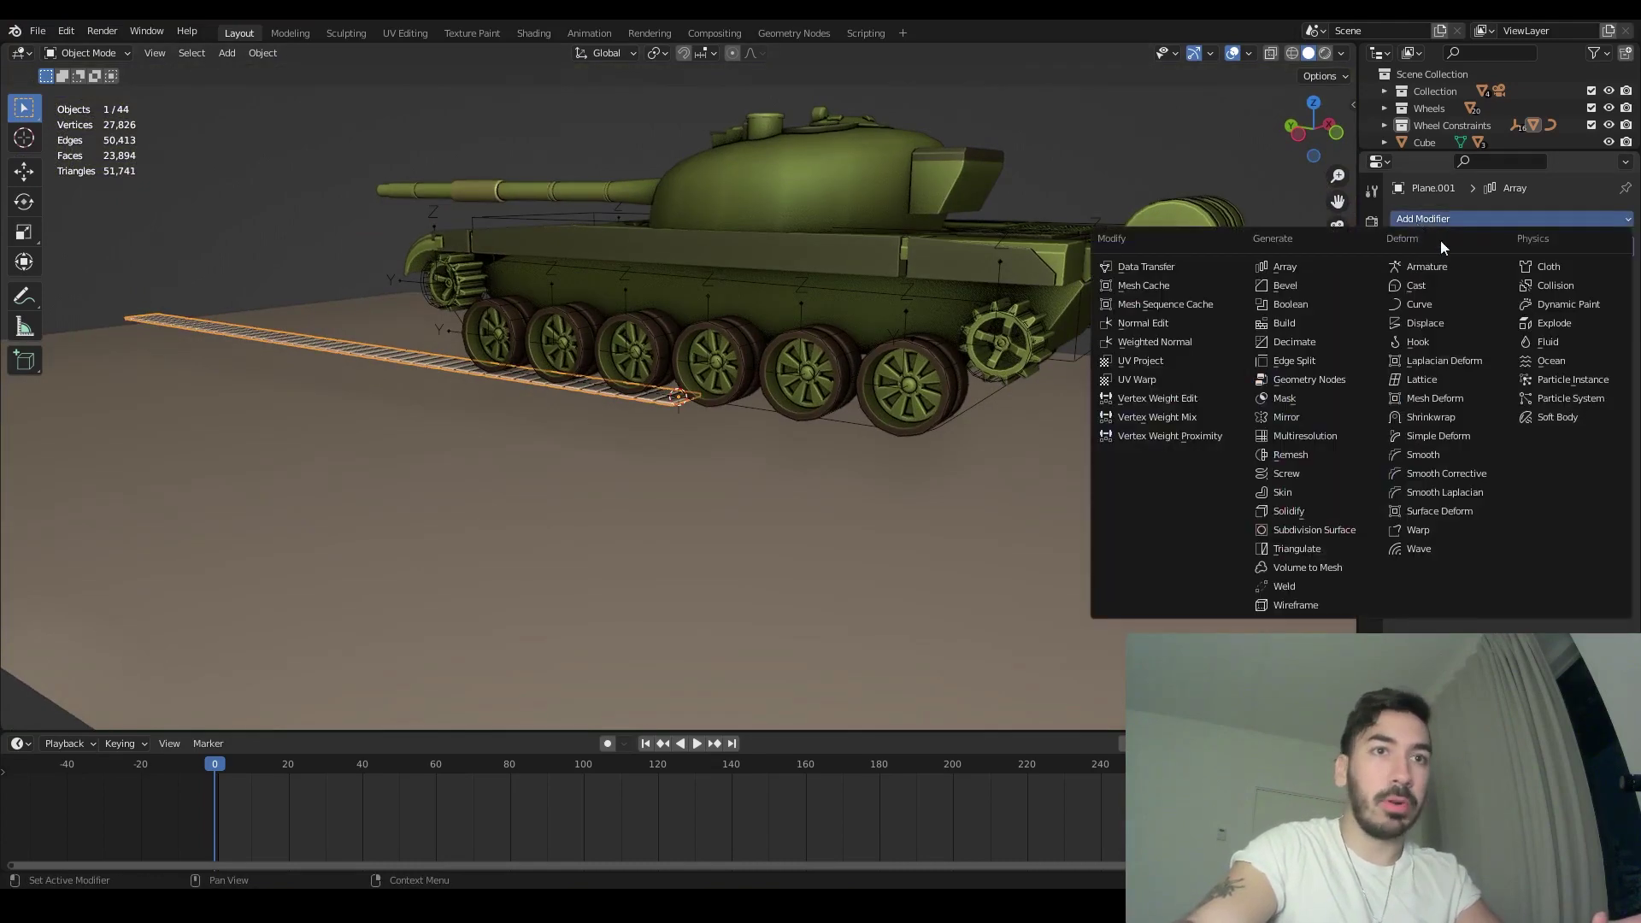
left_click(1427, 304)
left_click(1520, 296)
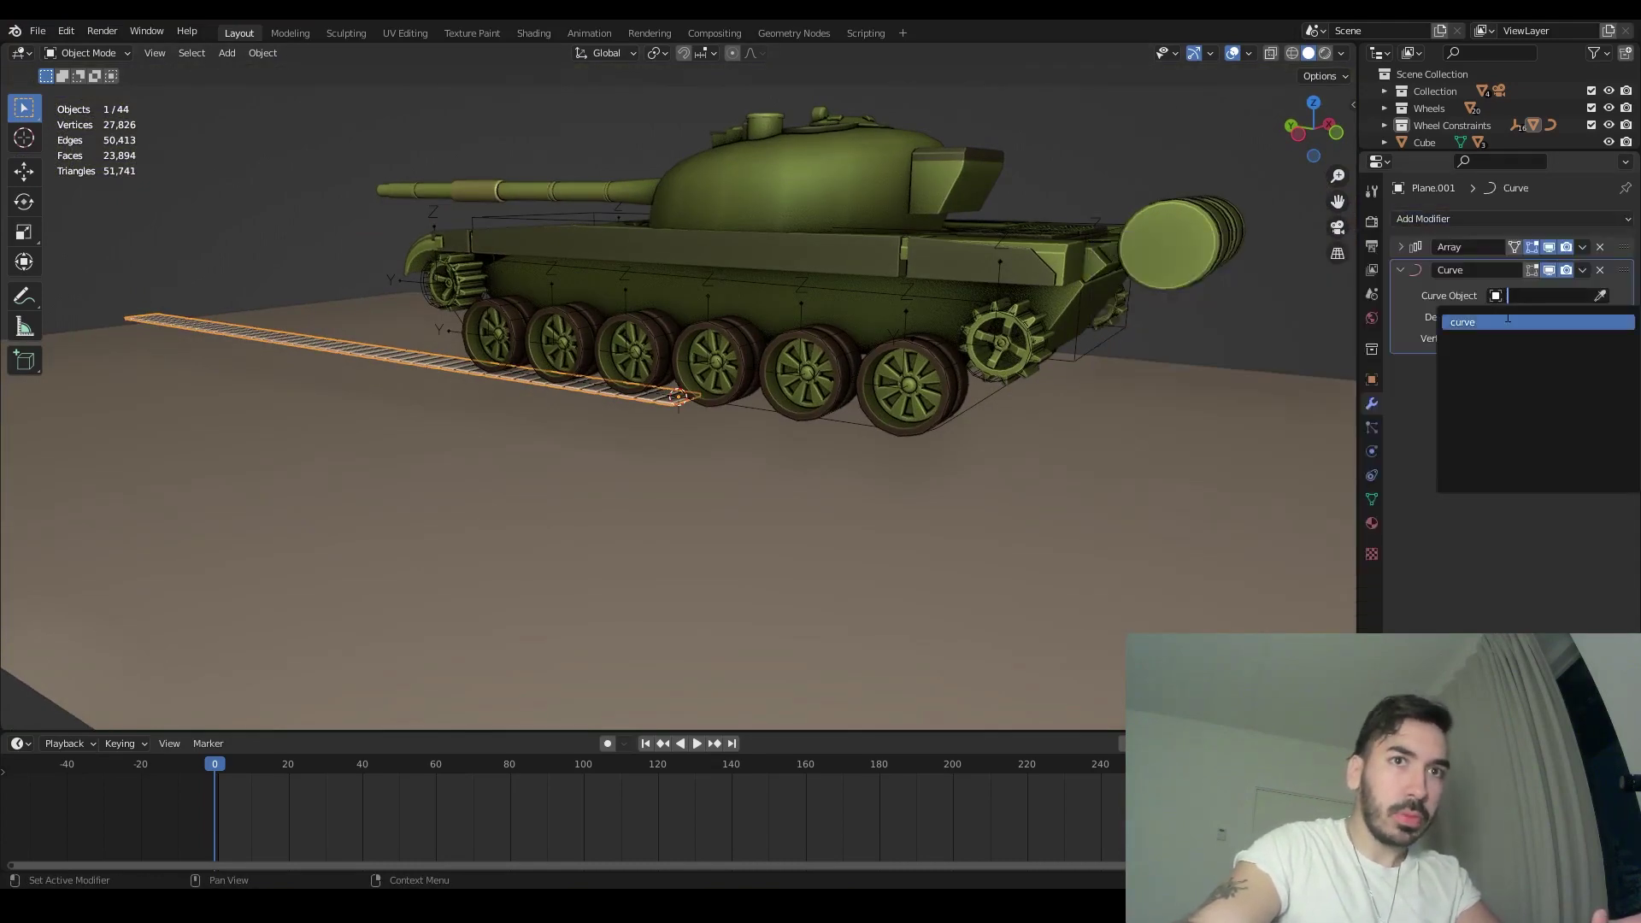
left_click(1475, 331)
middle_click_drag(859, 423, 818, 427)
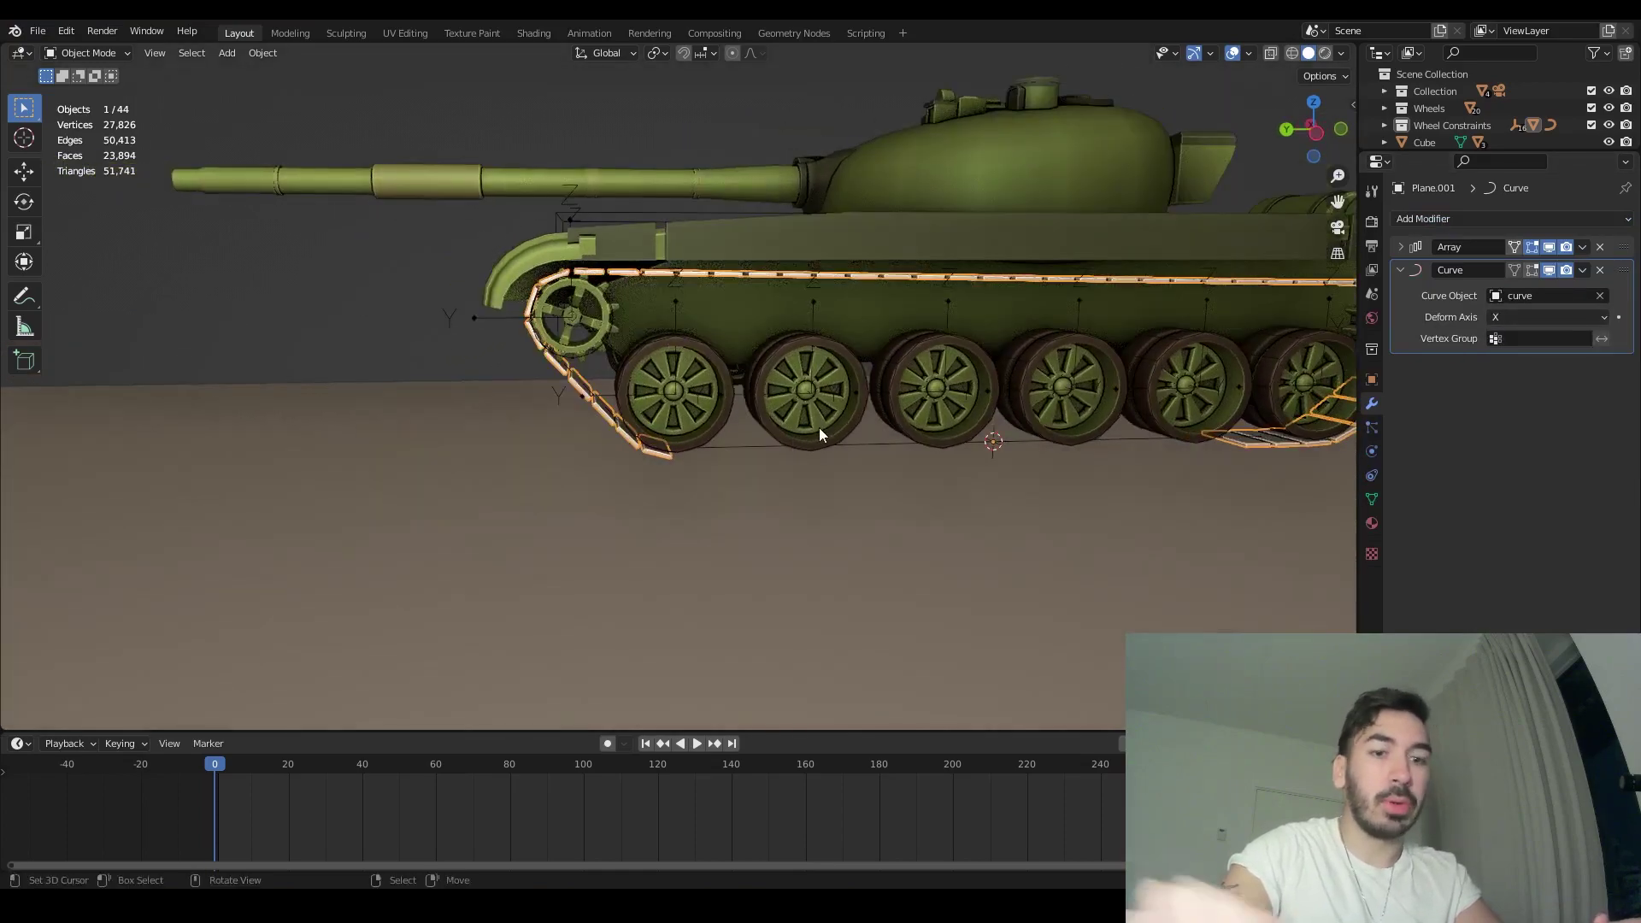
- Move the track links about -0.004 m along Z and check their fit around the front sprocket and wheel
key("ctrl+KP_3")
key("shift+b")
left_click_drag(499, 264, 632, 350)
scroll(634, 391, "down", 3)
middle_click_drag(652, 428, 715, 274, "shift")
scroll(690, 363, "up", 4)
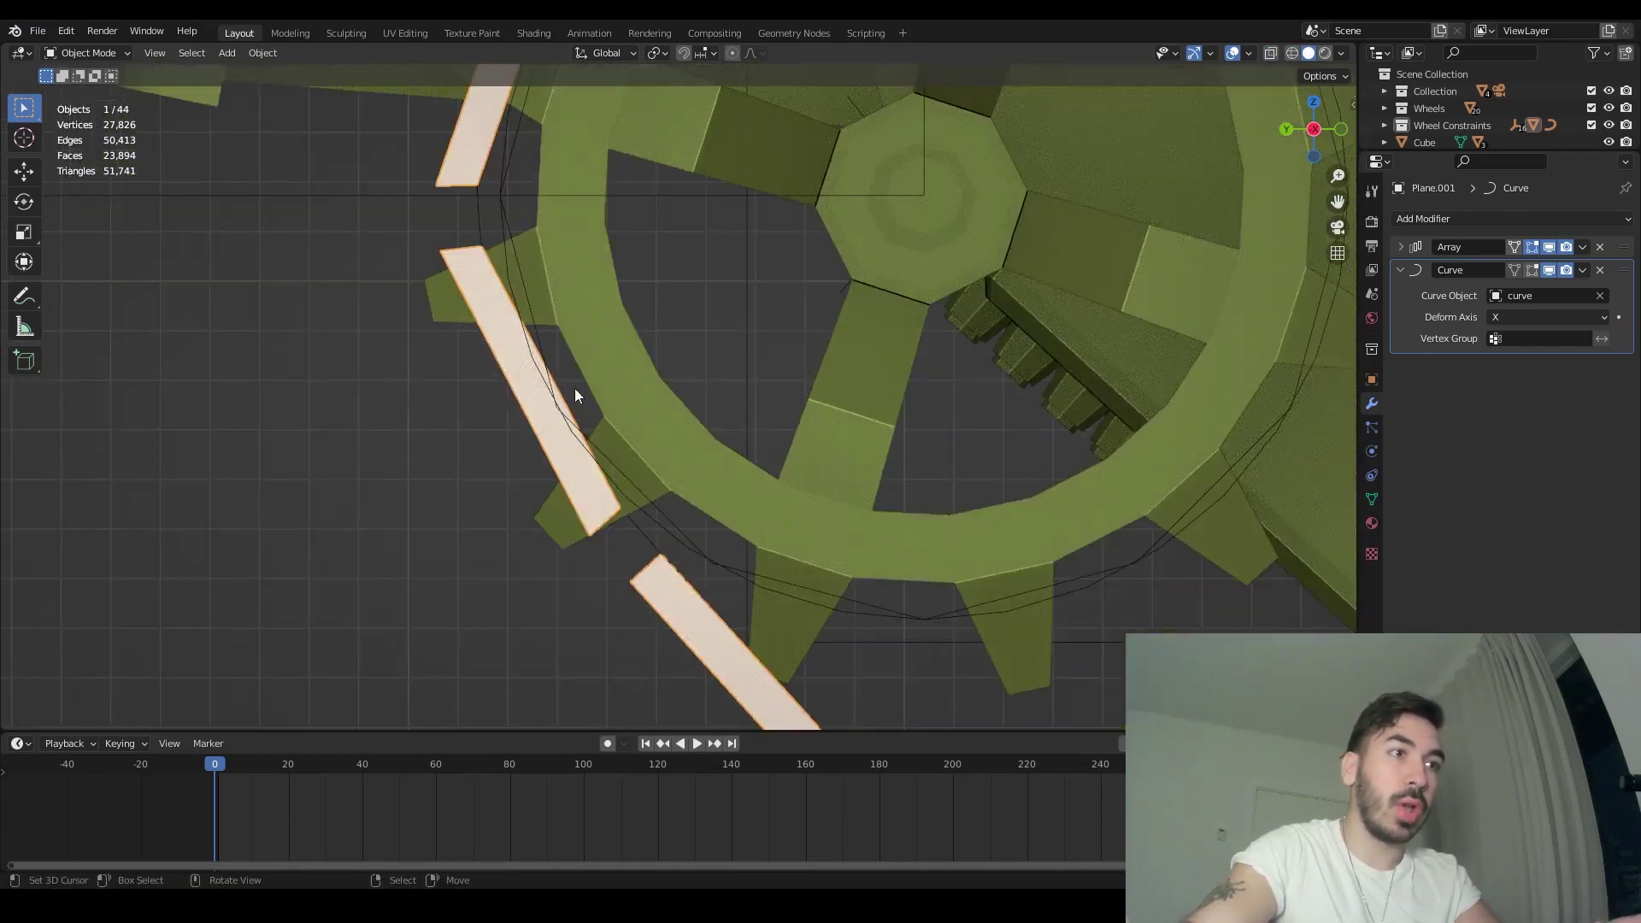
scroll(716, 351, "down", 4)
key("g")
key("z")
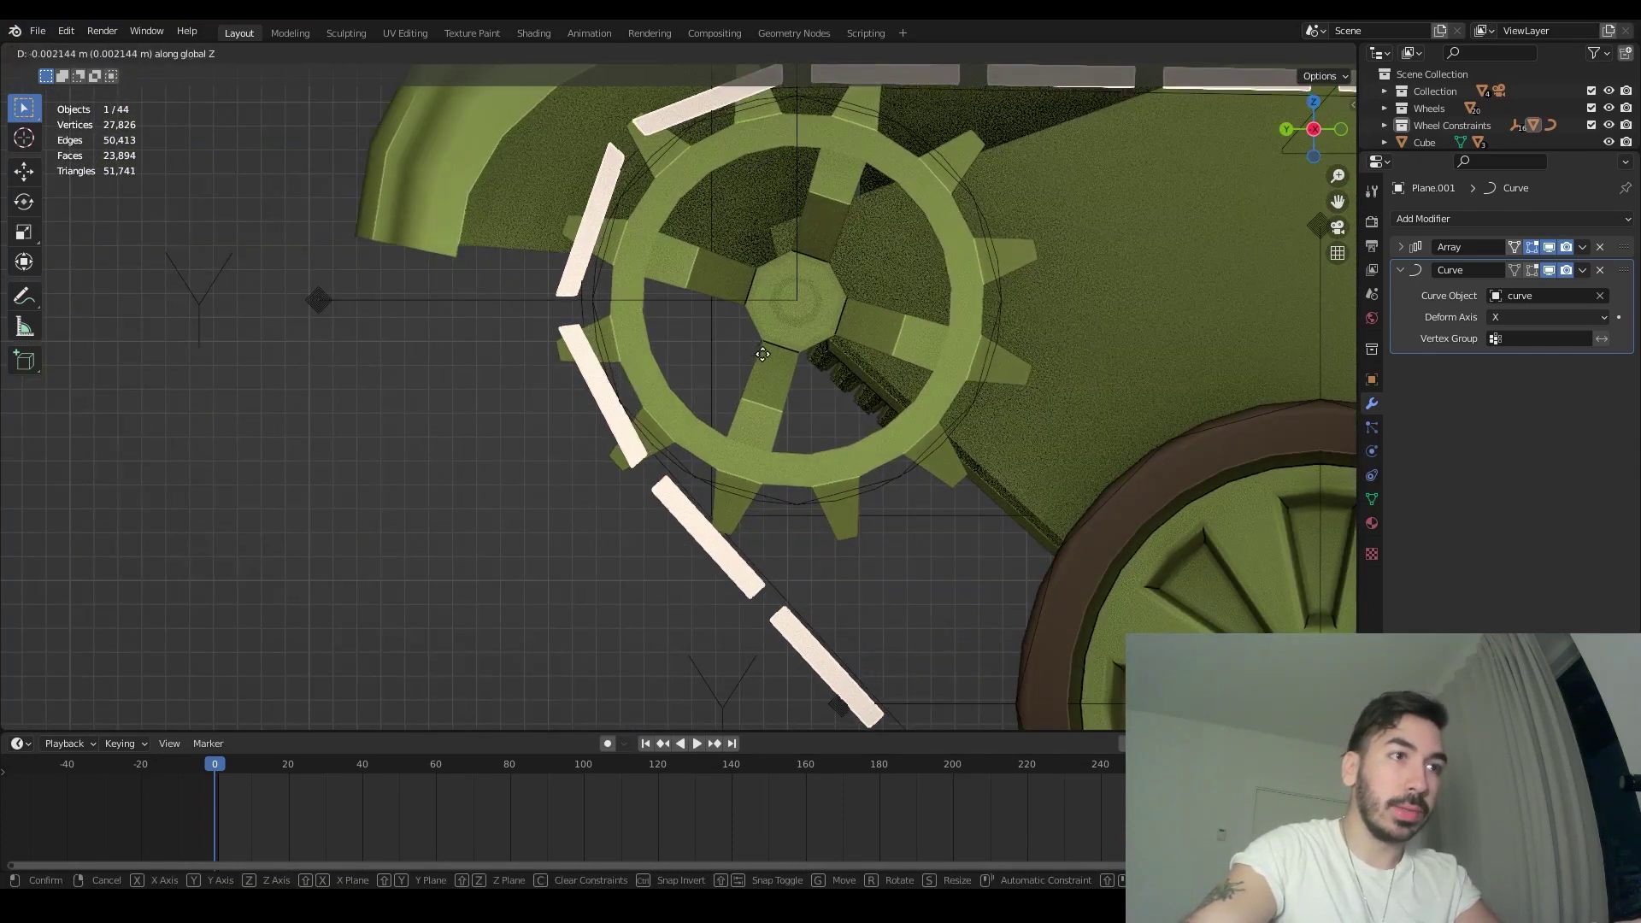
left_click(760, 277)
scroll(744, 291, "up", 3)
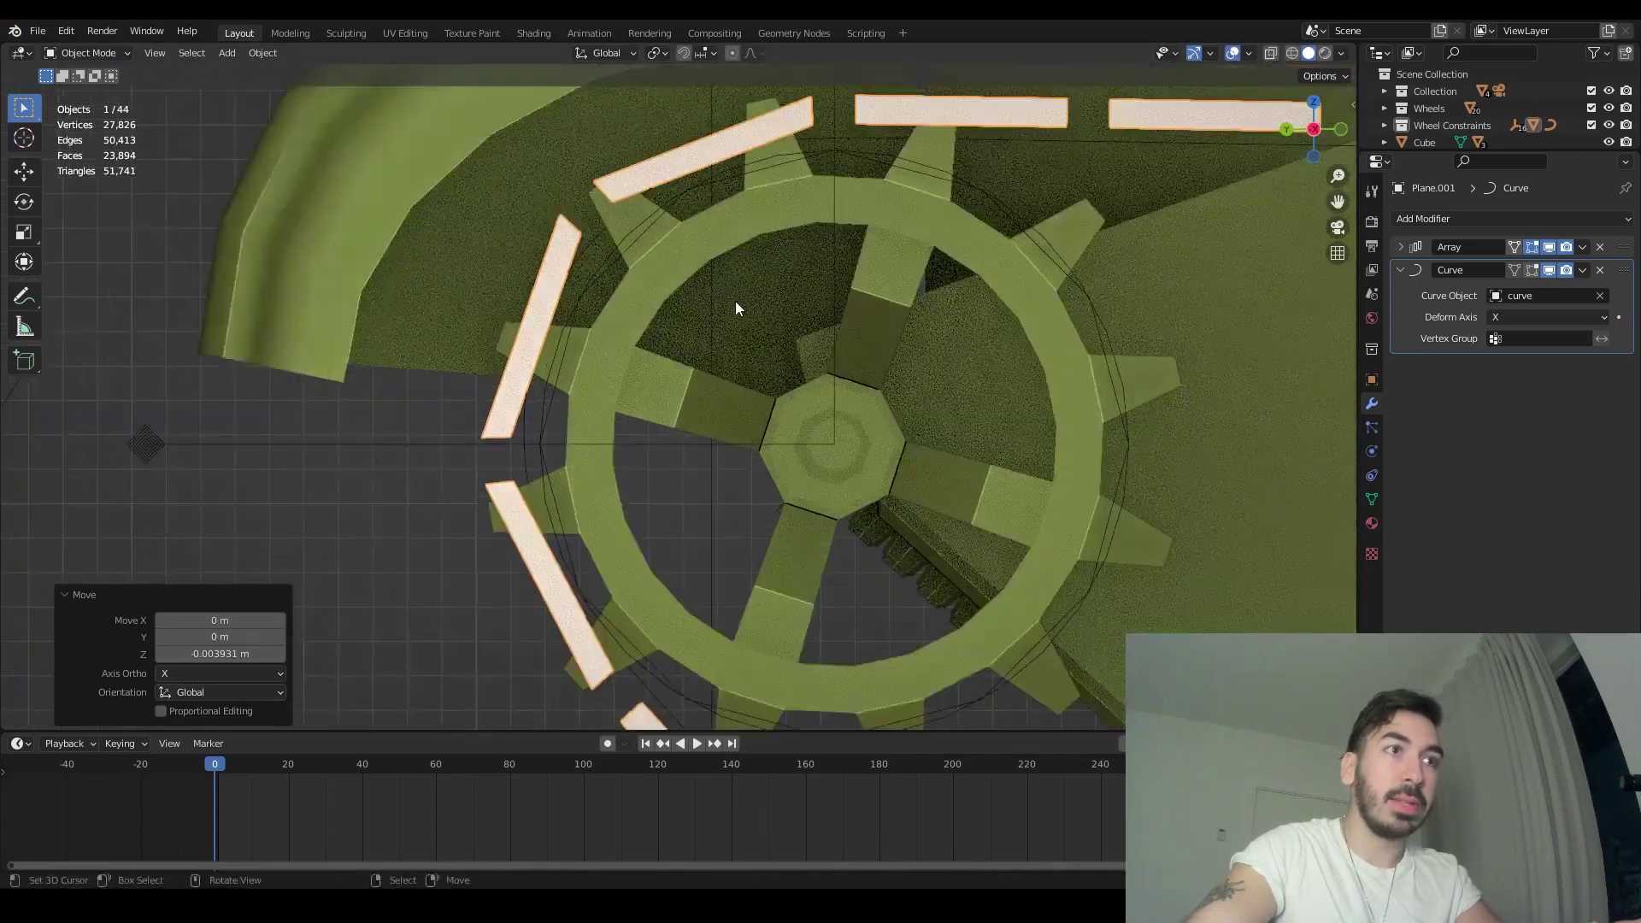
scroll(705, 269, "down", 7)
scroll(667, 246, "up", 5)
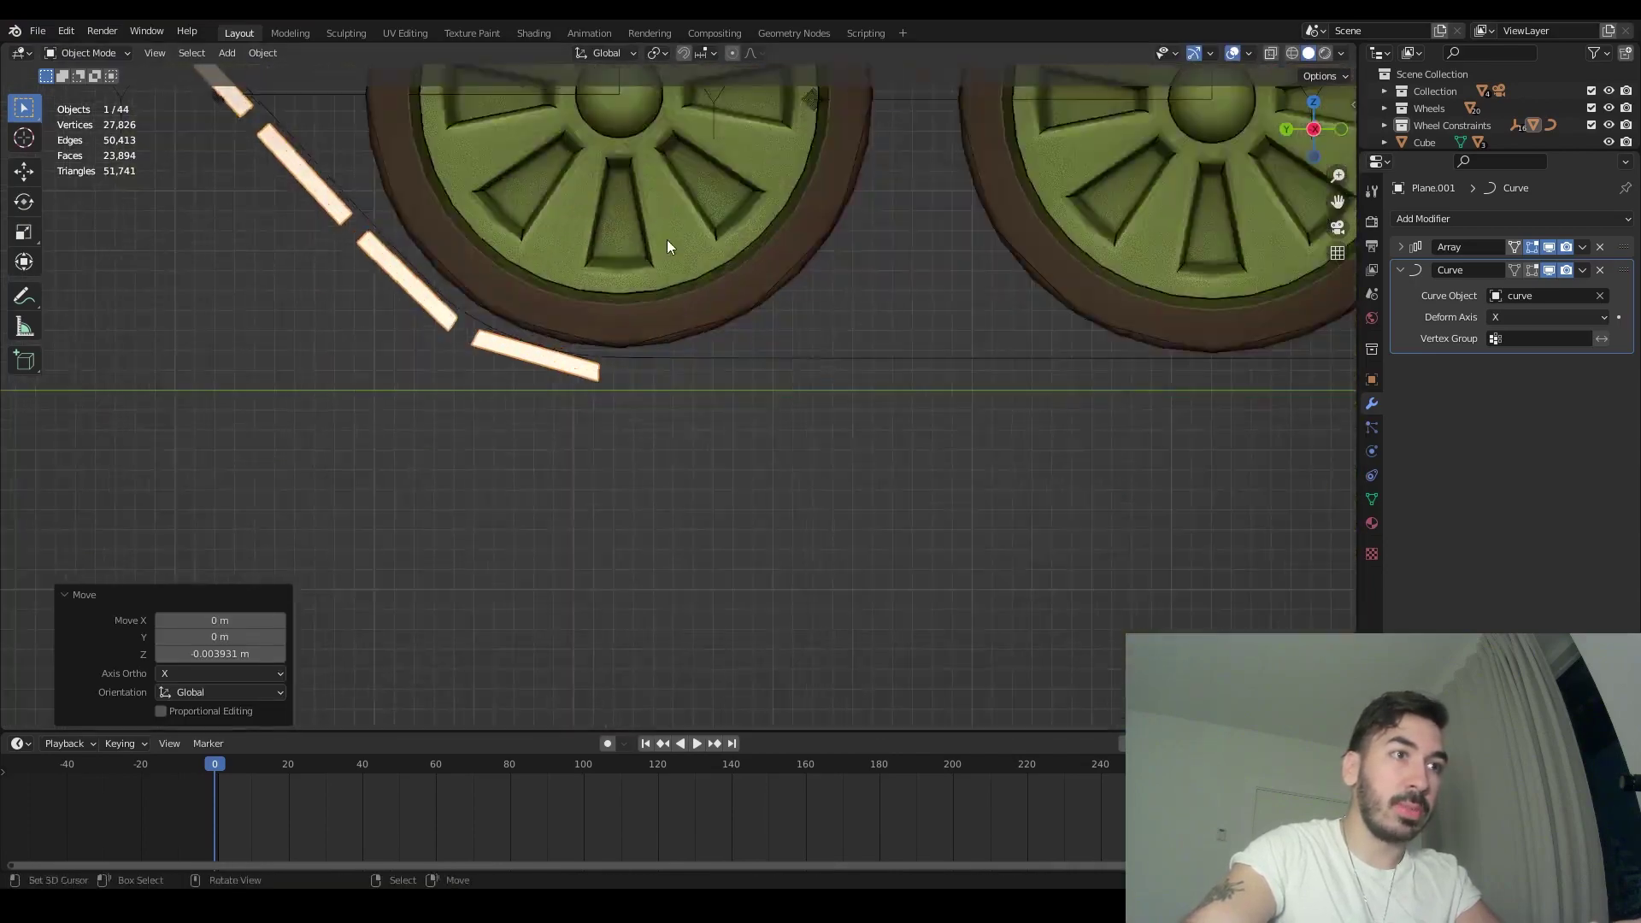
- Switch the view to wireframe and set the array count to 63 so the links close the loop
scroll(744, 308, "down", 5)
key("shift+z")
left_click(1400, 247)
left_click_drag(1547, 294, 1597, 294)
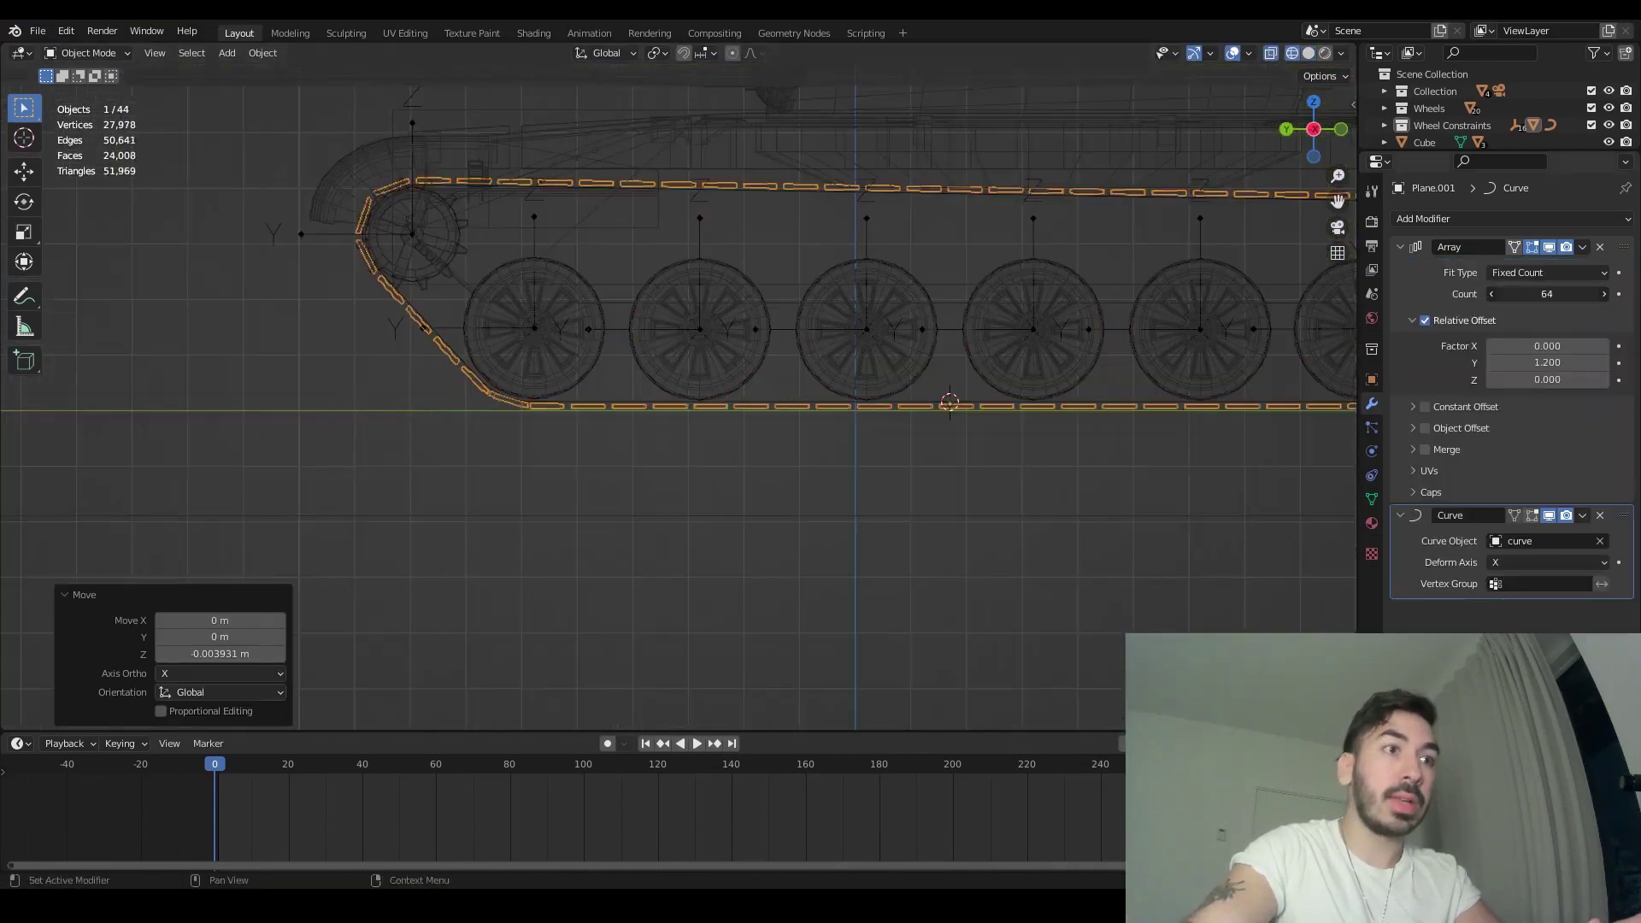
left_click(1605, 293)
- Set the array's relative offset Y to 1.197 and test sliding the links along global Y around the curve
scroll(1307, 377, "up", 4)
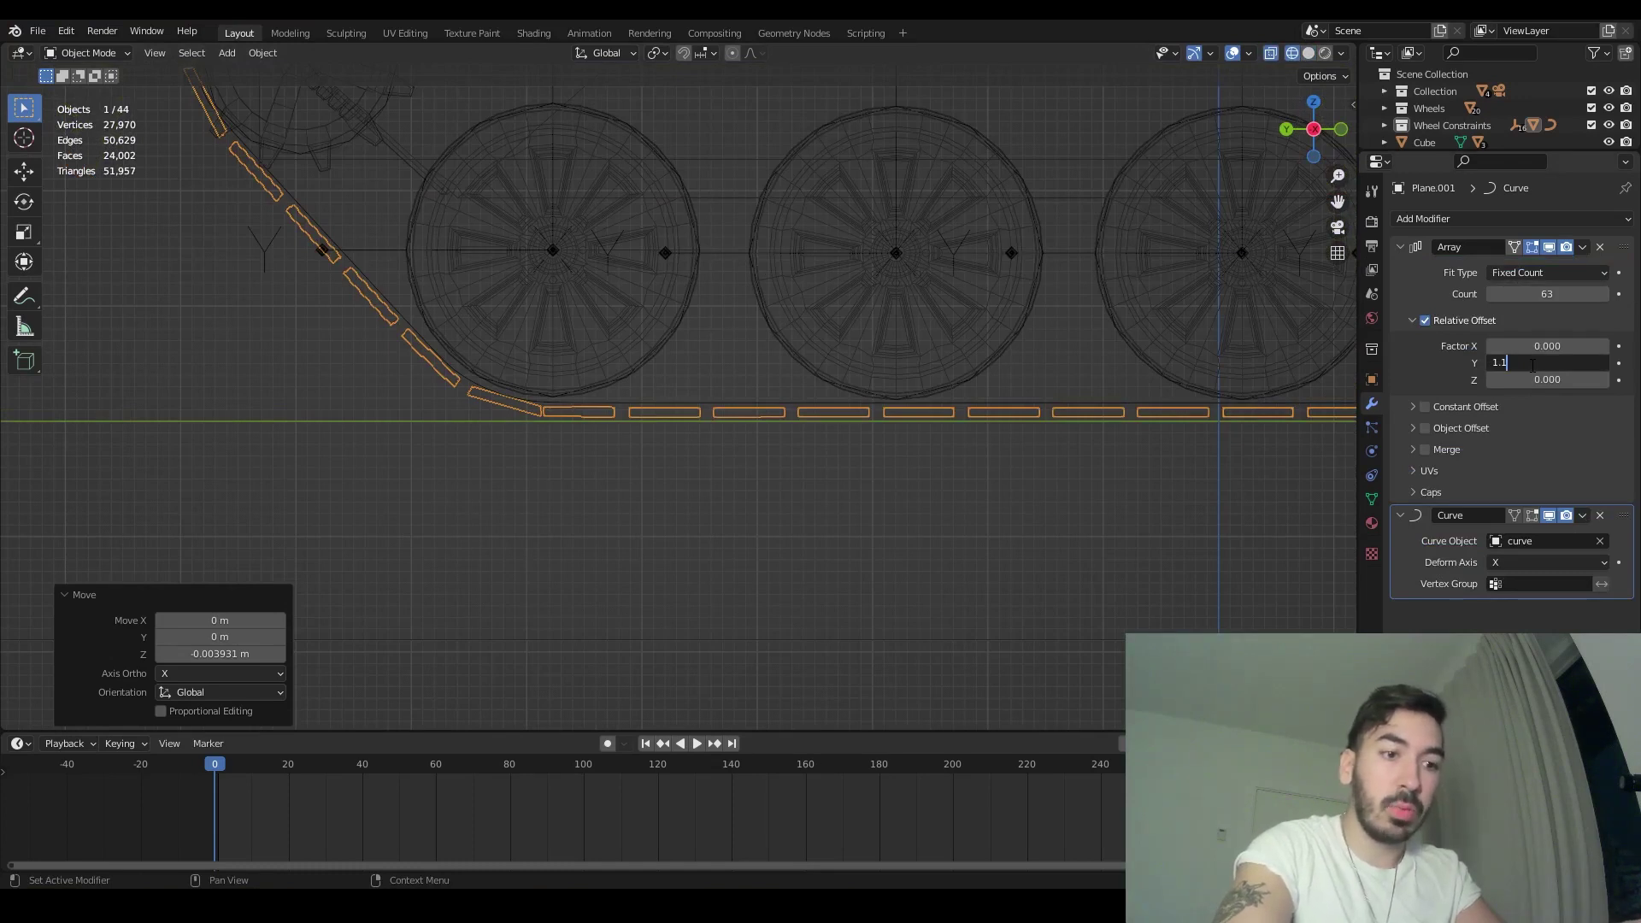
type("9")
key("Return")
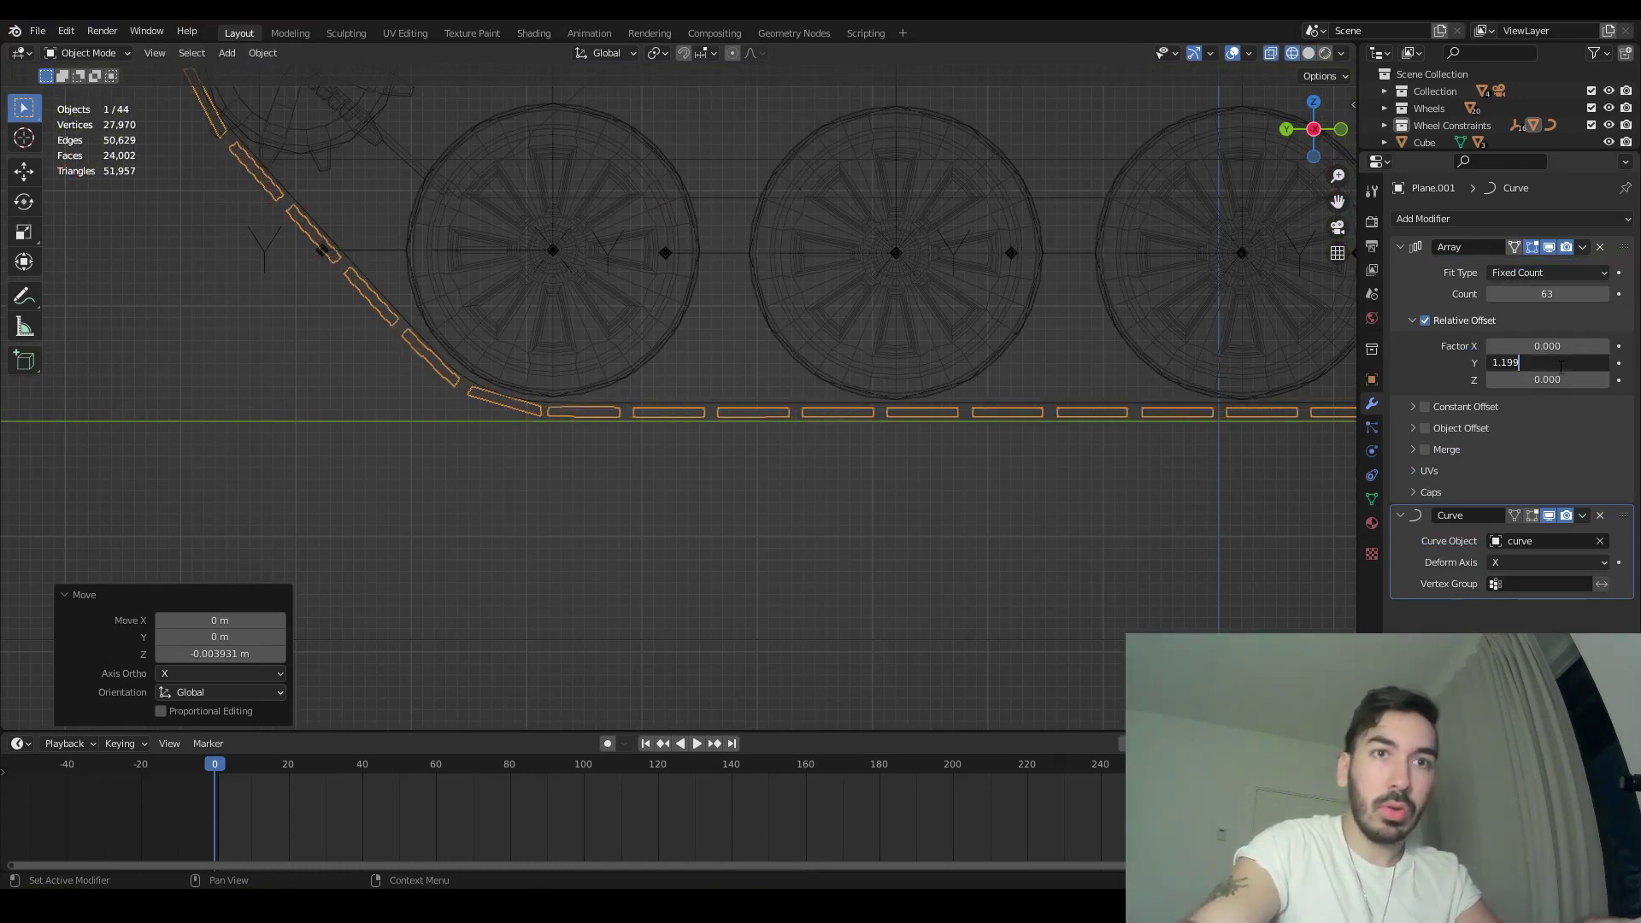
type("8")
key("Return")
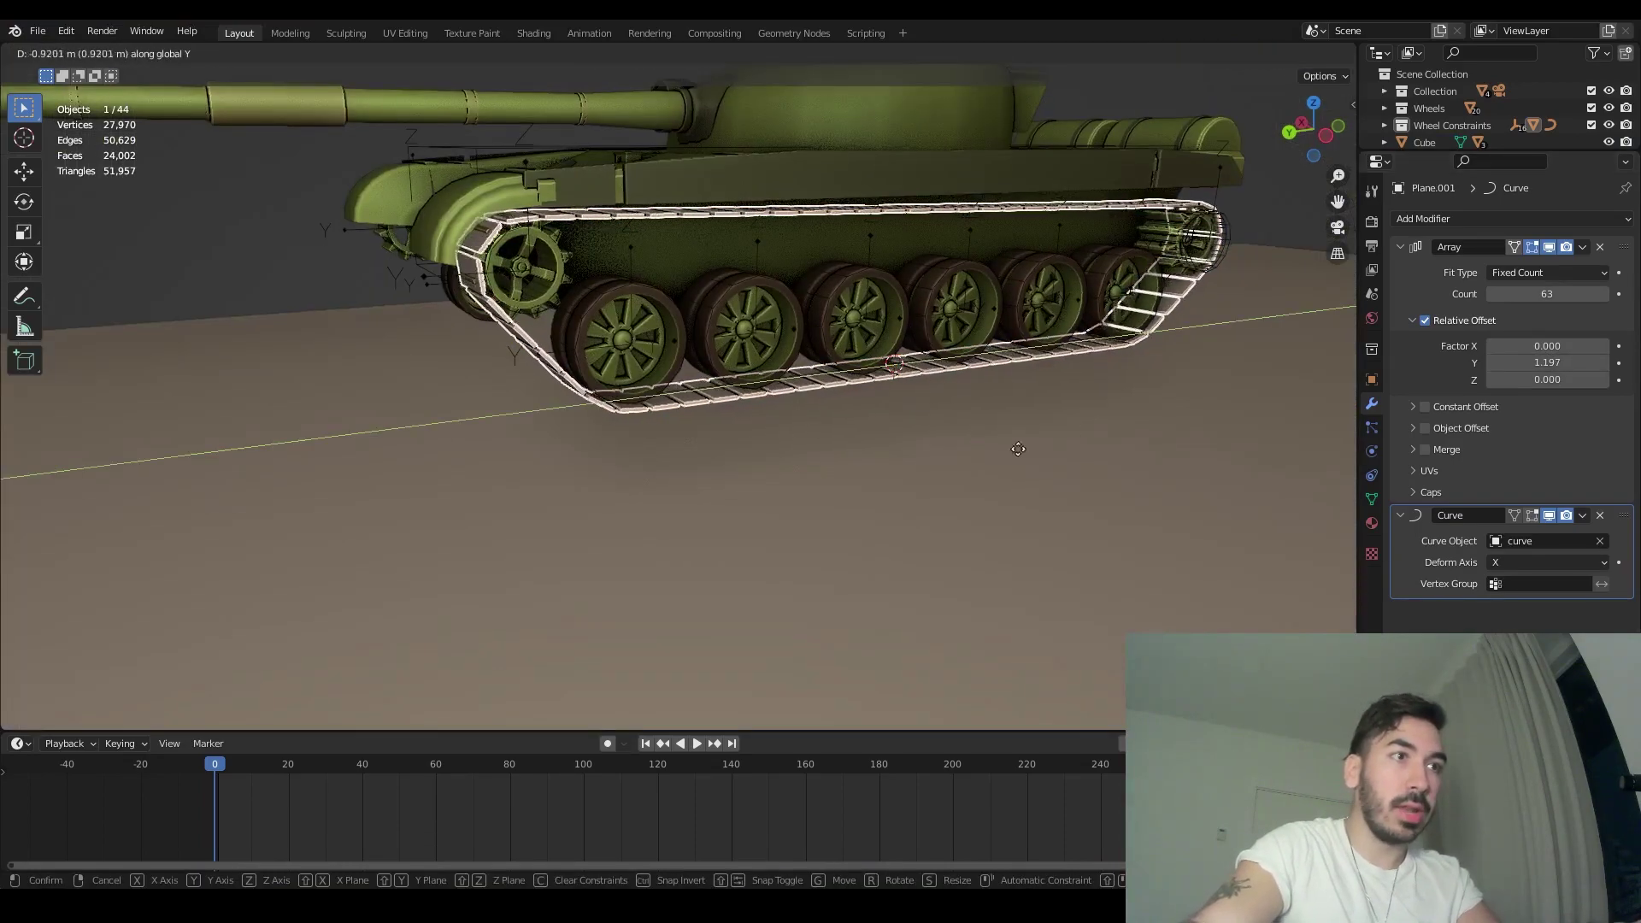
left_click(738, 458)
- Apply the Array and Curve modifiers to the track mesh and save the file
key("ctrl+s")
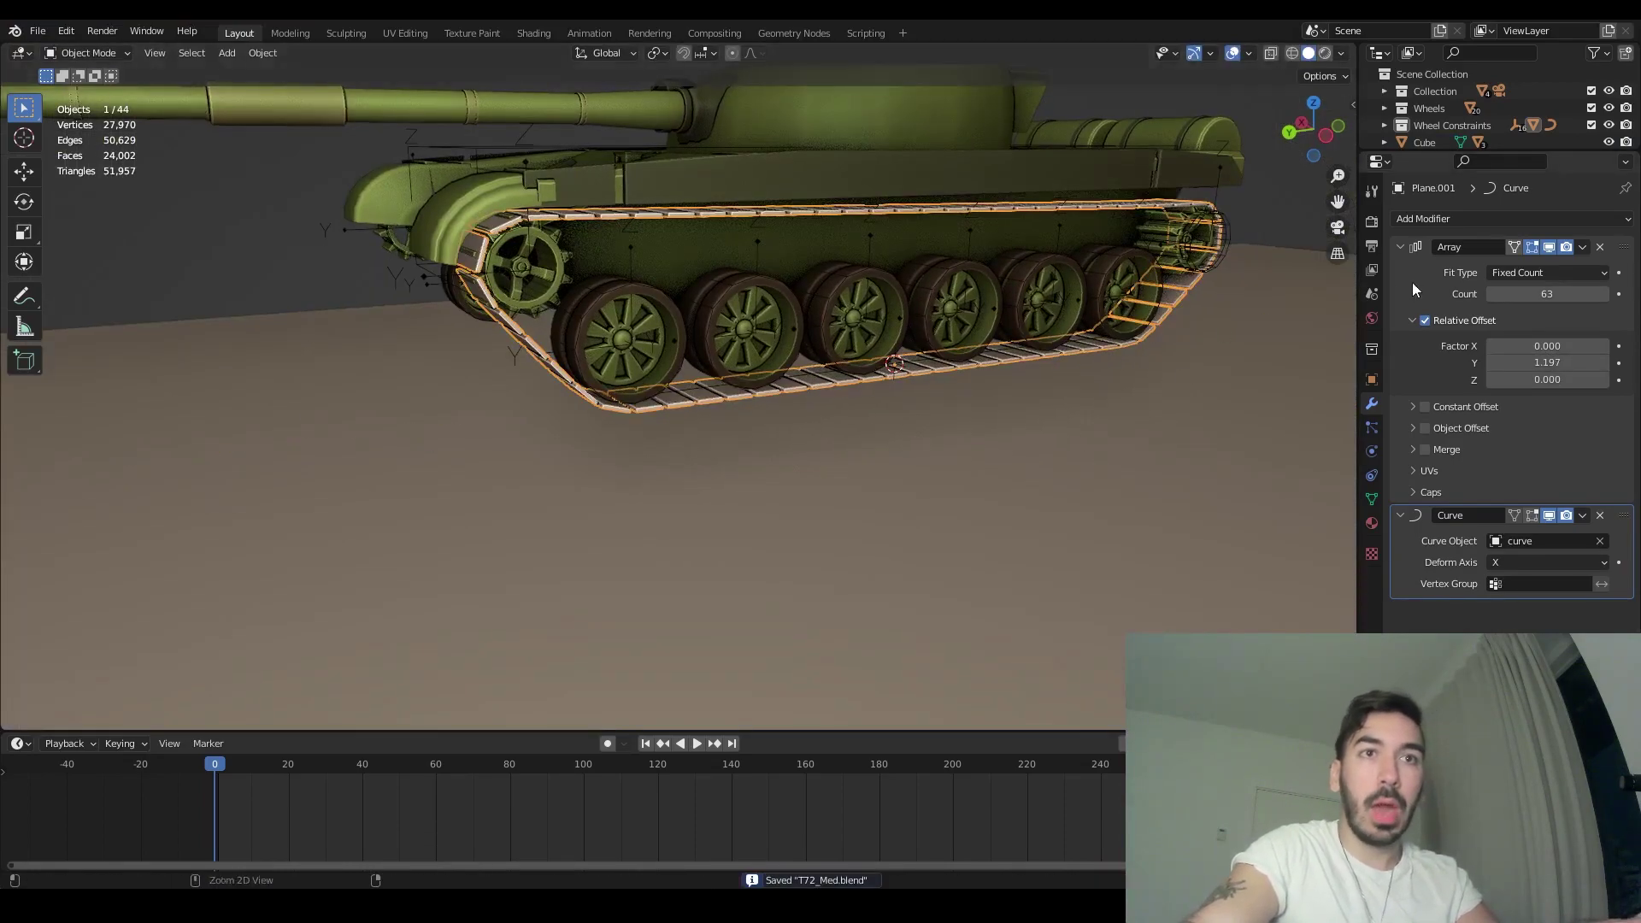
key("ctrl+a")
key("ctrl+a")
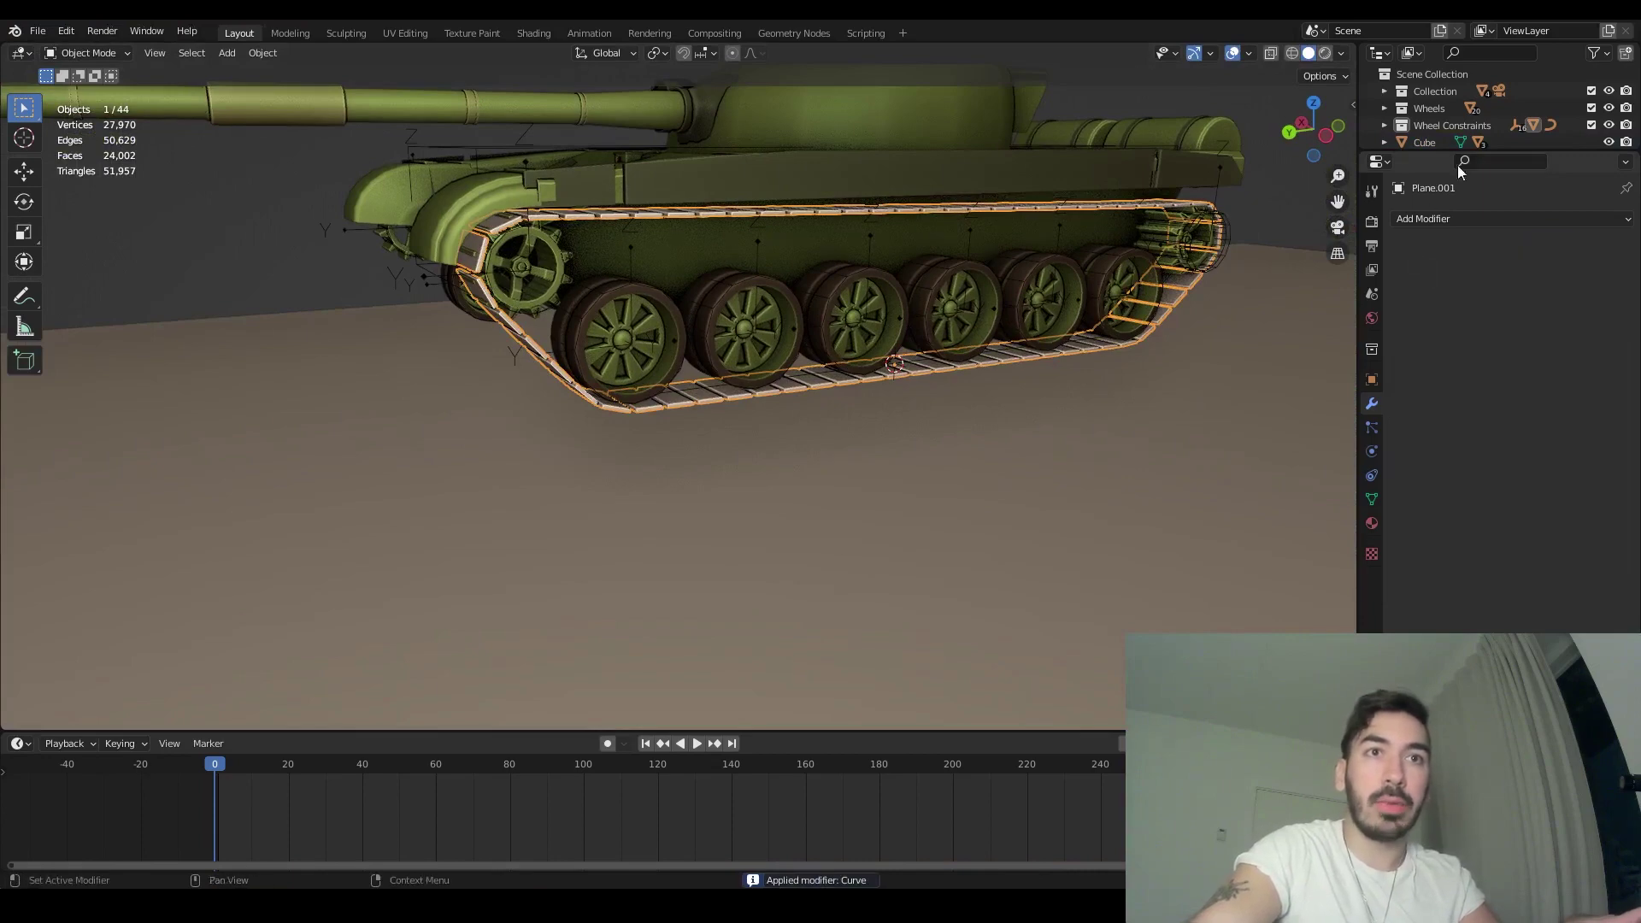
left_click_drag(1462, 150, 1462, 366)
key("ctrl+s")
- Create a new collection and name it Tracks
middle_click_drag(1098, 354, 1085, 354)
right_click(1460, 212)
left_click(1441, 202)
left_click(1440, 143)
double_click(1440, 143)
type("T")
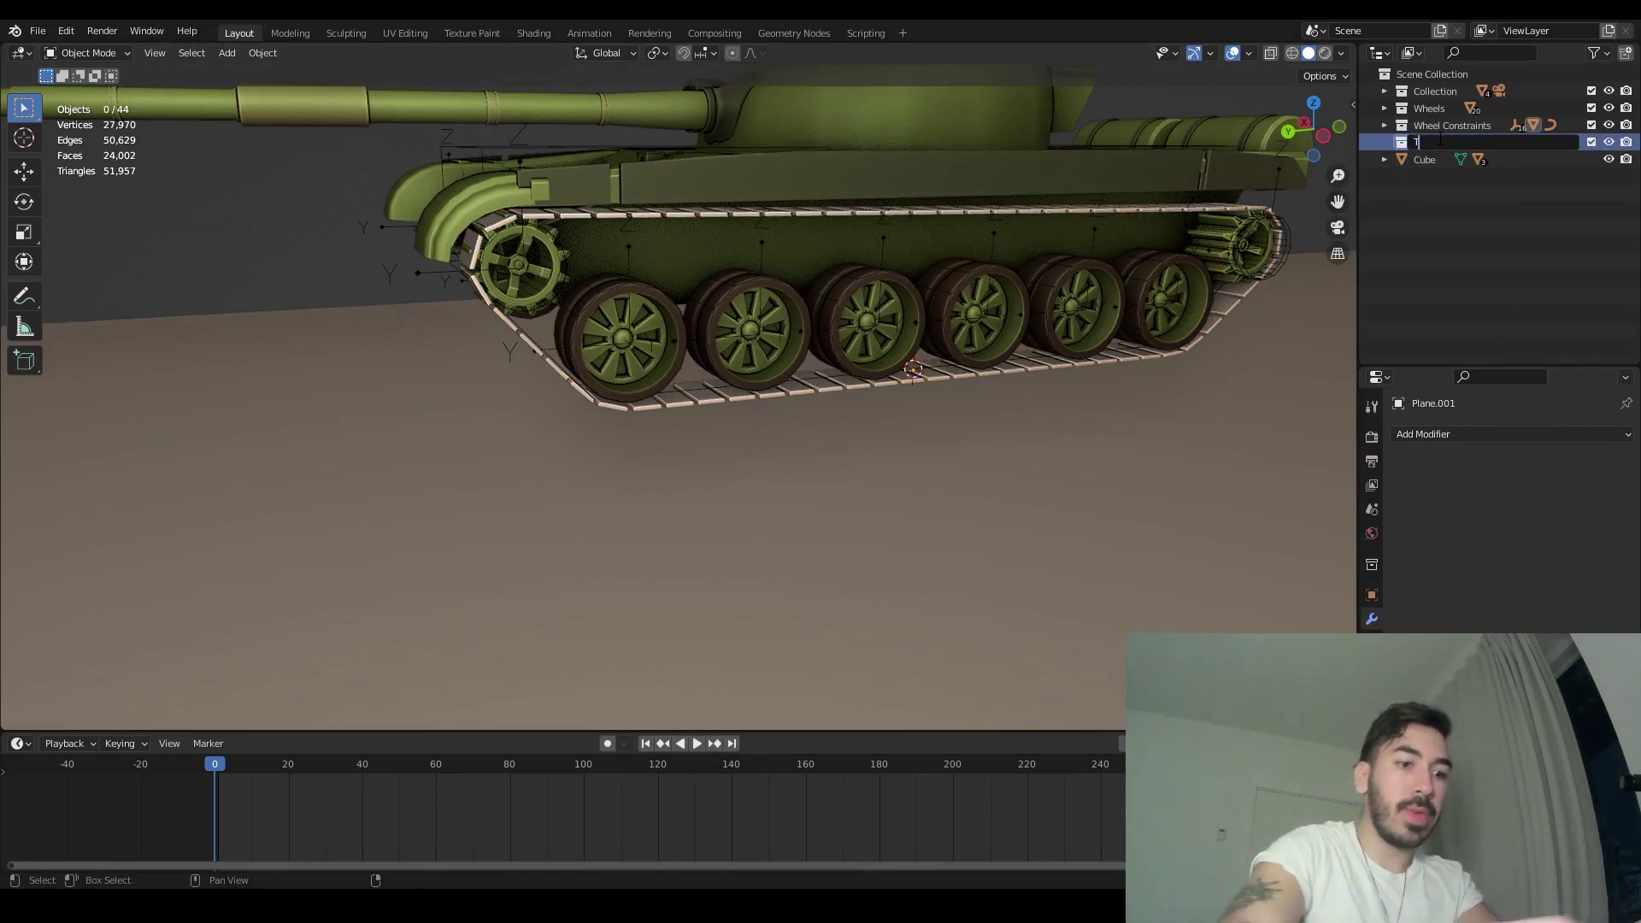
type("racks")
key("Return")
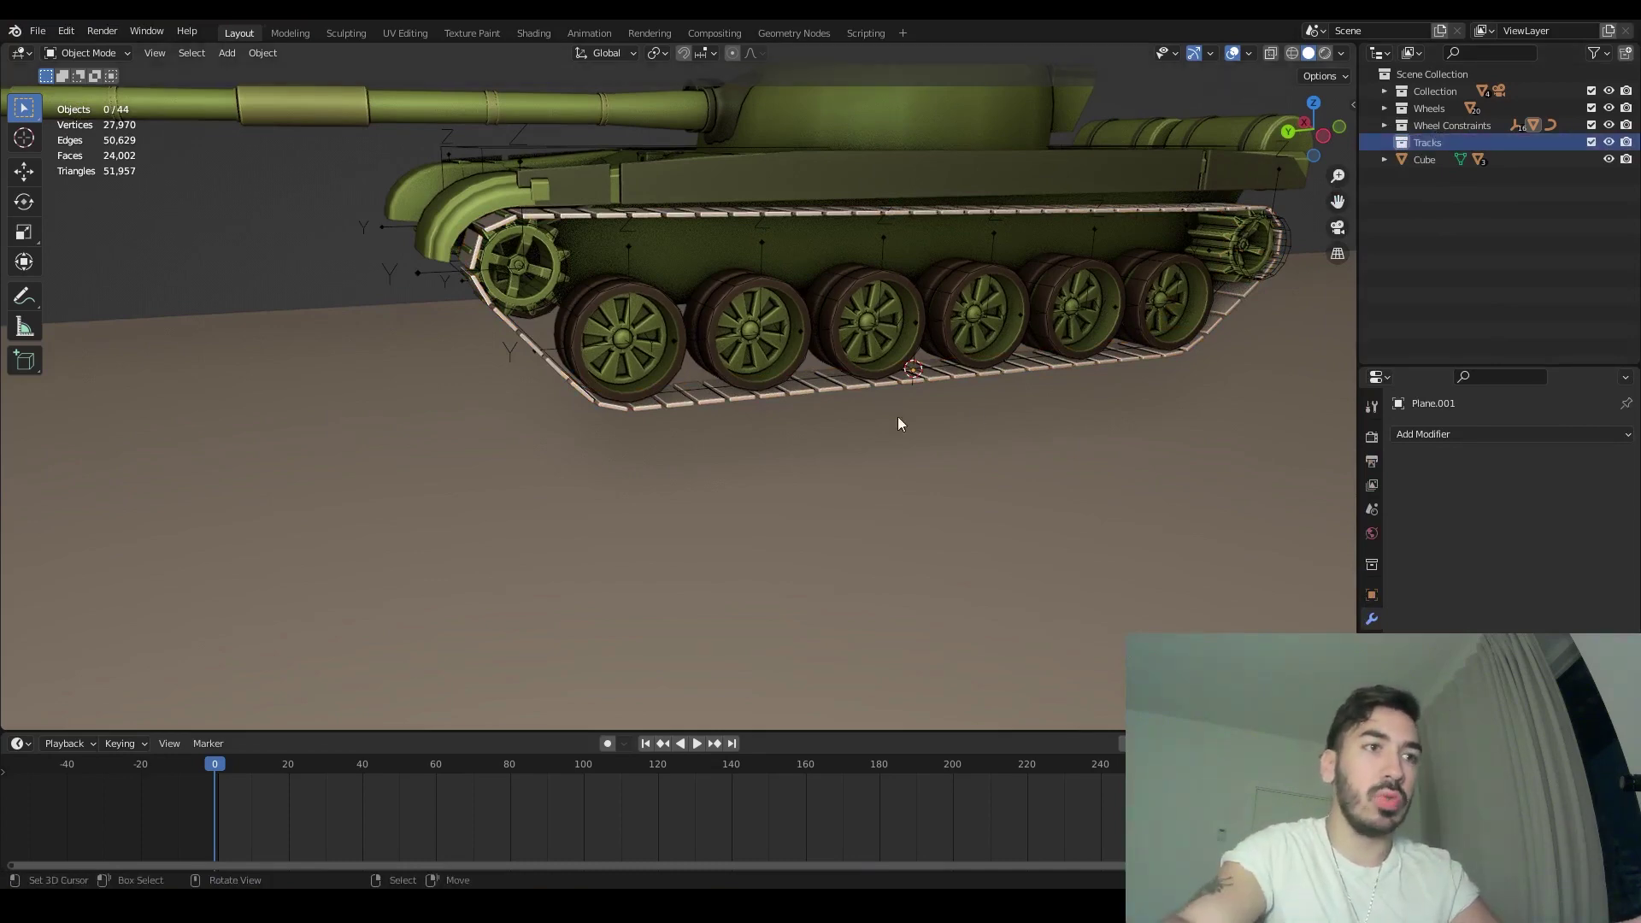
- Move the track mesh Plane.001 from the Wheel Constraints collection into the Tracks collection
left_click(837, 396)
middle_click_drag(838, 397, 971, 411)
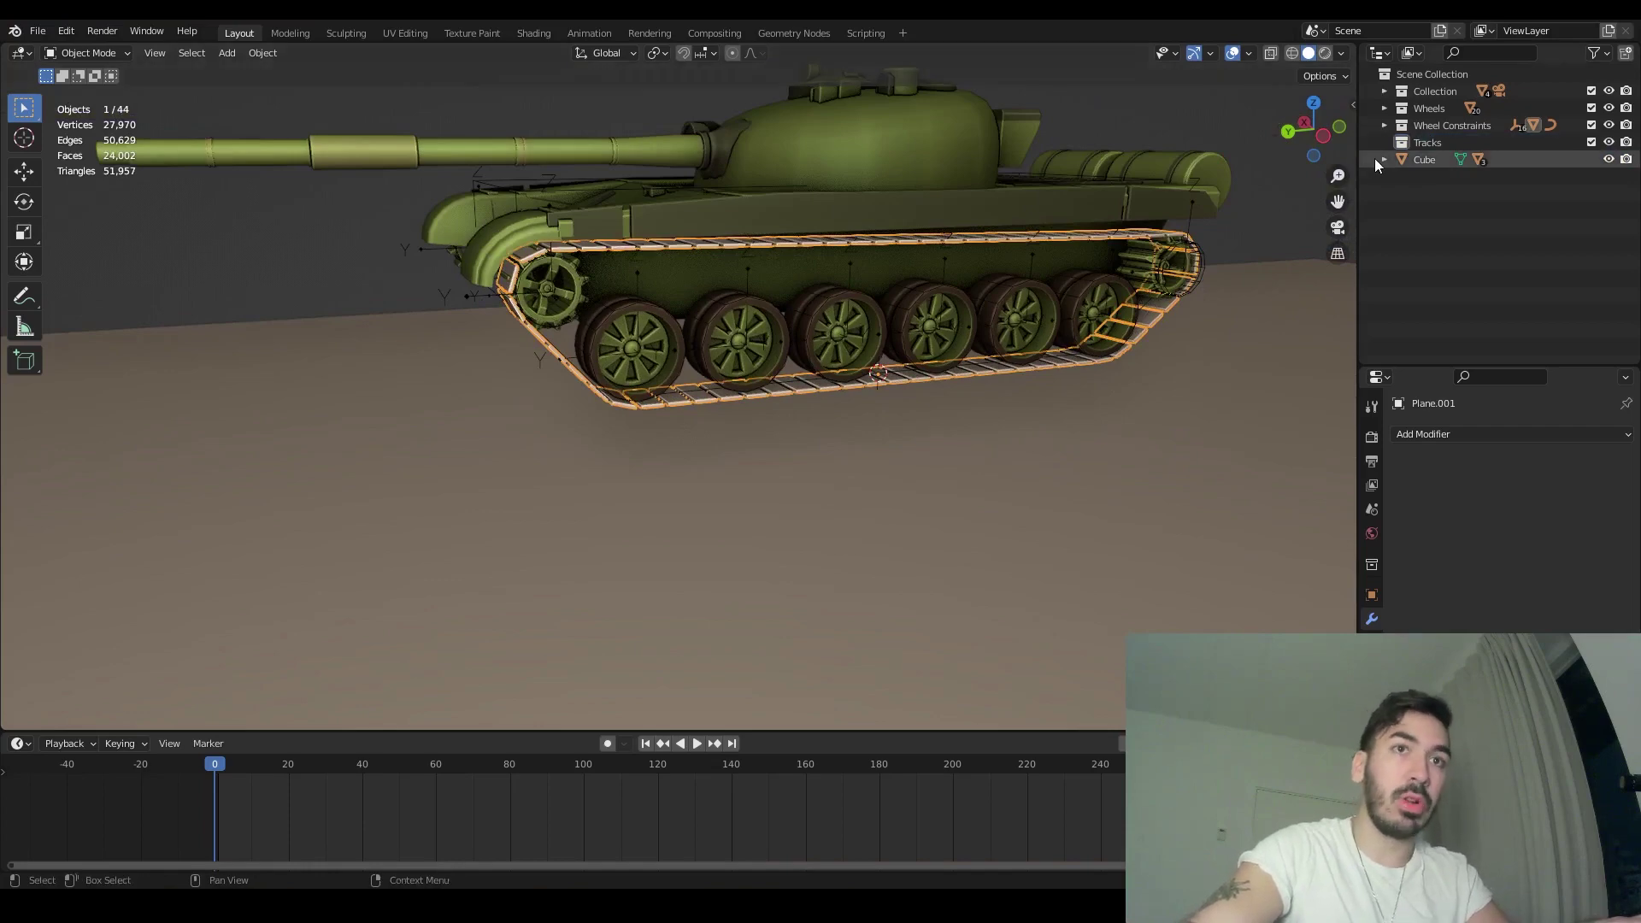
key("period")
middle_click_drag(1114, 281, 1055, 351)
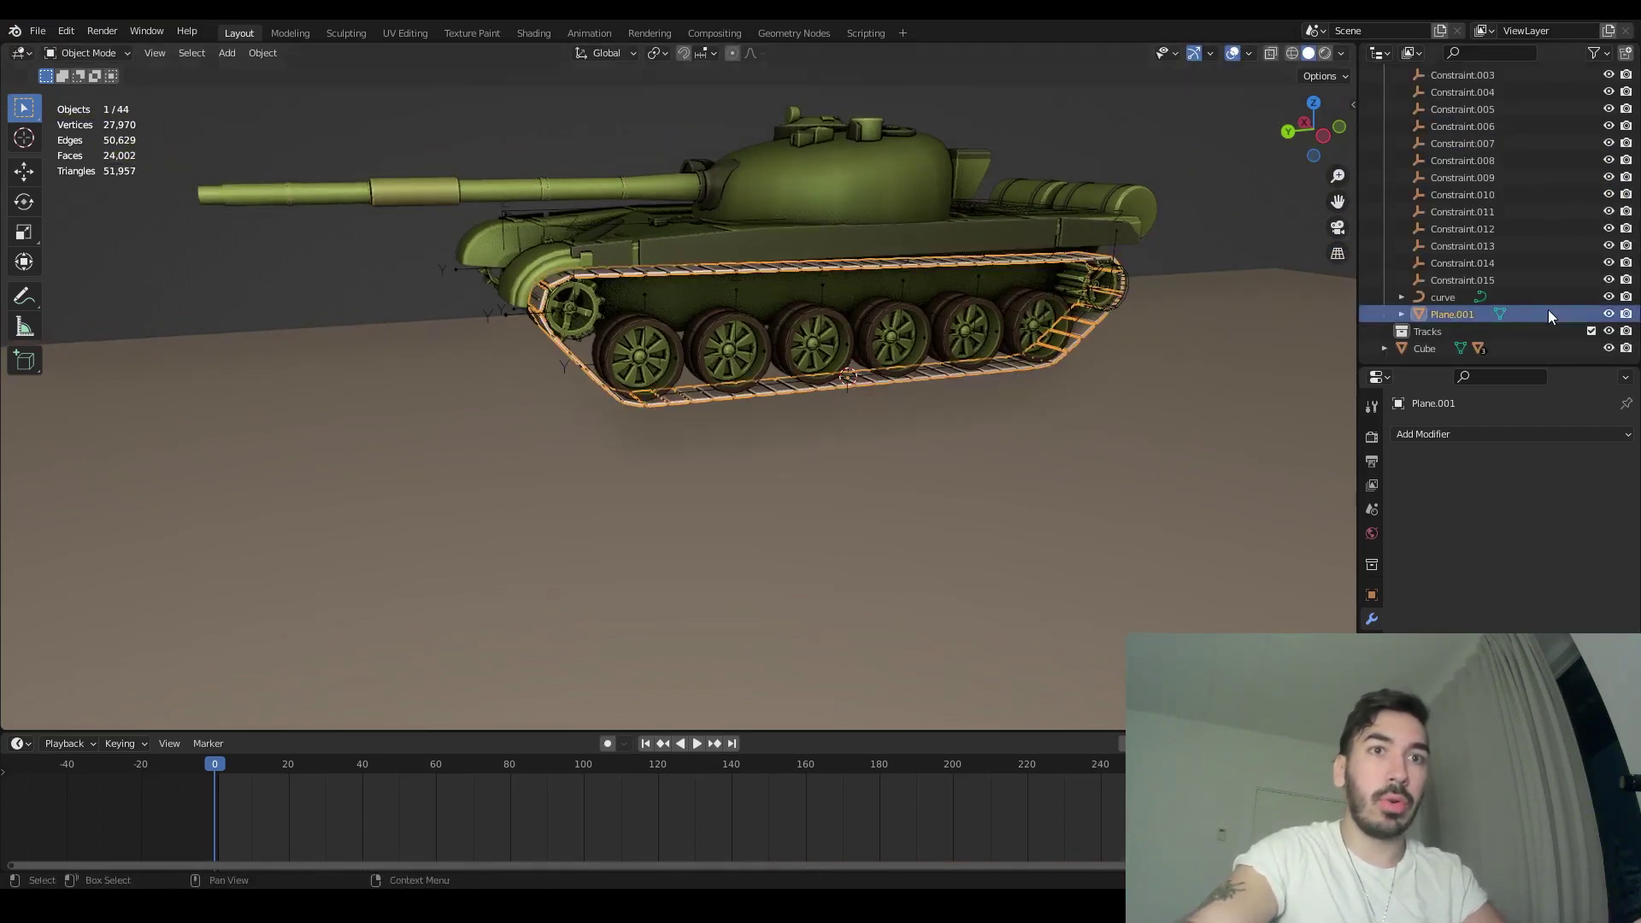
scroll(1429, 258, "up", 5)
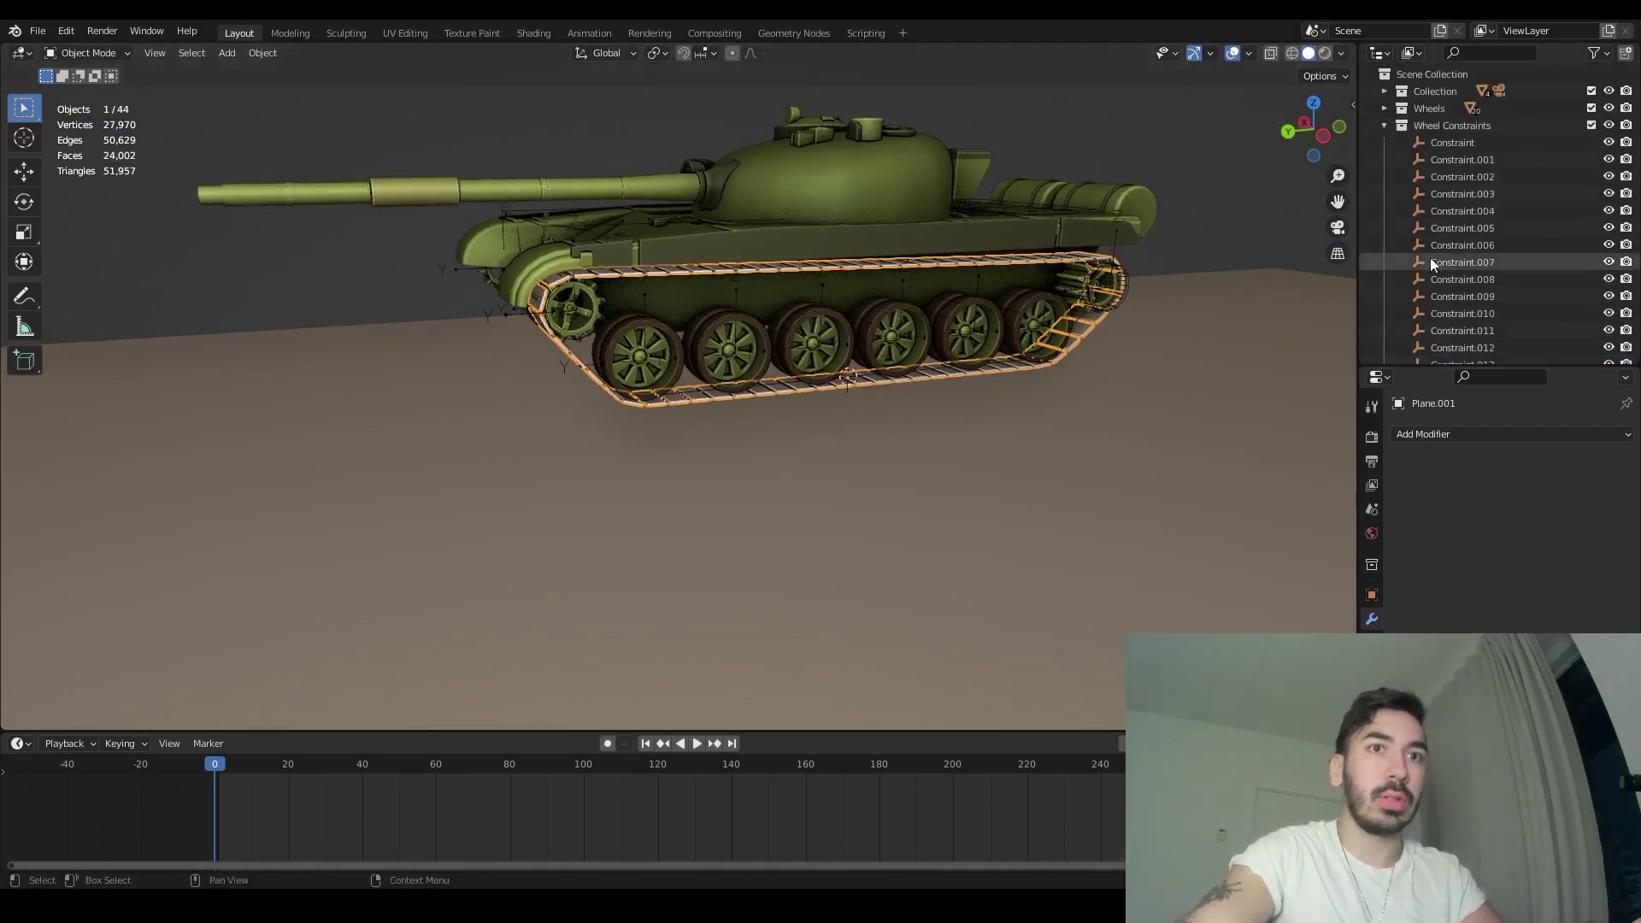
left_click(1384, 125)
scroll(902, 455, "up", 2)
key("g")
right_click(921, 455)
- Separate the whole track mesh by loose parts and select single links to check that each is its own object
key("Tab")
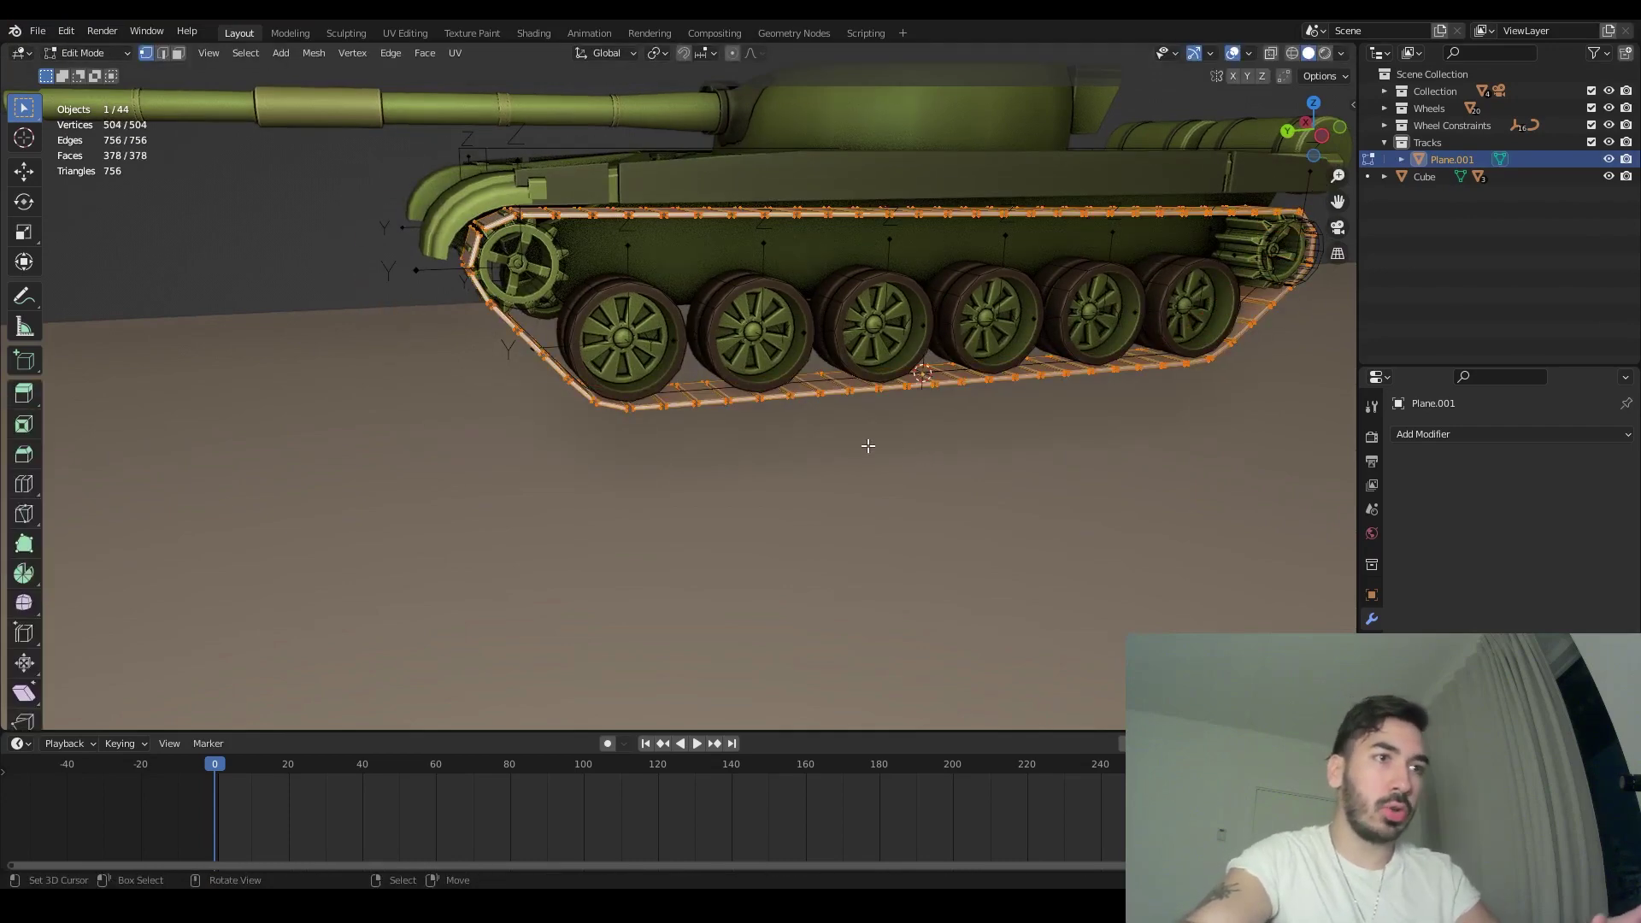
key("a")
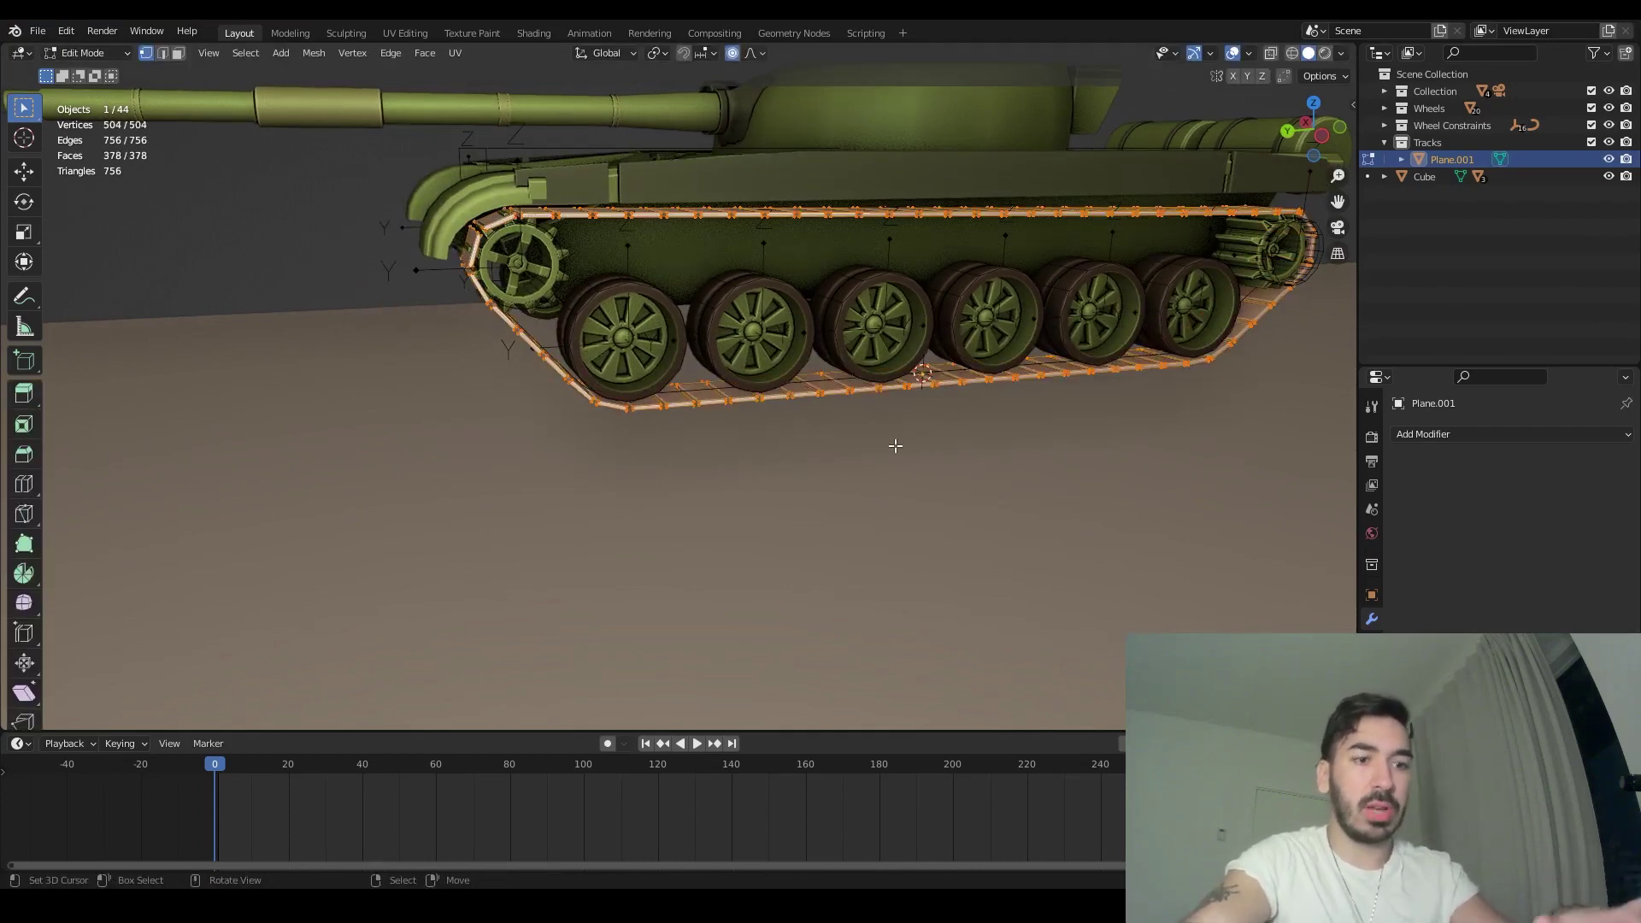
key("p")
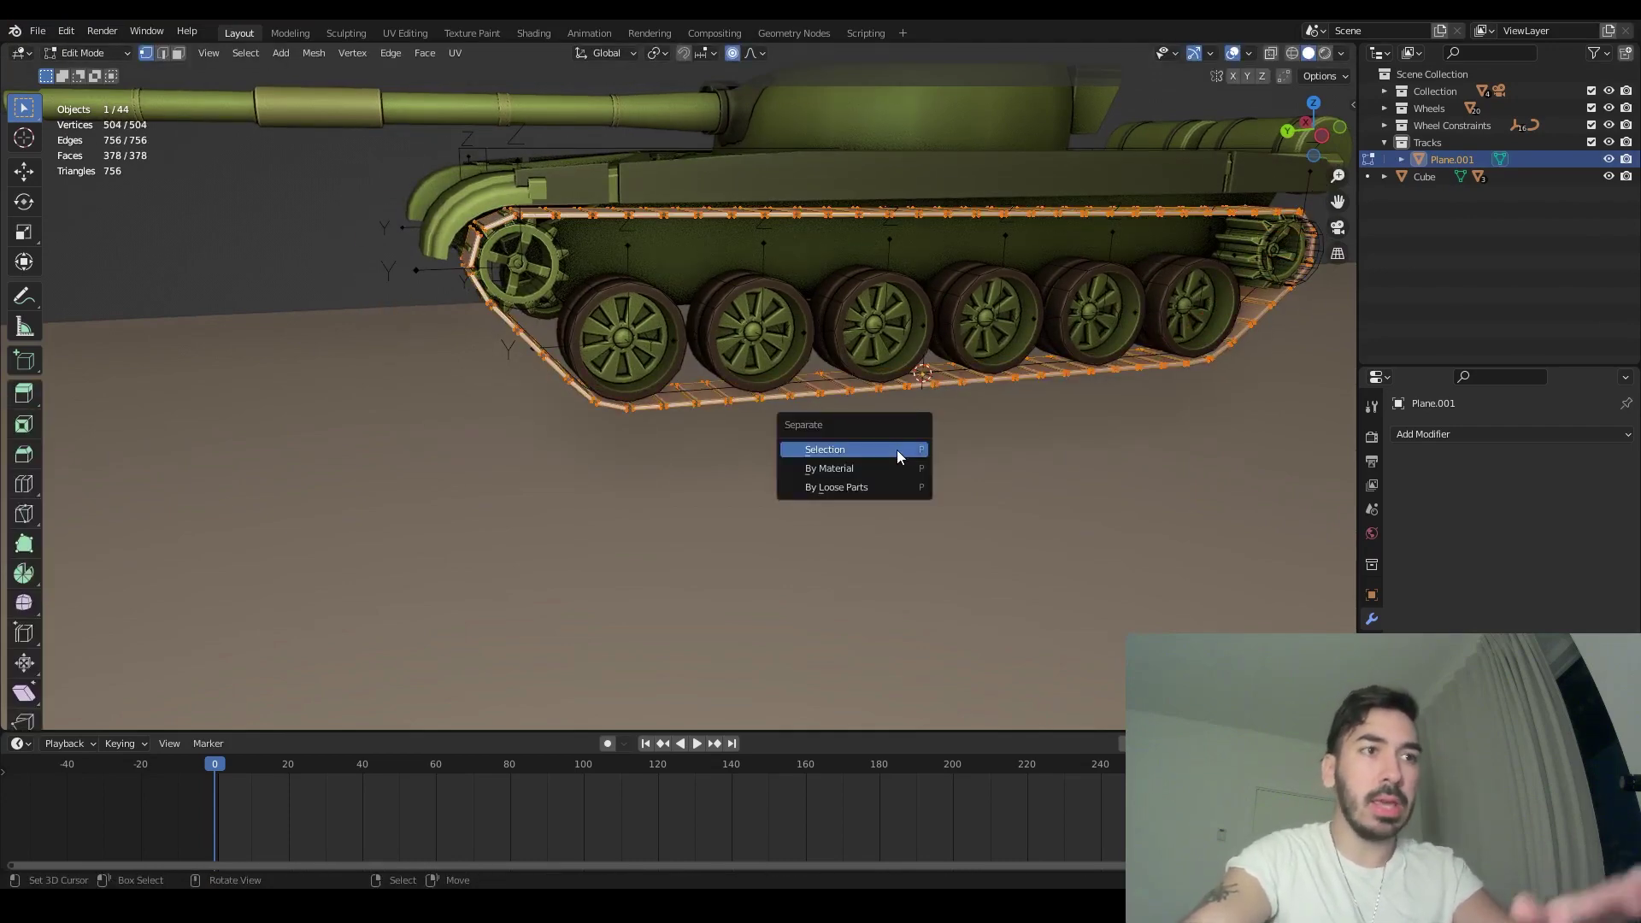
left_click(866, 489)
scroll(864, 453, "down", 2)
scroll(865, 451, "up", 3)
key("Tab")
right_click(660, 407)
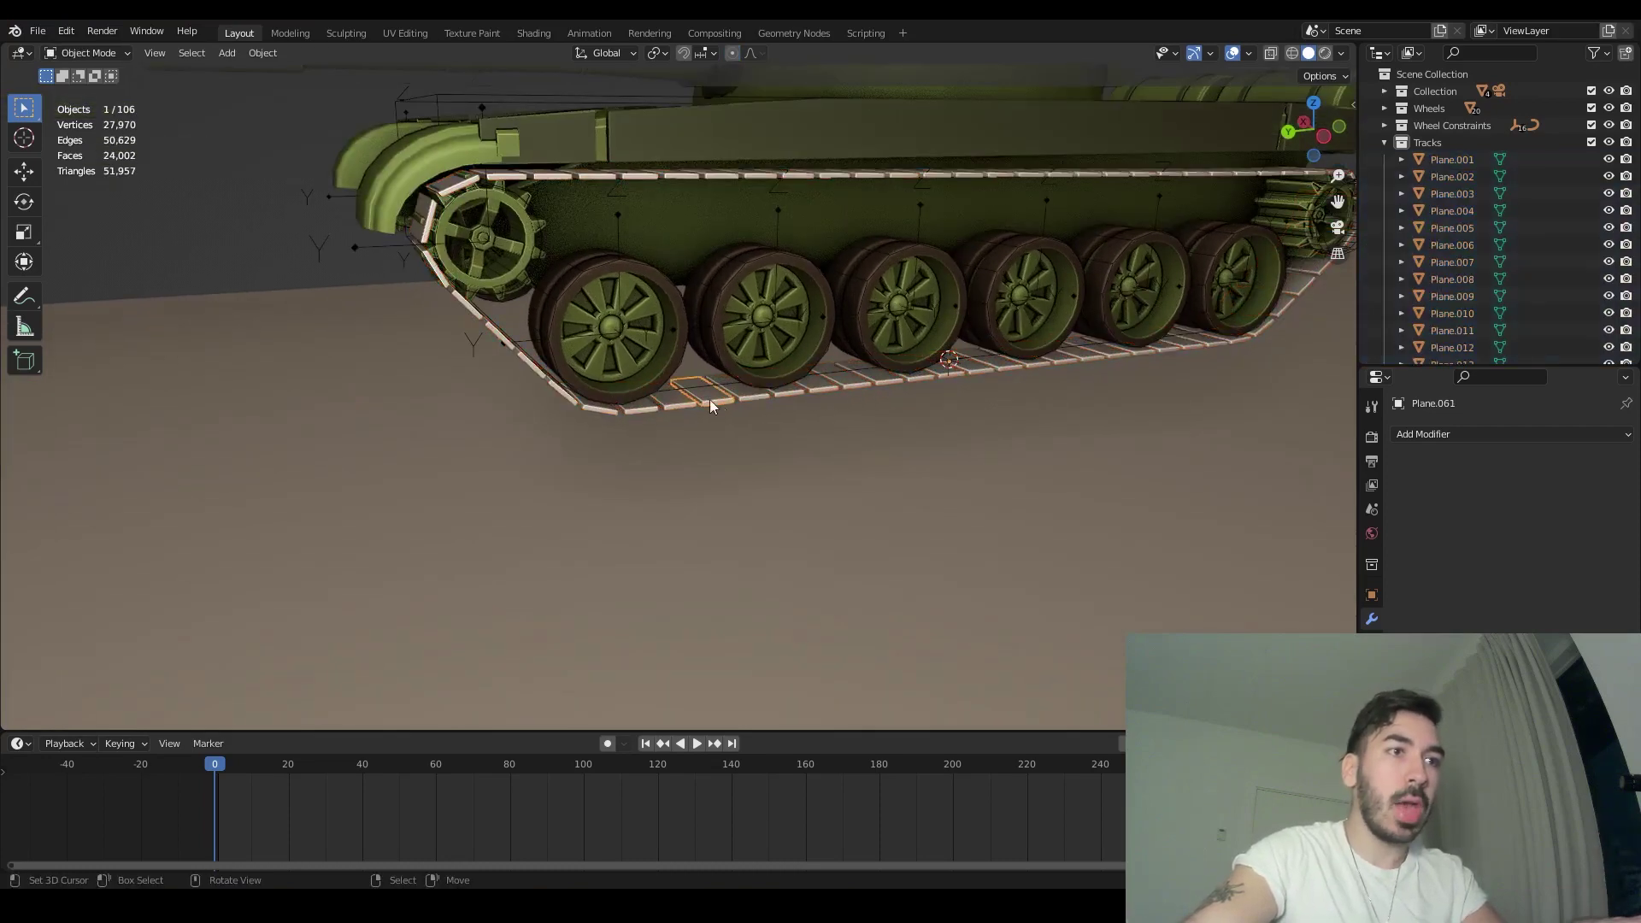
left_click(727, 176)
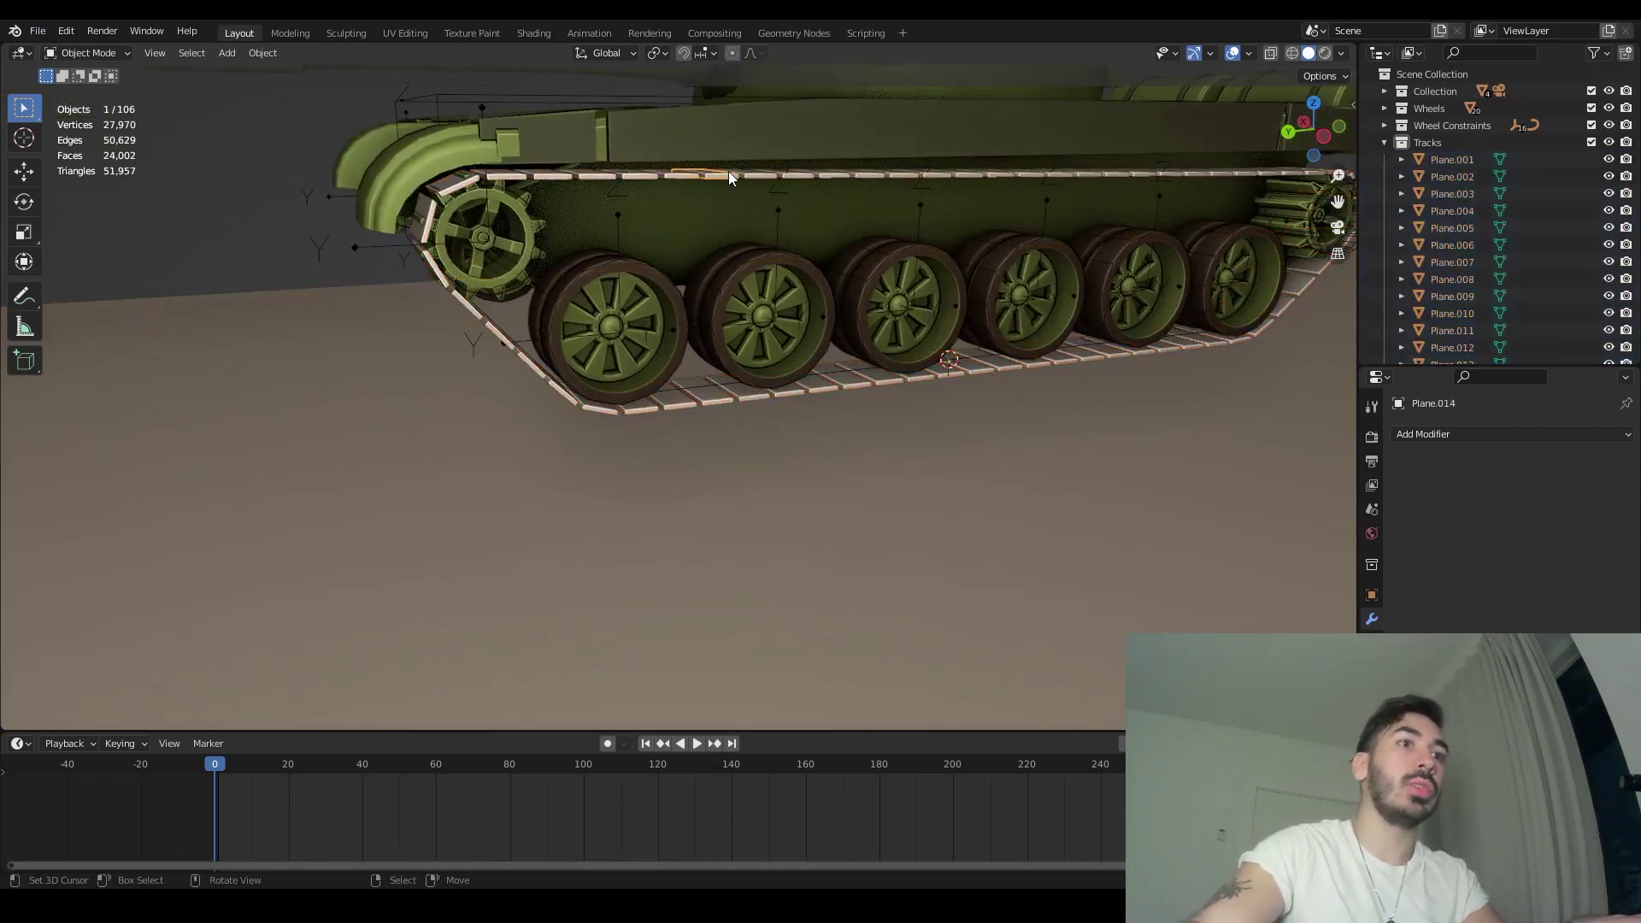
- Select all objects in the Tracks collection and set each link's origin to its geometry
right_click(1436, 141)
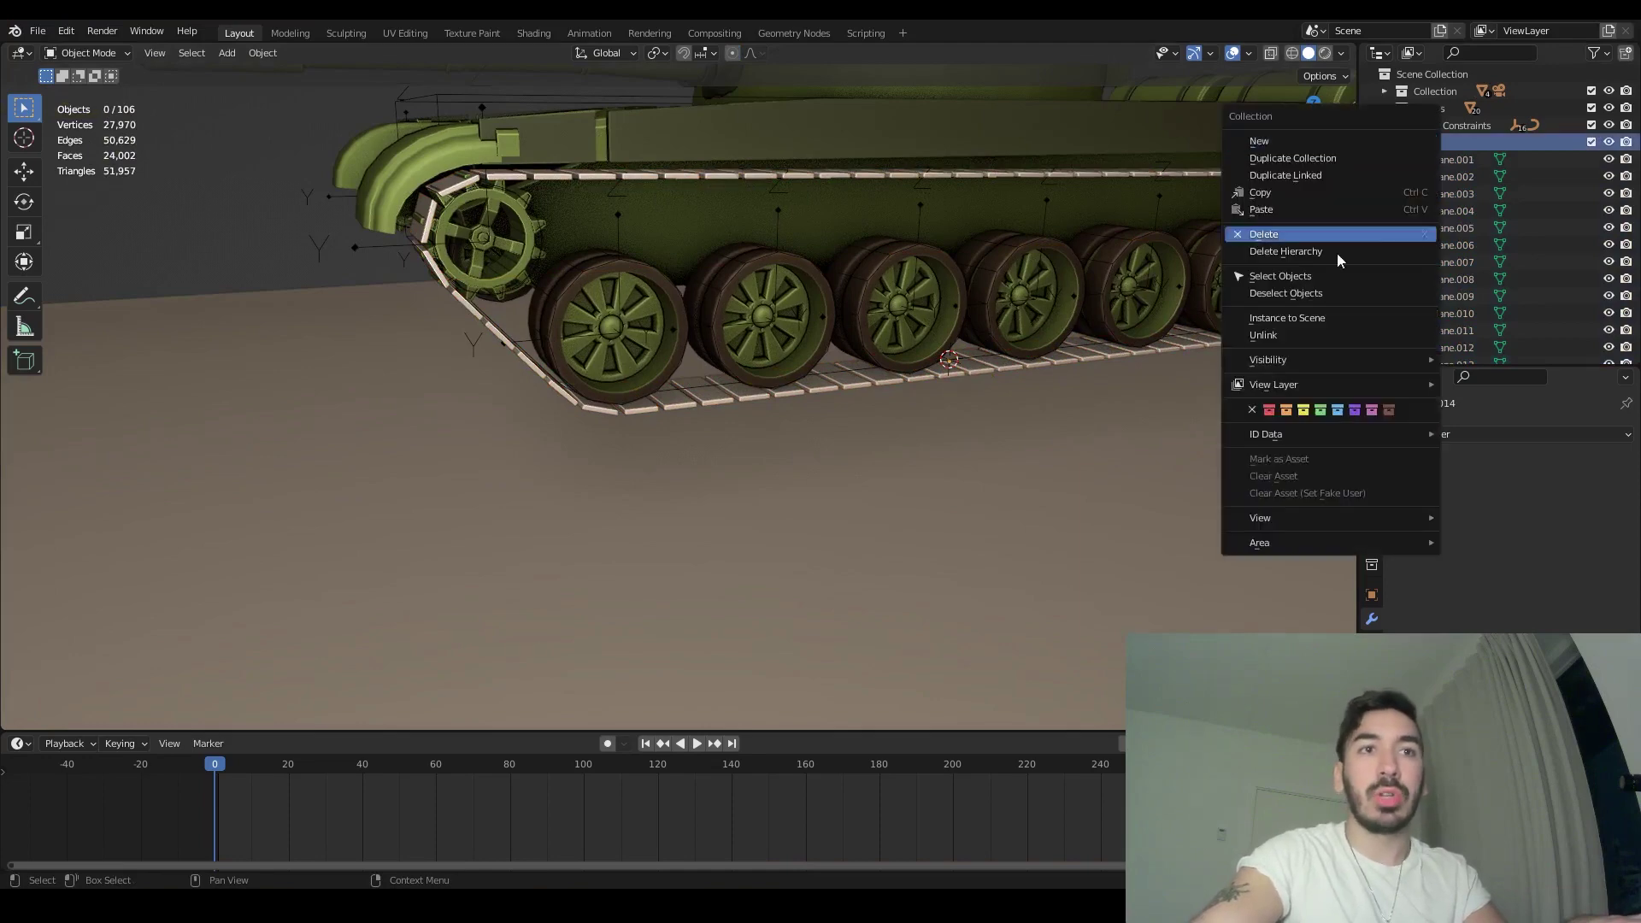
left_click(1316, 274)
scroll(1133, 337, "down", 3)
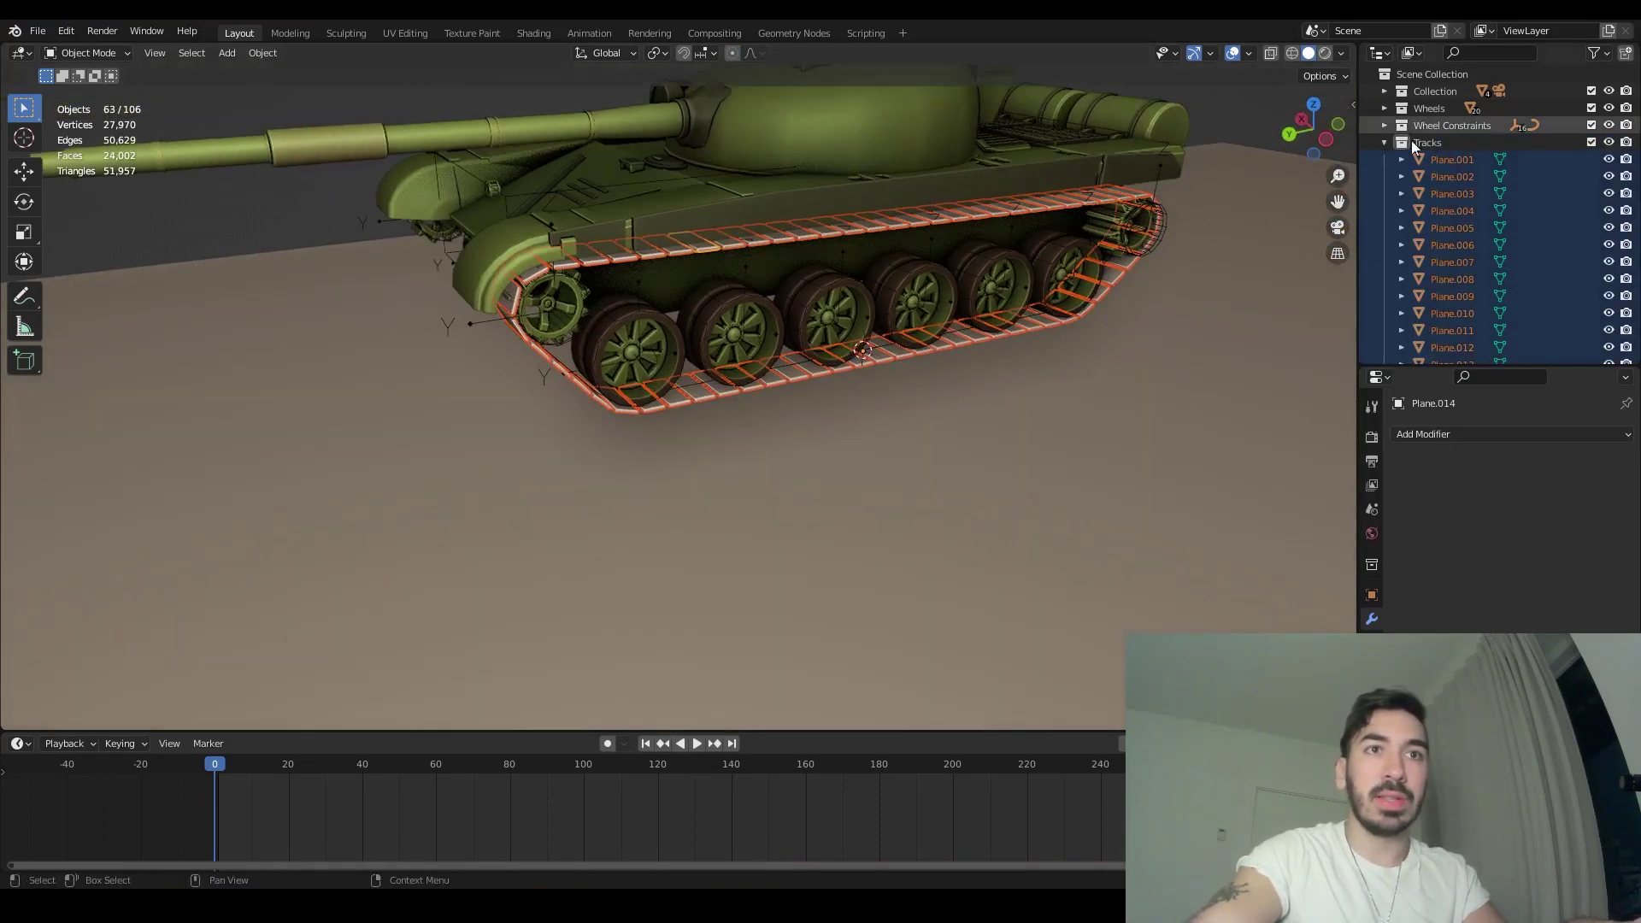
left_click(262, 53)
mouse_move(289, 90)
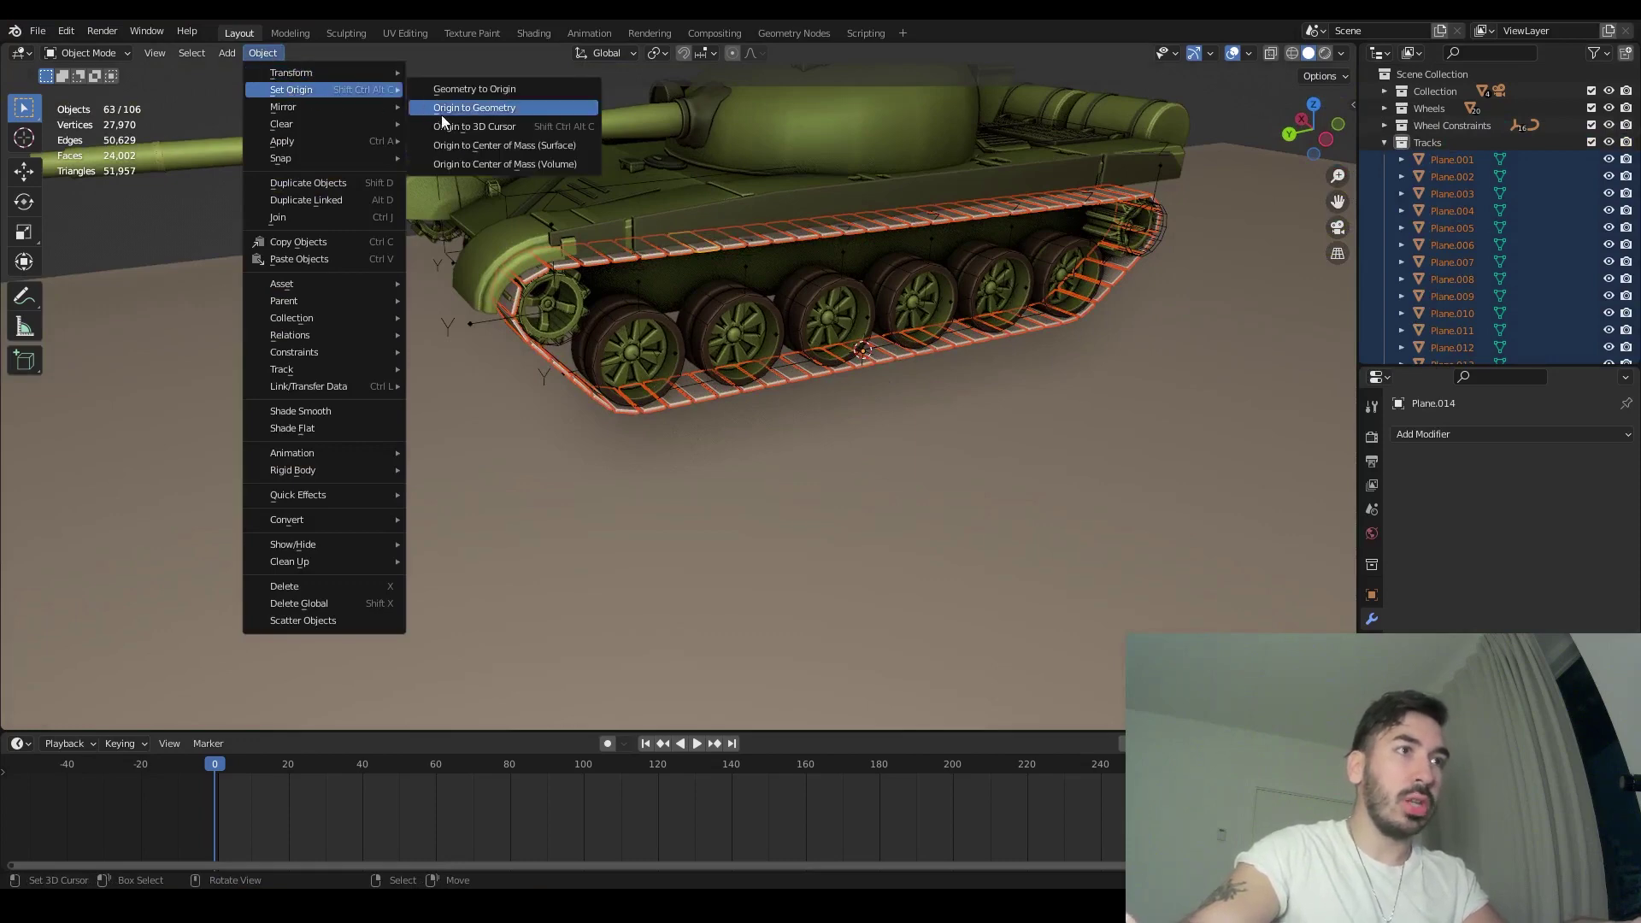
left_click(470, 111)
middle_click_drag(615, 223, 732, 290)
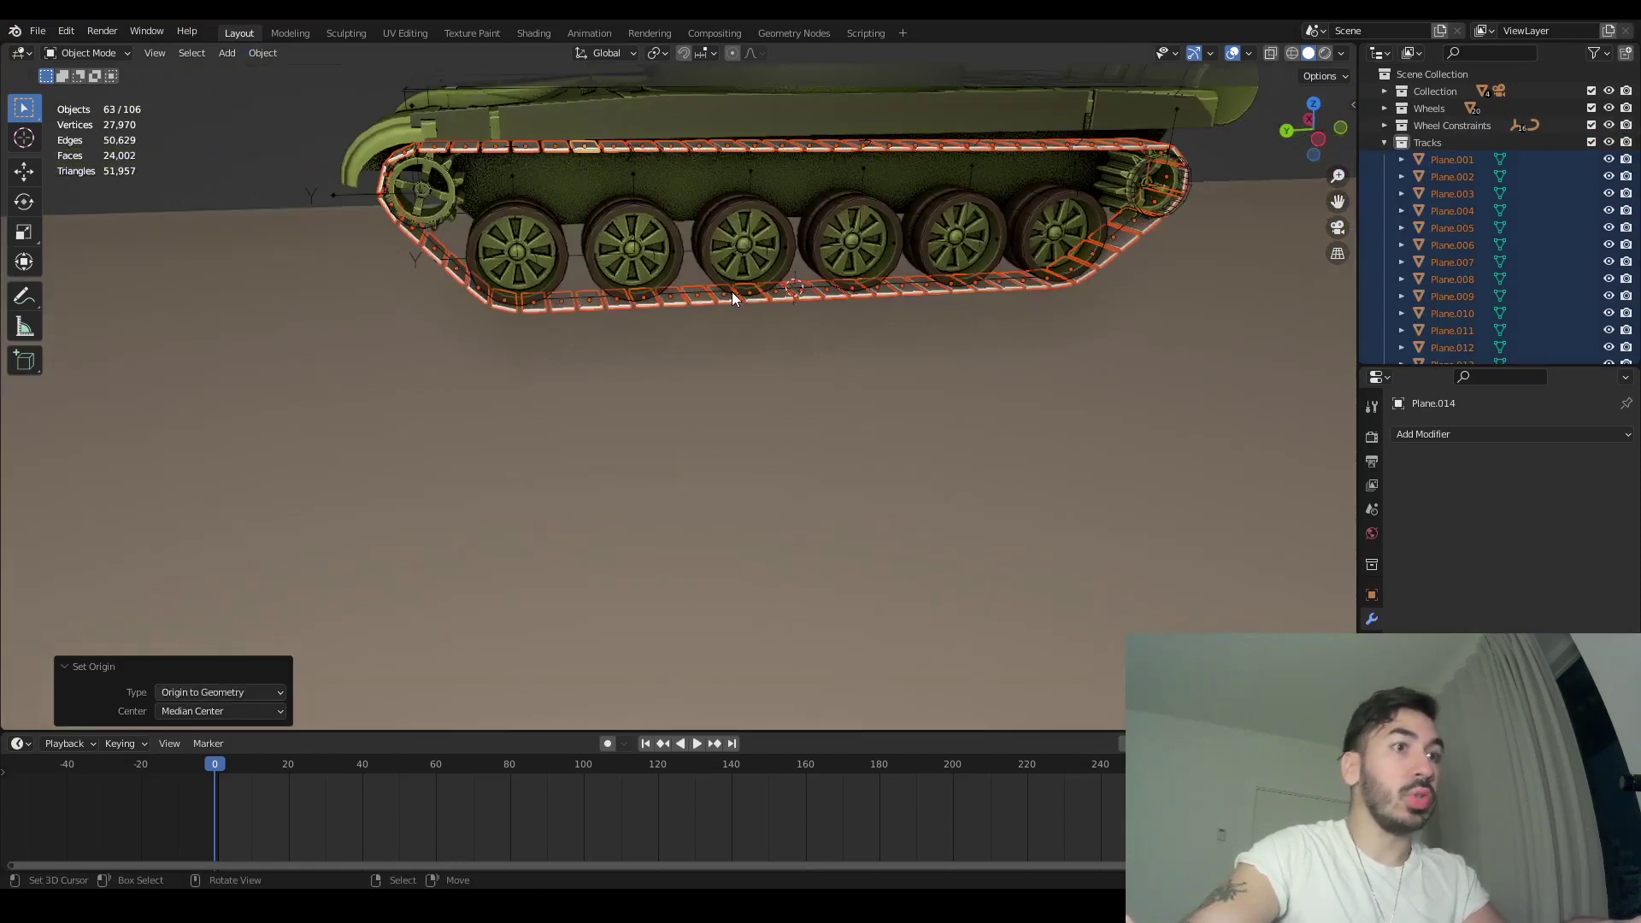
scroll(732, 291, "up", 3)
middle_click_drag(576, 283, 632, 286, "shift")
middle_click_drag(445, 167, 645, 316, "shift")
key("g")
right_click(728, 456)
- Add active rigid bodies to all the selected track links
scroll(822, 390, "down", 3)
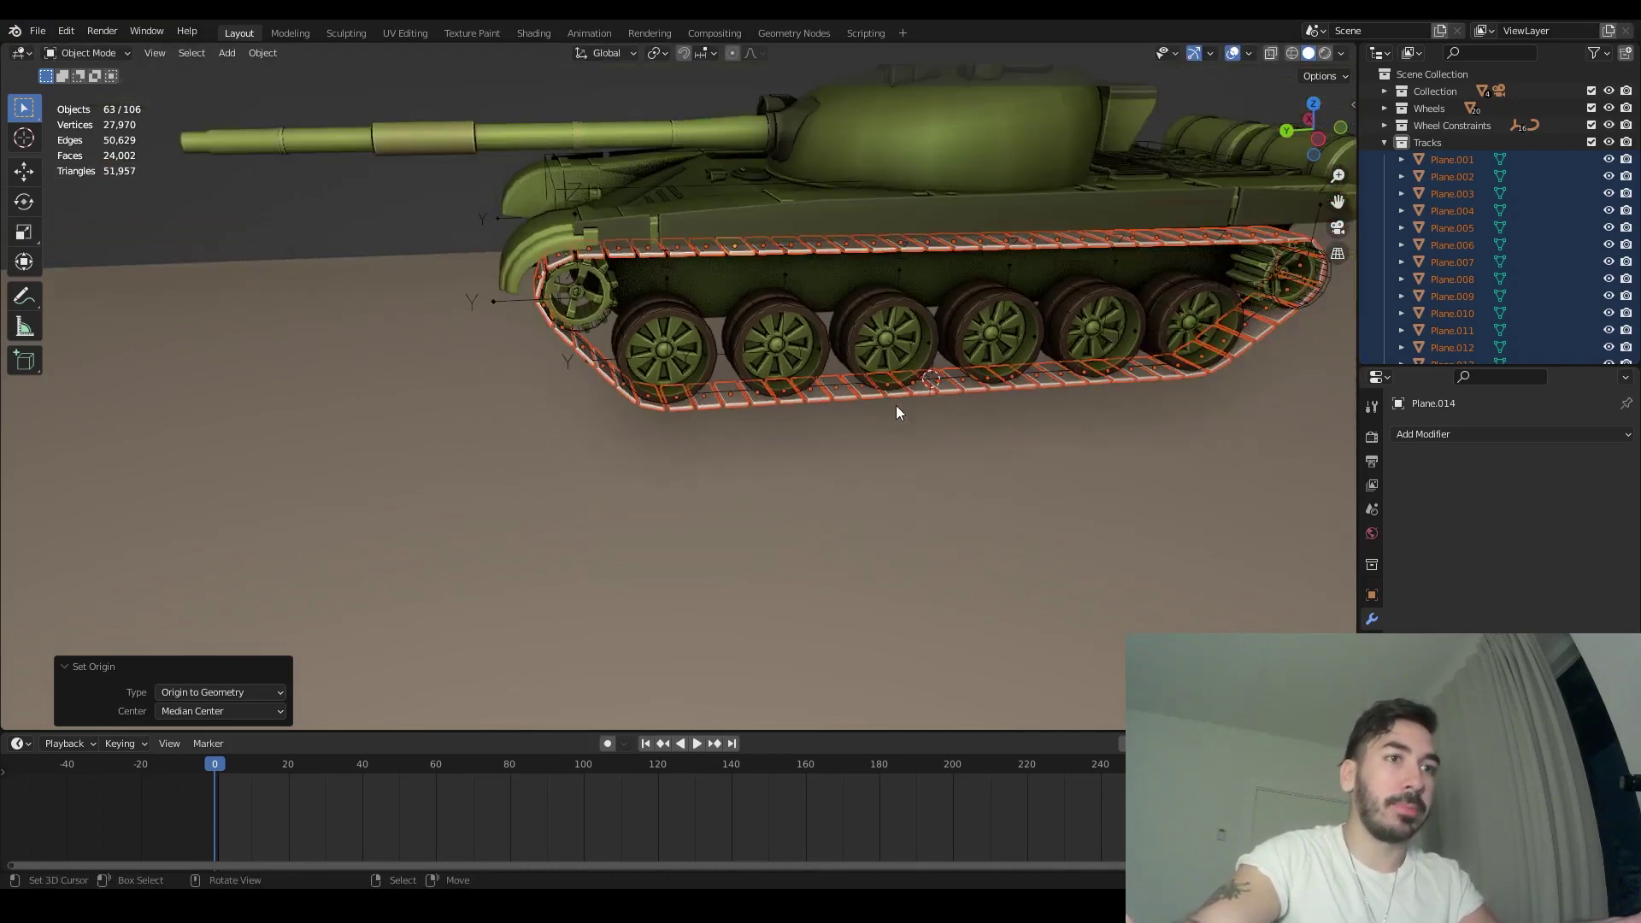
middle_click_drag(889, 407, 936, 400)
left_click(261, 55)
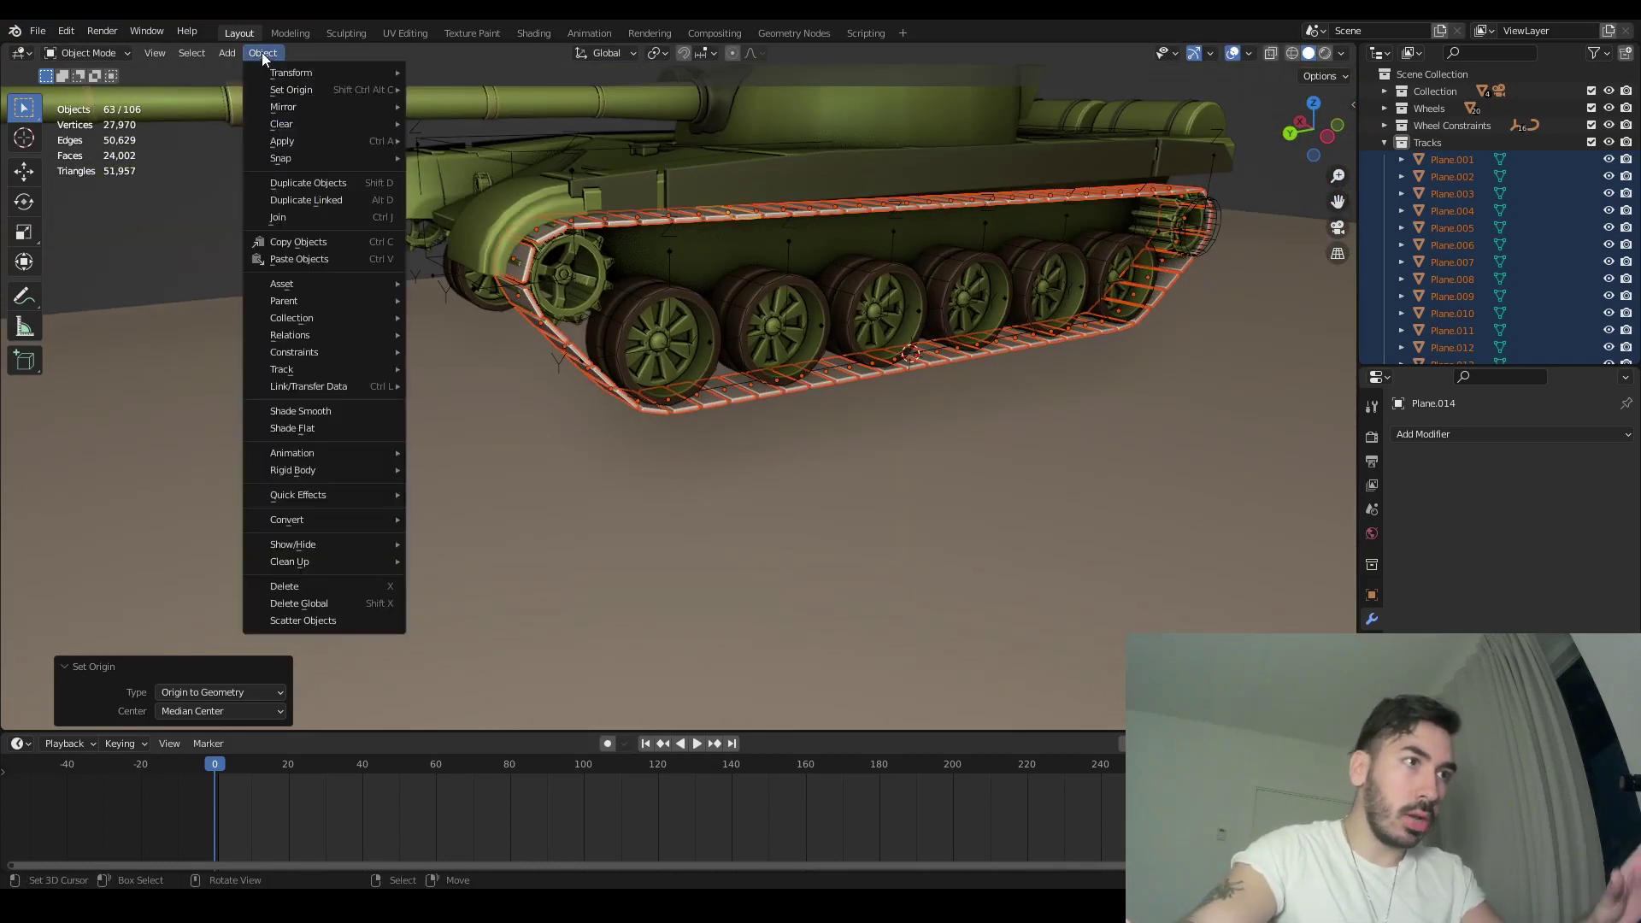
mouse_move(352, 472)
left_click(462, 469)
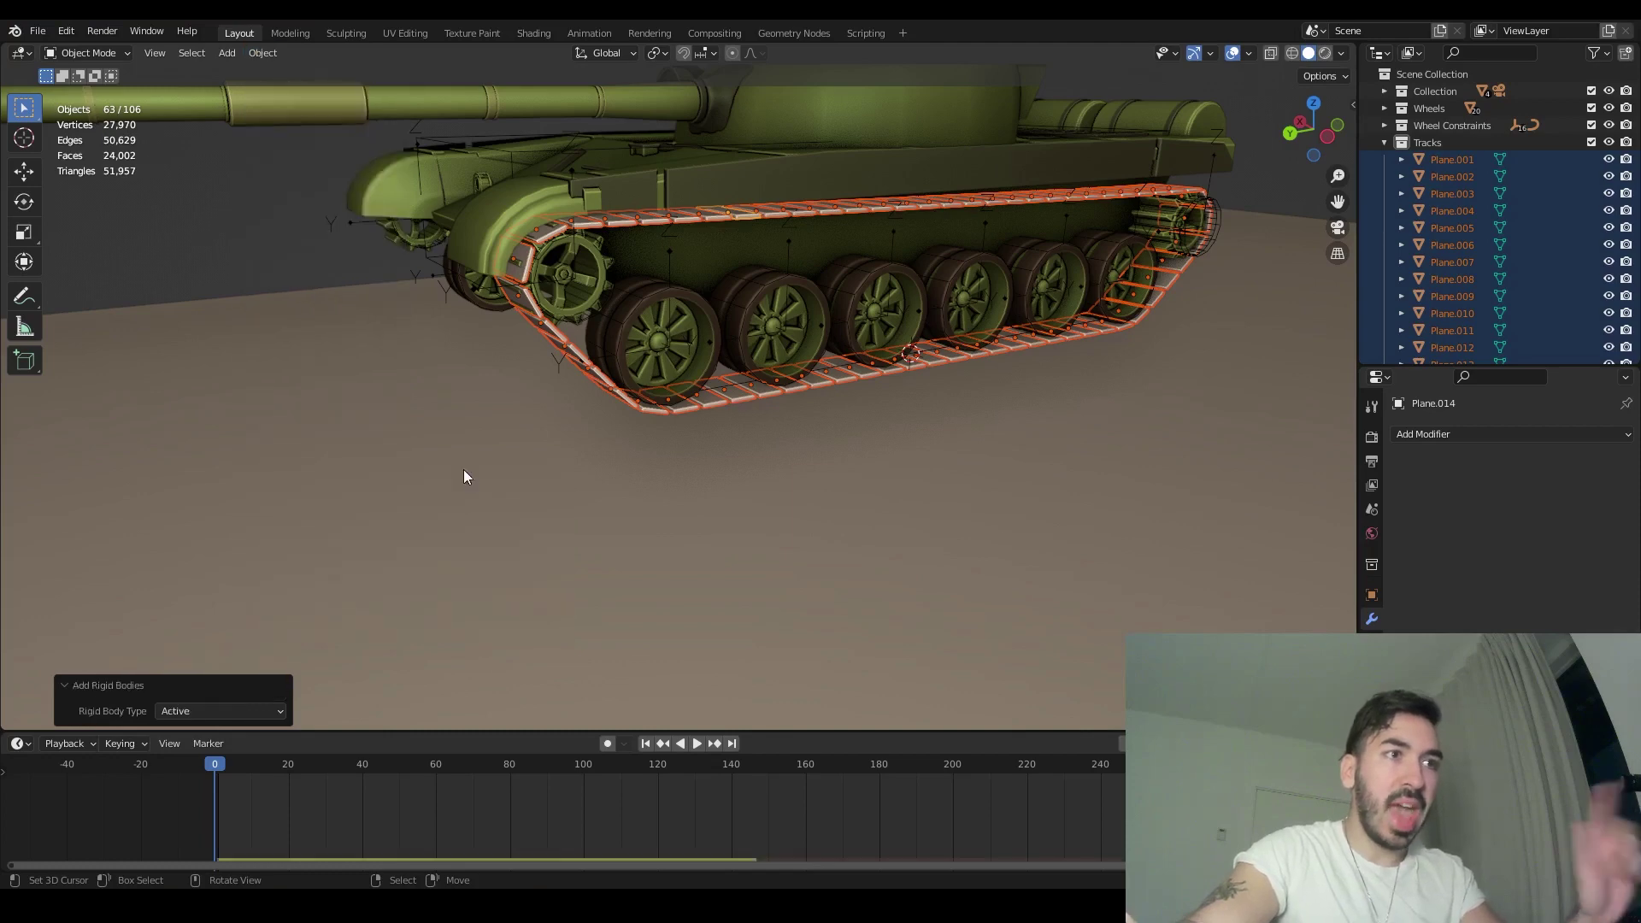
- Set the rigid body mass of all the track links to 0.25 kg
left_click(1372, 691)
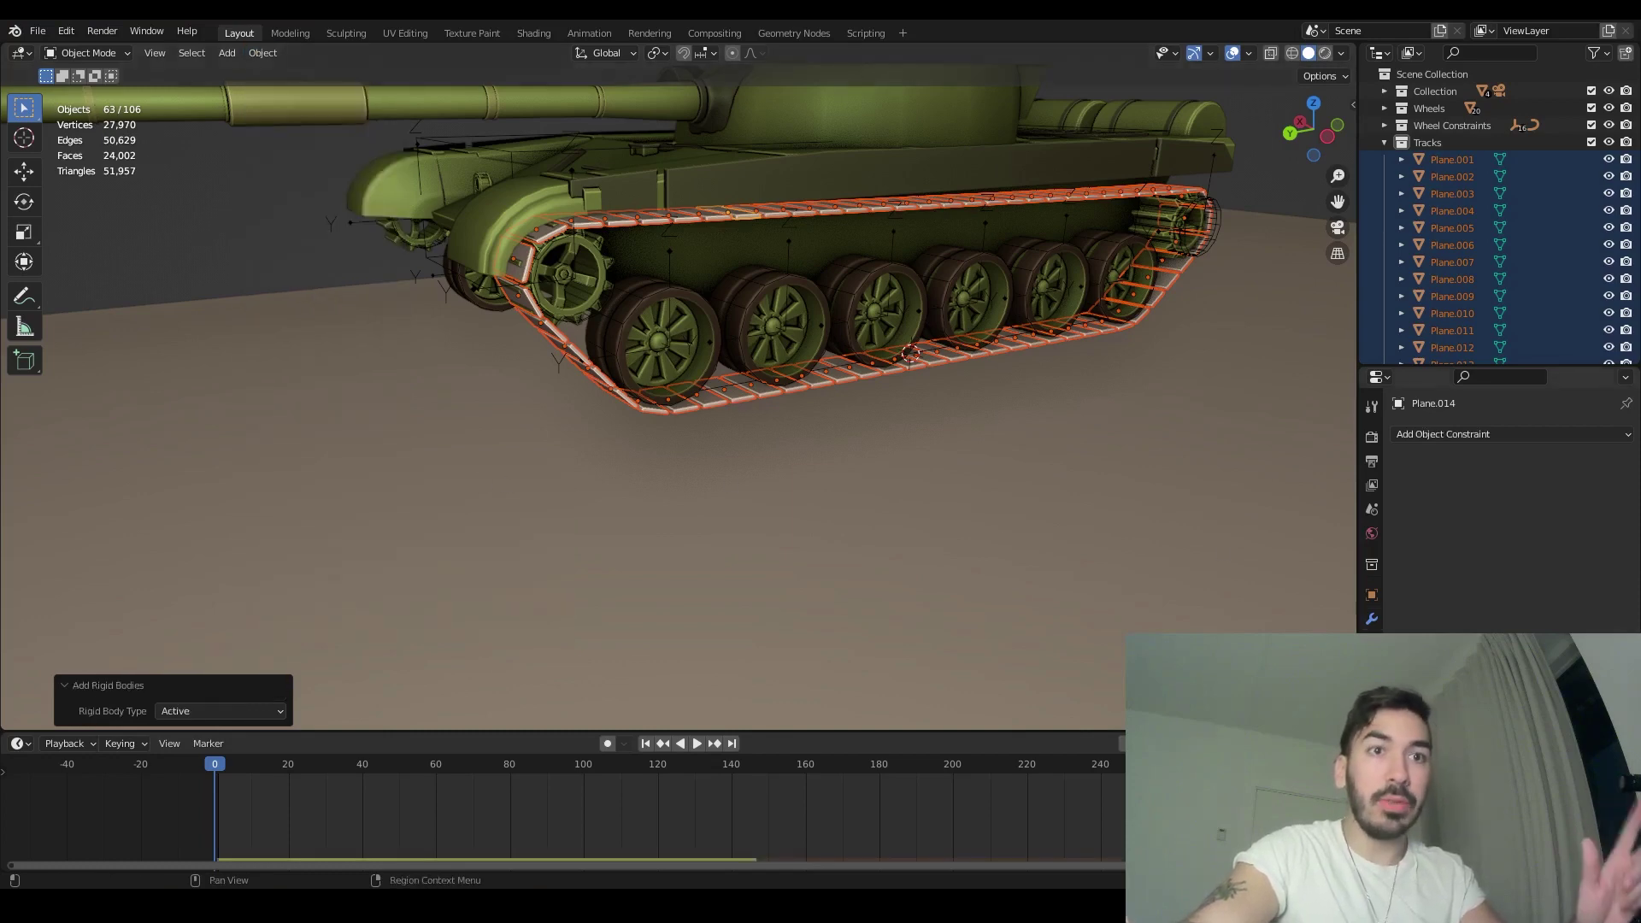
left_click_drag(1453, 365, 1453, 128)
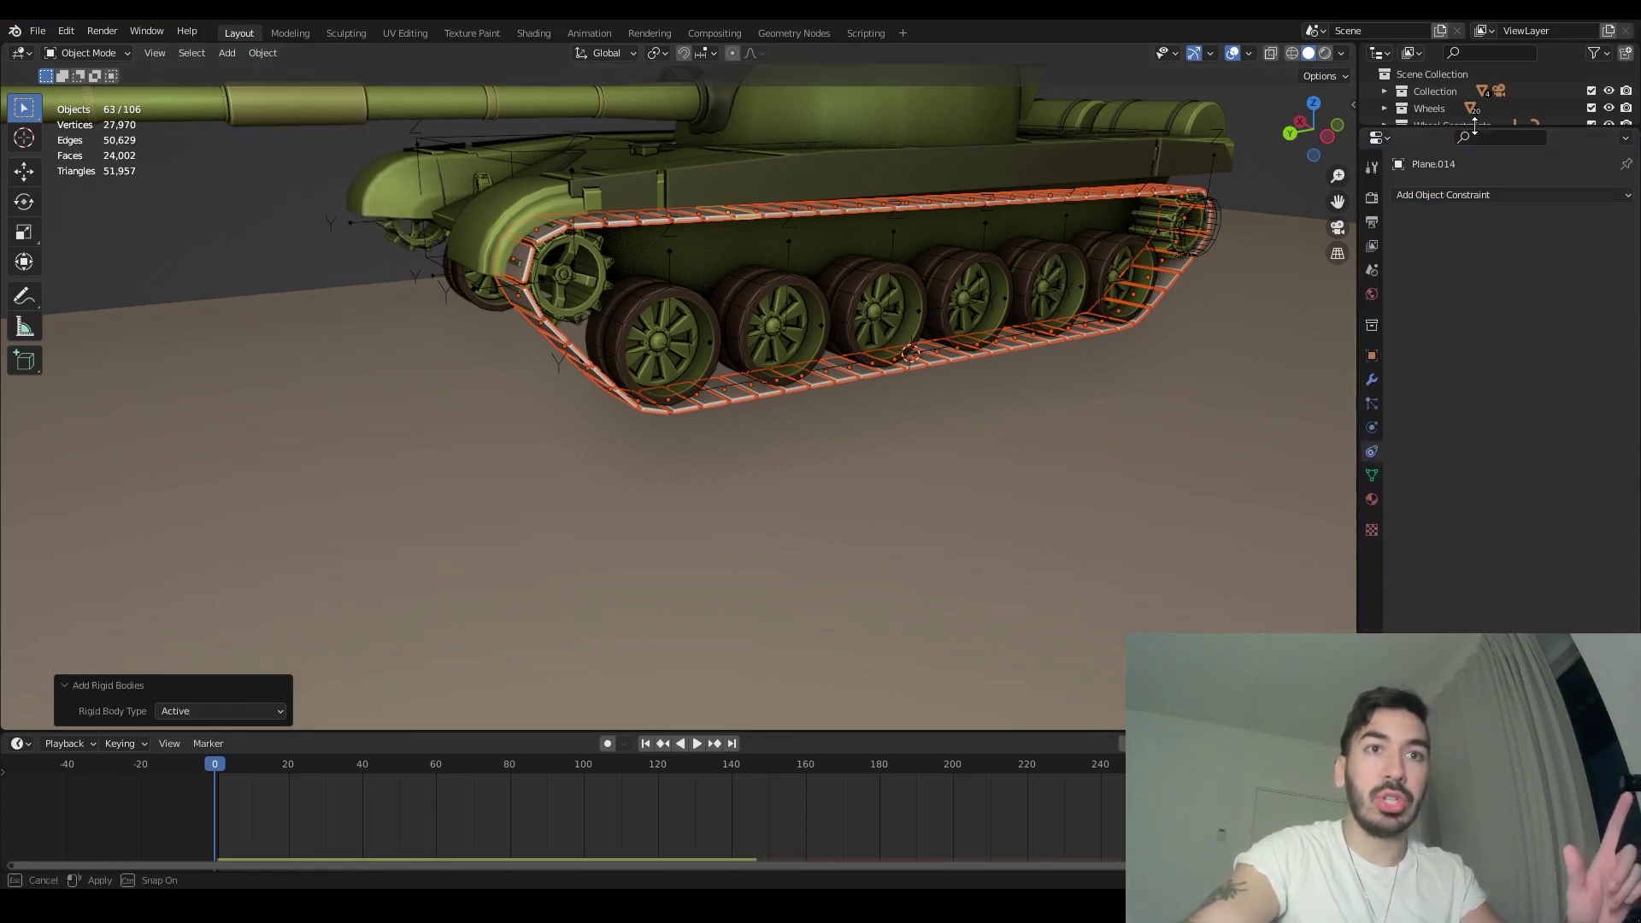
left_click(1372, 427)
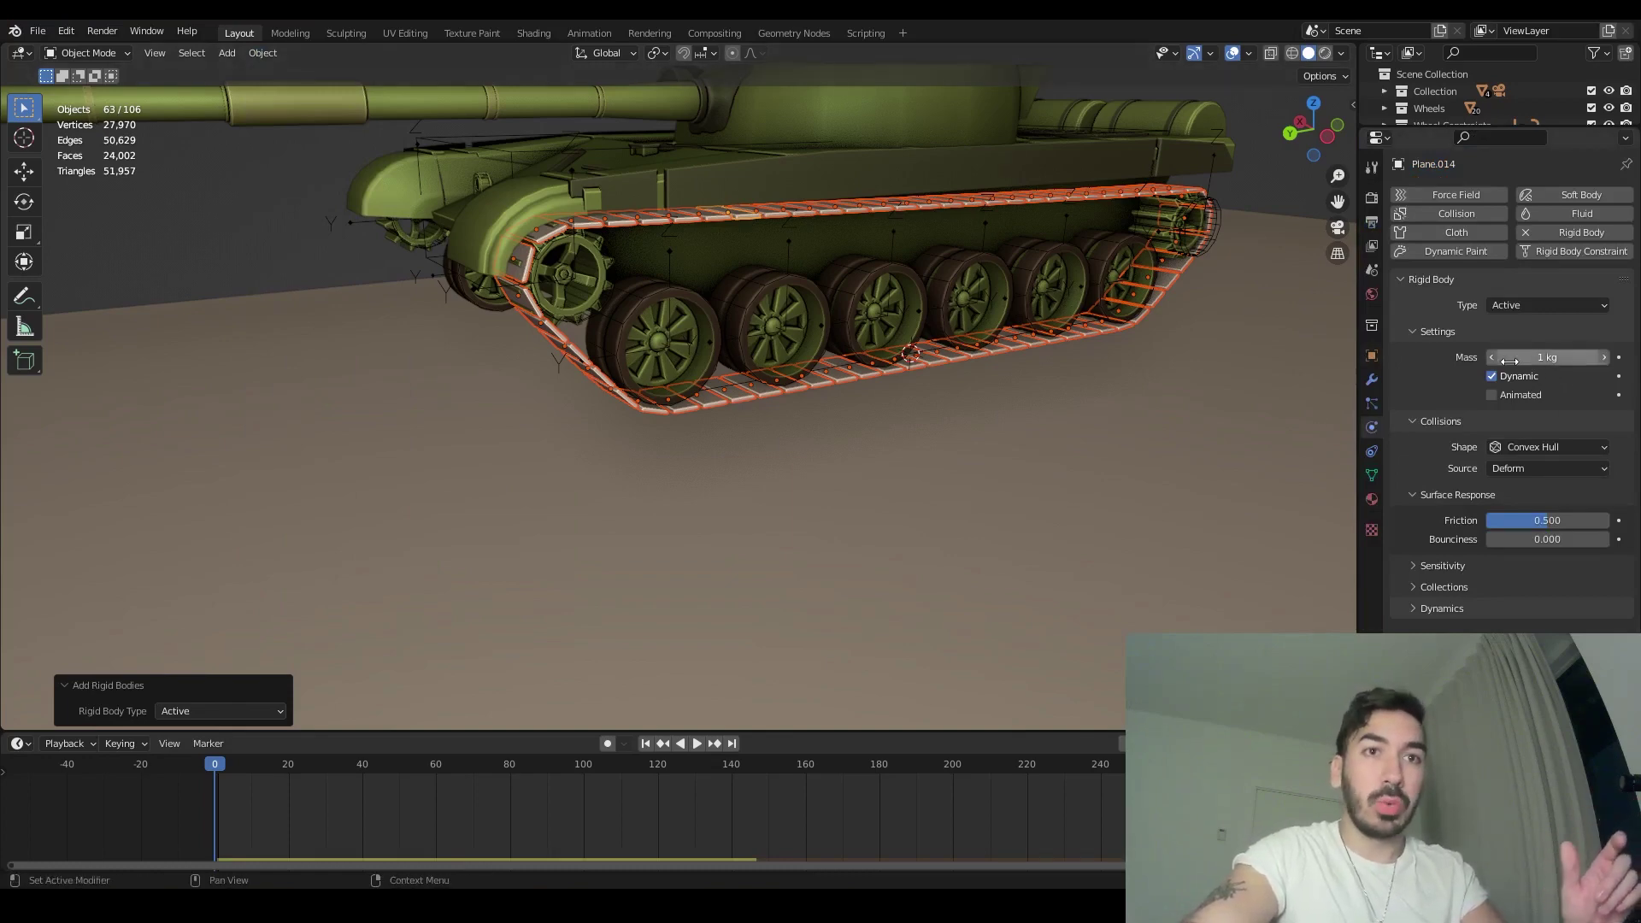
left_click(1544, 357)
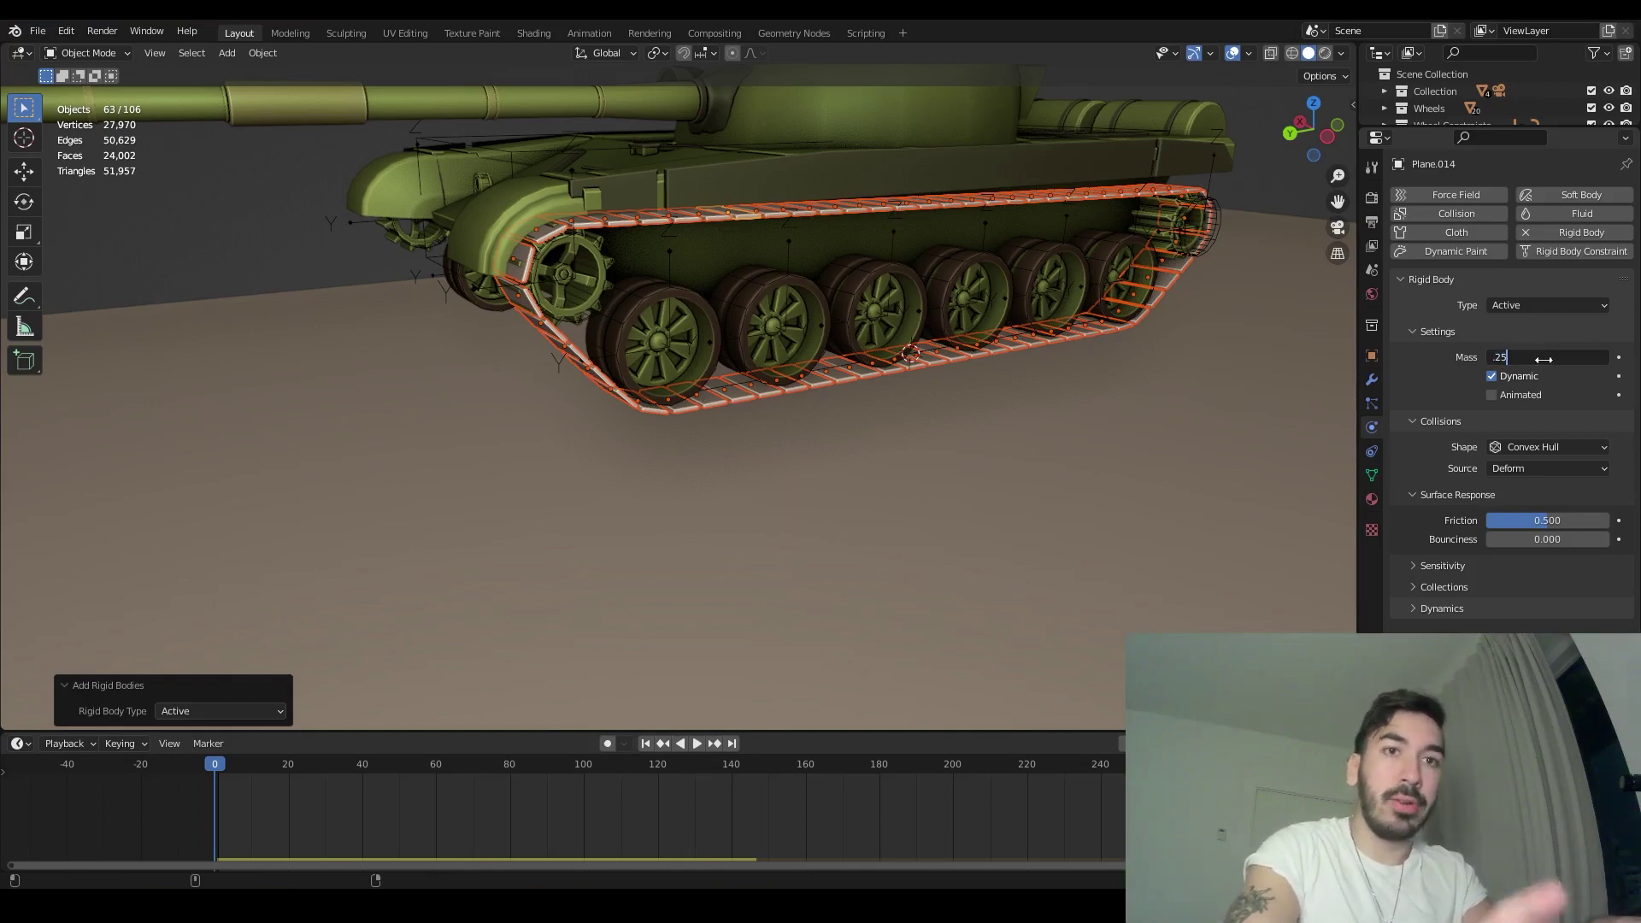
key("Return")
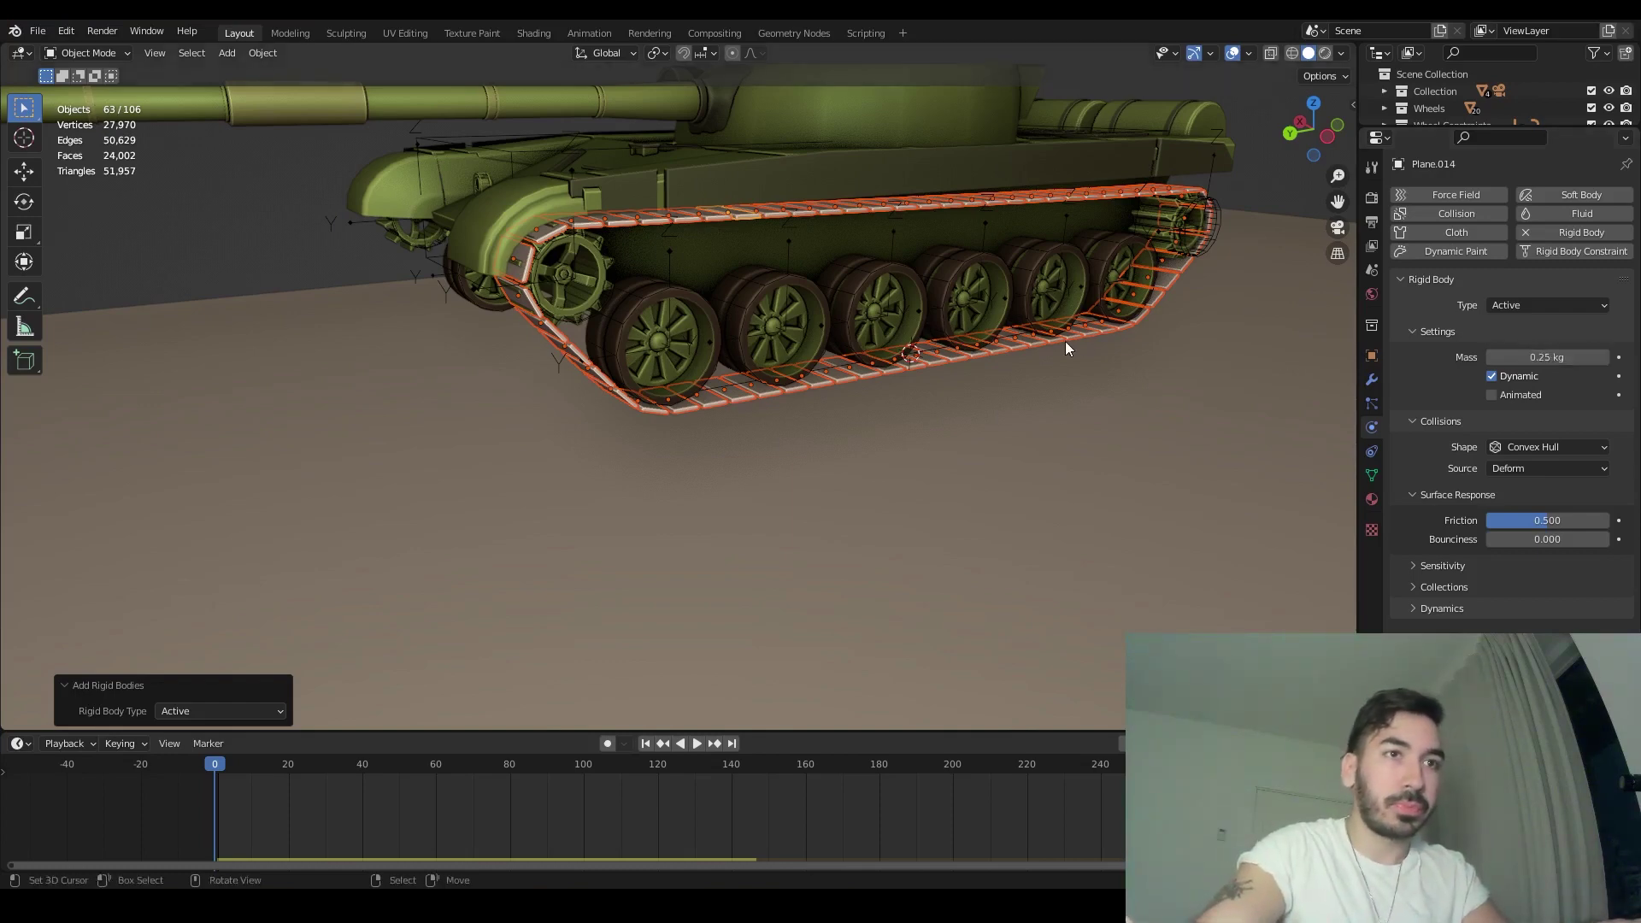
- Reselect every link in the Tracks collection with Plane.049 active and connect them with rigid body constraints
left_click(1026, 349)
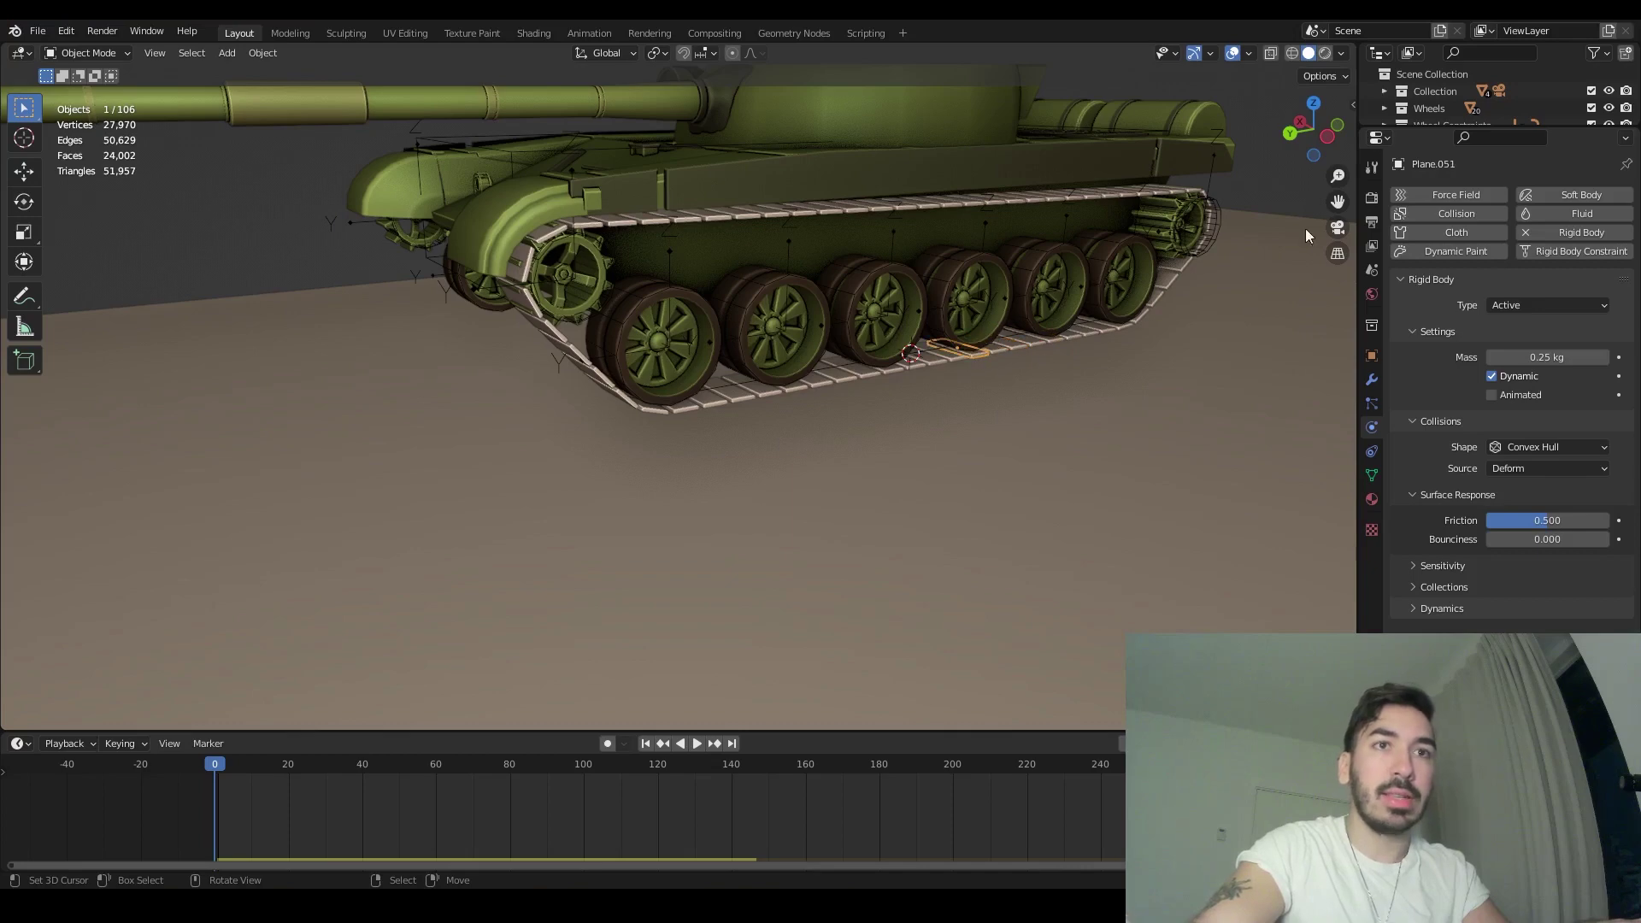
left_click_drag(1447, 127, 1429, 274)
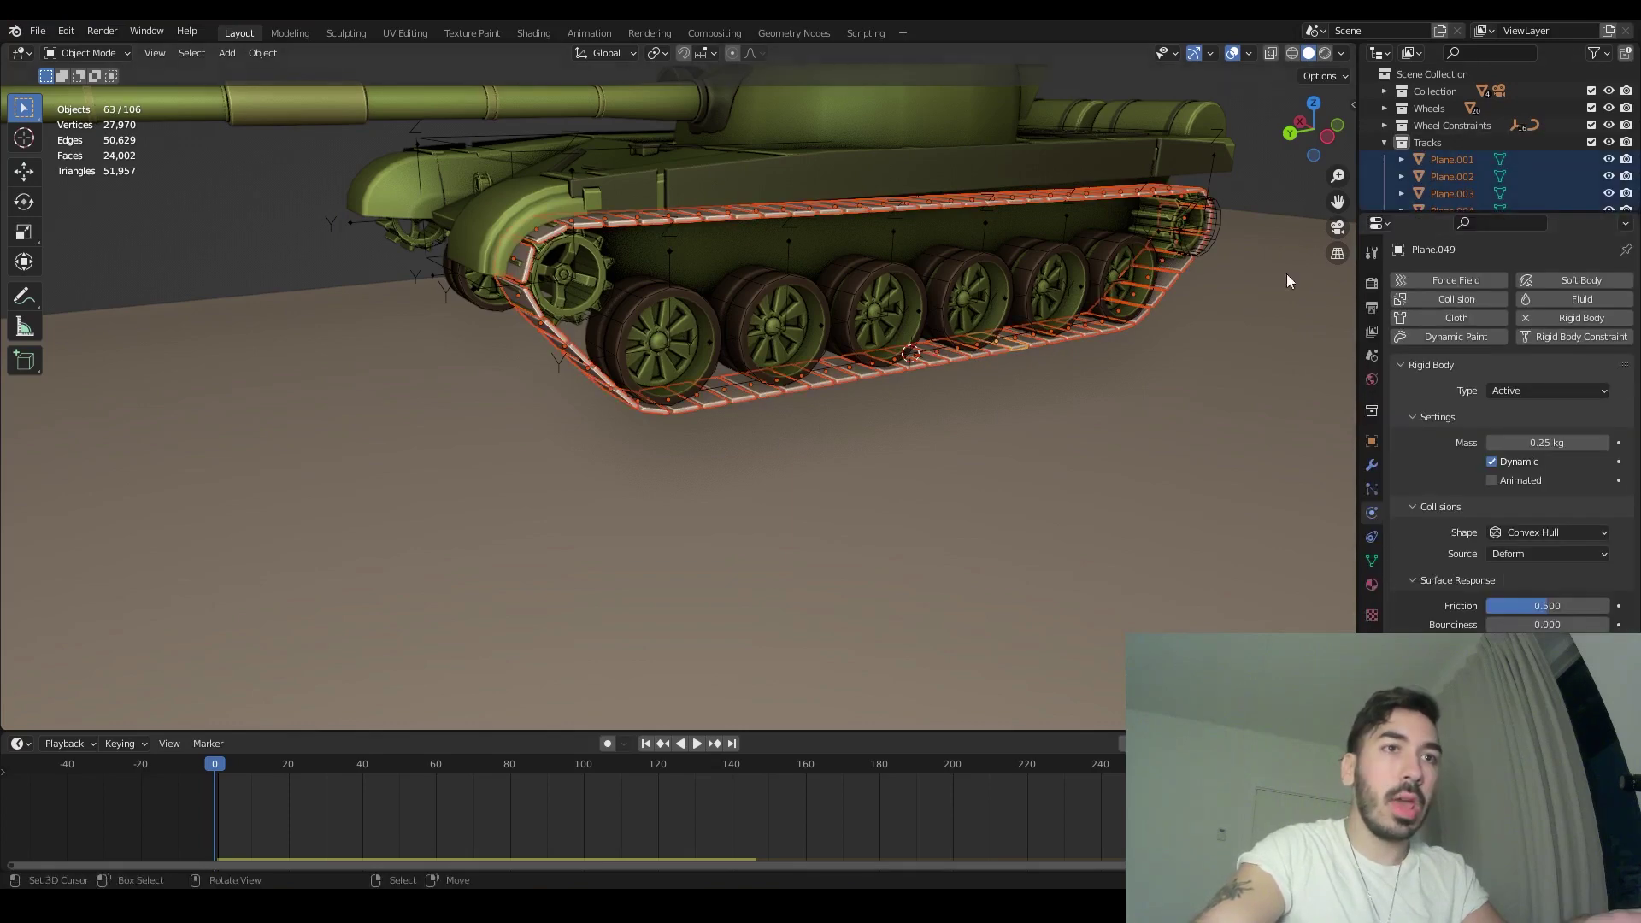
middle_click_drag(677, 406, 711, 358)
mouse_move(902, 408)
middle_mouse_down()
mouse_move(918, 434)
mouse_move(886, 417)
middle_mouse_up()
key("Tab")
key("Tab")
left_click(266, 51)
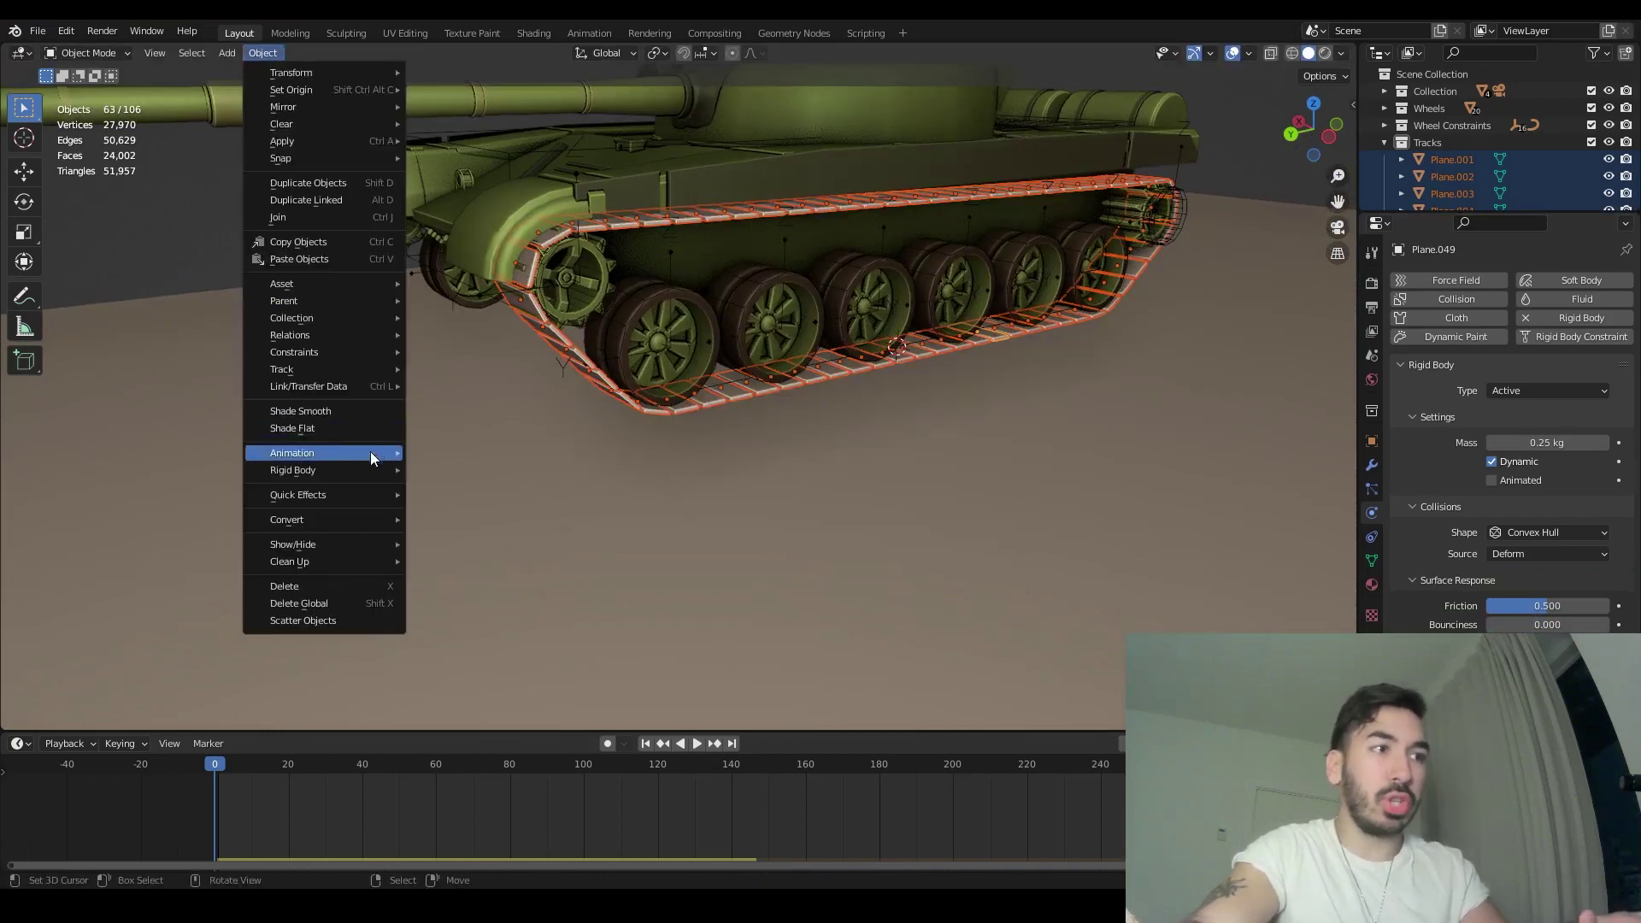
mouse_move(351, 469)
left_click(455, 632)
middle_click_drag(930, 585, 855, 549)
scroll(335, 566, "down", 2)
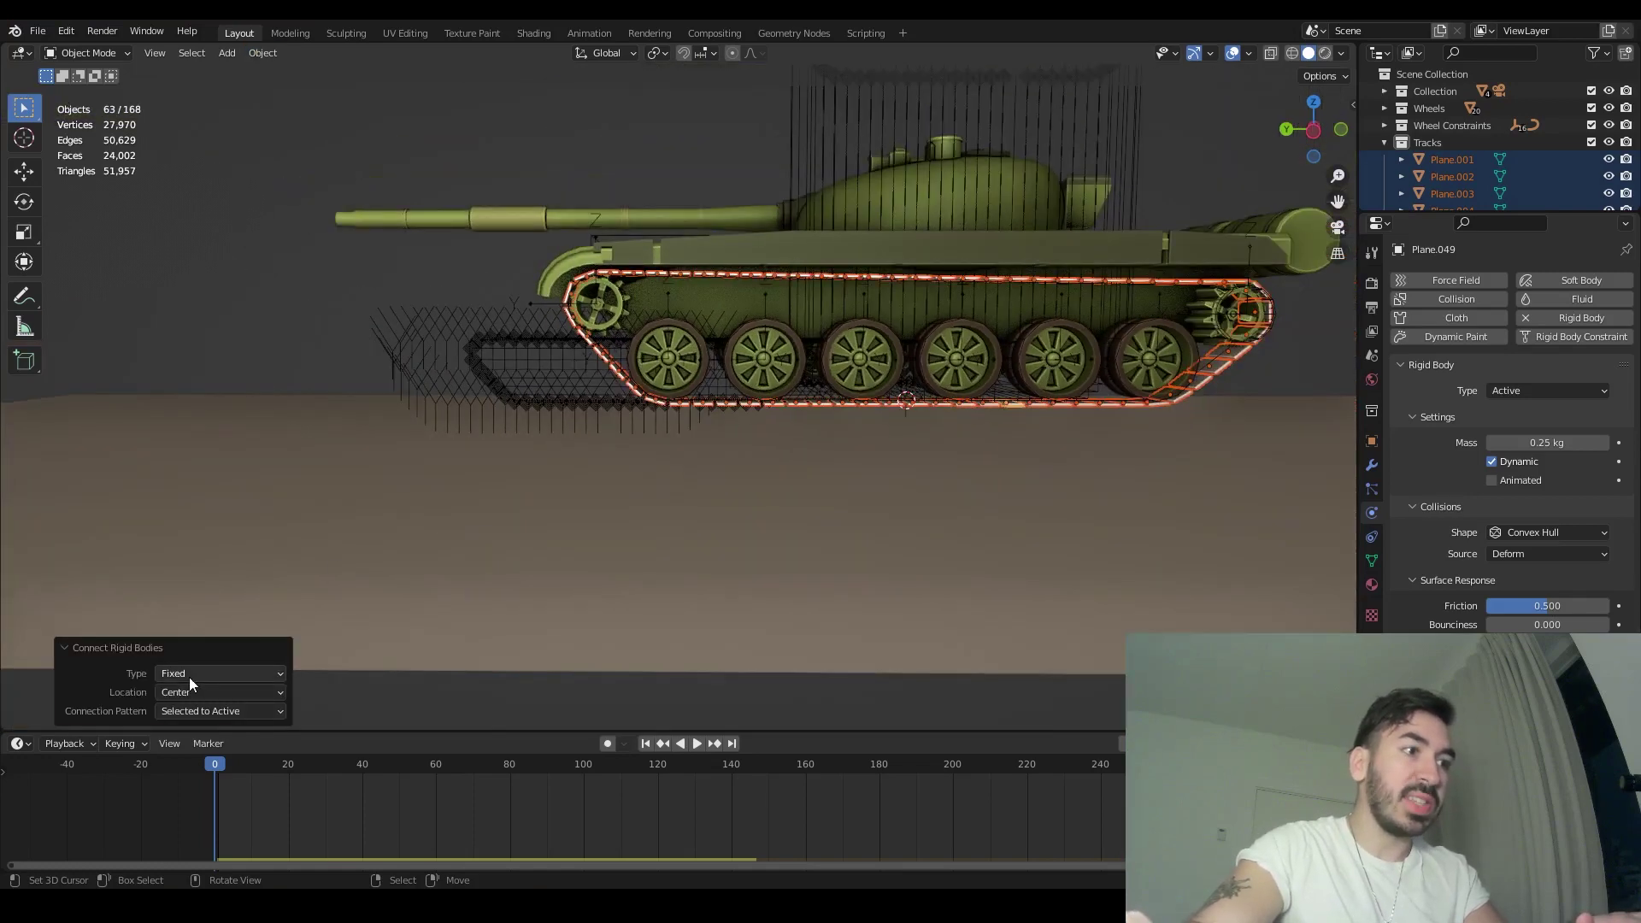
- Set the new track constraints to Hinge type, Center location and the Chain by Distance connection pattern
left_click(190, 675)
left_click(219, 731)
left_click(216, 693)
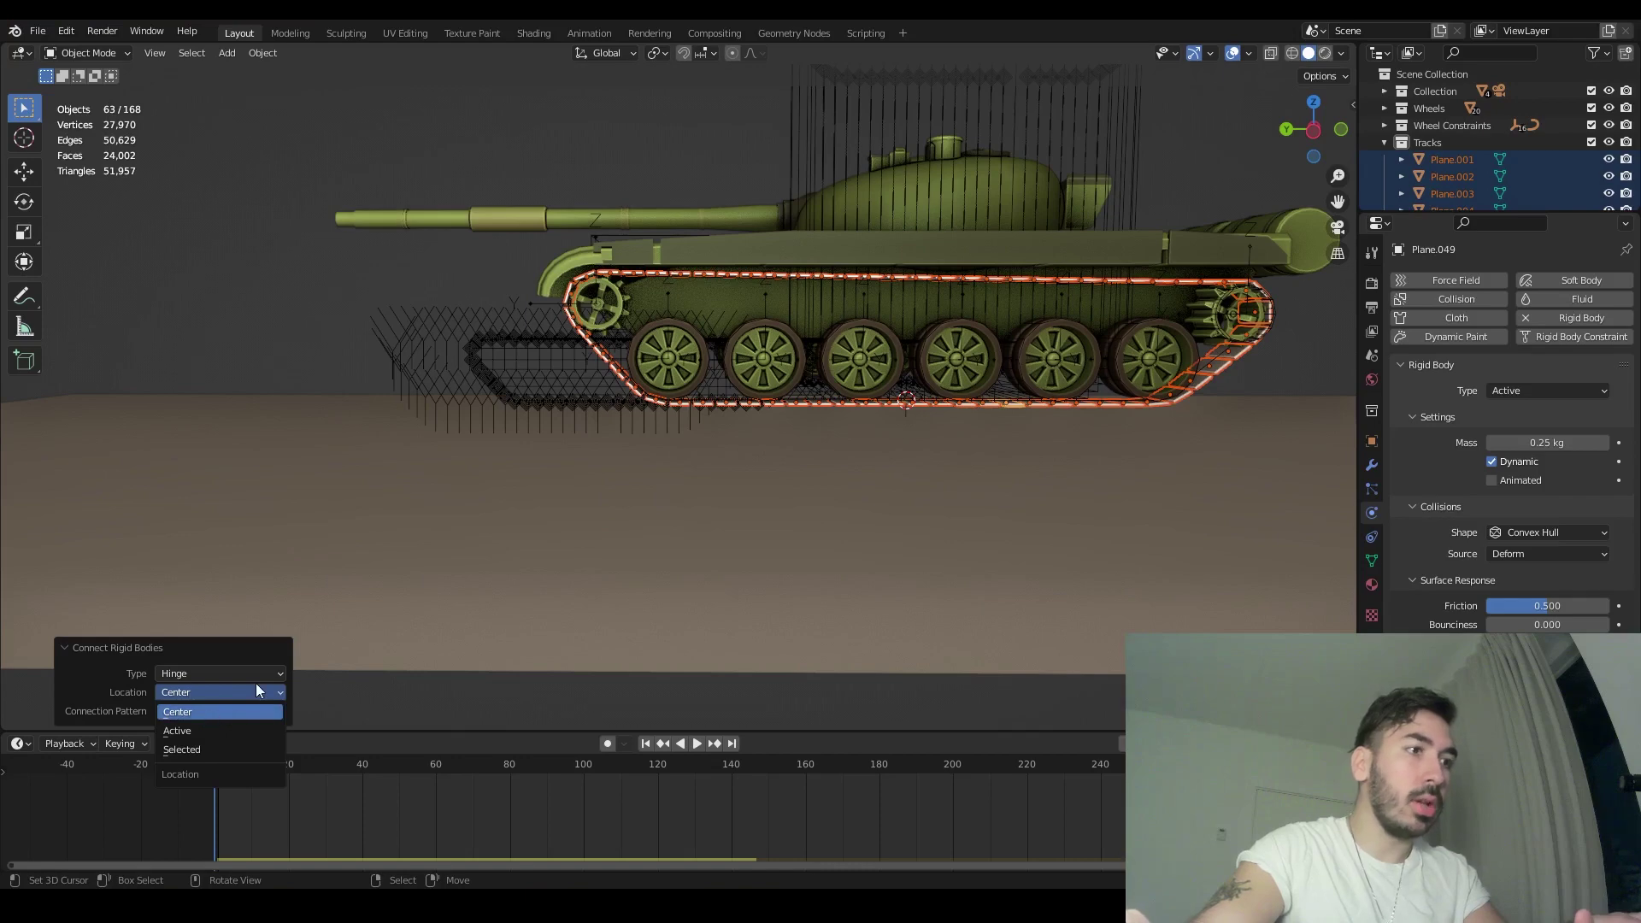
left_click(249, 711)
left_click(224, 713)
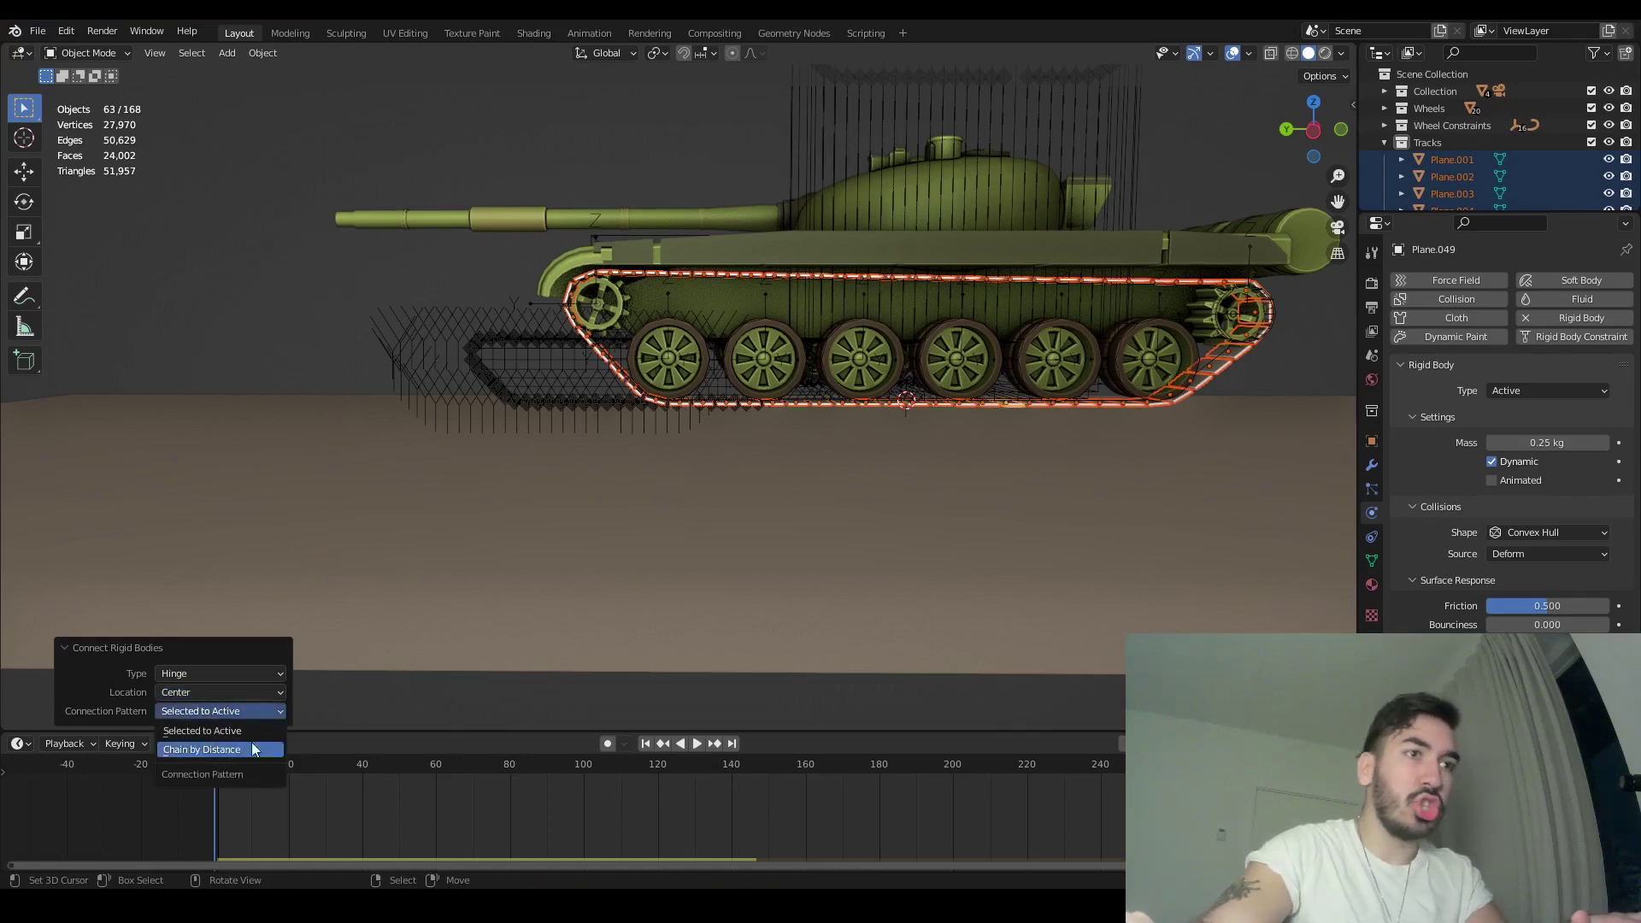
- Examine the gap in the ring of hinge constraints, selecting the constraints on either side of it
scroll(862, 436, "down", 3)
middle_click_drag(840, 290, 782, 351, "shift")
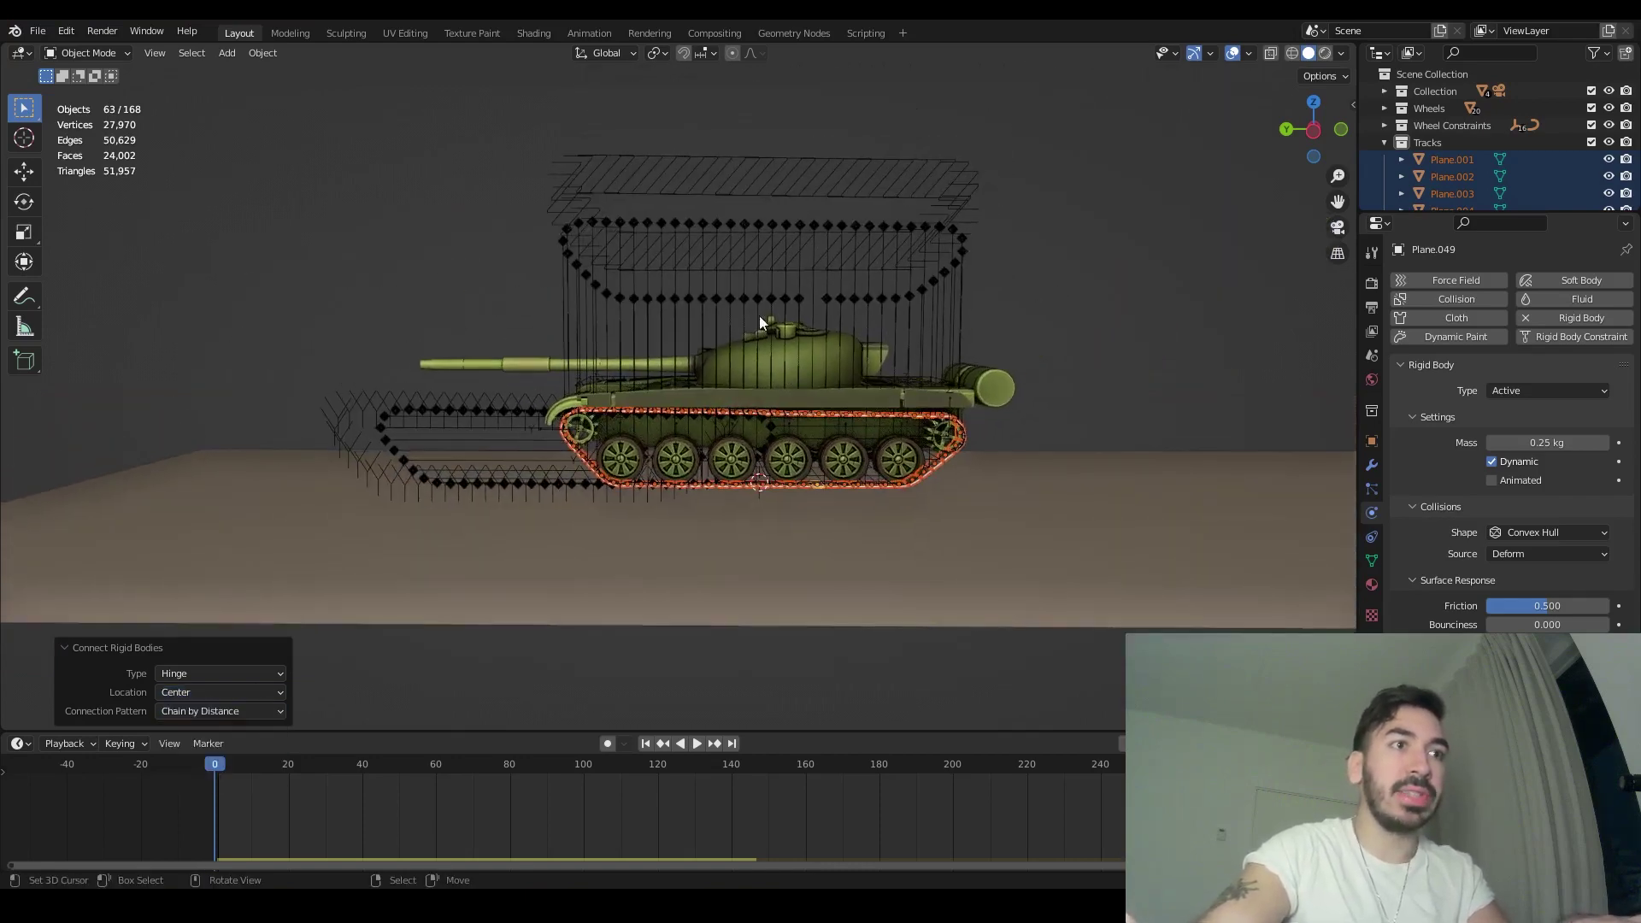
middle_click_drag(641, 256, 732, 251)
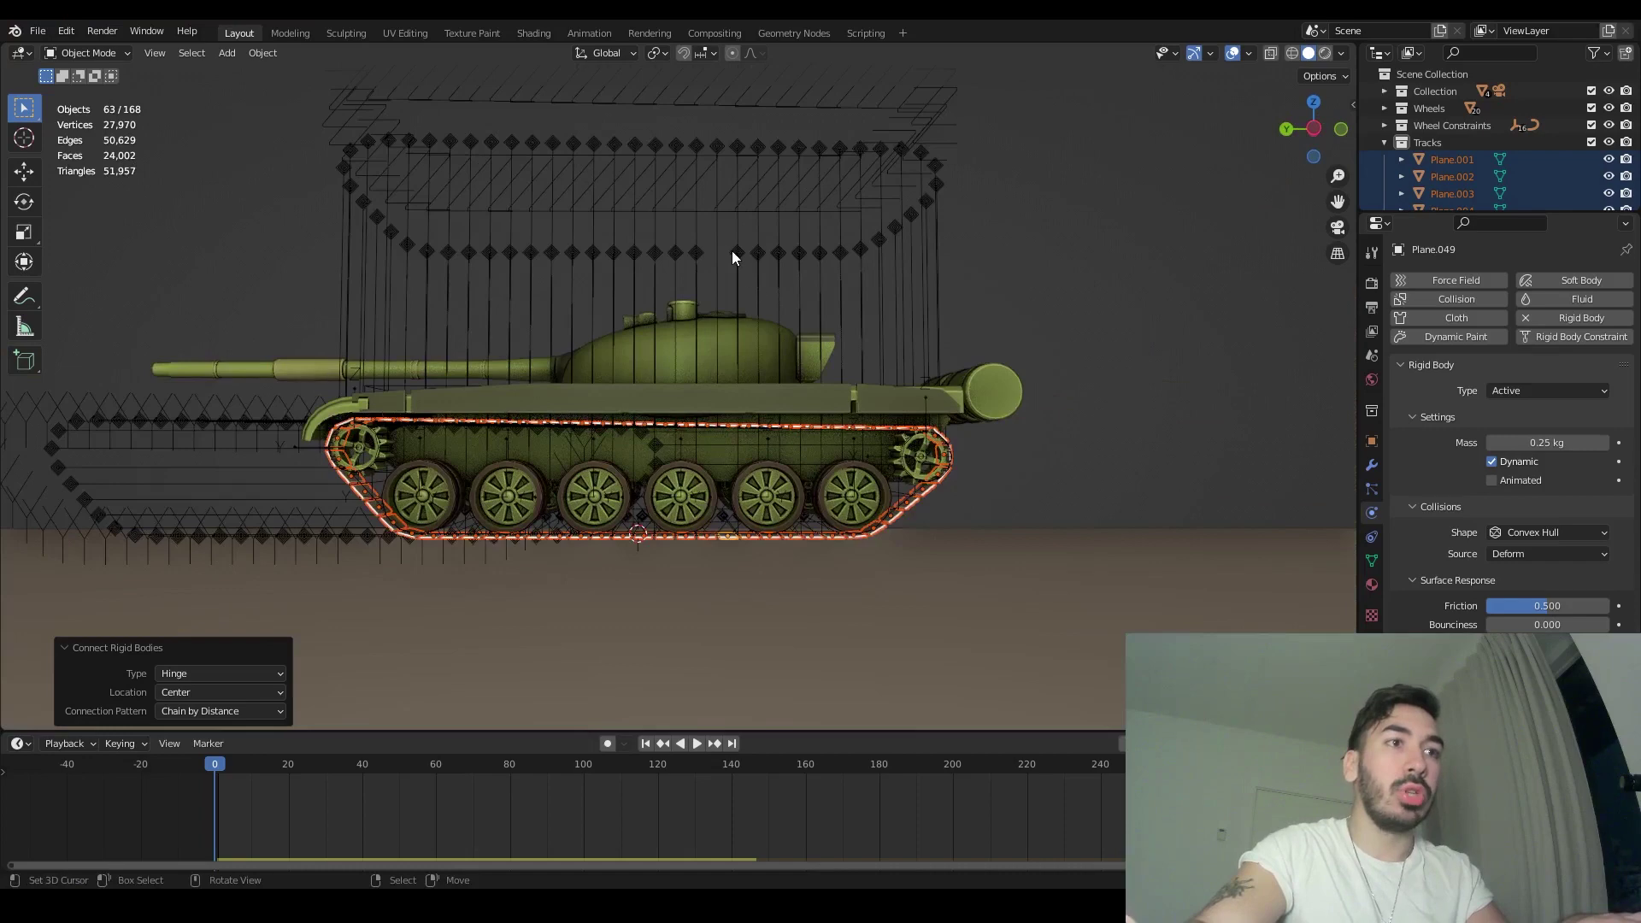
left_click(733, 251)
left_click(716, 254)
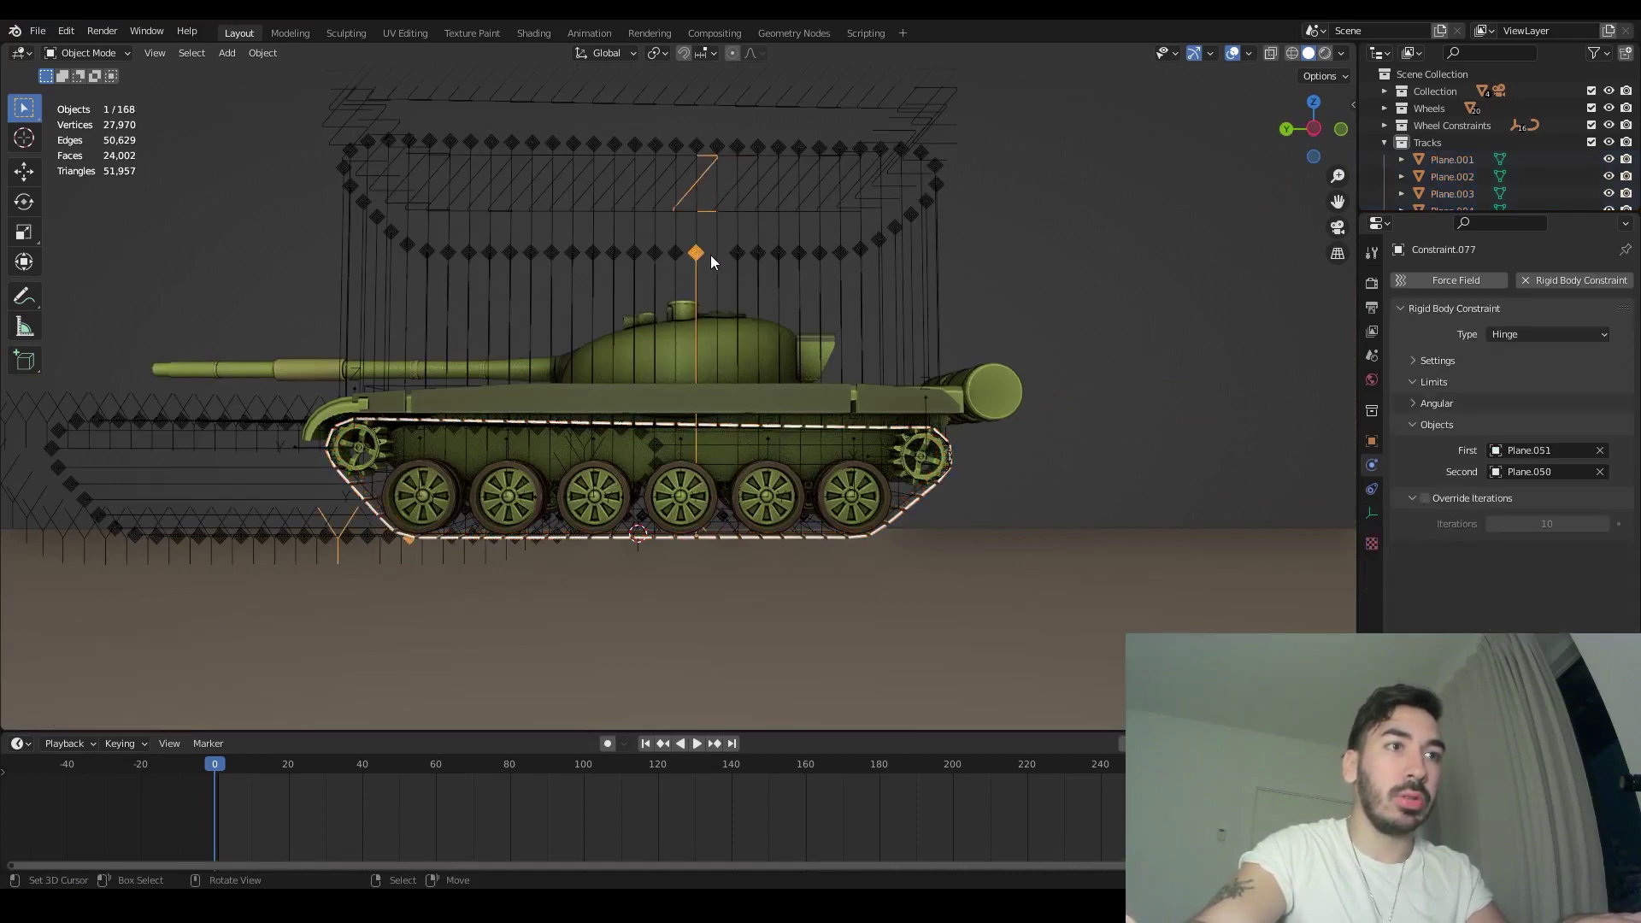
mouse_move(731, 255)
middle_mouse_down()
mouse_move(701, 268)
mouse_move(721, 253)
middle_mouse_up()
right_click(730, 255, "shift")
- Connect the two unjoined track links at the gap with a centred Hinge constraint and save the file
middle_click_drag(748, 439, 776, 271, "shift")
scroll(780, 325, "up", 3)
middle_click_drag(790, 355, 762, 388)
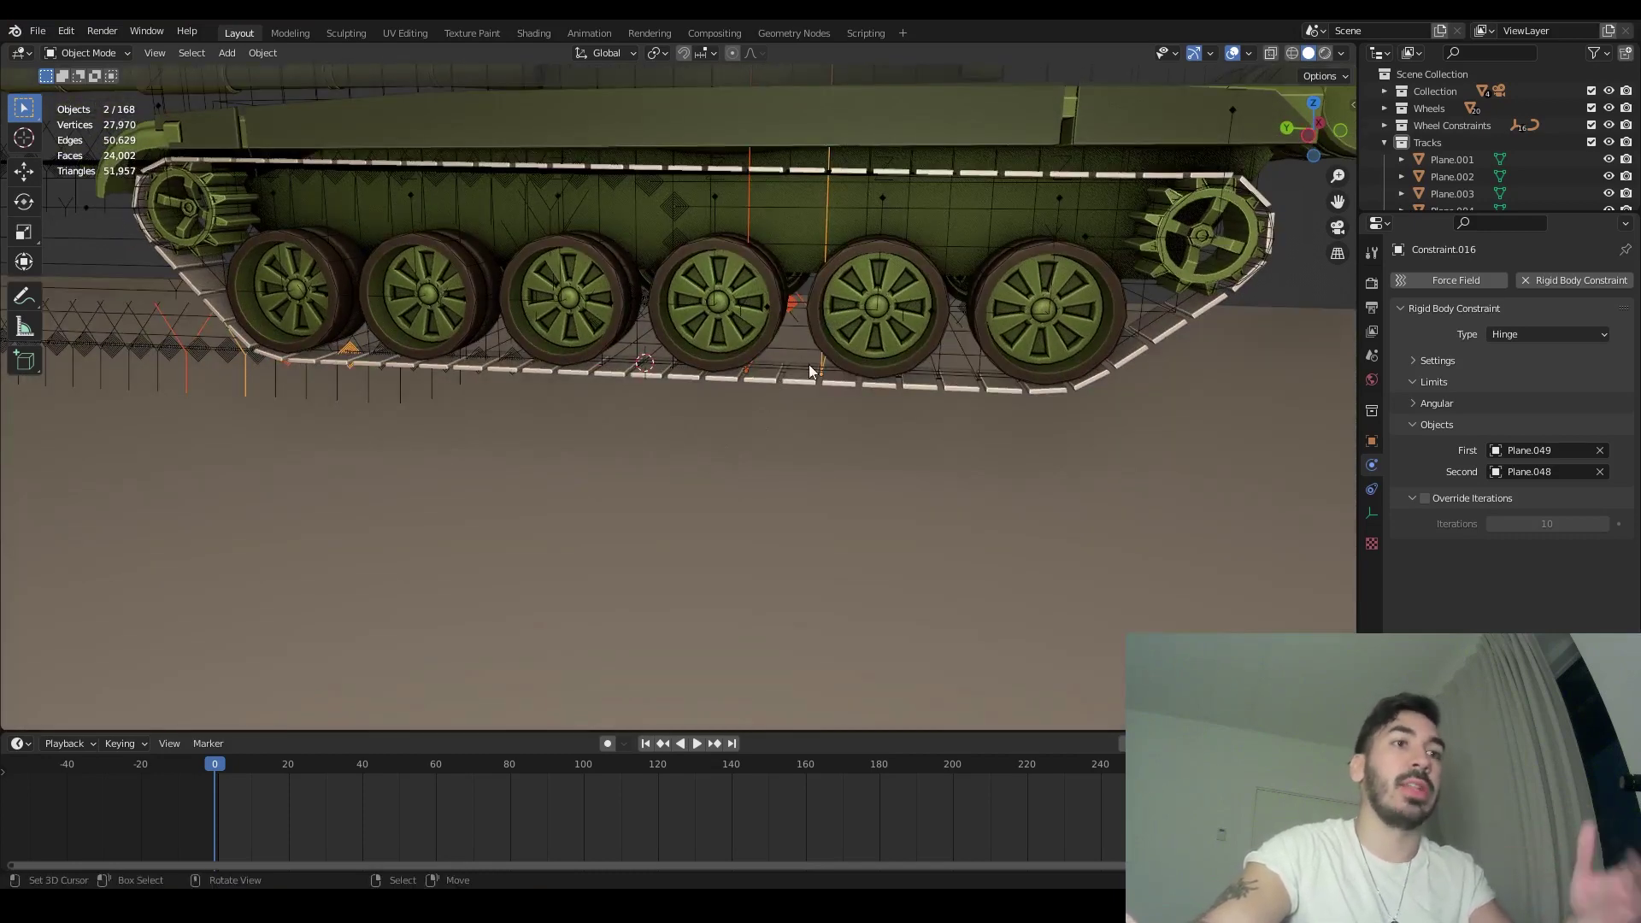
scroll(836, 376, "up", 5)
left_click(836, 354)
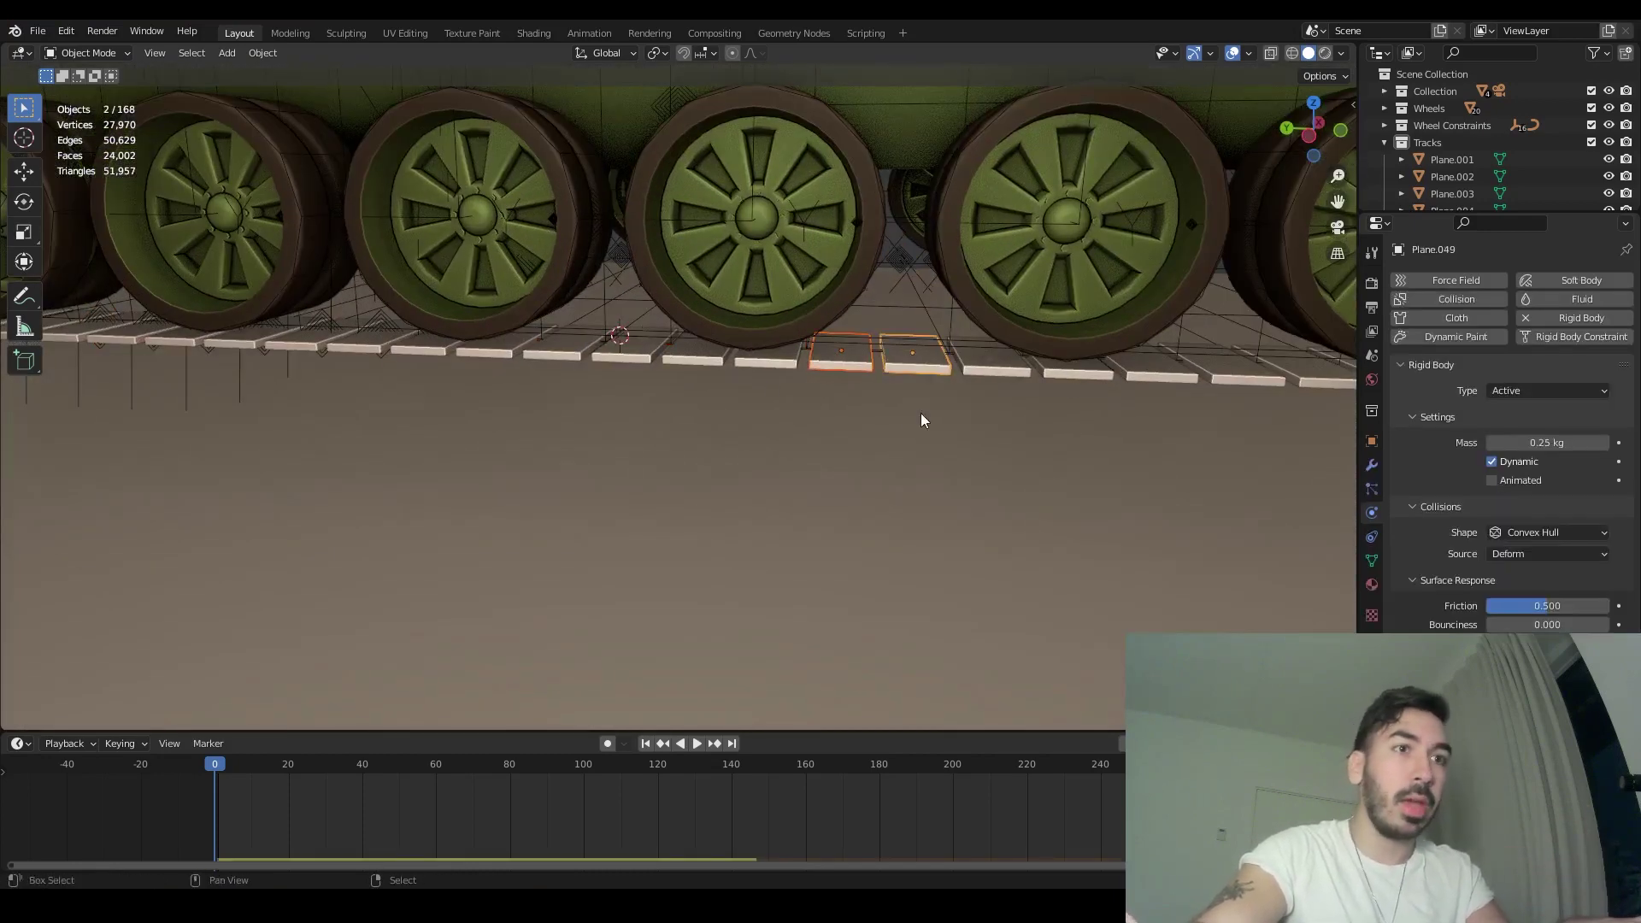
key("shift+z")
middle_click_drag(810, 407, 875, 418)
left_click(262, 53)
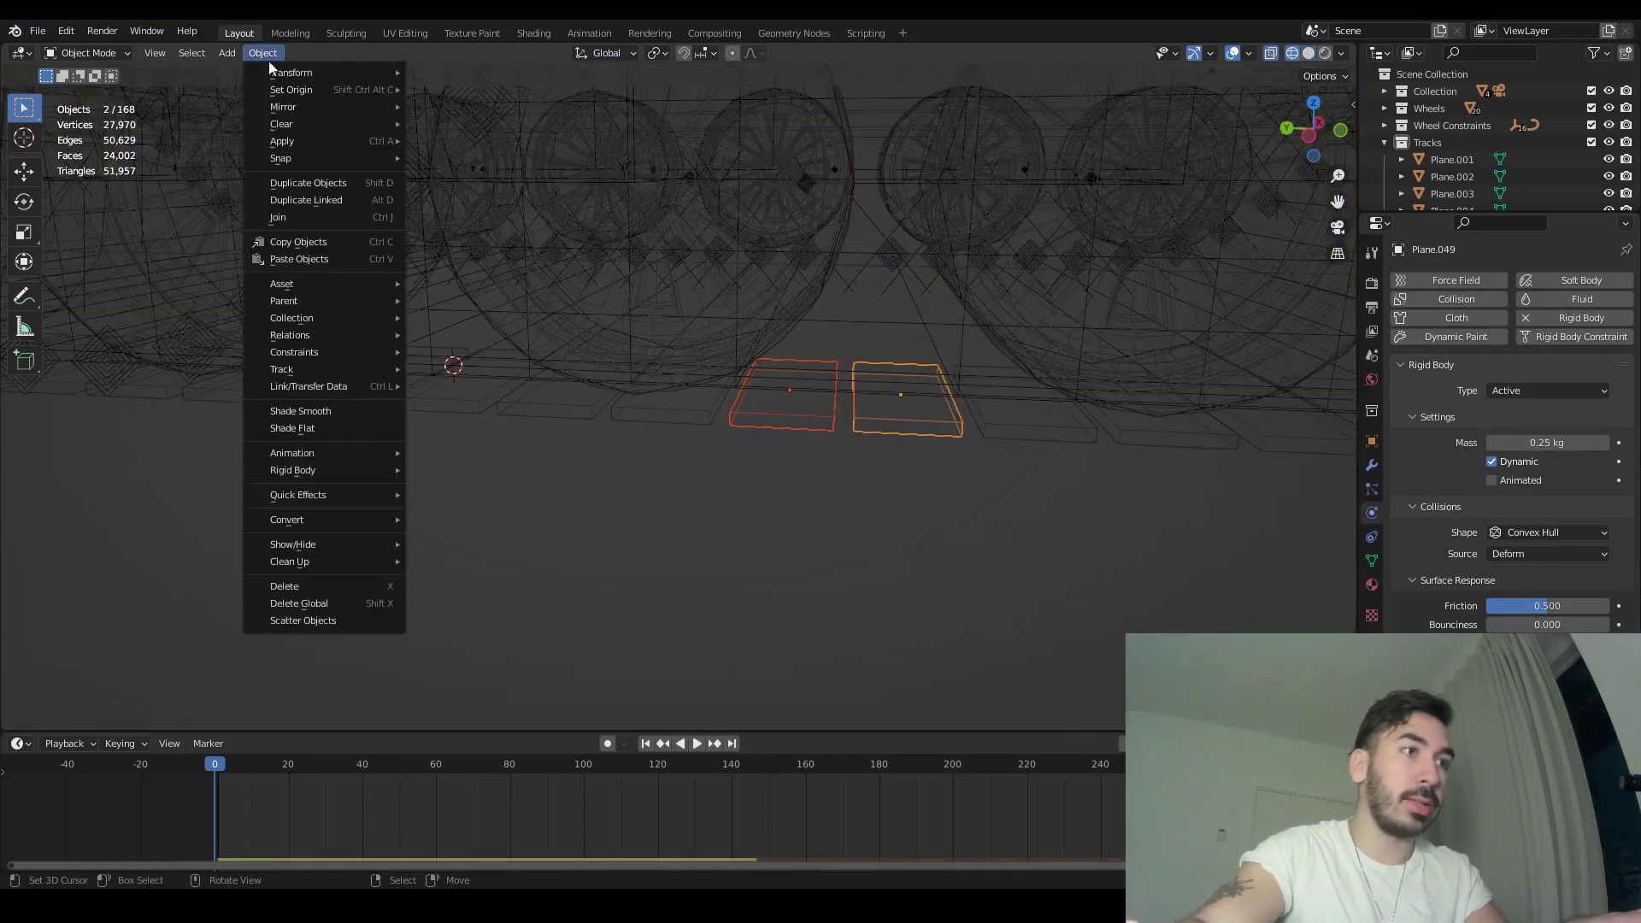
mouse_move(359, 470)
left_click(493, 626)
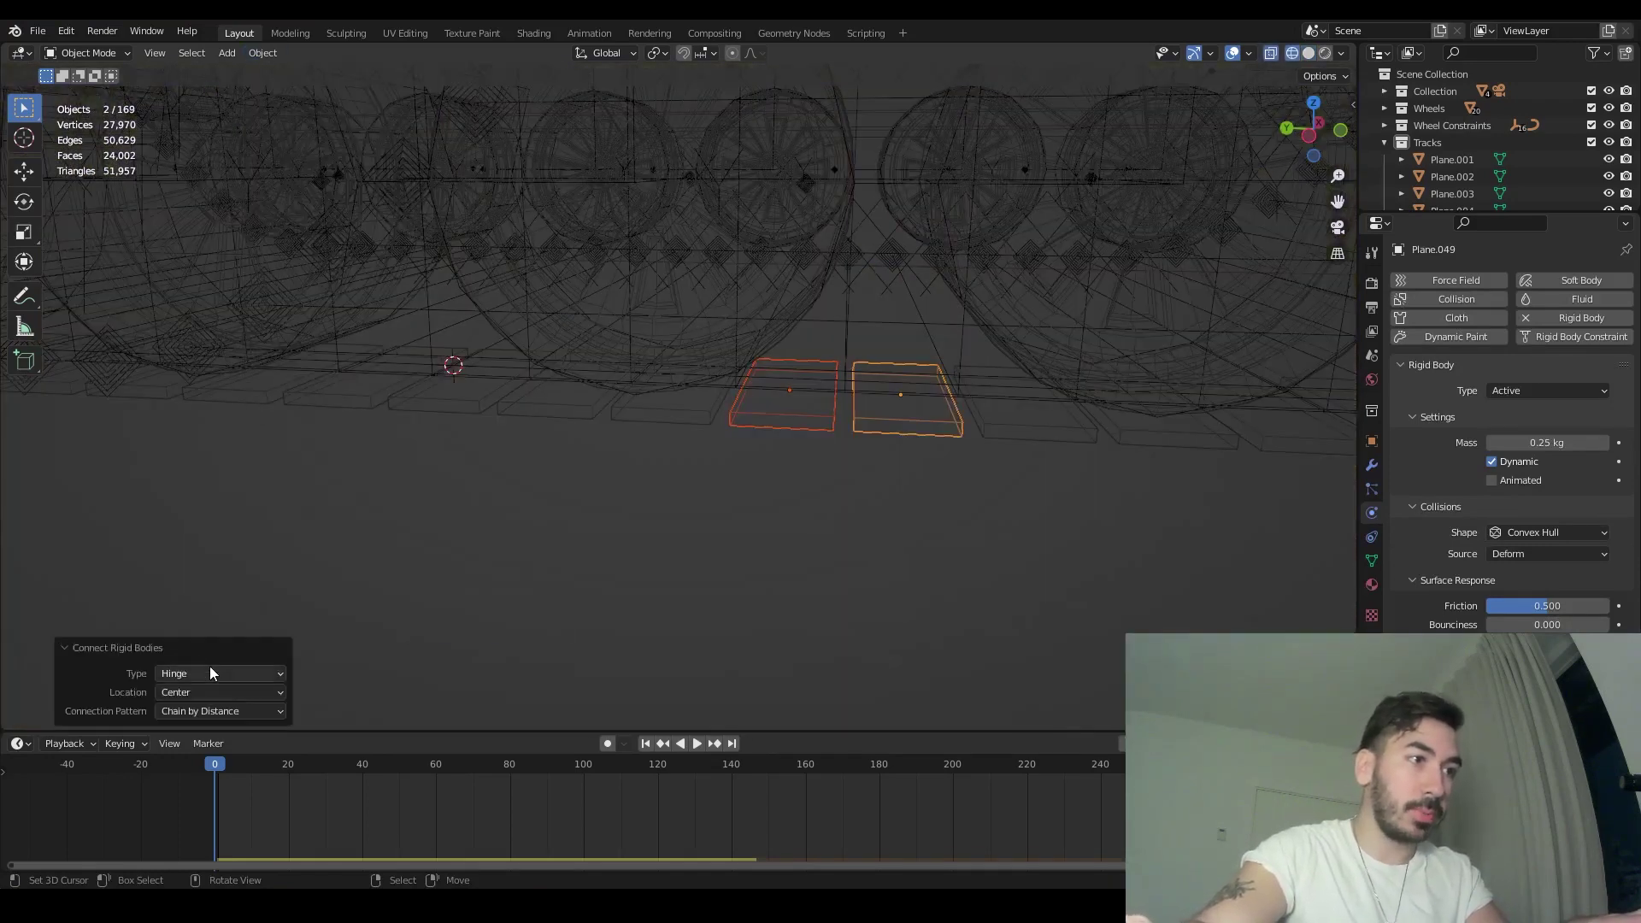
scroll(894, 402, "down", 6)
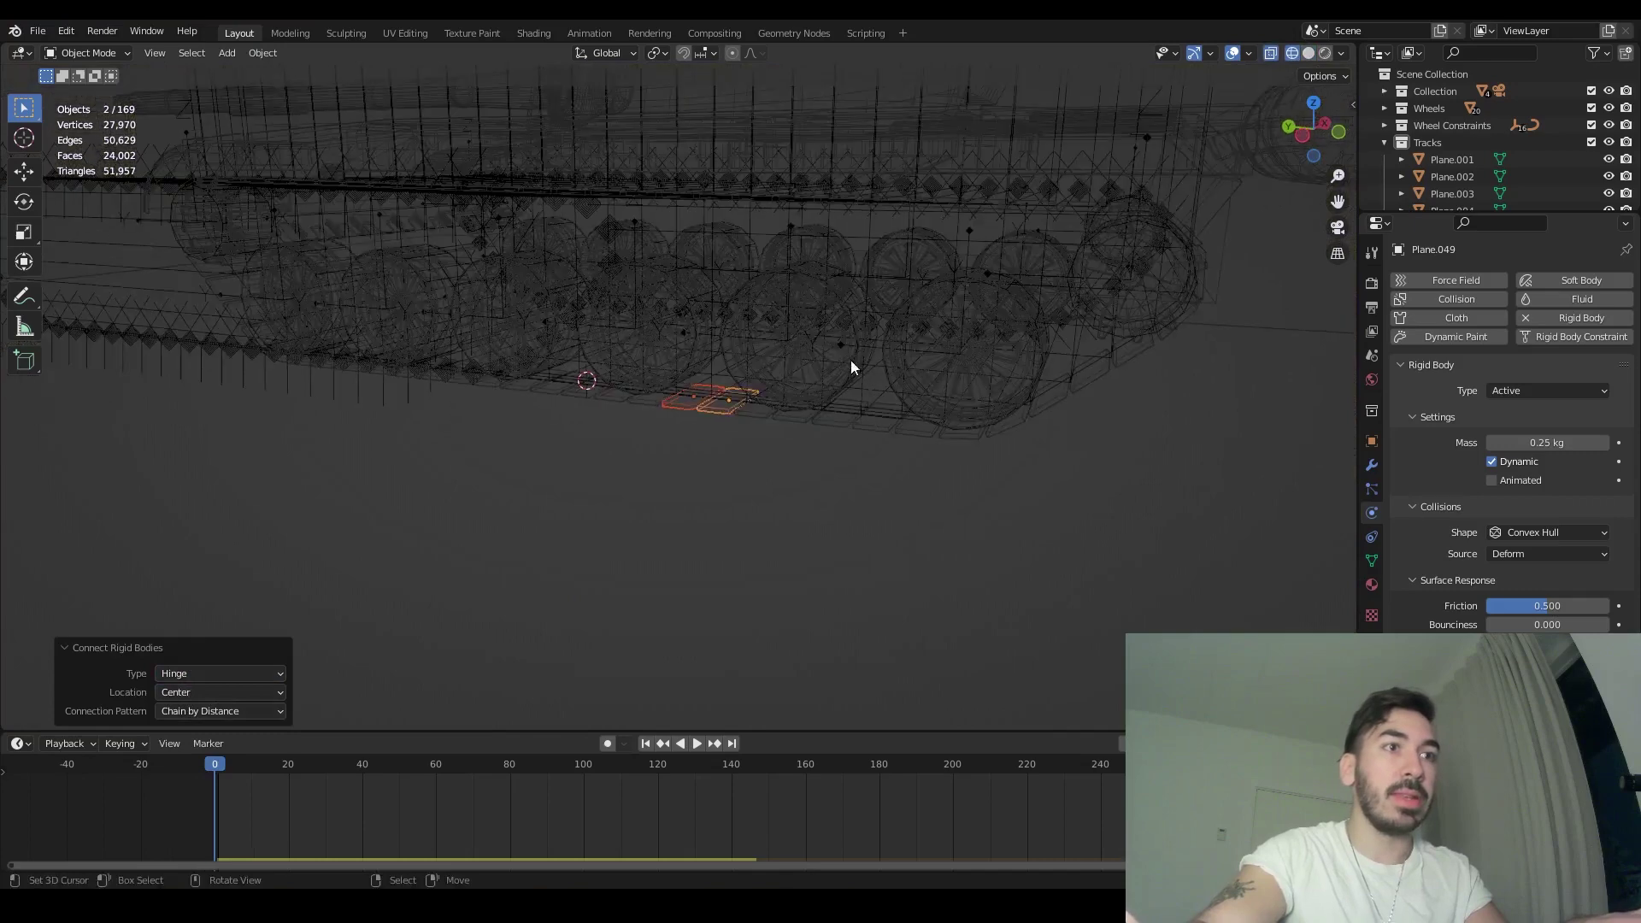
key("shift+z")
scroll(733, 221, "up", 3)
scroll(858, 271, "down", 2)
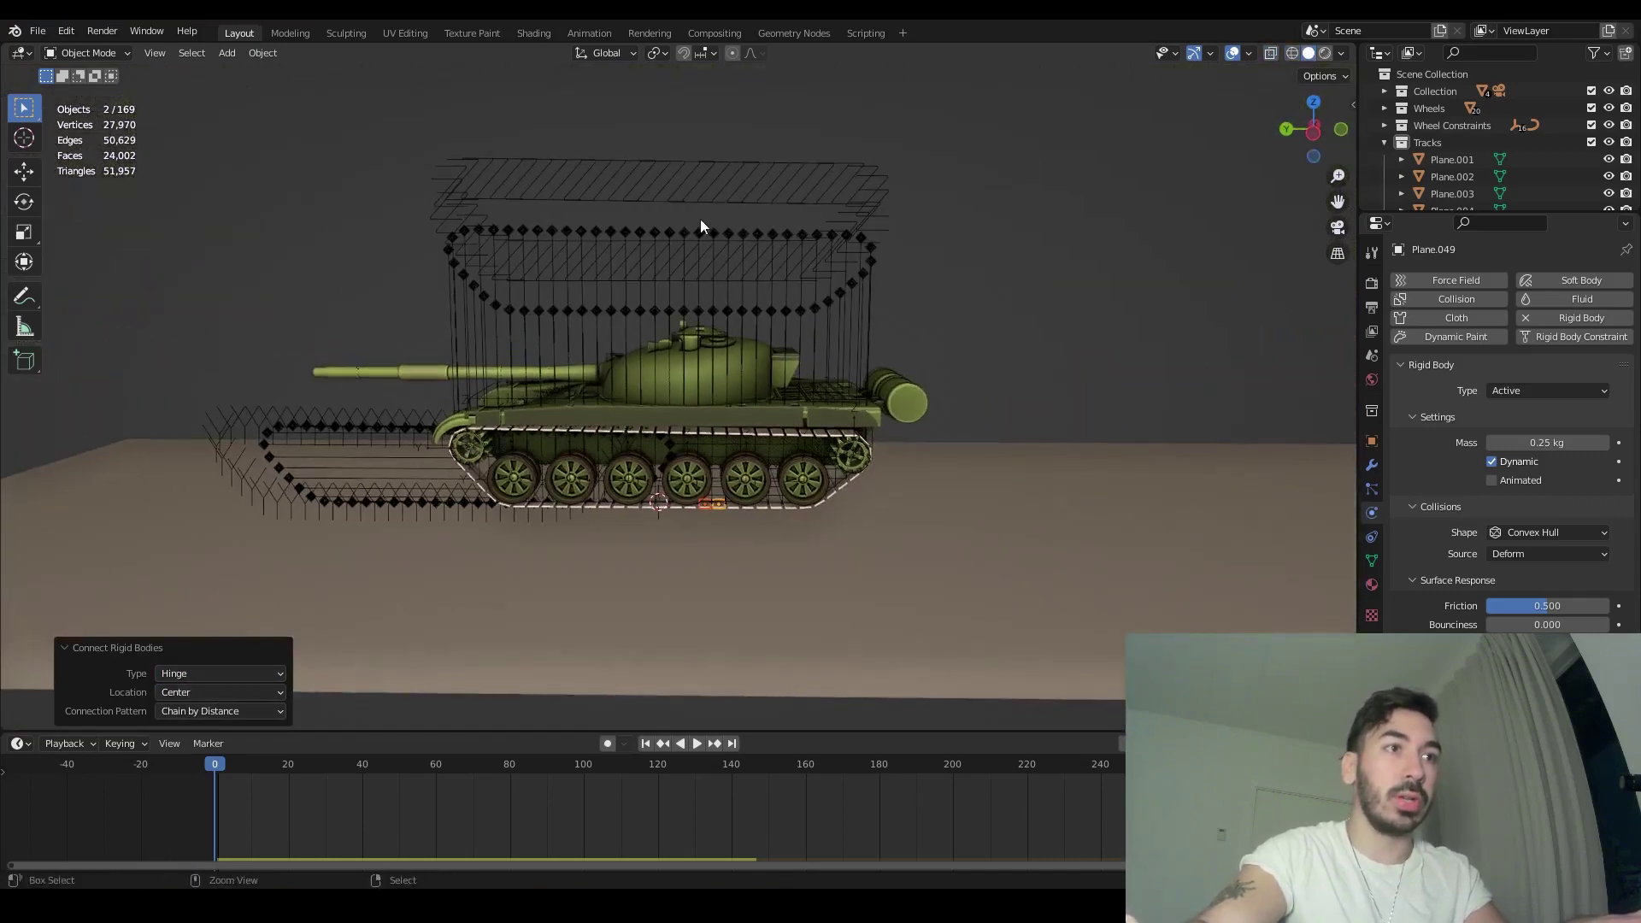
key("ctrl+s")
- Select all the track hinge constraints in wireframe view and scale them to 0.2
key("shift+z")
key("alt+a")
left_click_drag(389, 74, 947, 313)
middle_click_drag(947, 313, 762, 313)
left_click(656, 53)
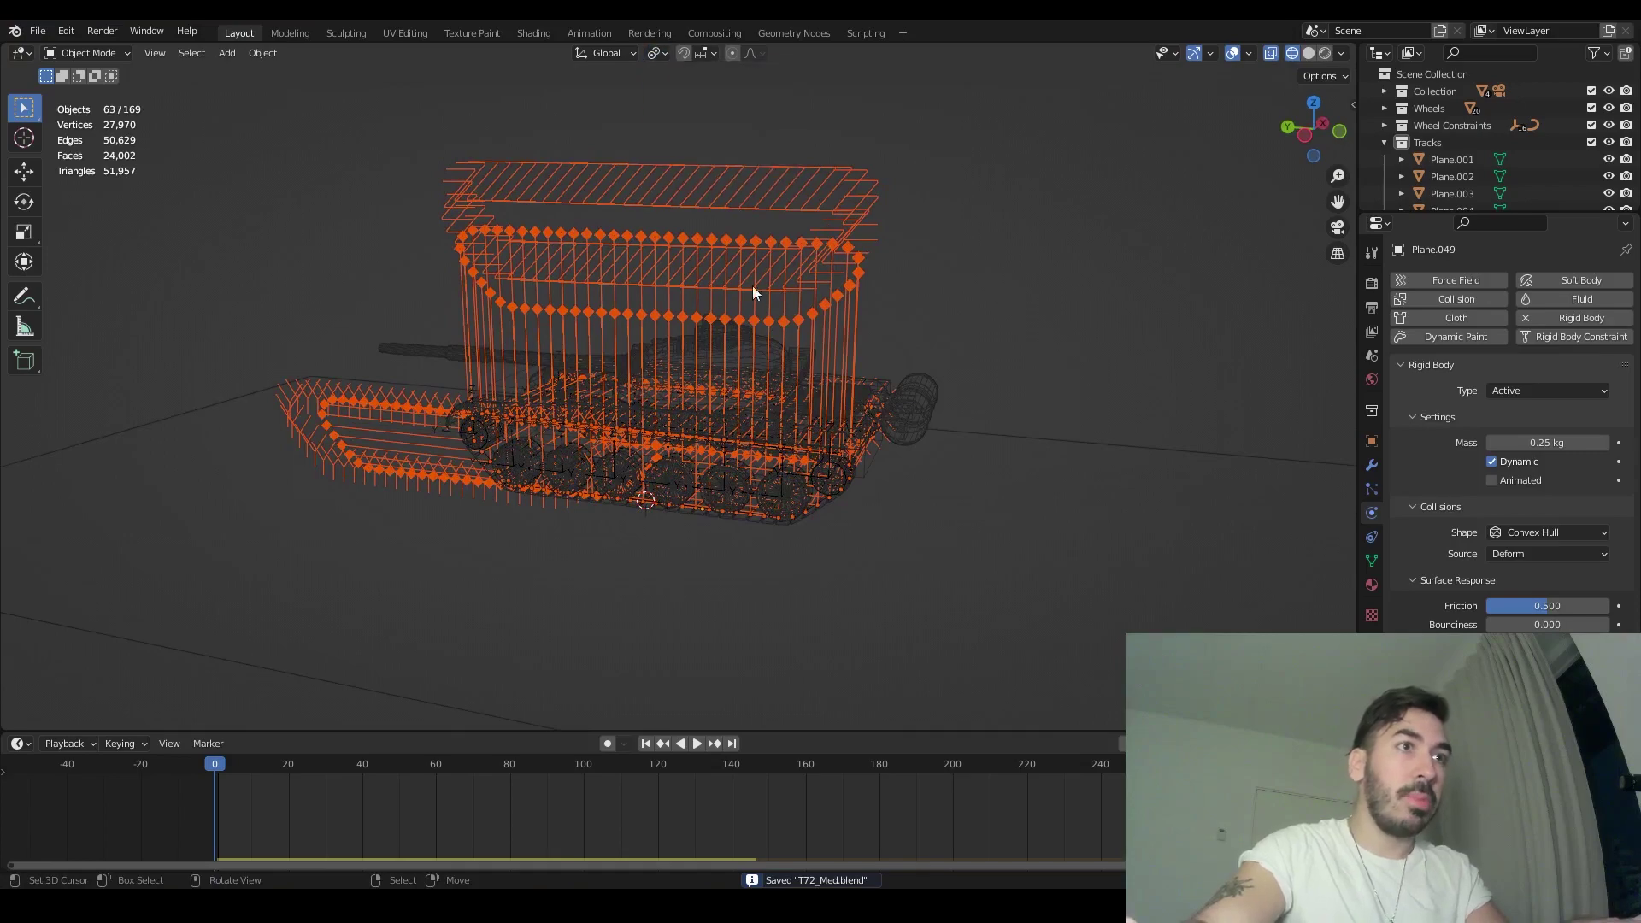
middle_click_drag(710, 203, 1078, 465)
type("s.2")
key("Return")
key("shift+z")
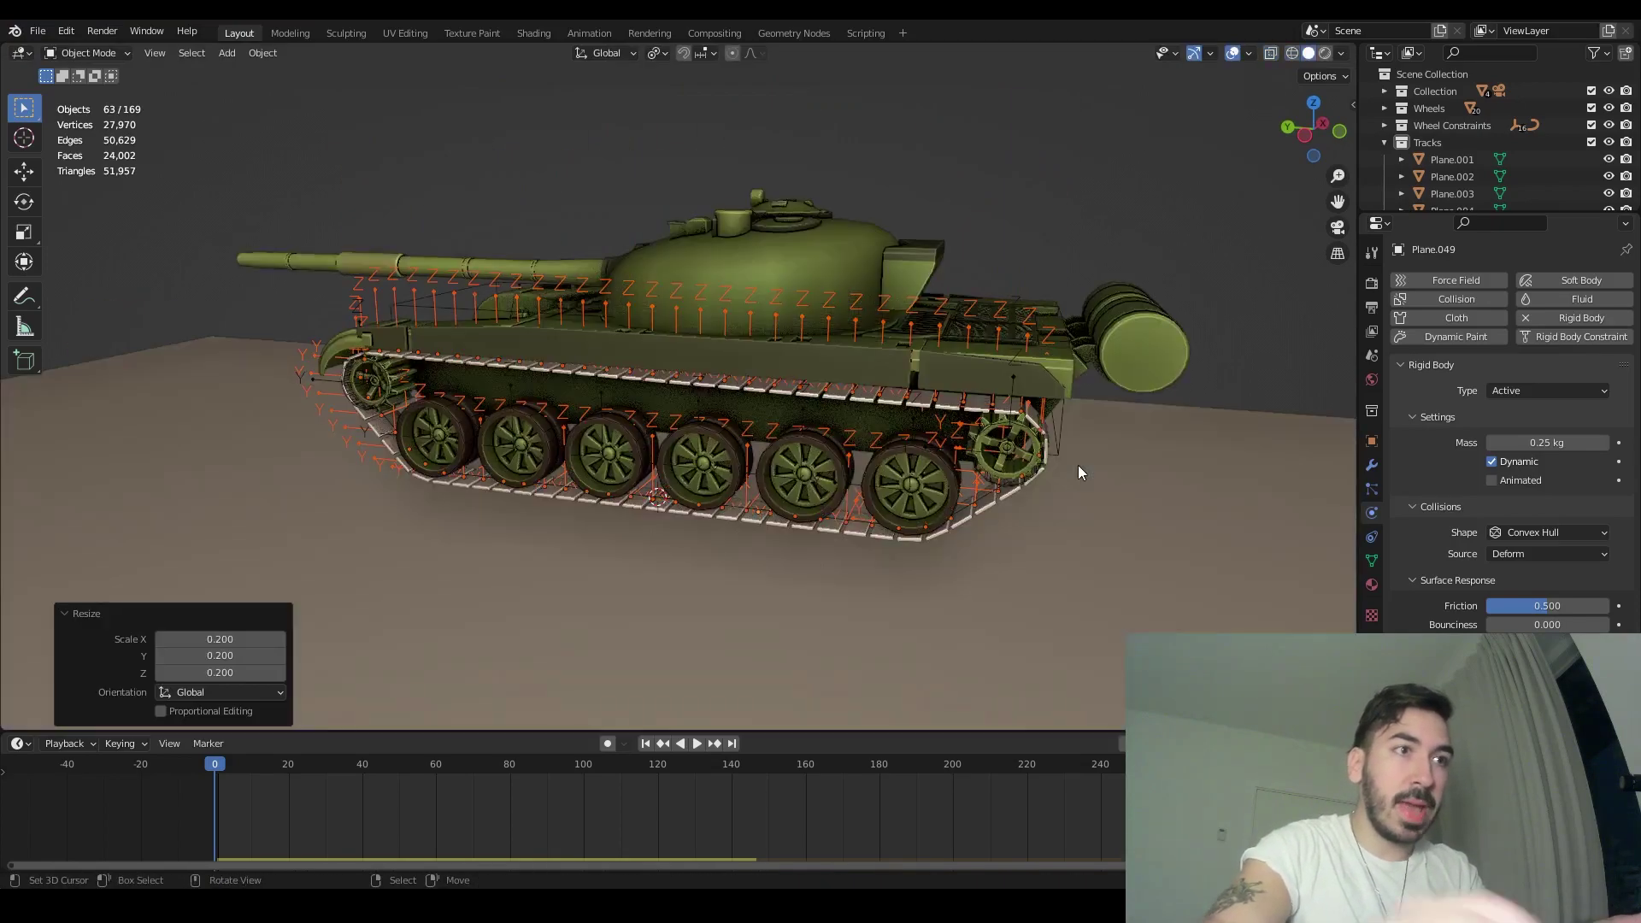
- Scale the track hinge constraints down further in two passes, the last by about 0.72
key("s")
left_click(979, 530)
key("shift+z")
scroll(978, 532, "up", 1)
middle_click_drag(988, 560, 990, 468, "shift")
key("s")
left_click(844, 493)
middle_click_drag(844, 493, 915, 512)
scroll(885, 460, "down", 2)
key("g")
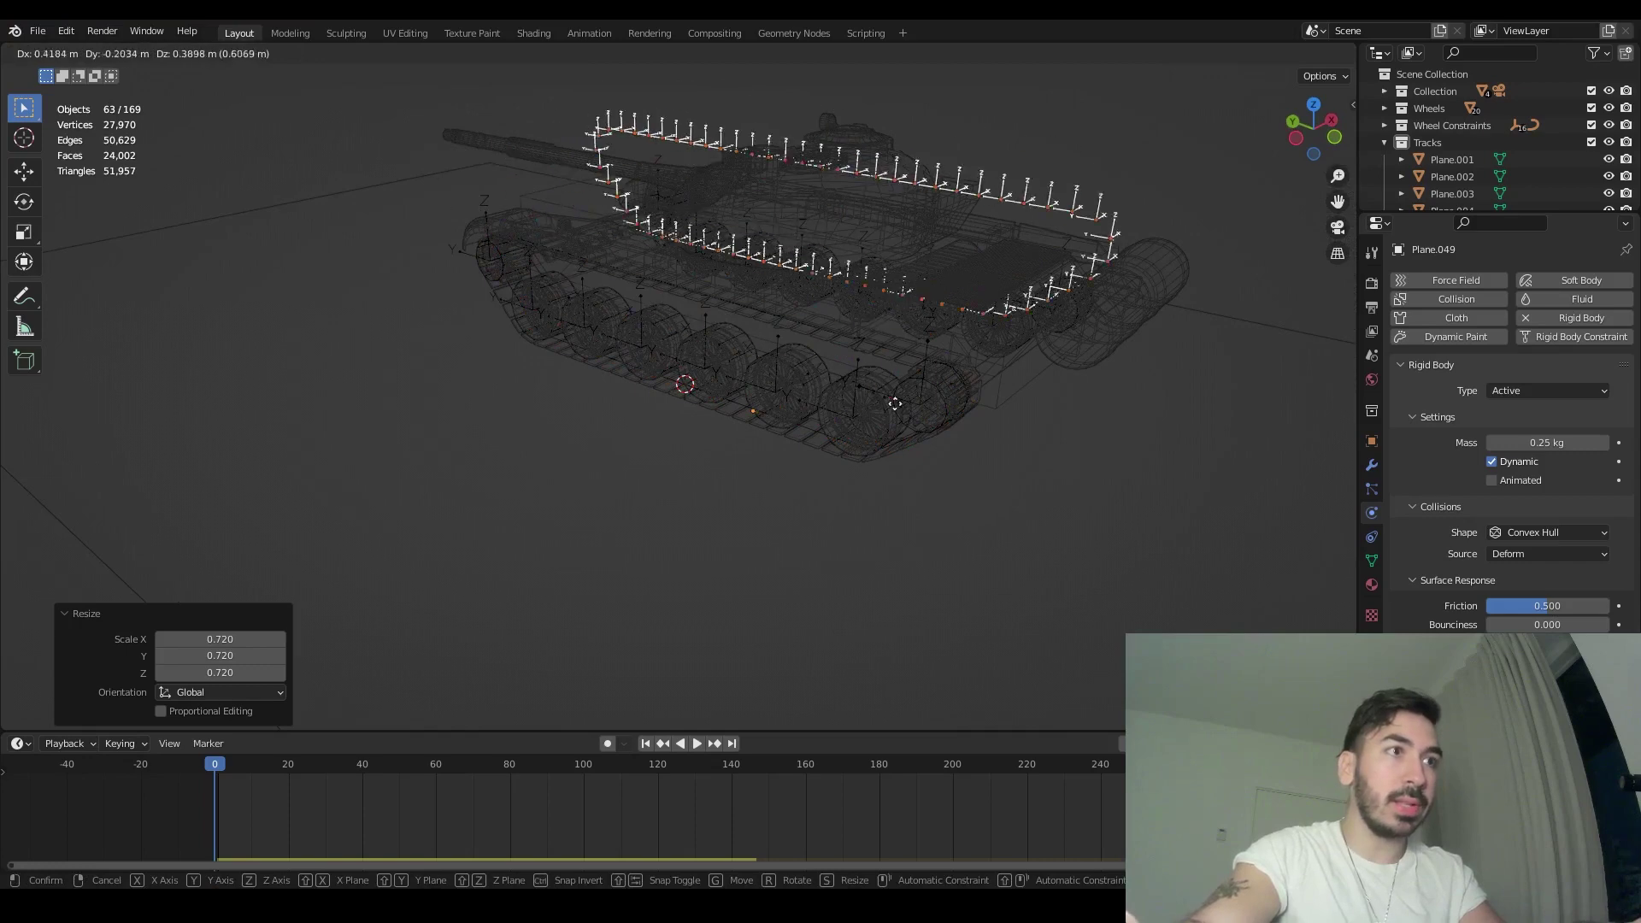
key("Escape")
- Set the pivot point to Individual Origins and rotate the track hinge constraints 90° around the global Y axis
left_click(659, 52)
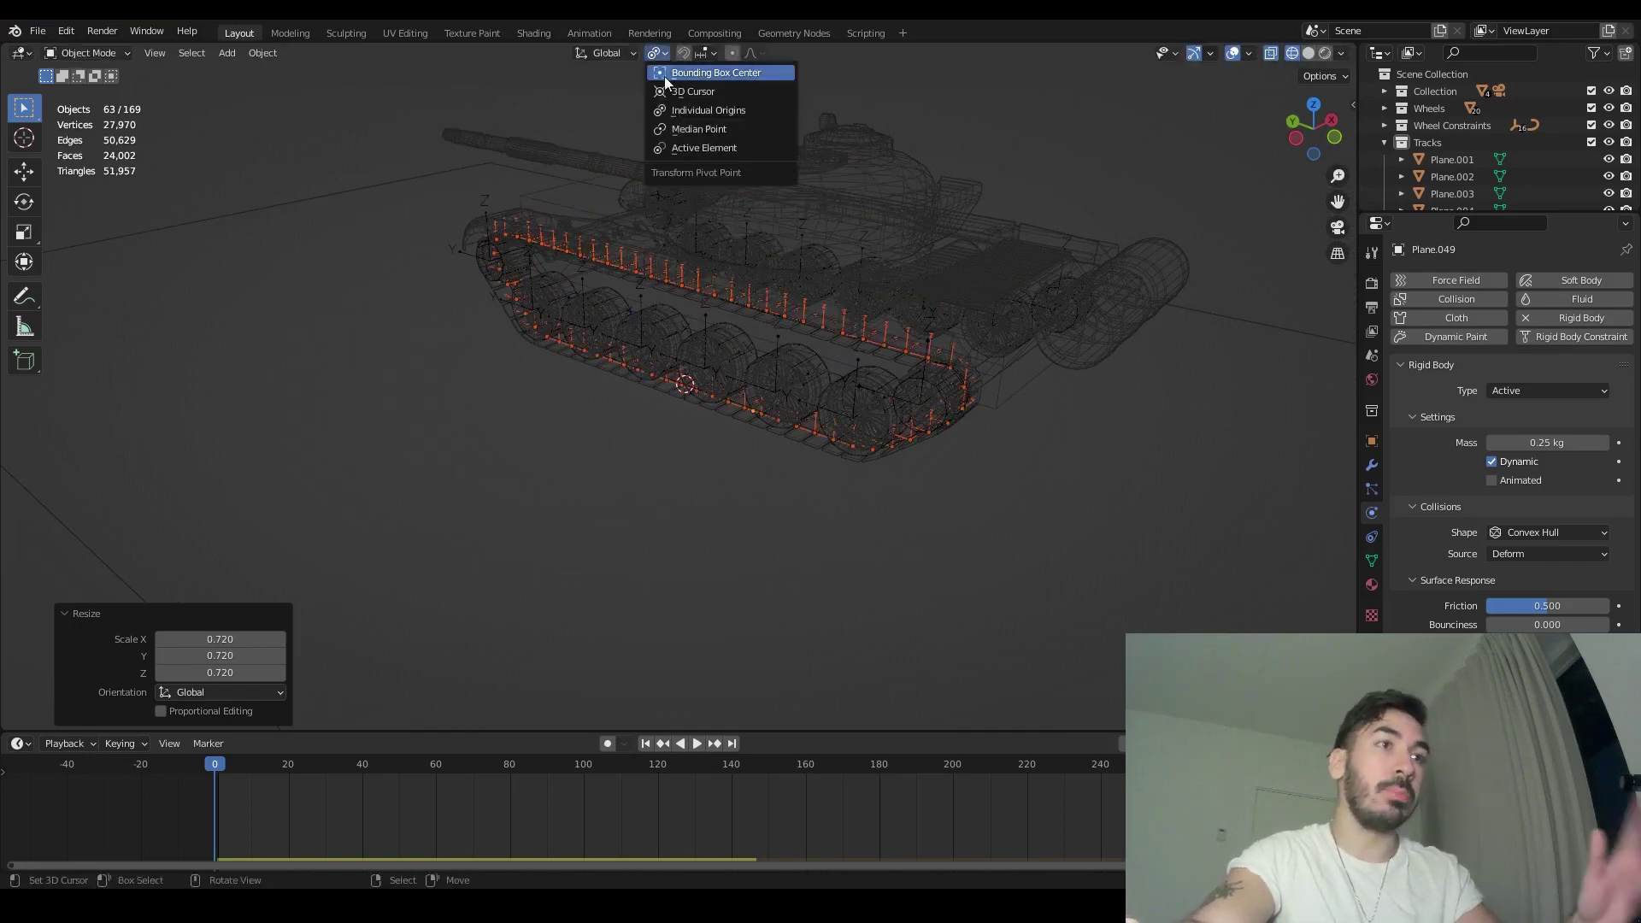
left_click(675, 113)
middle_click_drag(831, 464, 798, 458)
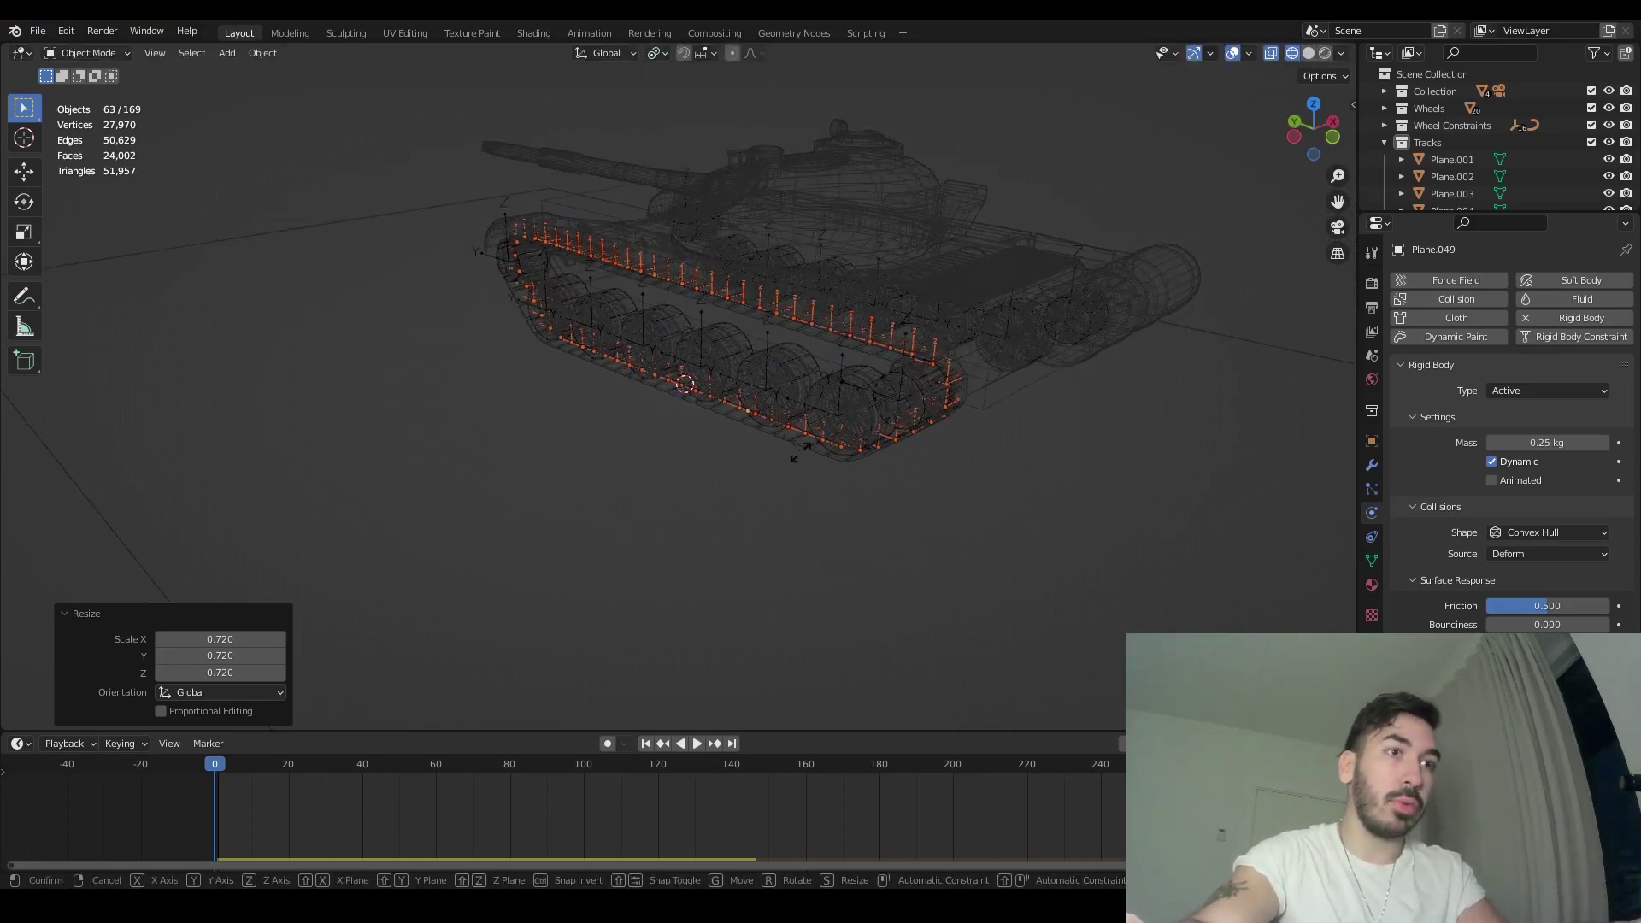
key("r")
key("y")
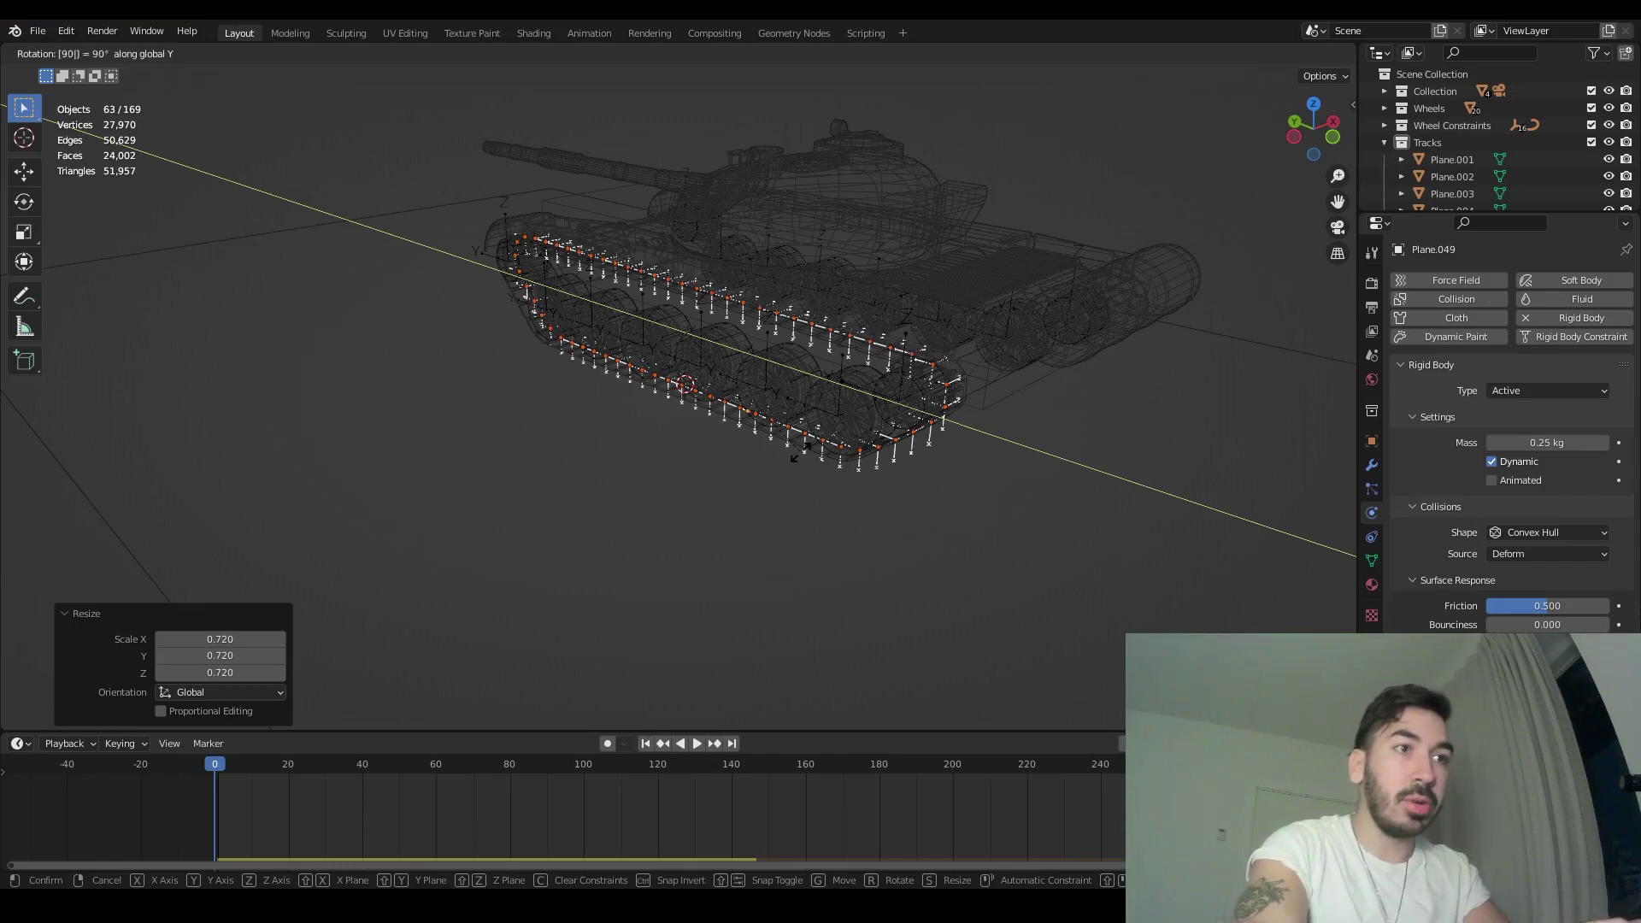
key("Return")
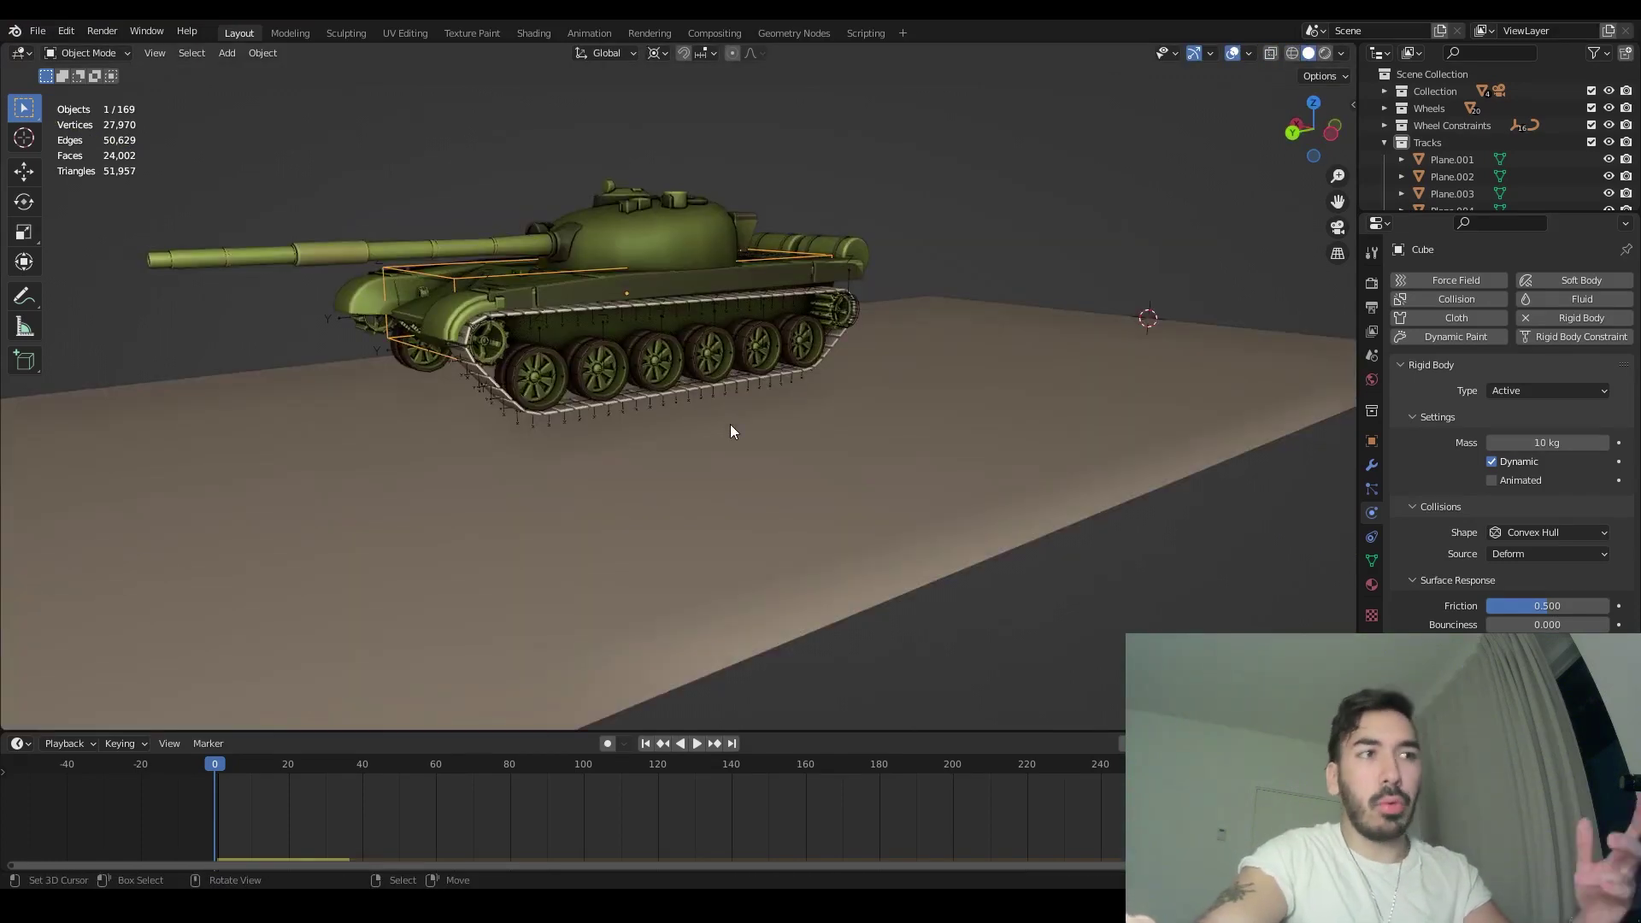
- Move the tank hull's rigid body cube up 1 m along the Z axis
mouse_move(730, 423)
middle_mouse_down()
mouse_move(639, 353)
mouse_move(766, 458)
middle_mouse_up()
scroll(639, 353, "down", 2)
scroll(767, 458, "up", 4)
type("gz1")
key("Return")
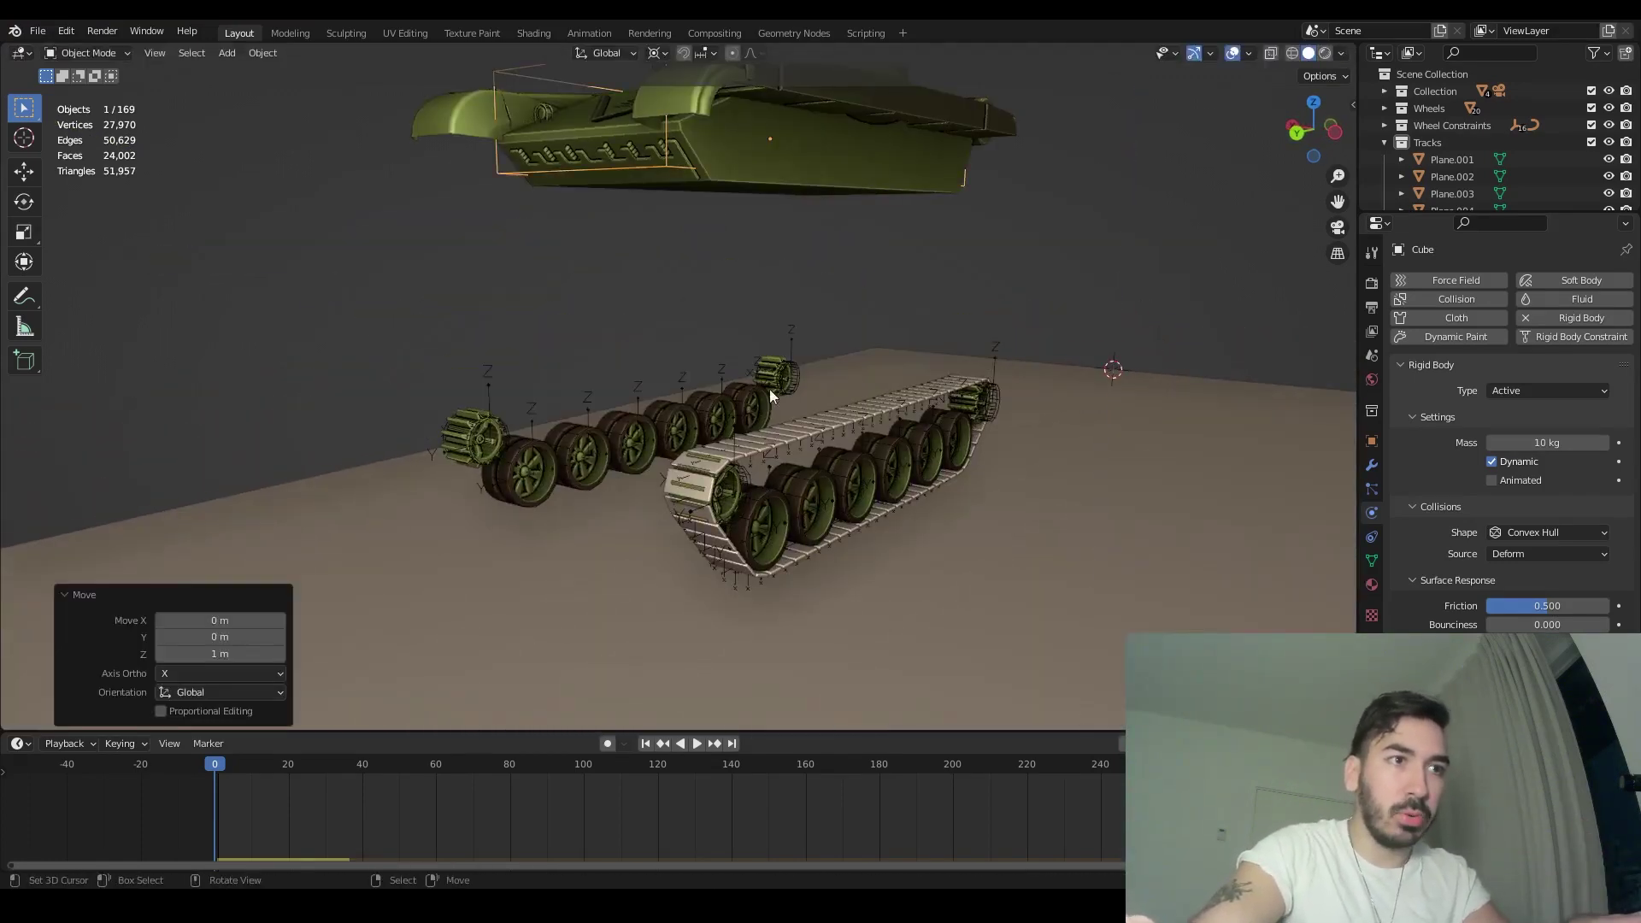
- Delete the wheels, sprockets and their constraints on the side of the tank that has no track
middle_click_drag(752, 386, 754, 345)
key("shift+z")
key("a")
left_click_drag(615, 264, 725, 533)
key("x")
left_click(770, 370)
- Duplicate the remaining side's wheels, track links and constraints, and move the copy about 1 m along the X axis to the opposite side
middle_click_drag(769, 370, 746, 209)
key("a")
key("alt+a")
left_click_drag(779, 267, 858, 466)
key("KP_1")
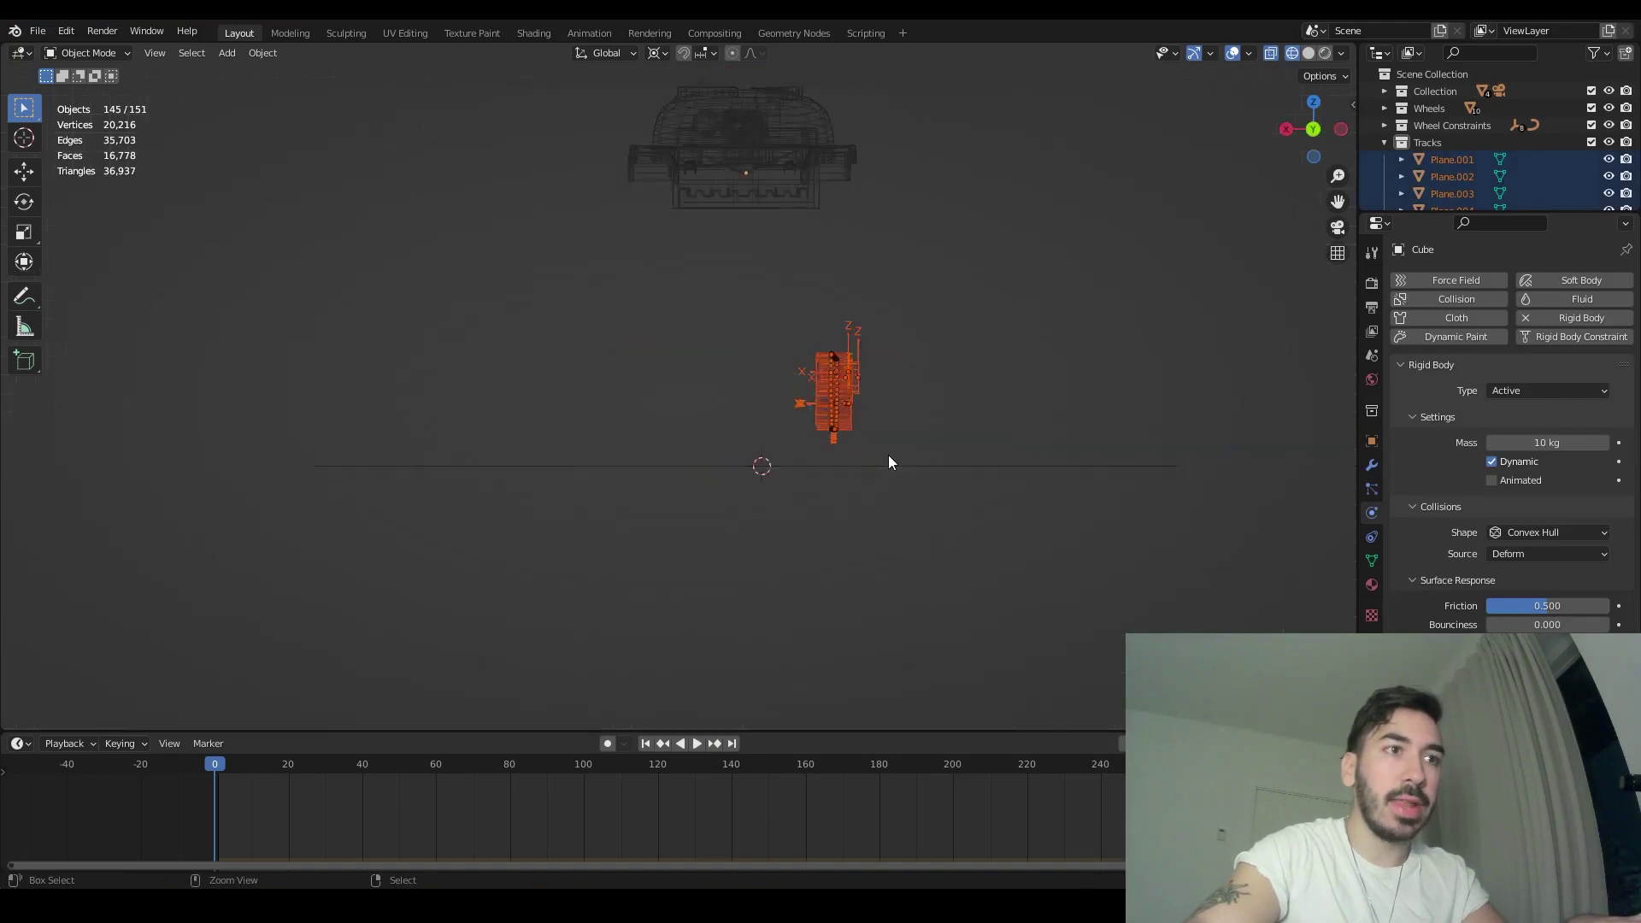
scroll(886, 402, "up", 2)
key("shift+d")
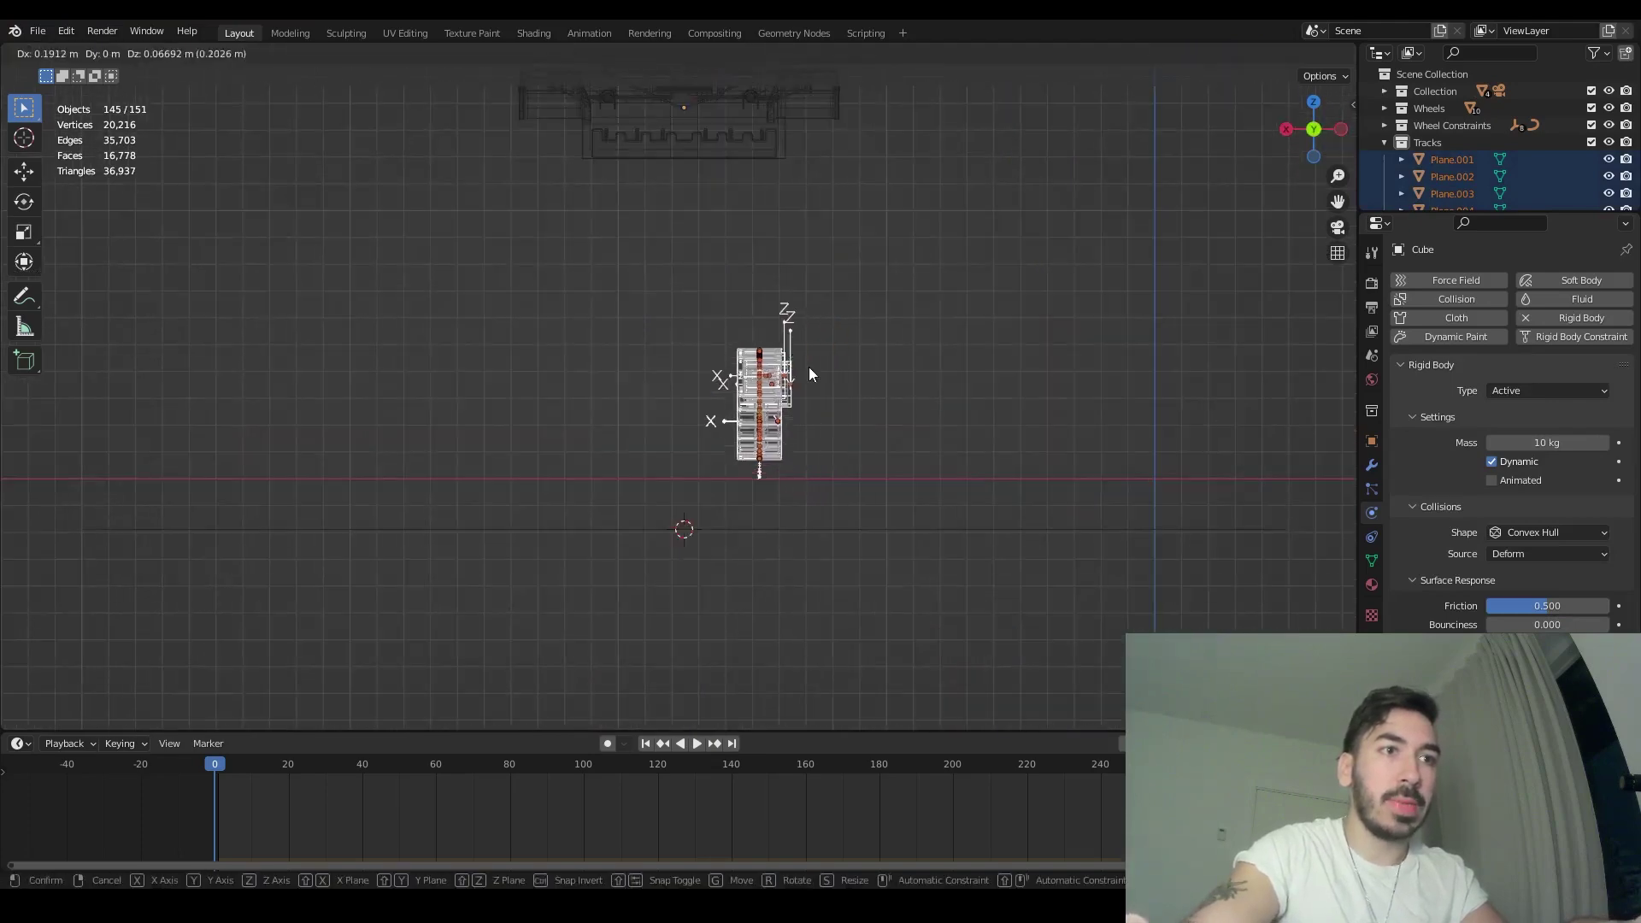
right_click(949, 395)
key("g")
key("x")
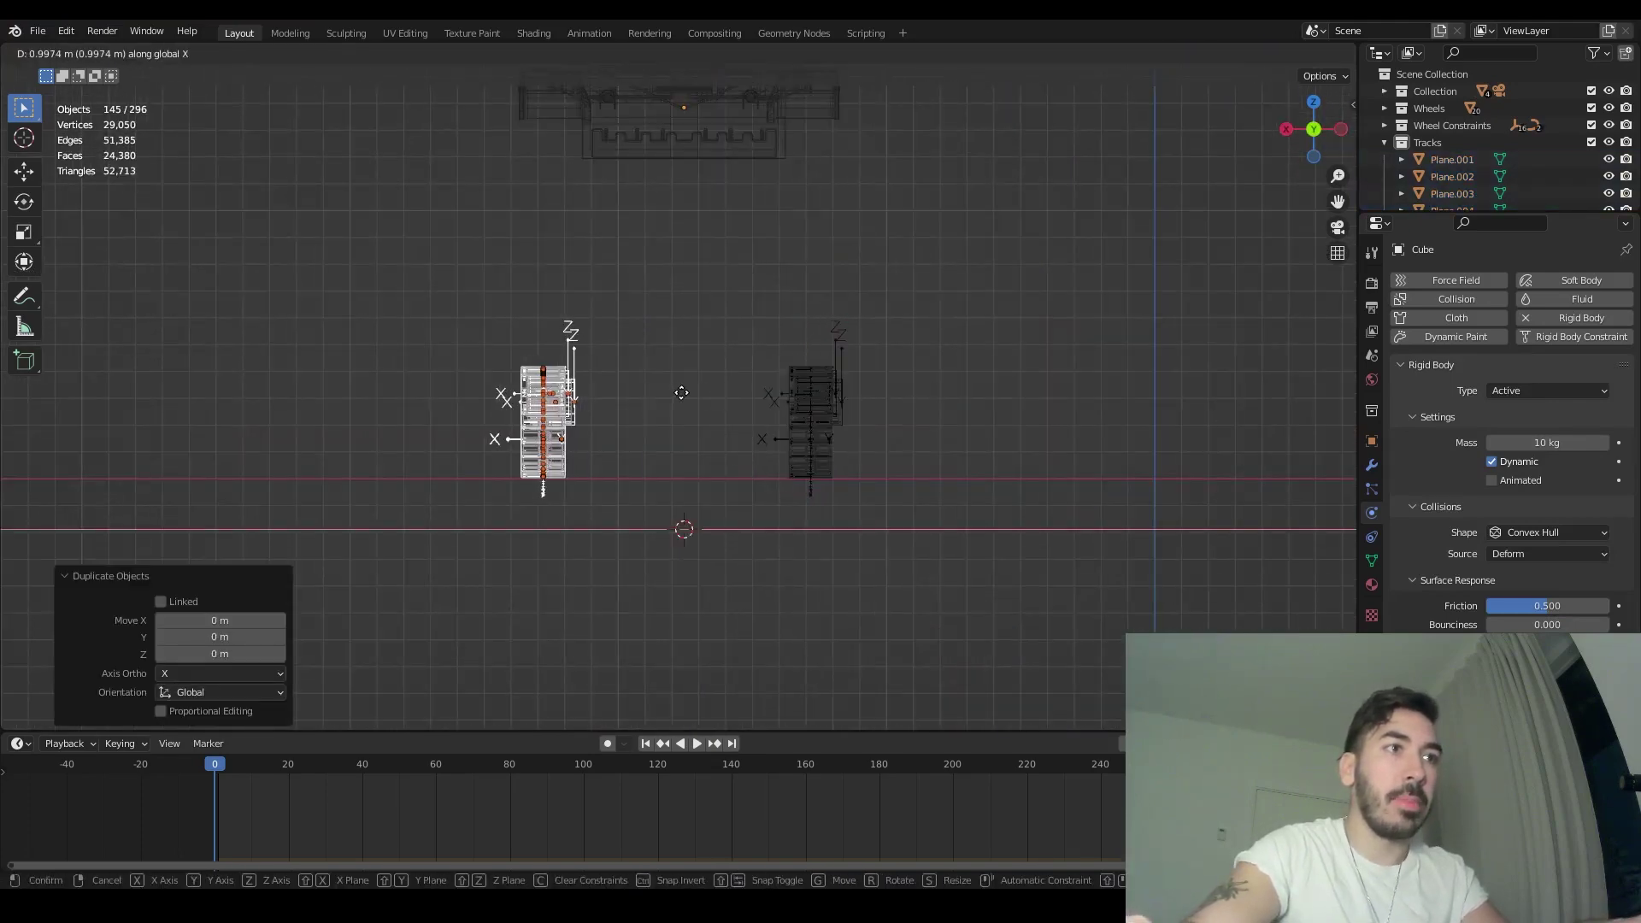
left_click(688, 418)
- Try raising the duplicated wheels and track about 1.05 m along the Z axis to the hull's height
middle_click_drag(688, 423, 701, 508, "shift")
key("g")
key("z")
right_click(699, 259)
key("g")
key("z")
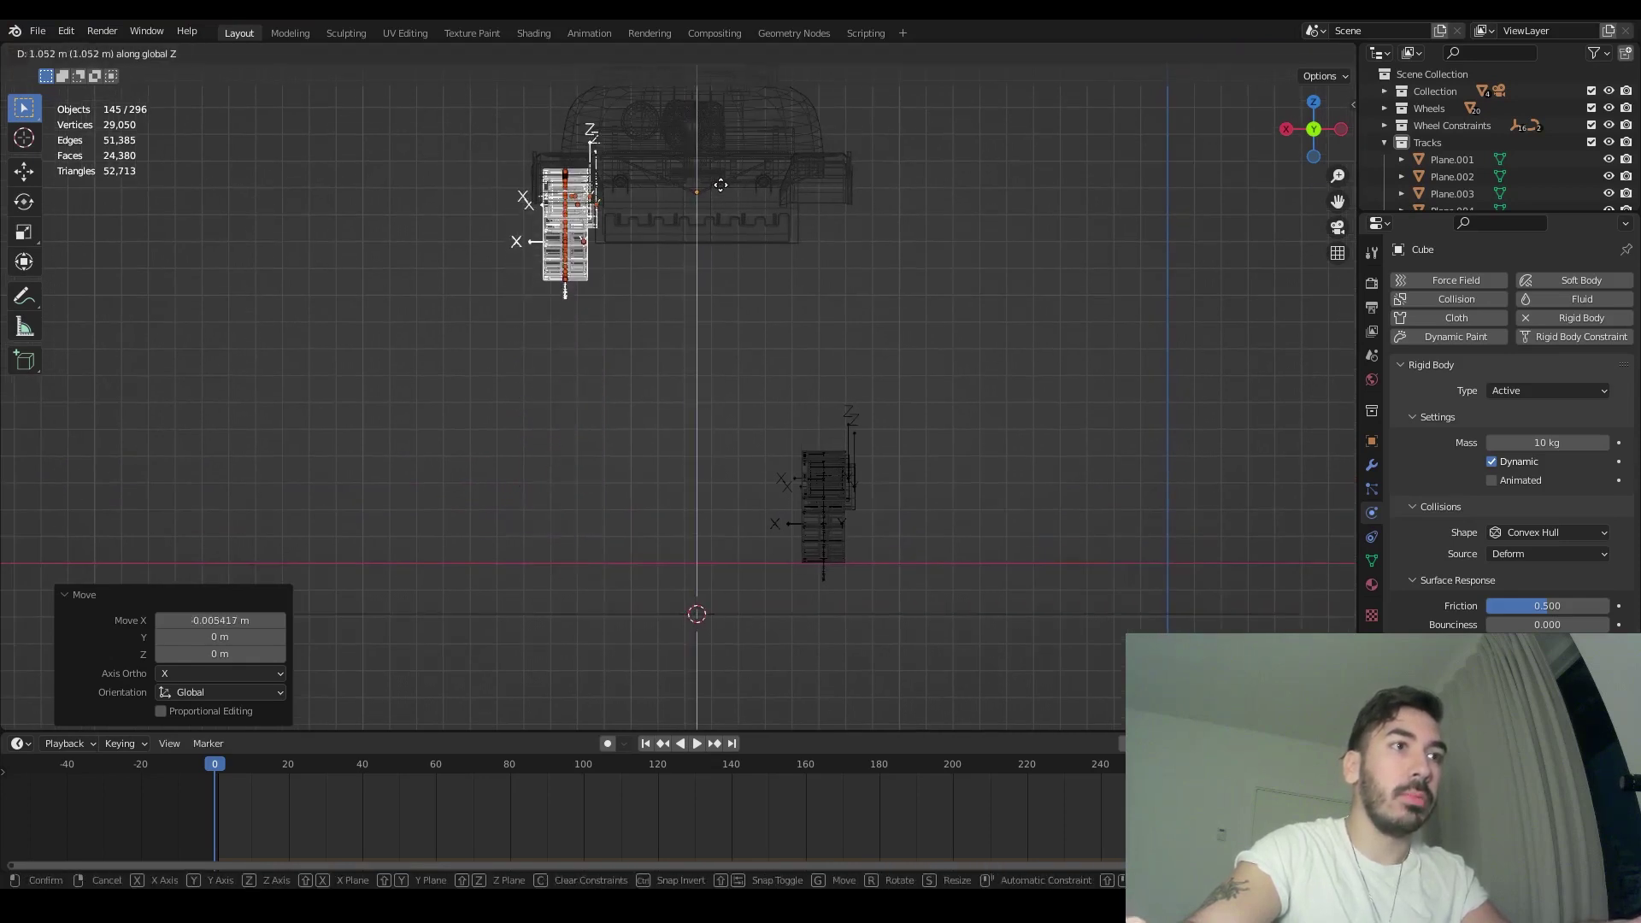
left_click(721, 185)
key("g")
right_click(716, 304)
key("ctrl+z")
key("ctrl+z")
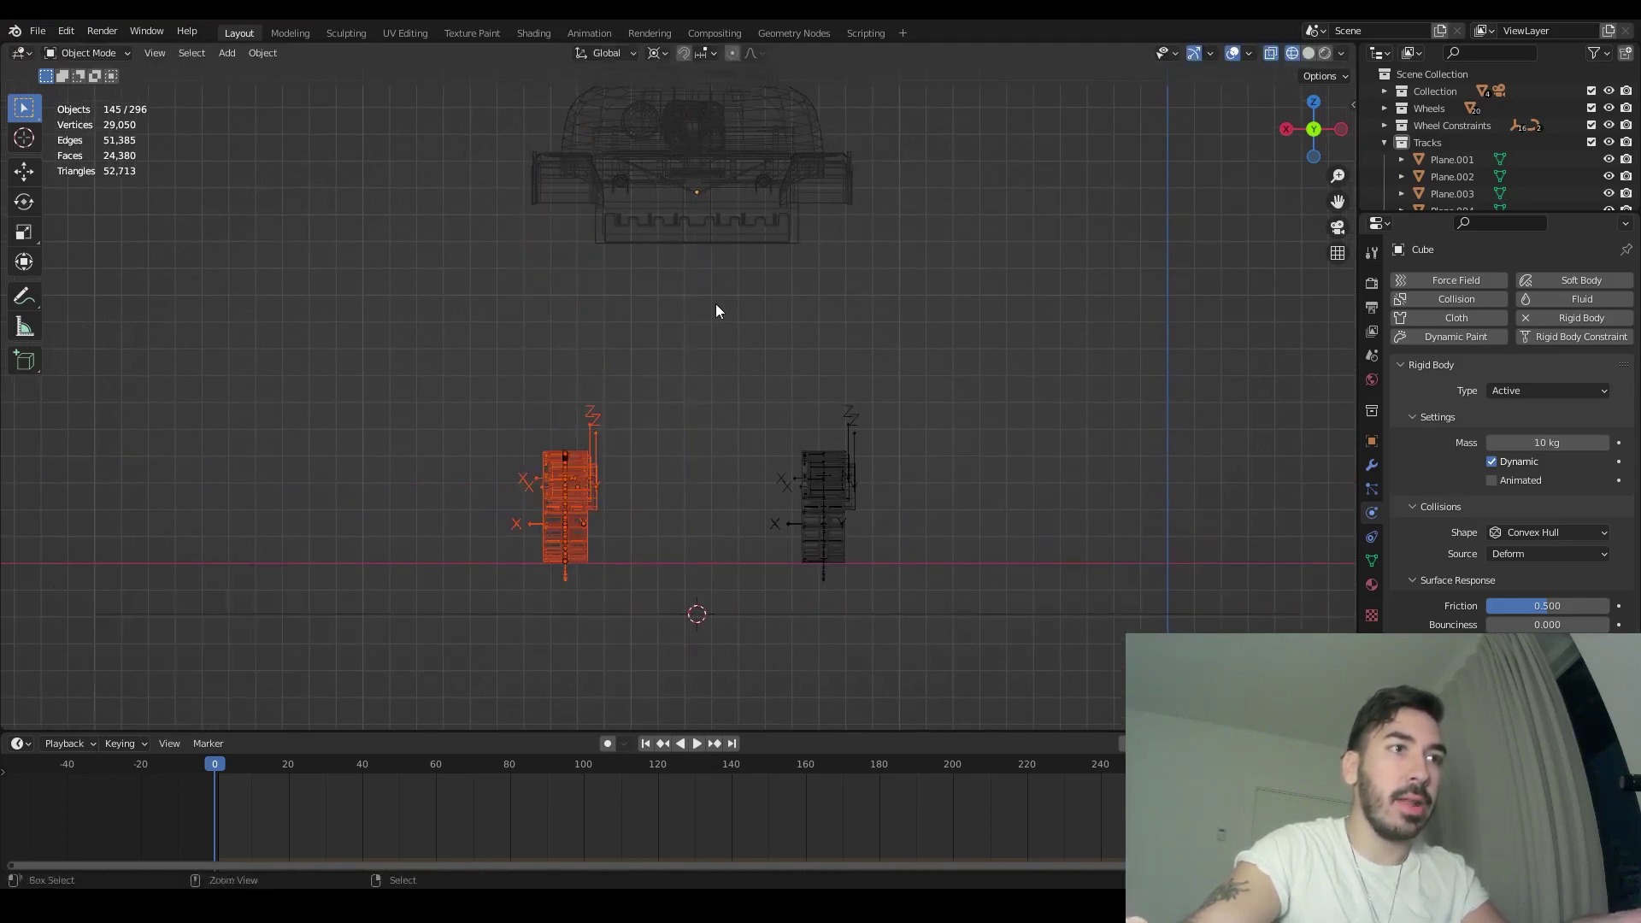
- Return to solid shading and move the hull down onto the two sets of wheels and tracks
key("shift+z")
left_click(730, 231)
key("g")
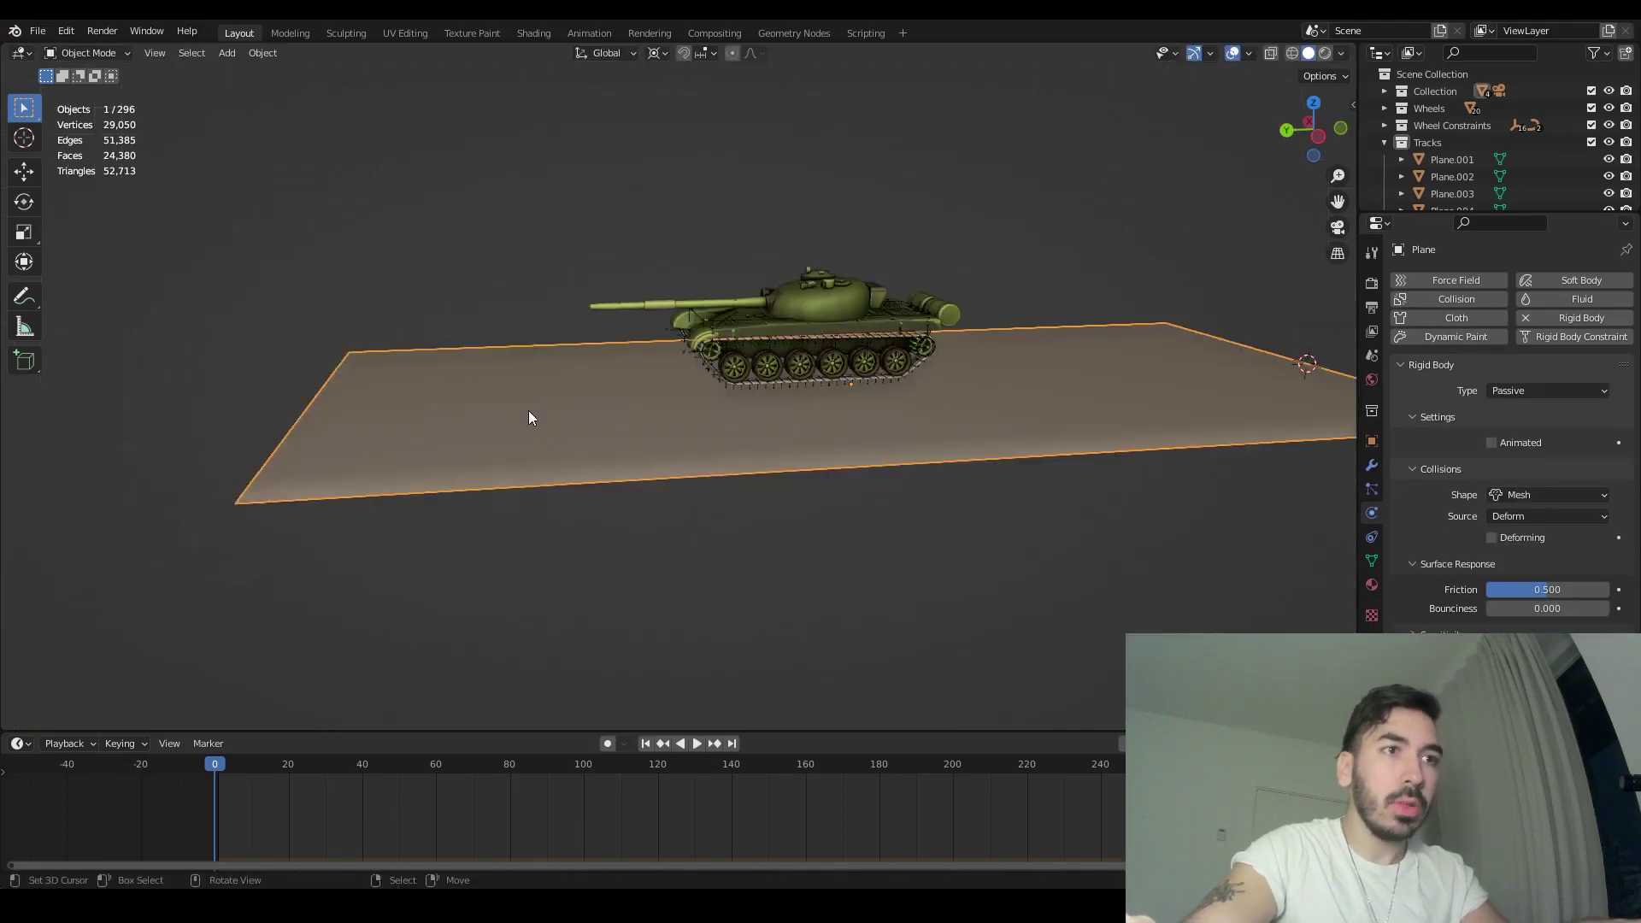
- Lower the ground plane's mesh slightly along the Z axis beneath the tracks and save the file
key("Tab")
middle_click_drag(321, 398, 538, 356)
key("g")
key("z")
left_click(538, 397)
key("ctrl+s")
key("Tab")
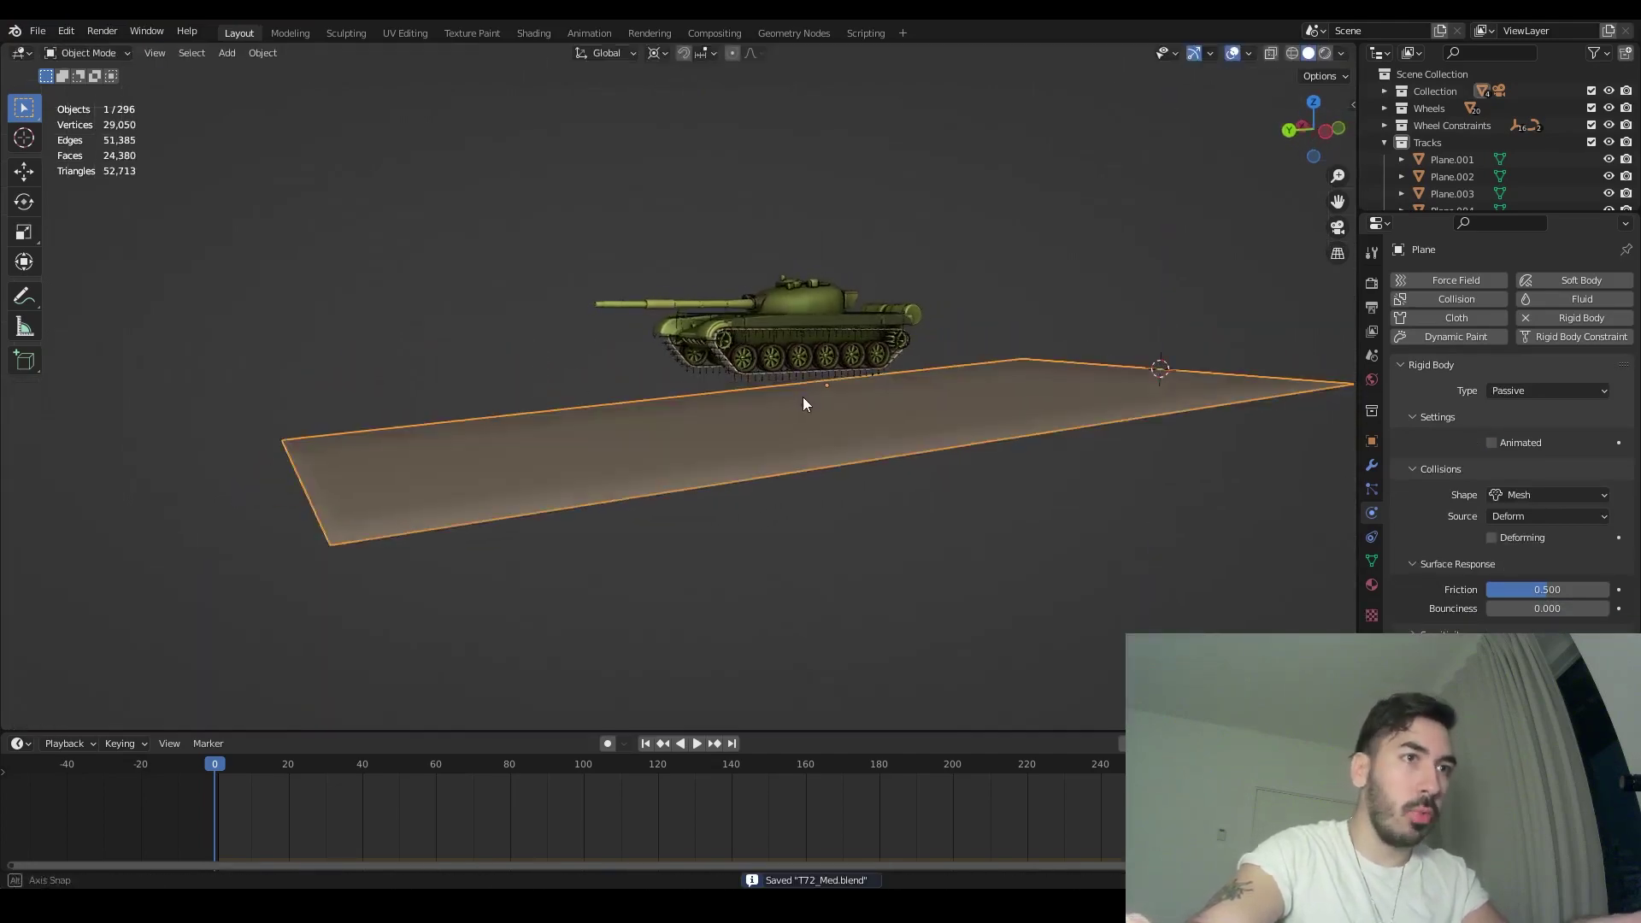
- Cut an edge loop across the ground plane and slide it along the plane to a spot ahead of the tank
middle_click_drag(804, 399, 755, 426)
scroll(762, 423, "up", 2)
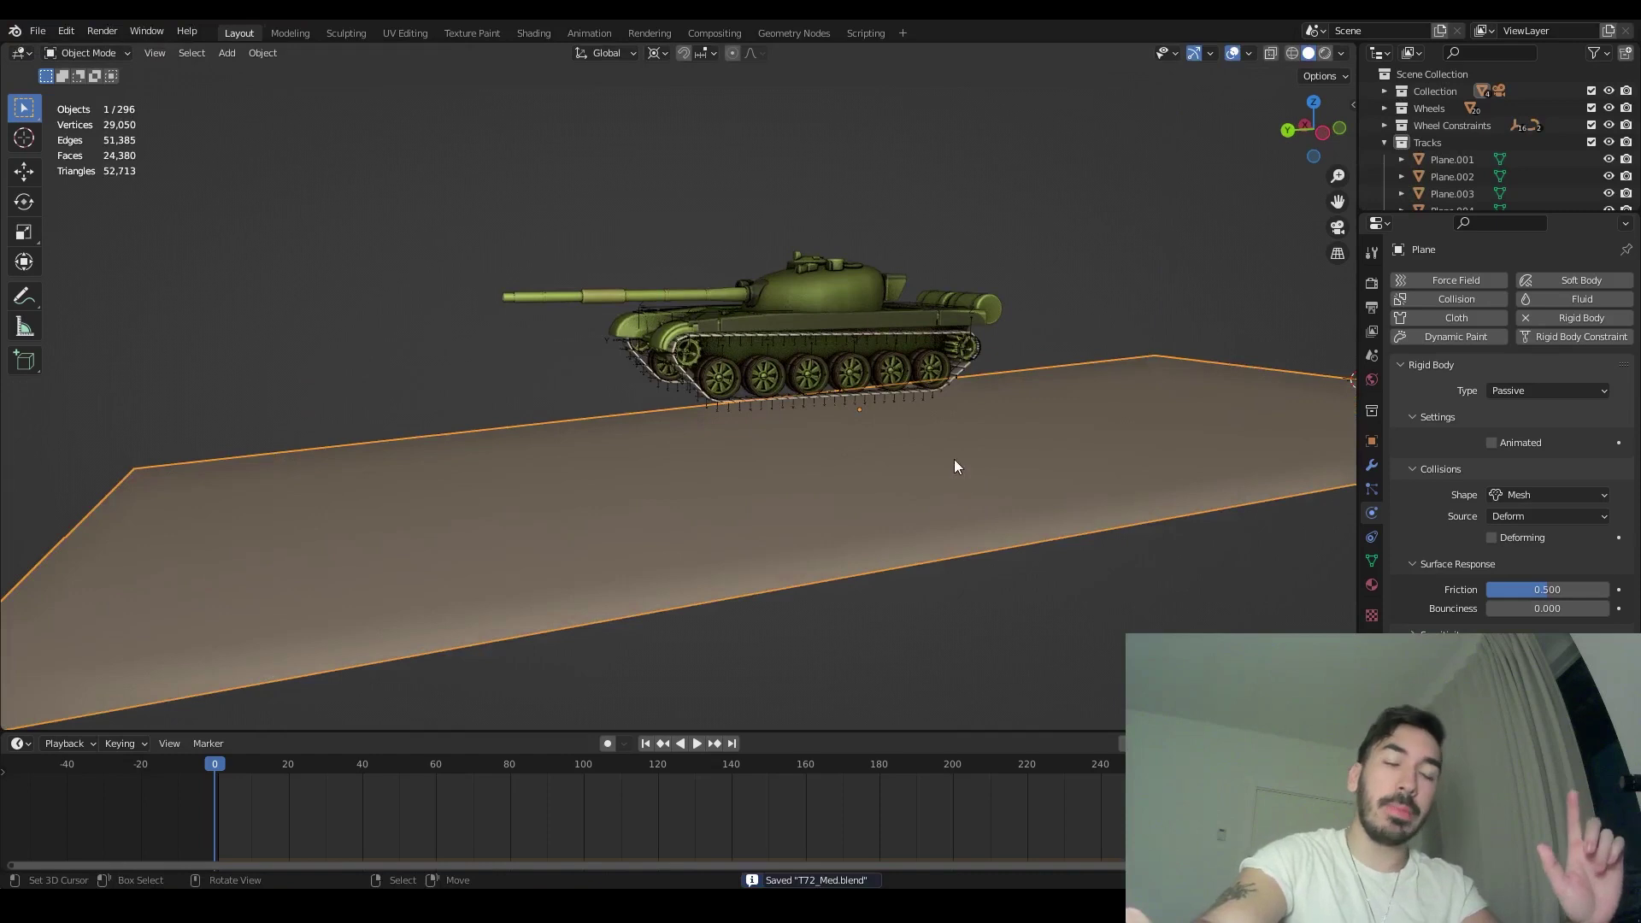
middle_click_drag(942, 469, 861, 490)
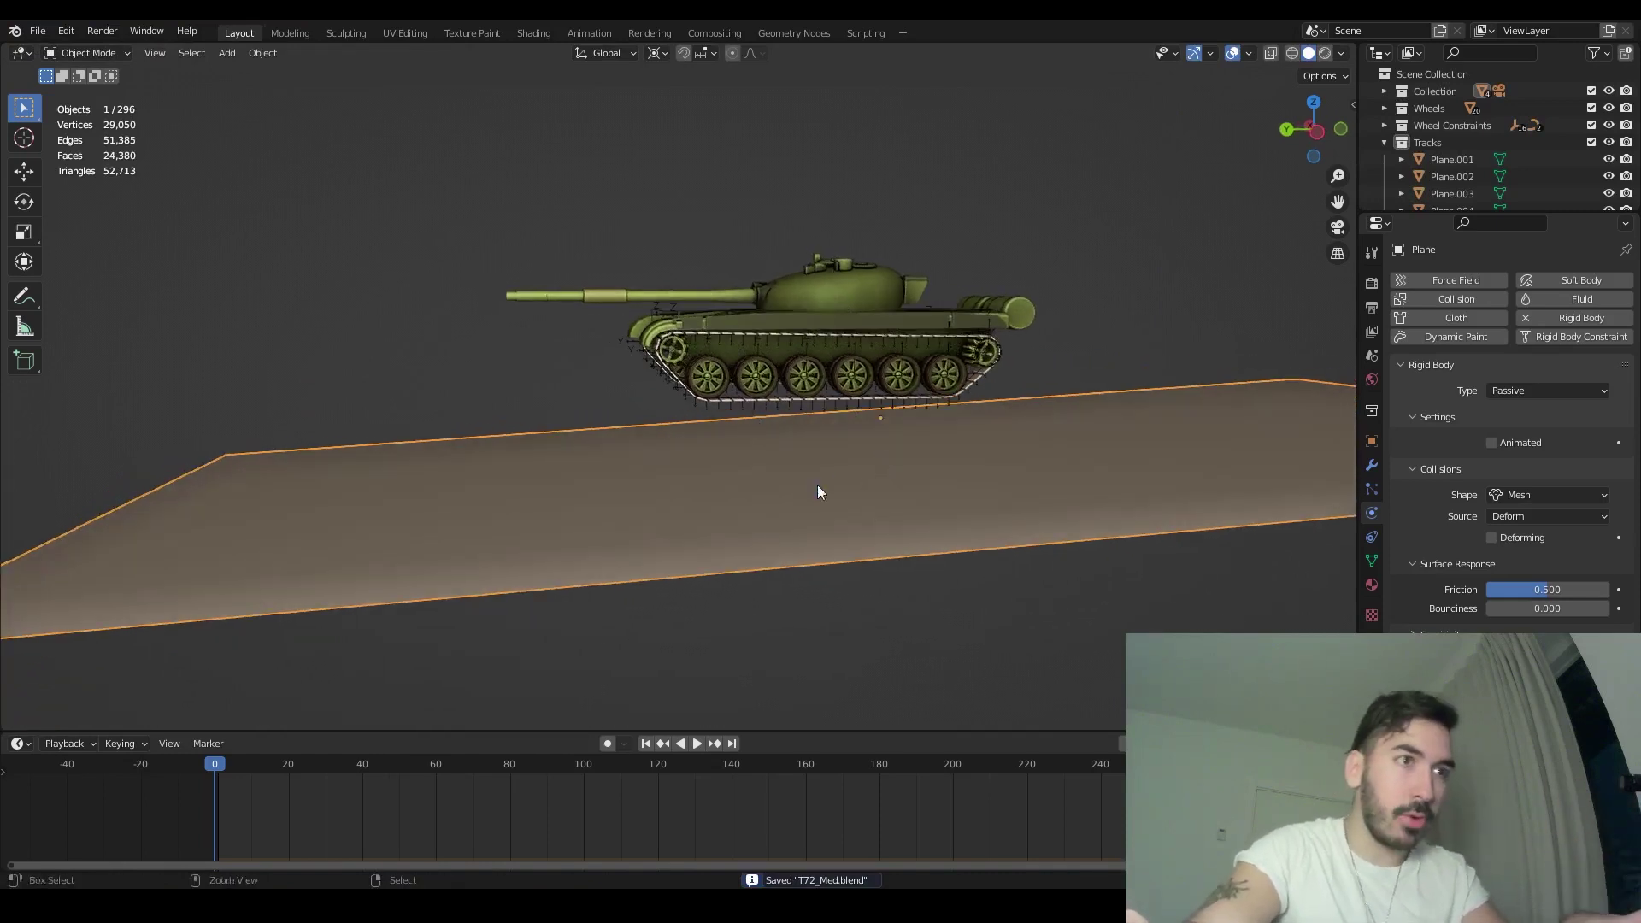
key("Tab")
key("ctrl+r")
left_click(649, 572)
left_click(500, 574)
middle_click_drag(496, 572, 894, 382, "shift")
key("g")
key("g")
left_click(552, 470)
- Add two more edge loops ahead of the tank and raise the middle one along the Z axis to form a bump
key("ctrl+r")
left_click(698, 448)
key("ctrl+r")
double_click(702, 460)
key("g")
key("z")
left_click(703, 488)
key("Tab")
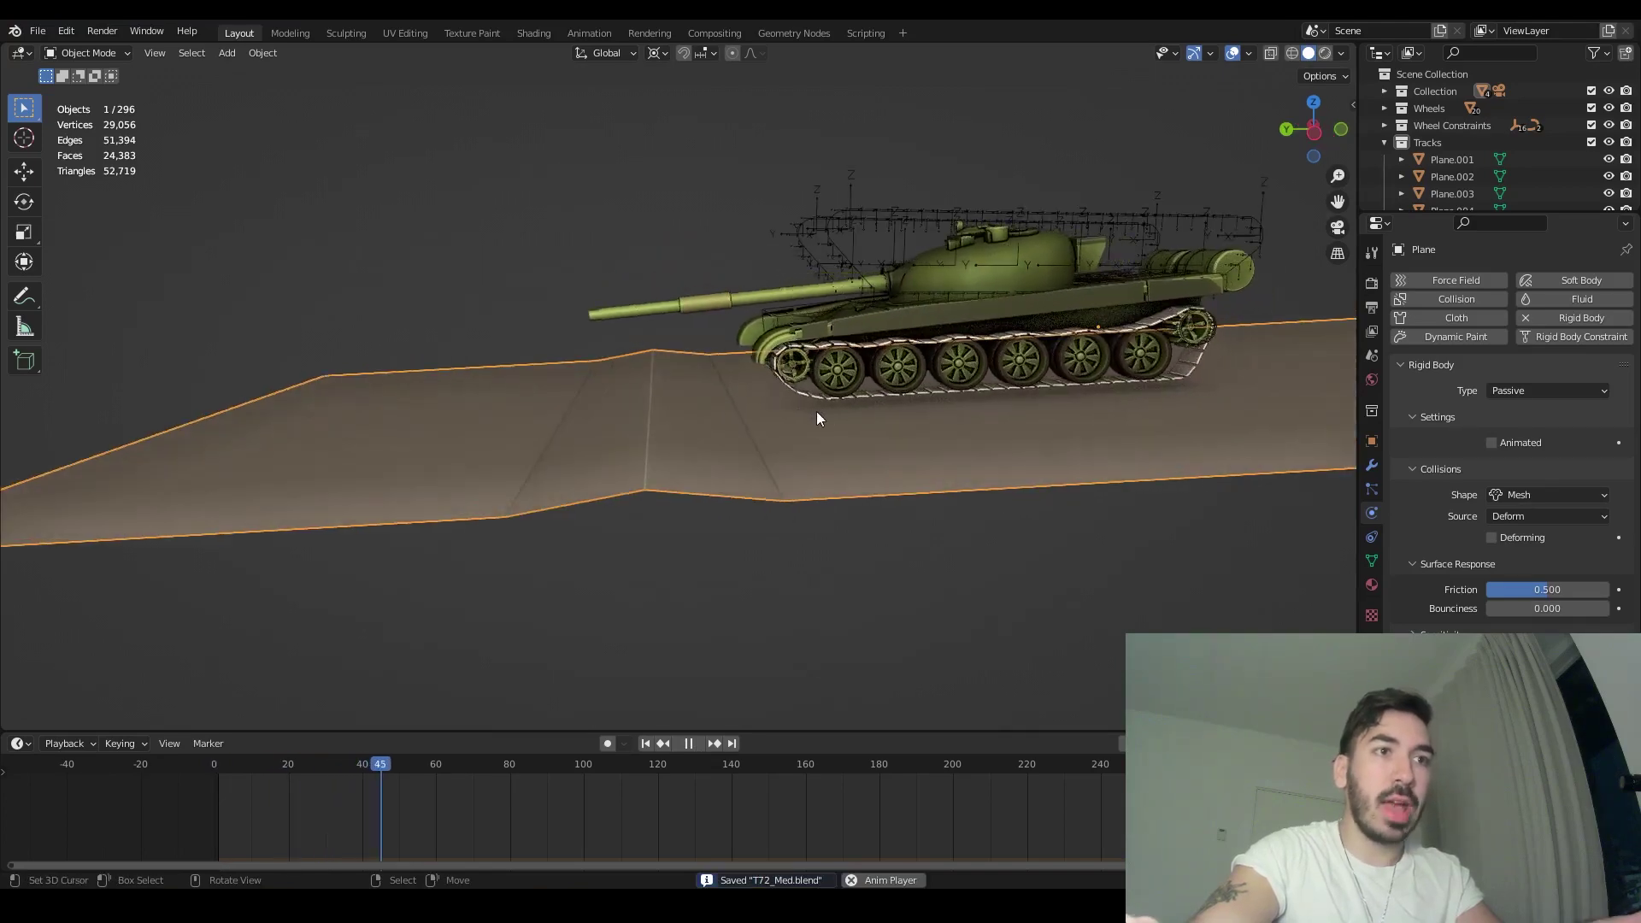
- Play the rigid body simulation and examine how the tank rests on its tracks
middle_click_drag(664, 412, 722, 410)
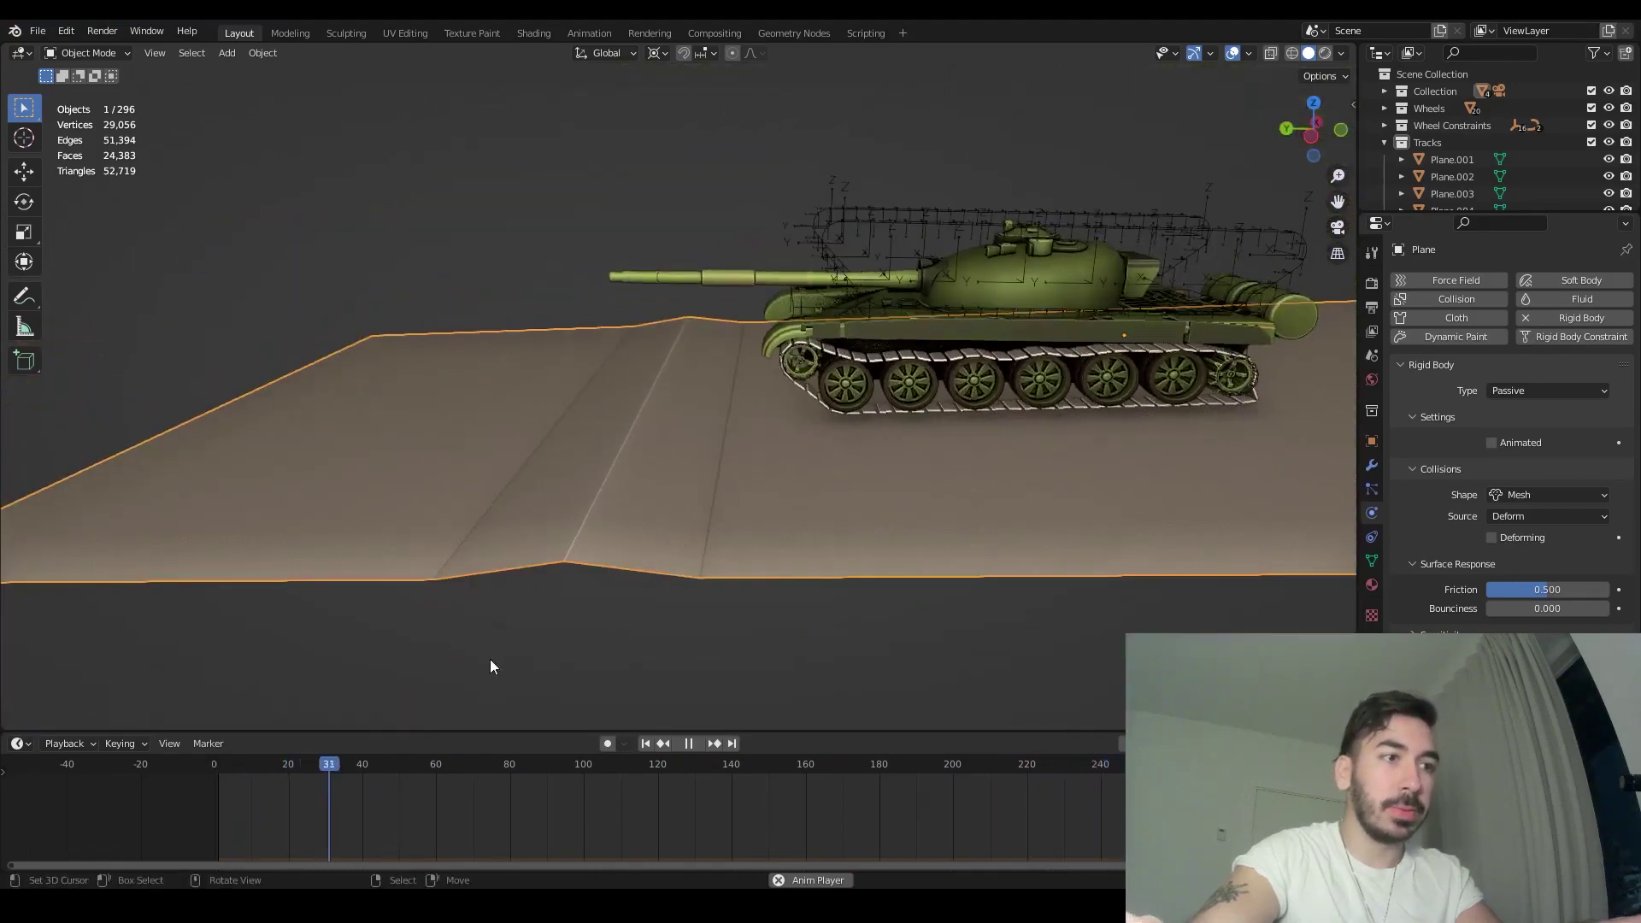